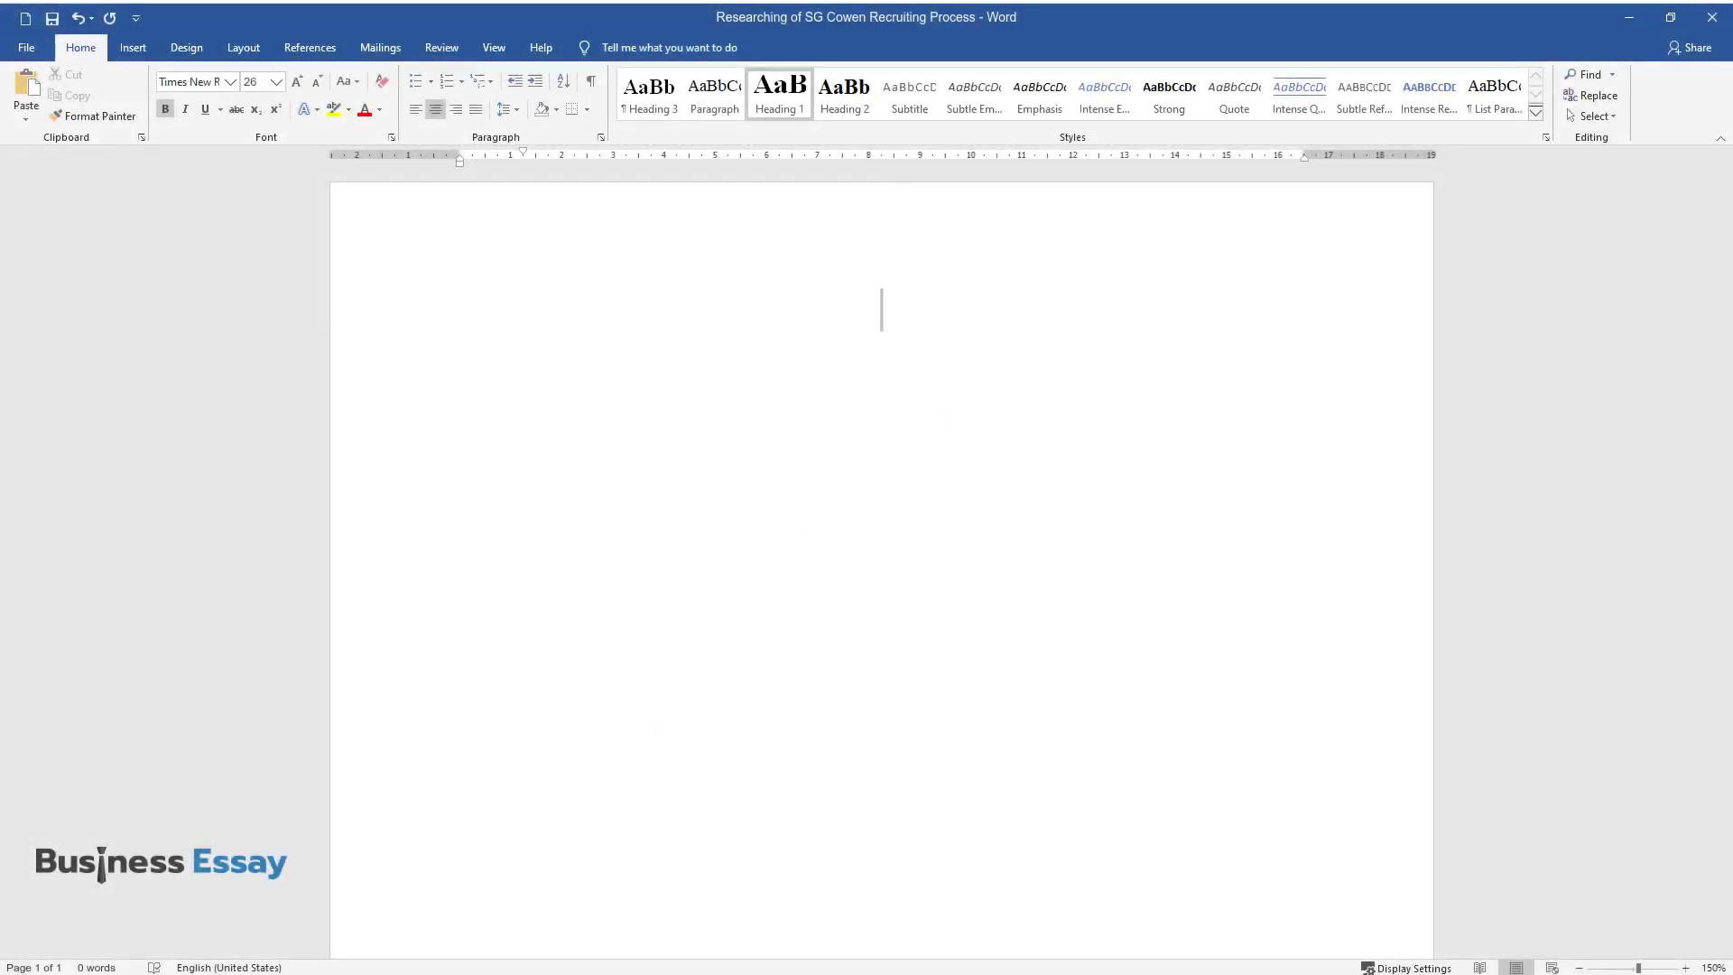
# Step: Enter the title 'Researching of SG Cowen Recruiting Process' and a 'Summary' heading, then begin the first paragraph
pyautogui.write('Researching')
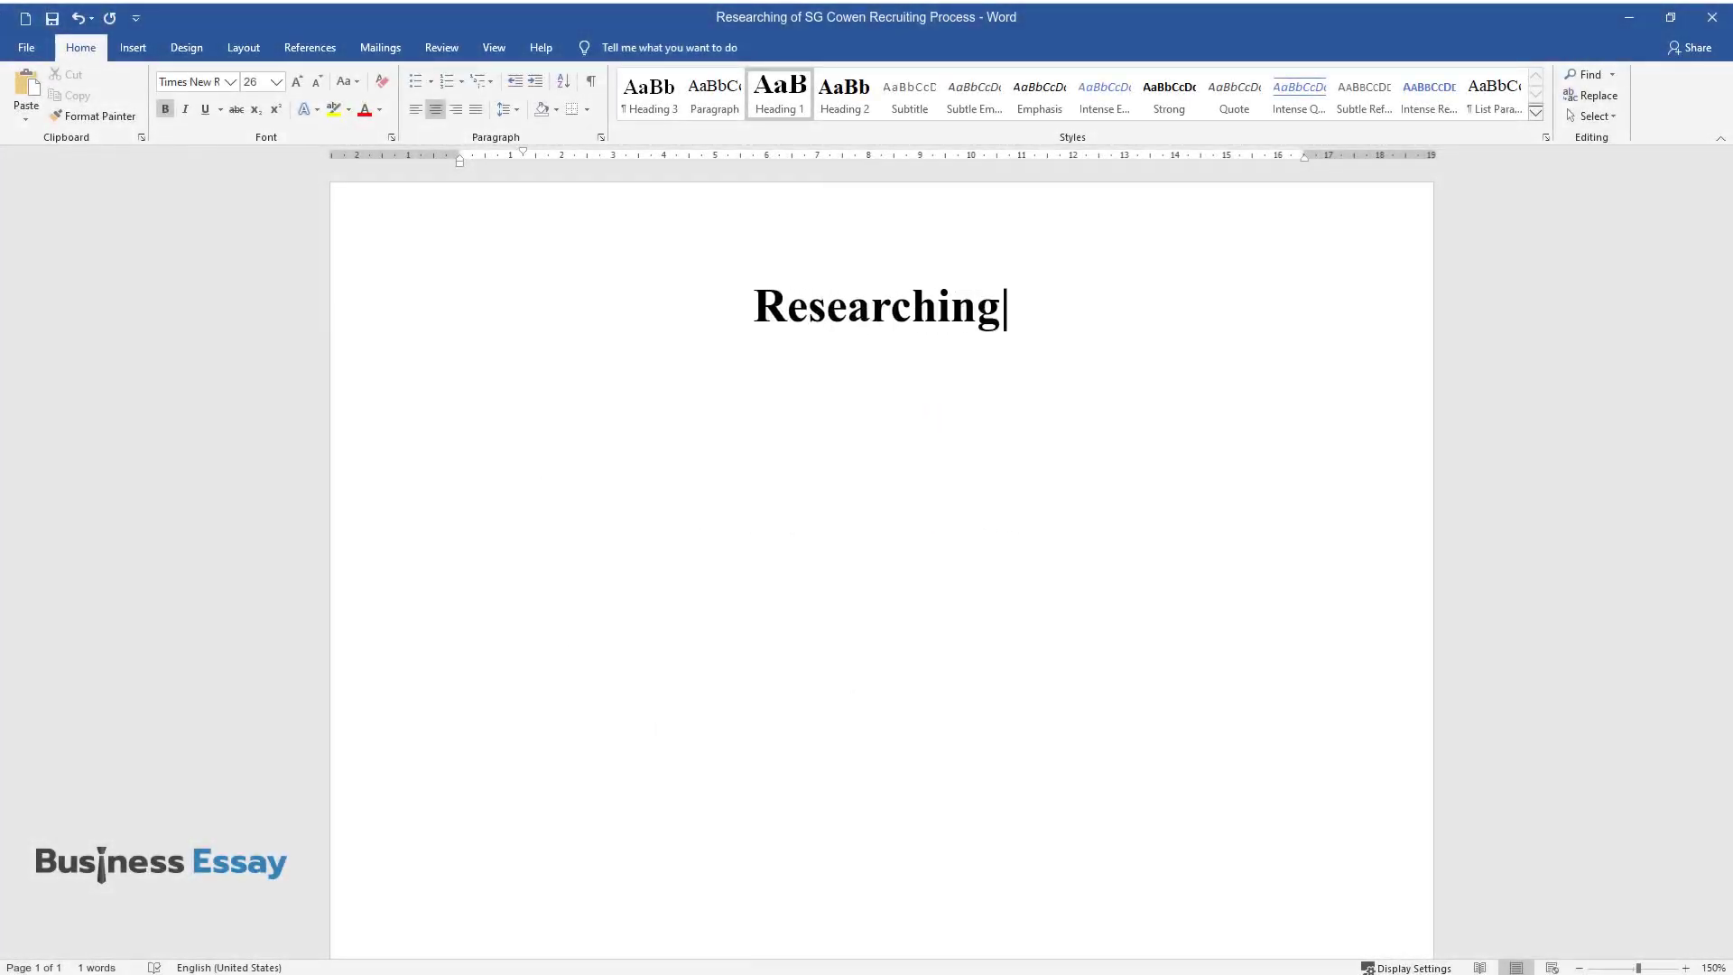
pyautogui.write(' of SG Cowen Recruiting Process')
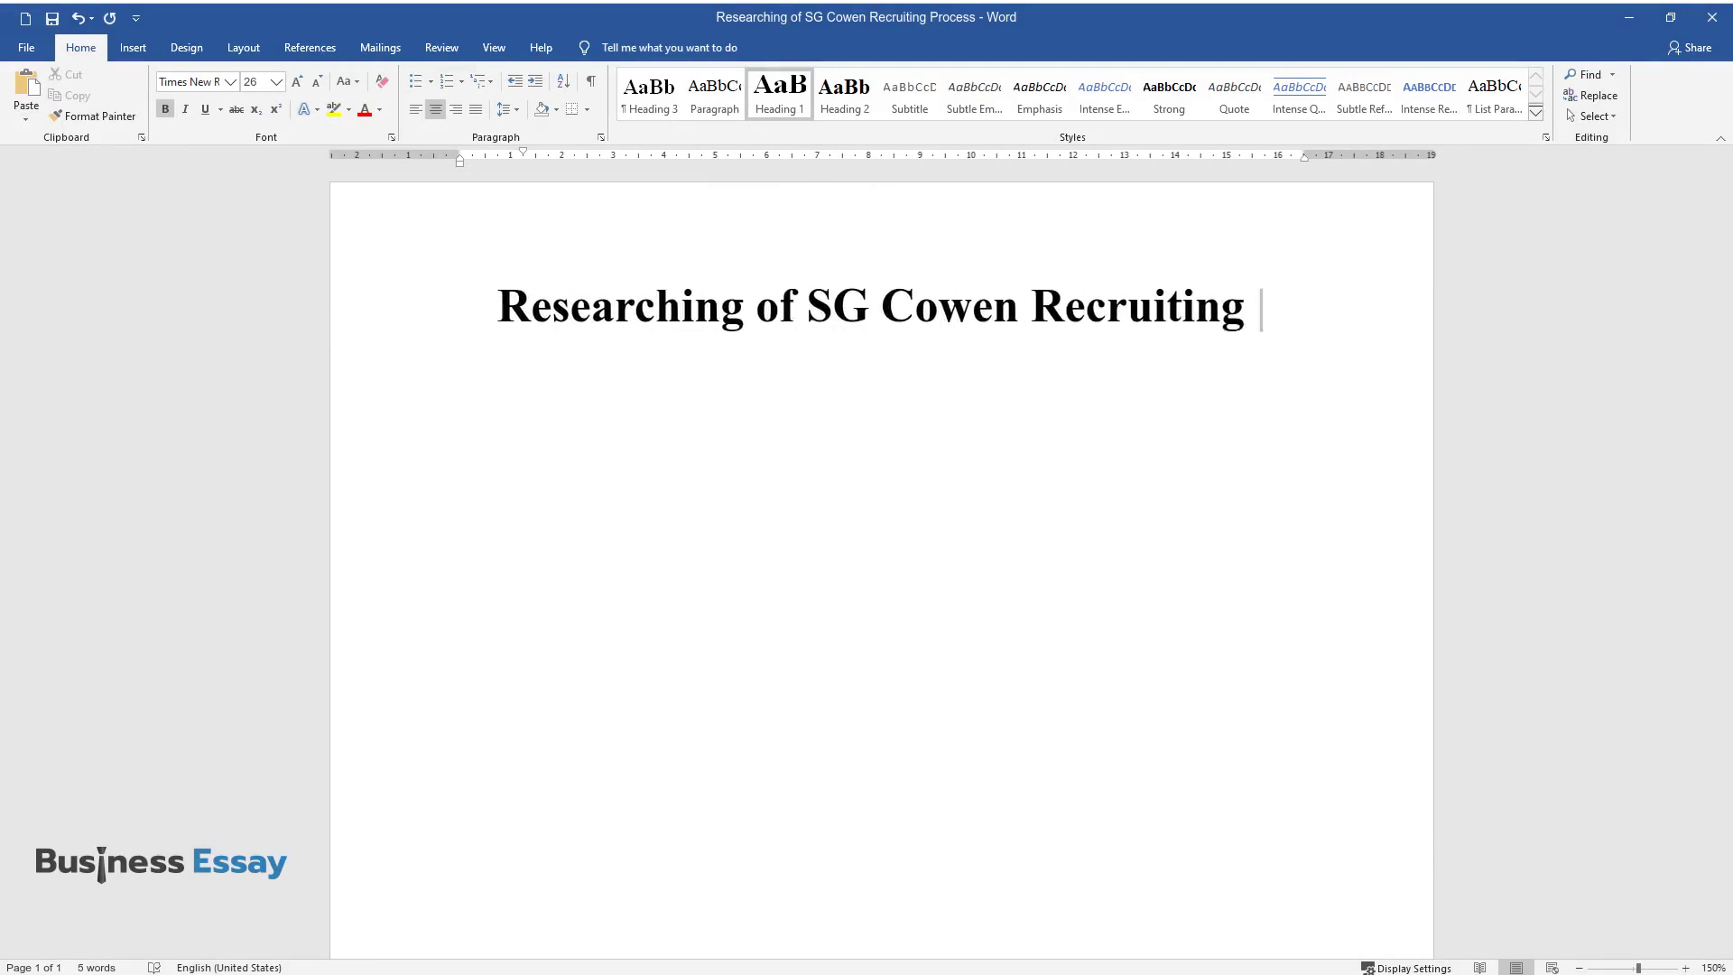
pyautogui.press('Return')
pyautogui.write('Summary')
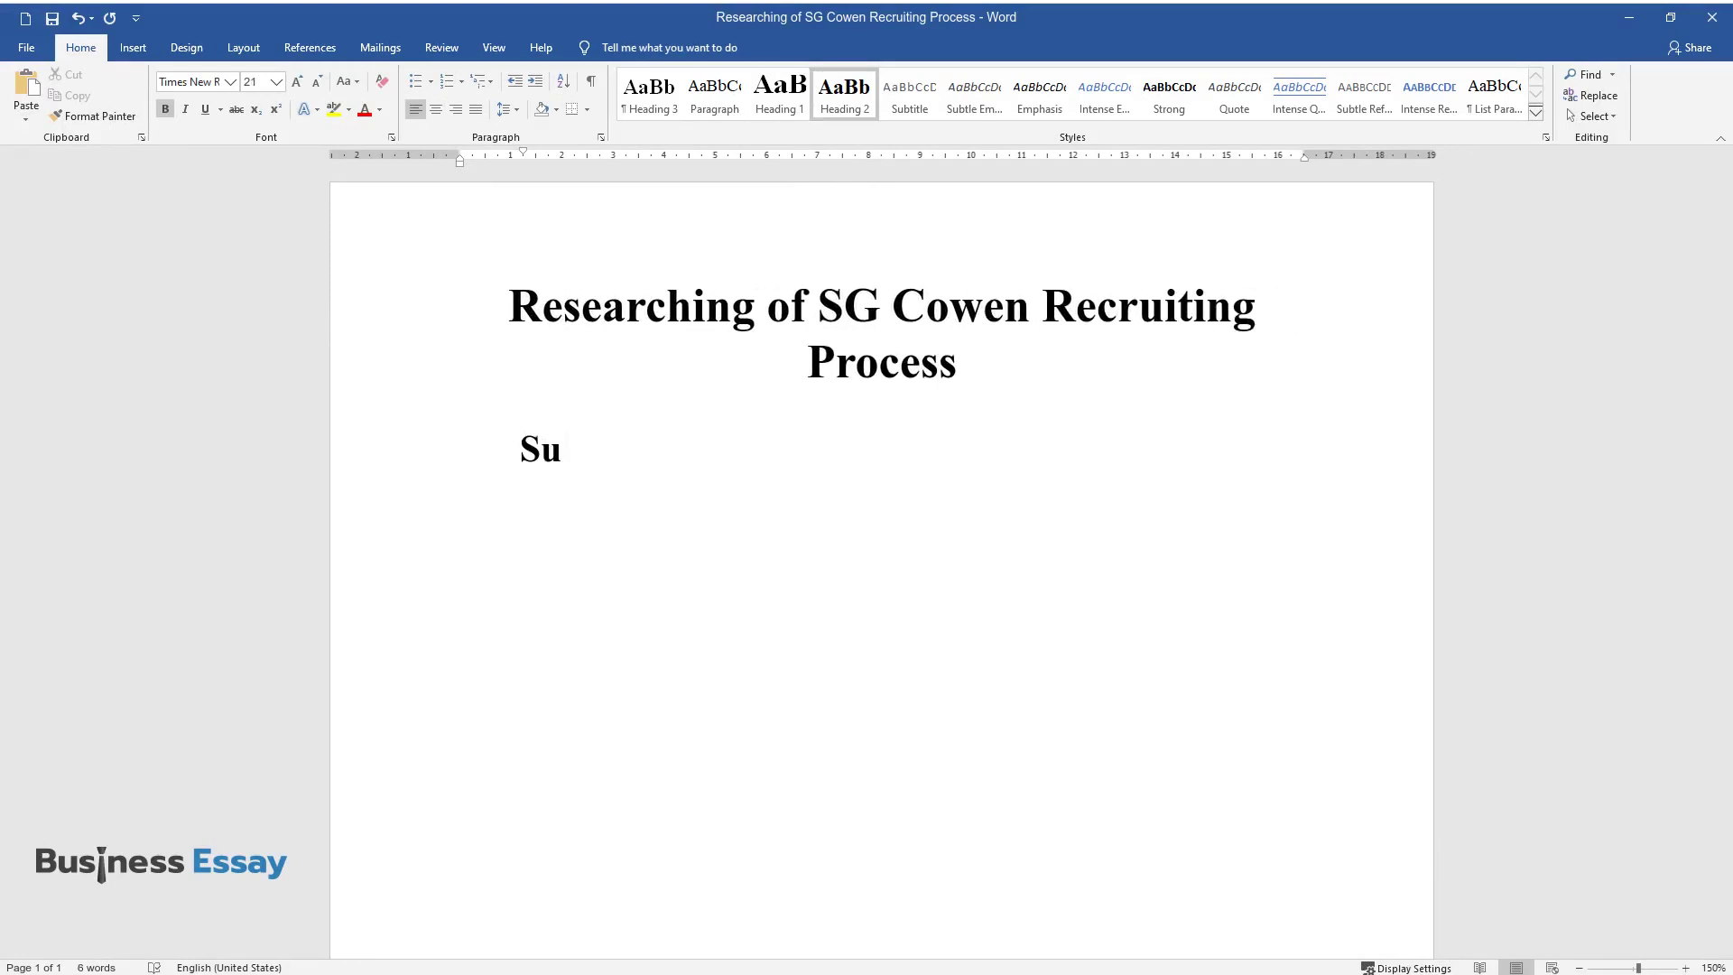
pyautogui.press('Return')
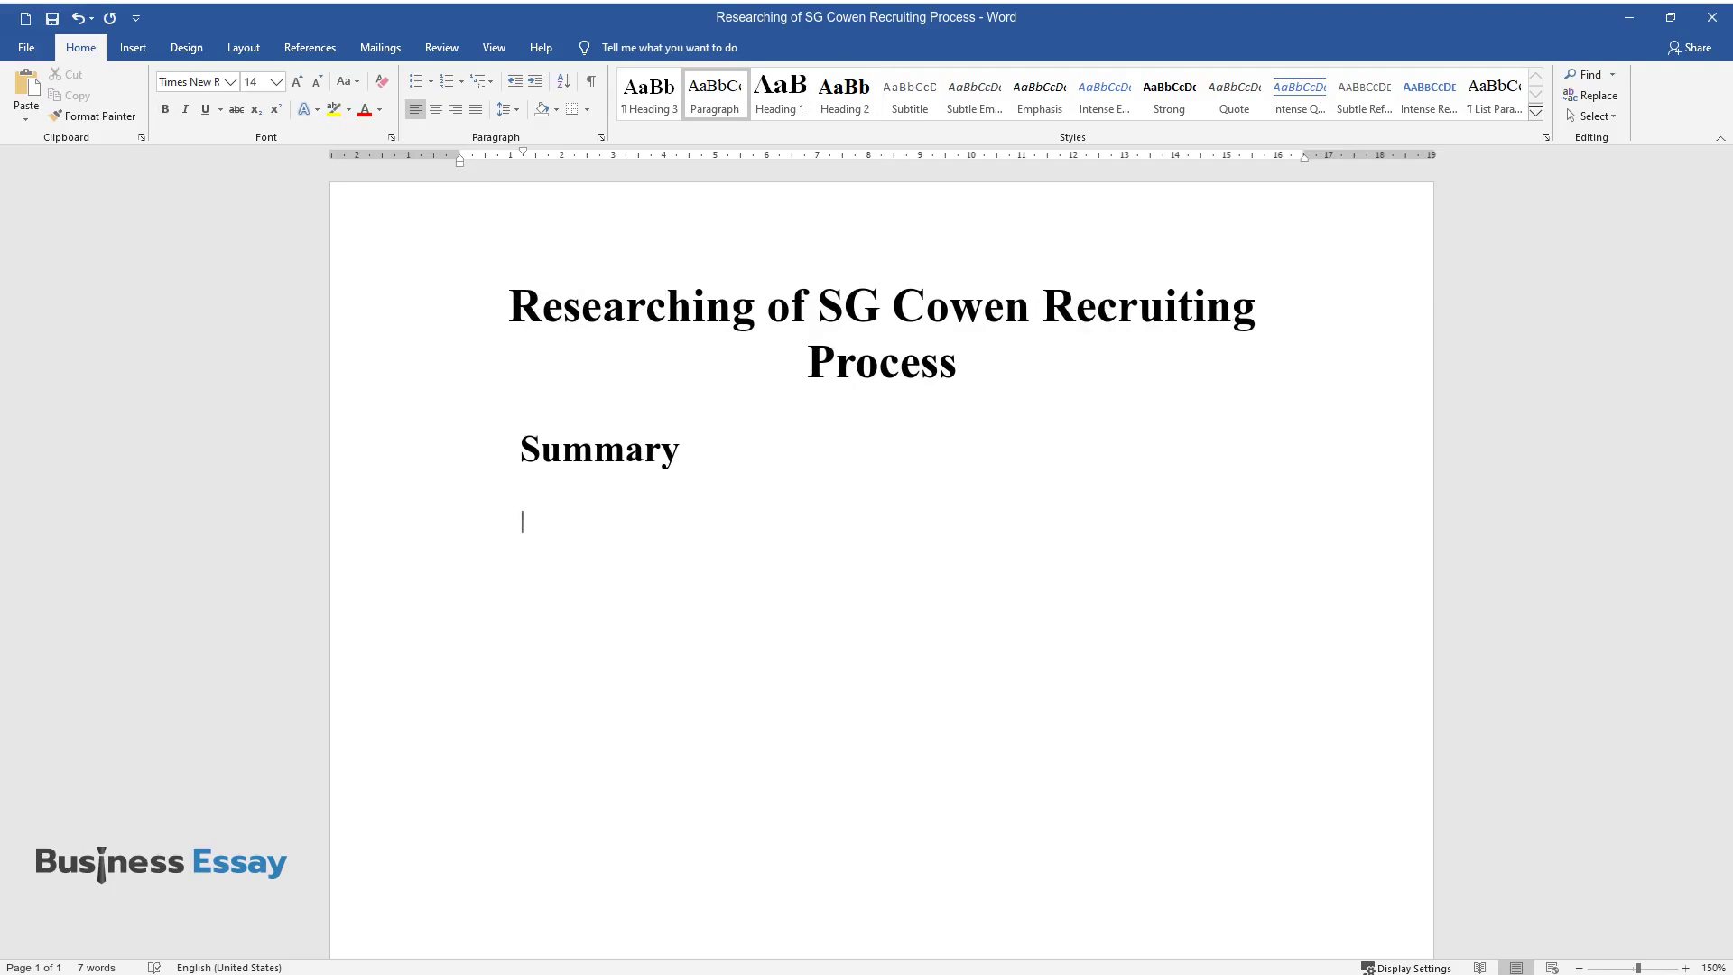
pyautogui.write('SG Cowen company endeavors to s')
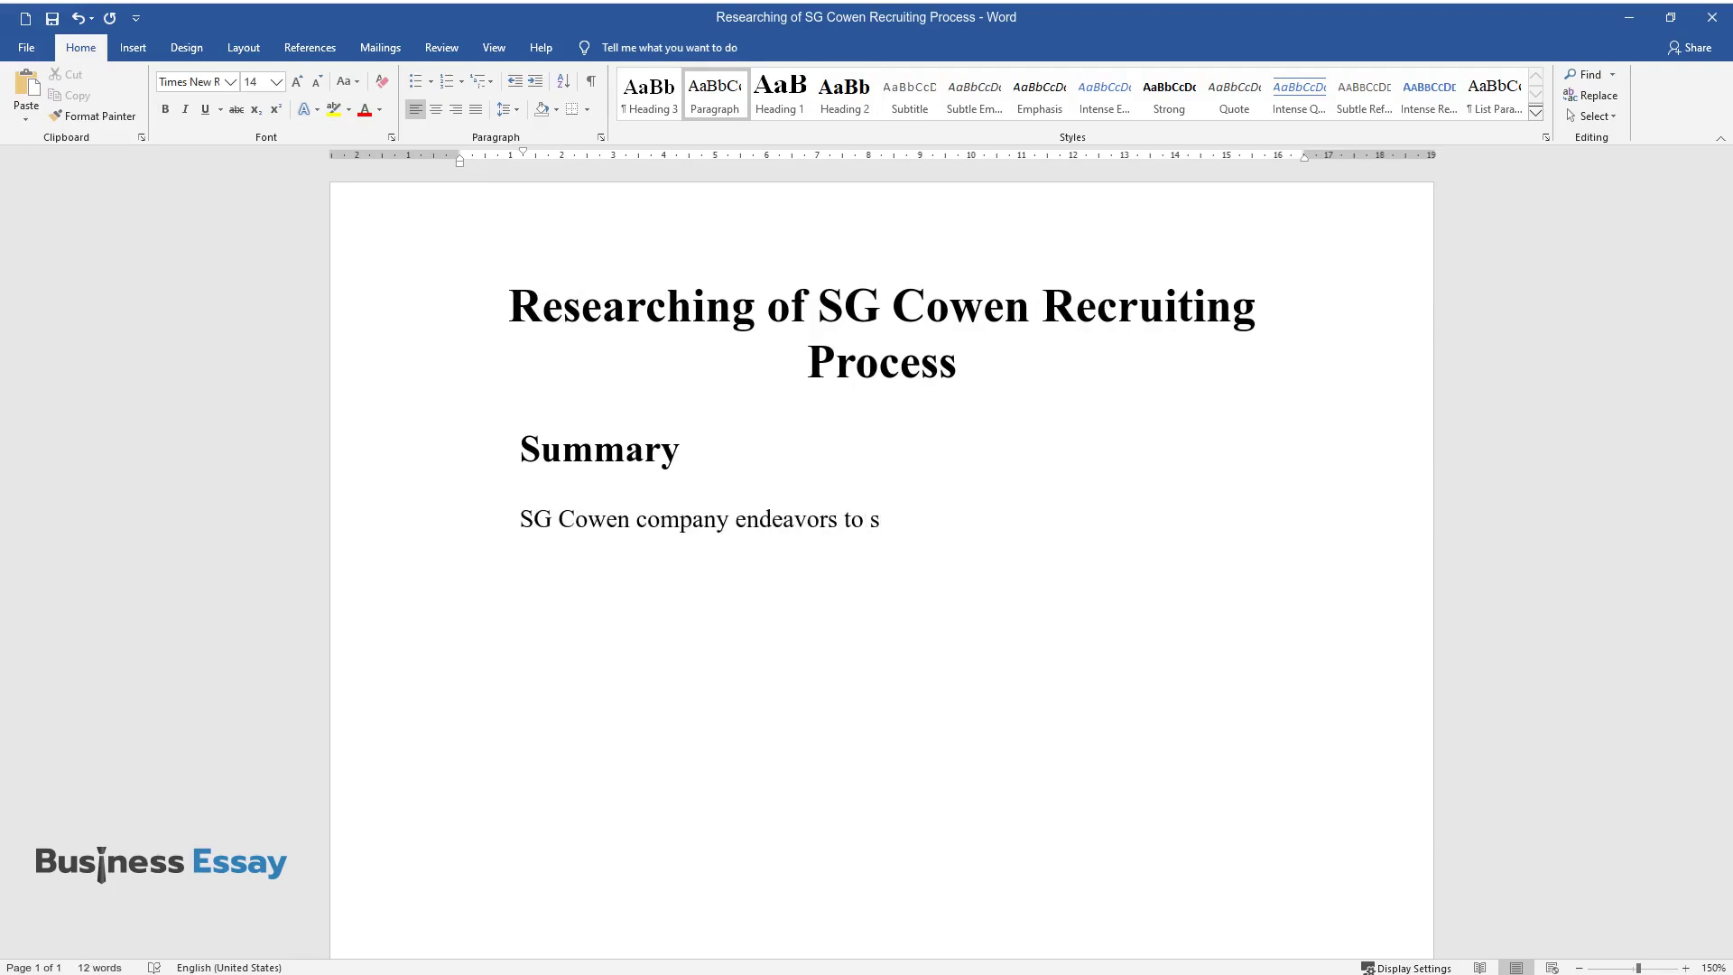
pyautogui.write('elect the best candidate from a pull of all ')
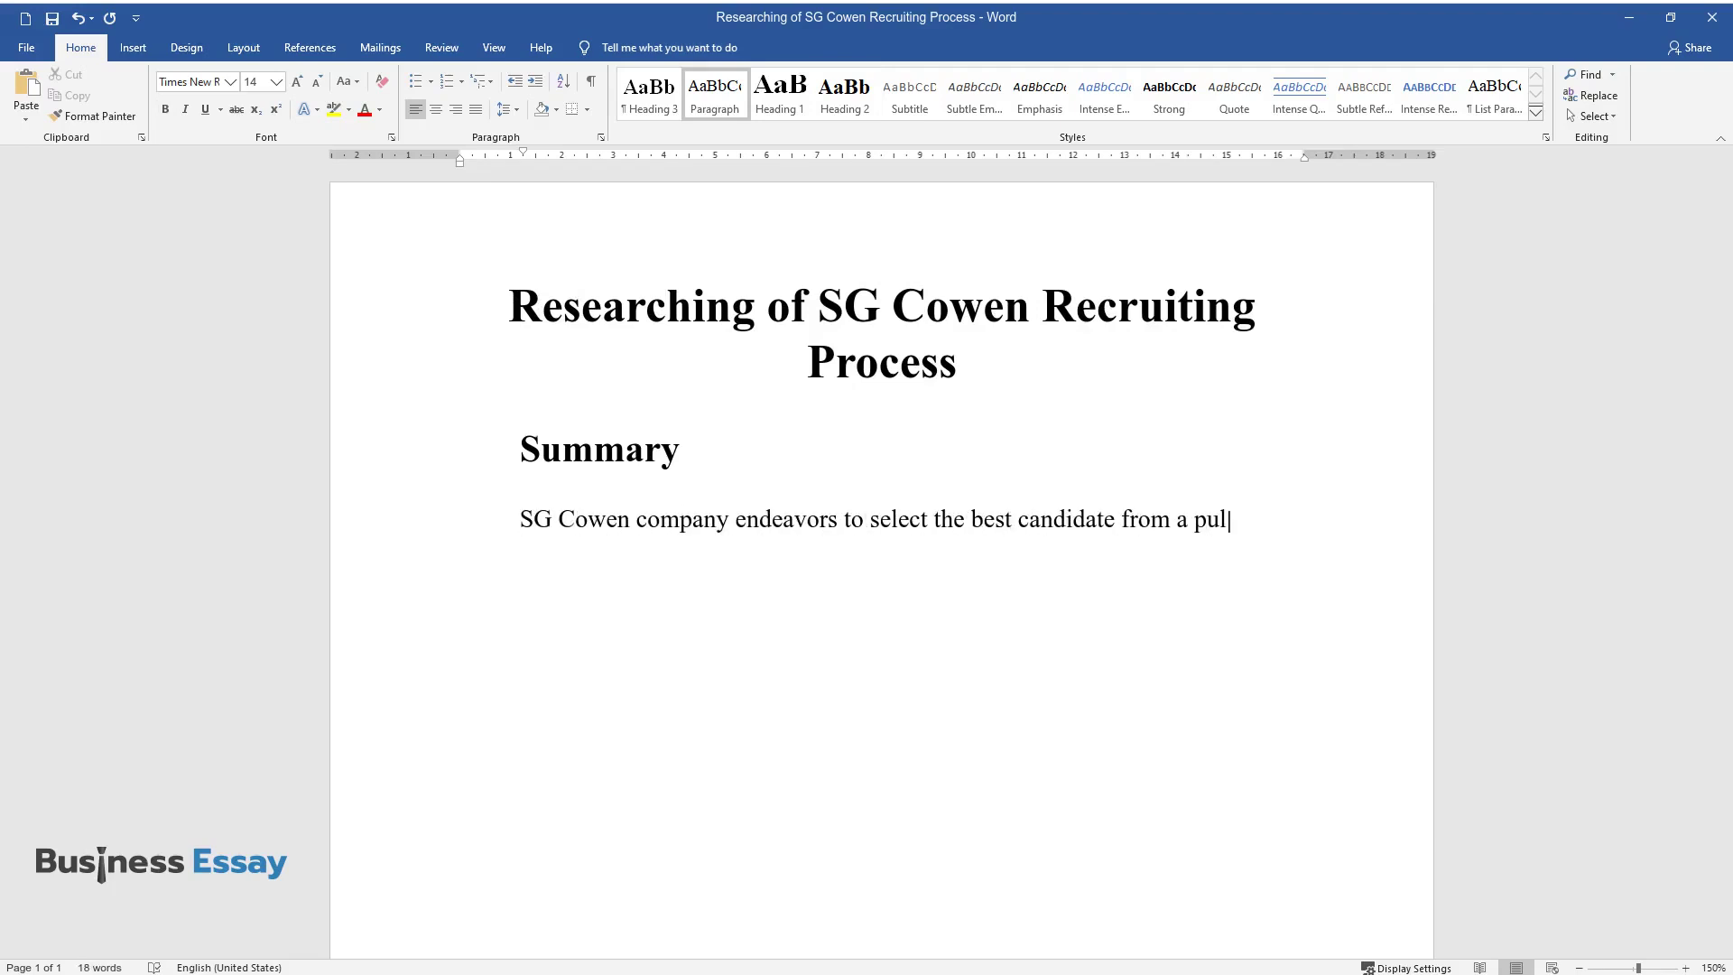
pyautogui.write('potential applicants both')
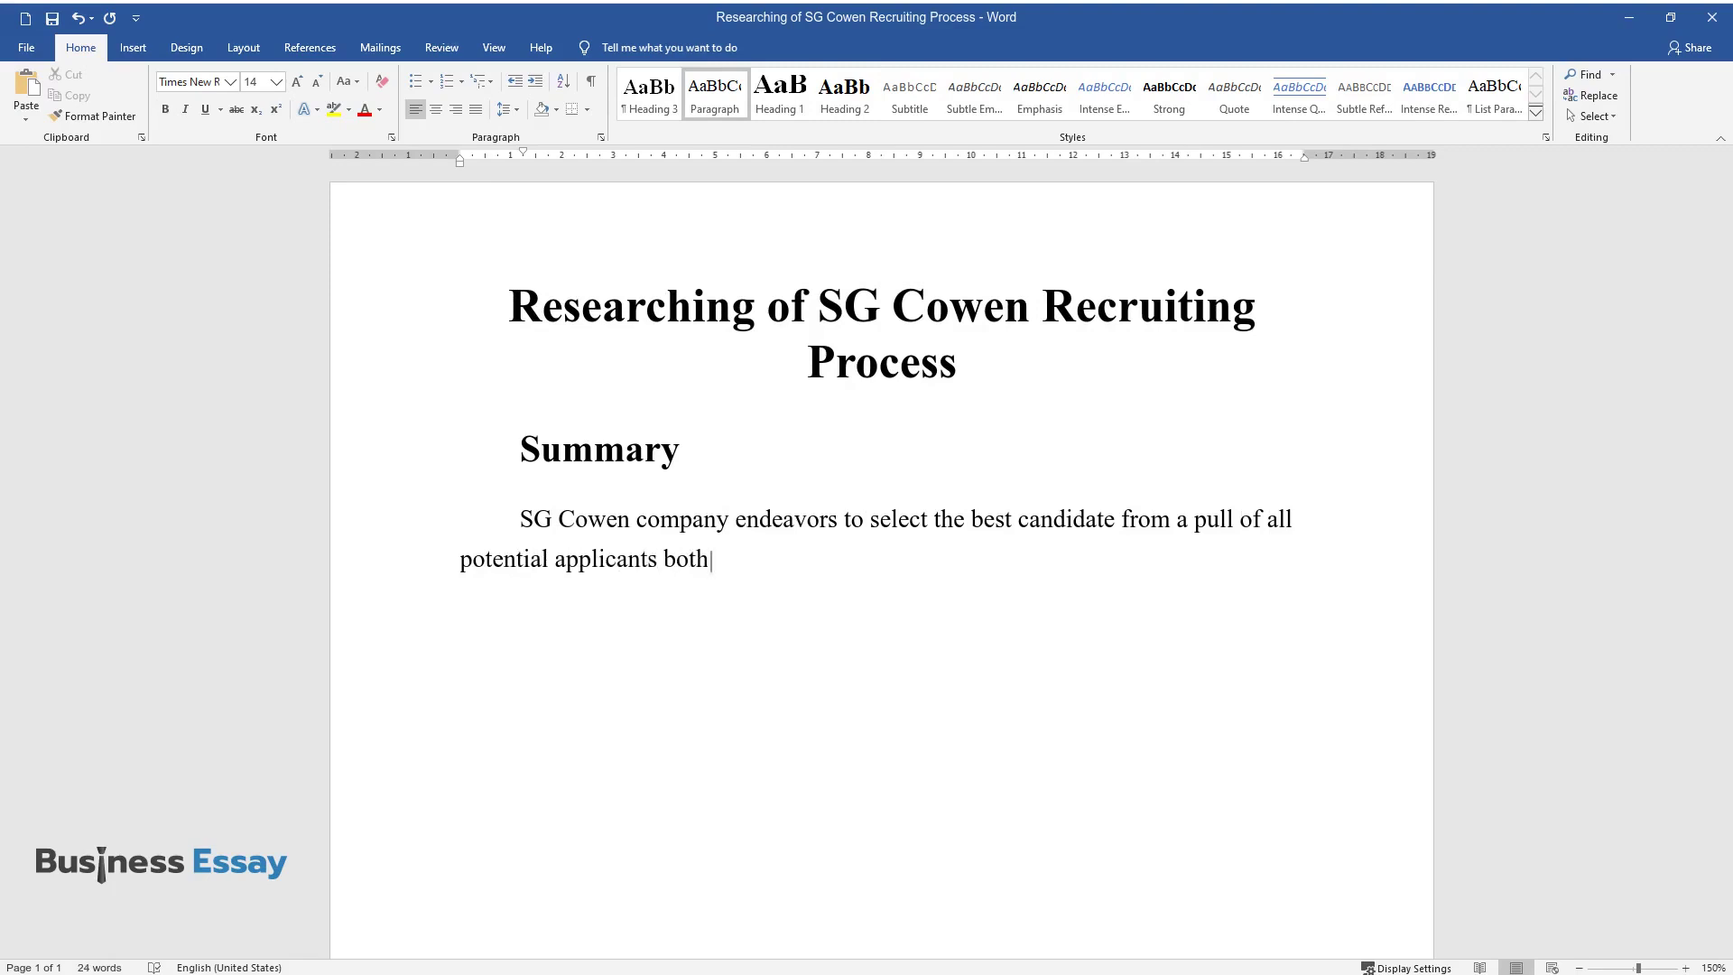
pyautogui.write(' internally and externally. Remarka')
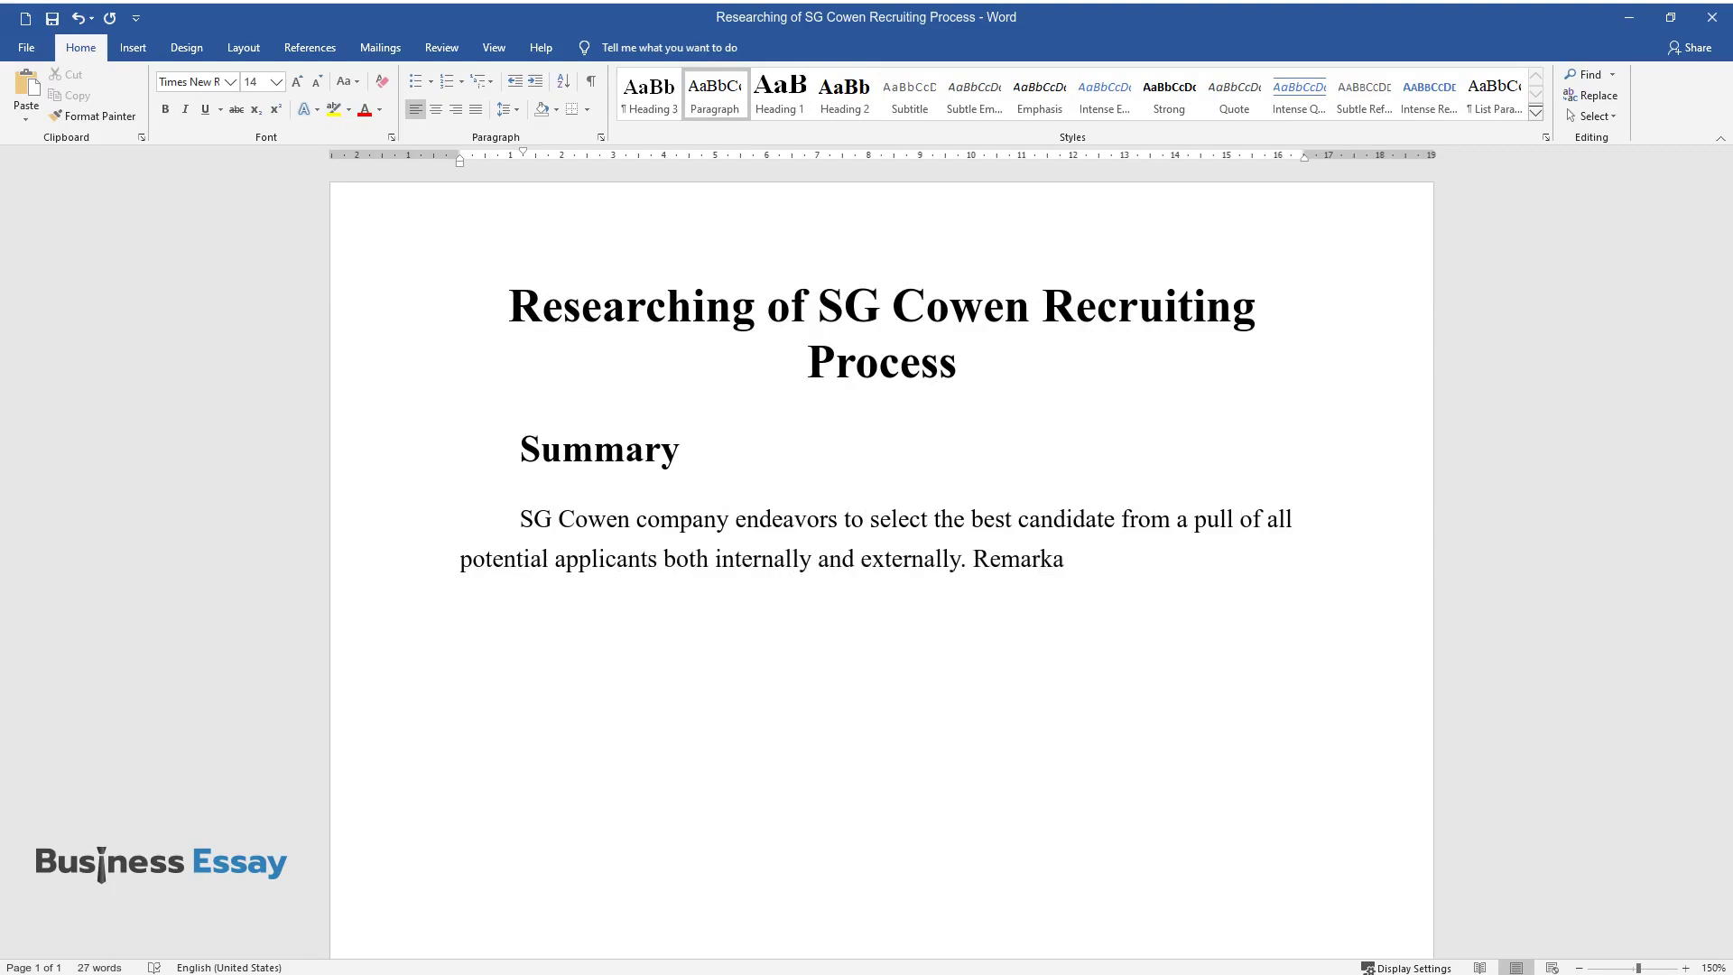
pyautogui.write('bly, the firm has differentiat')
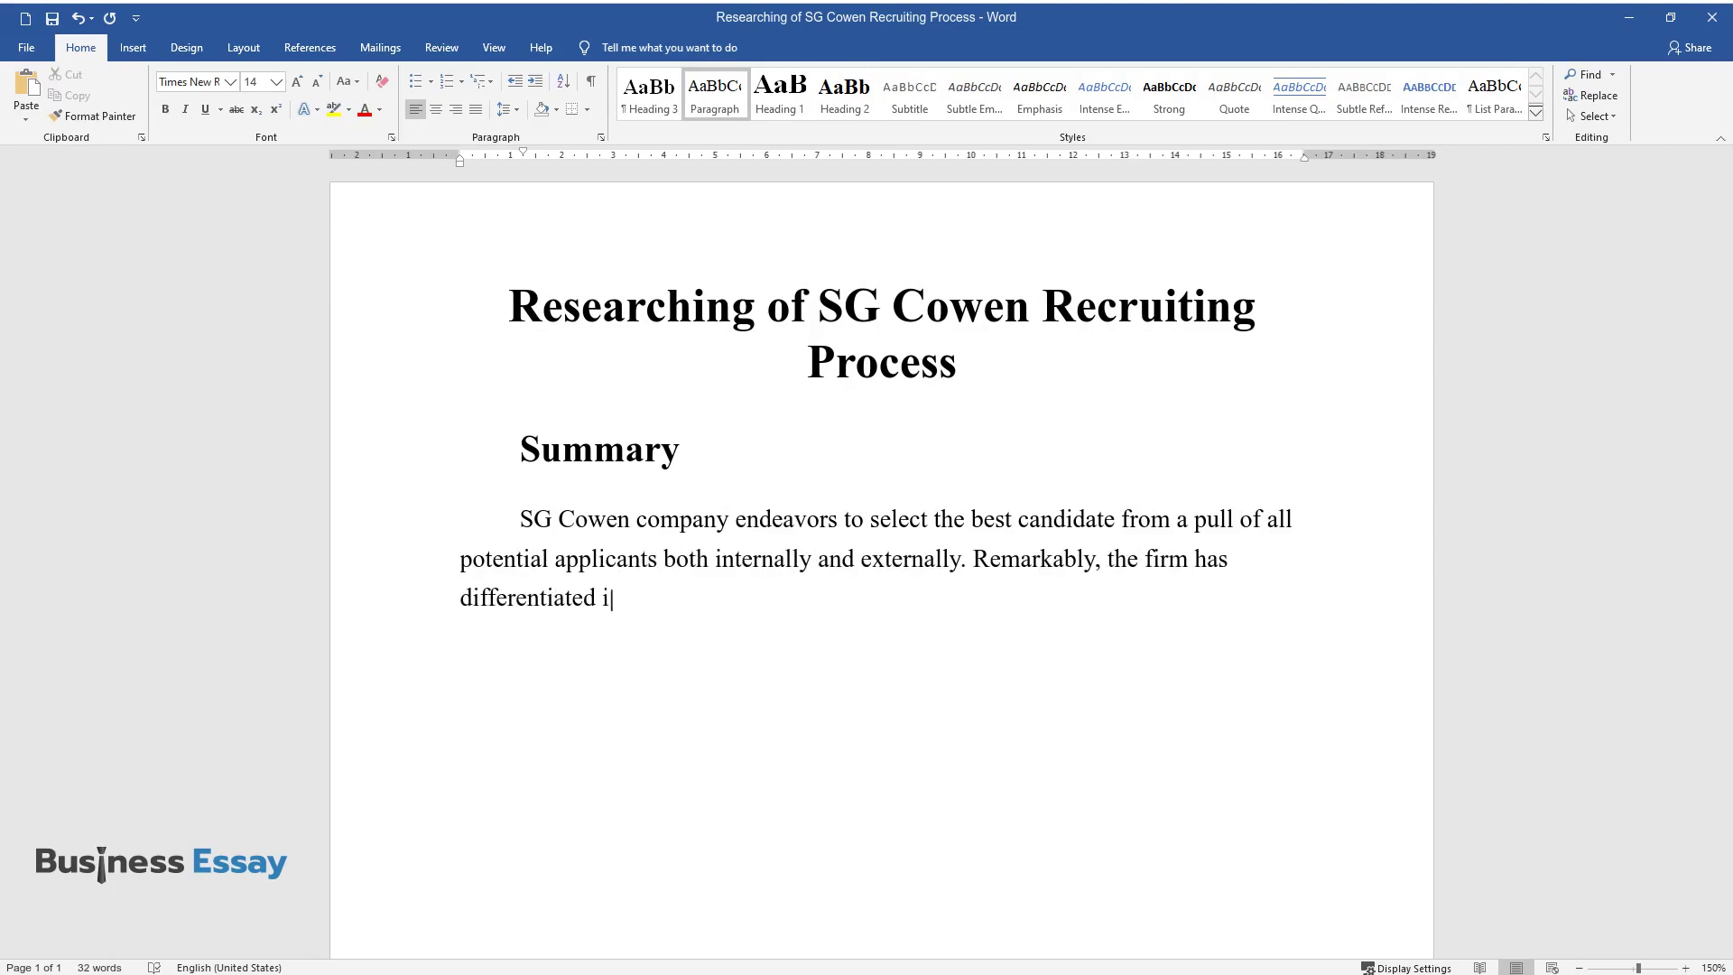
pyautogui.write('ed itself by establishing a strong bran')
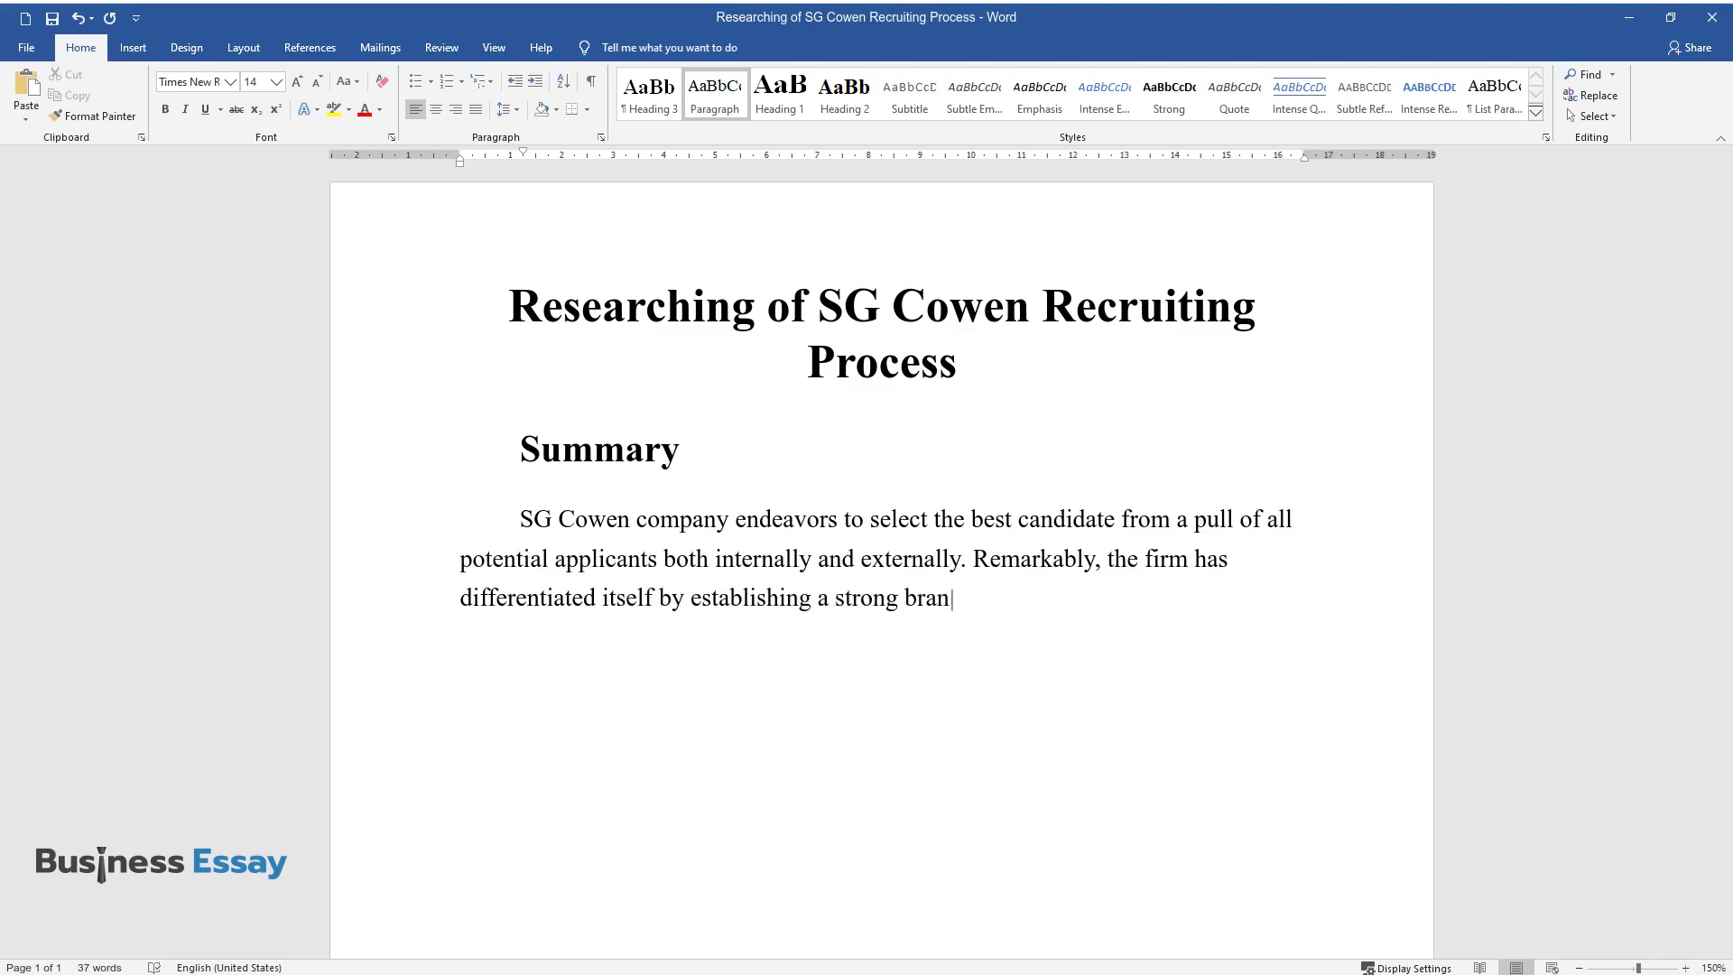
pyautogui.write('d which makes it attract great ta')
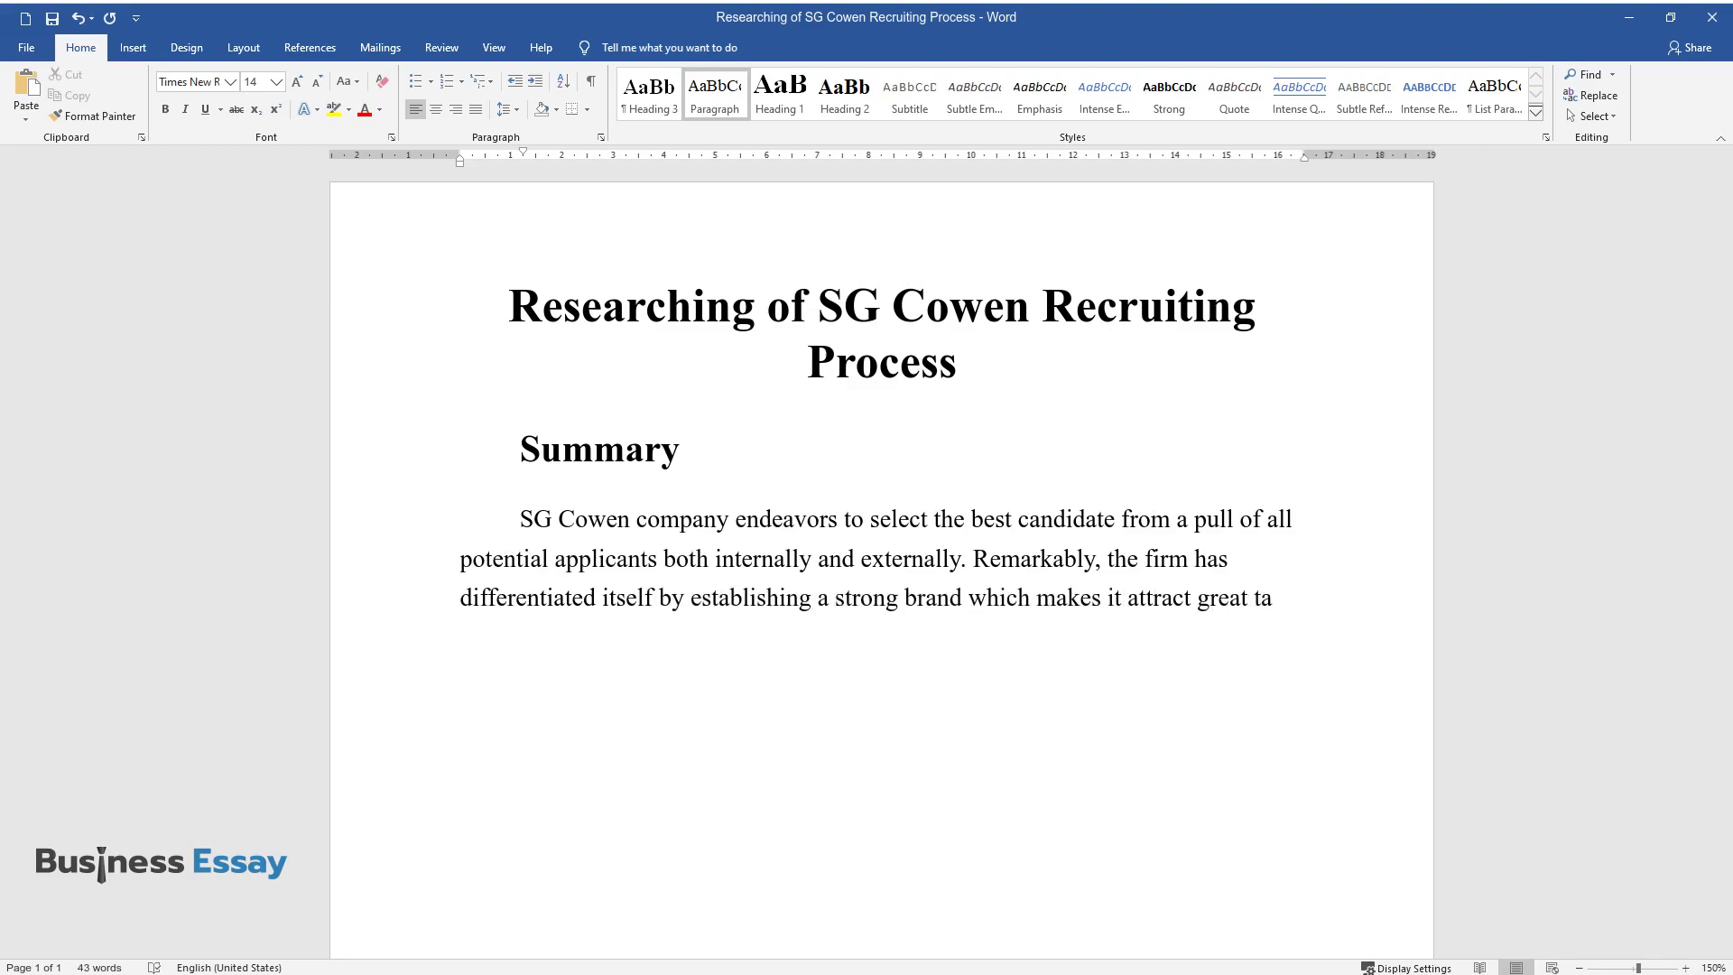
pyautogui.write('lents. The company has a lengthy hiring procedure in which the directo')
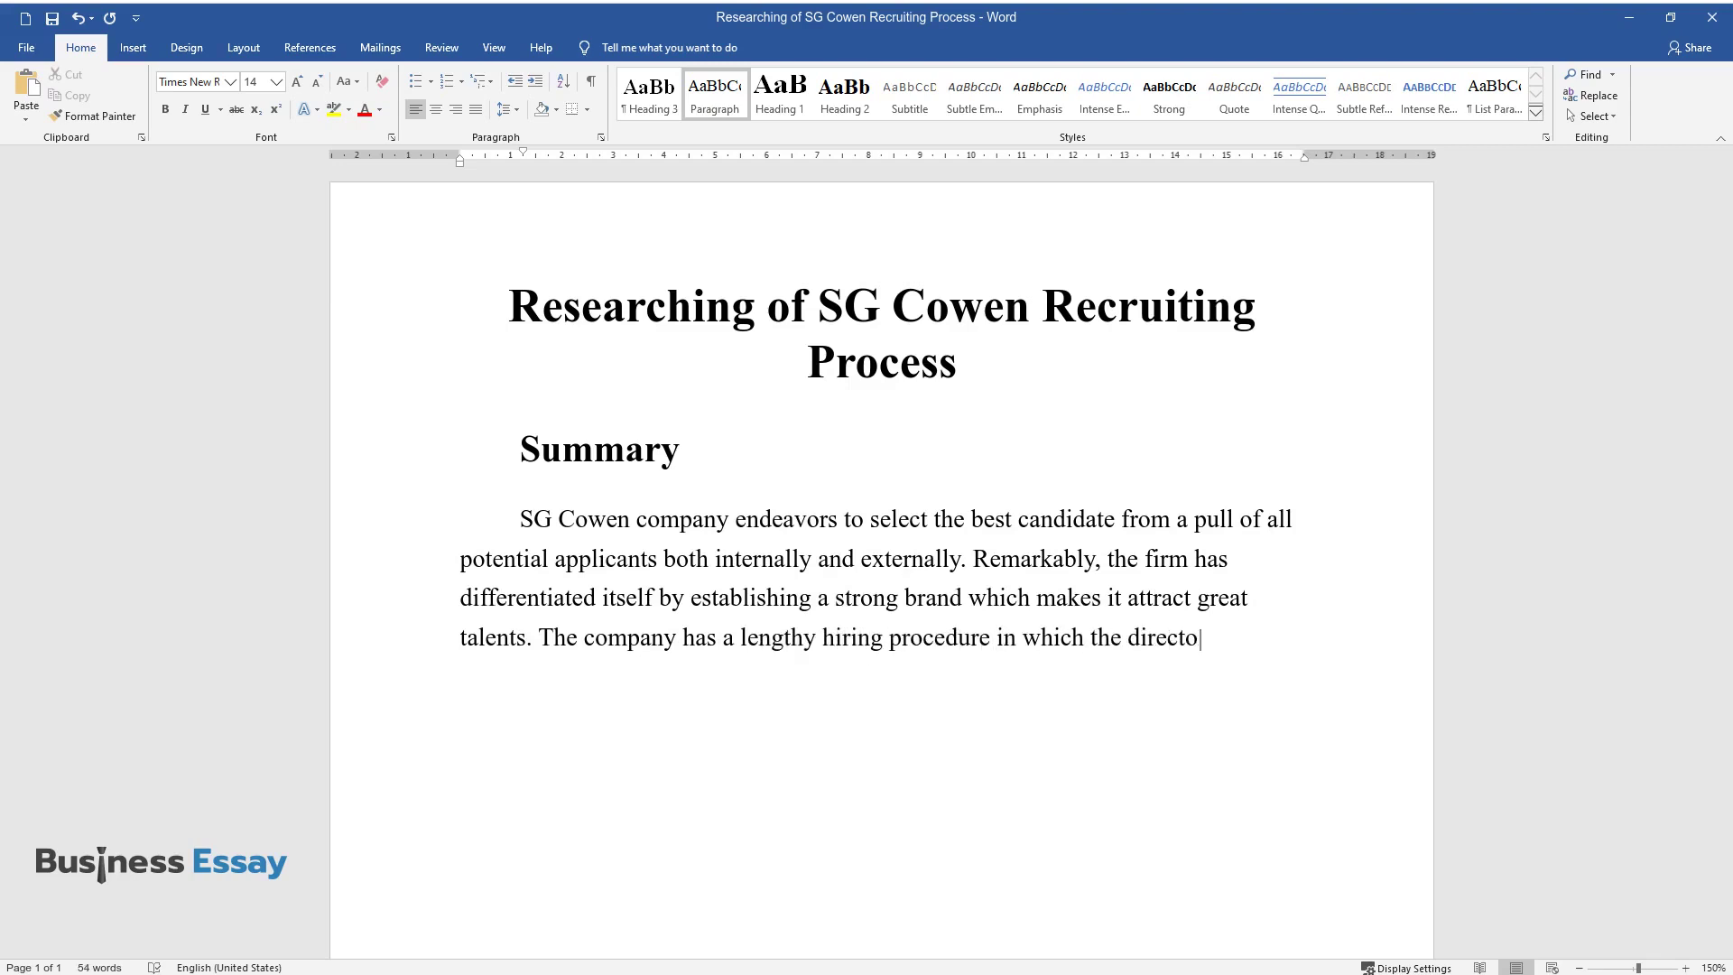
pyautogui.write('r and a team select the best-suited applicants. The candidates are fe')
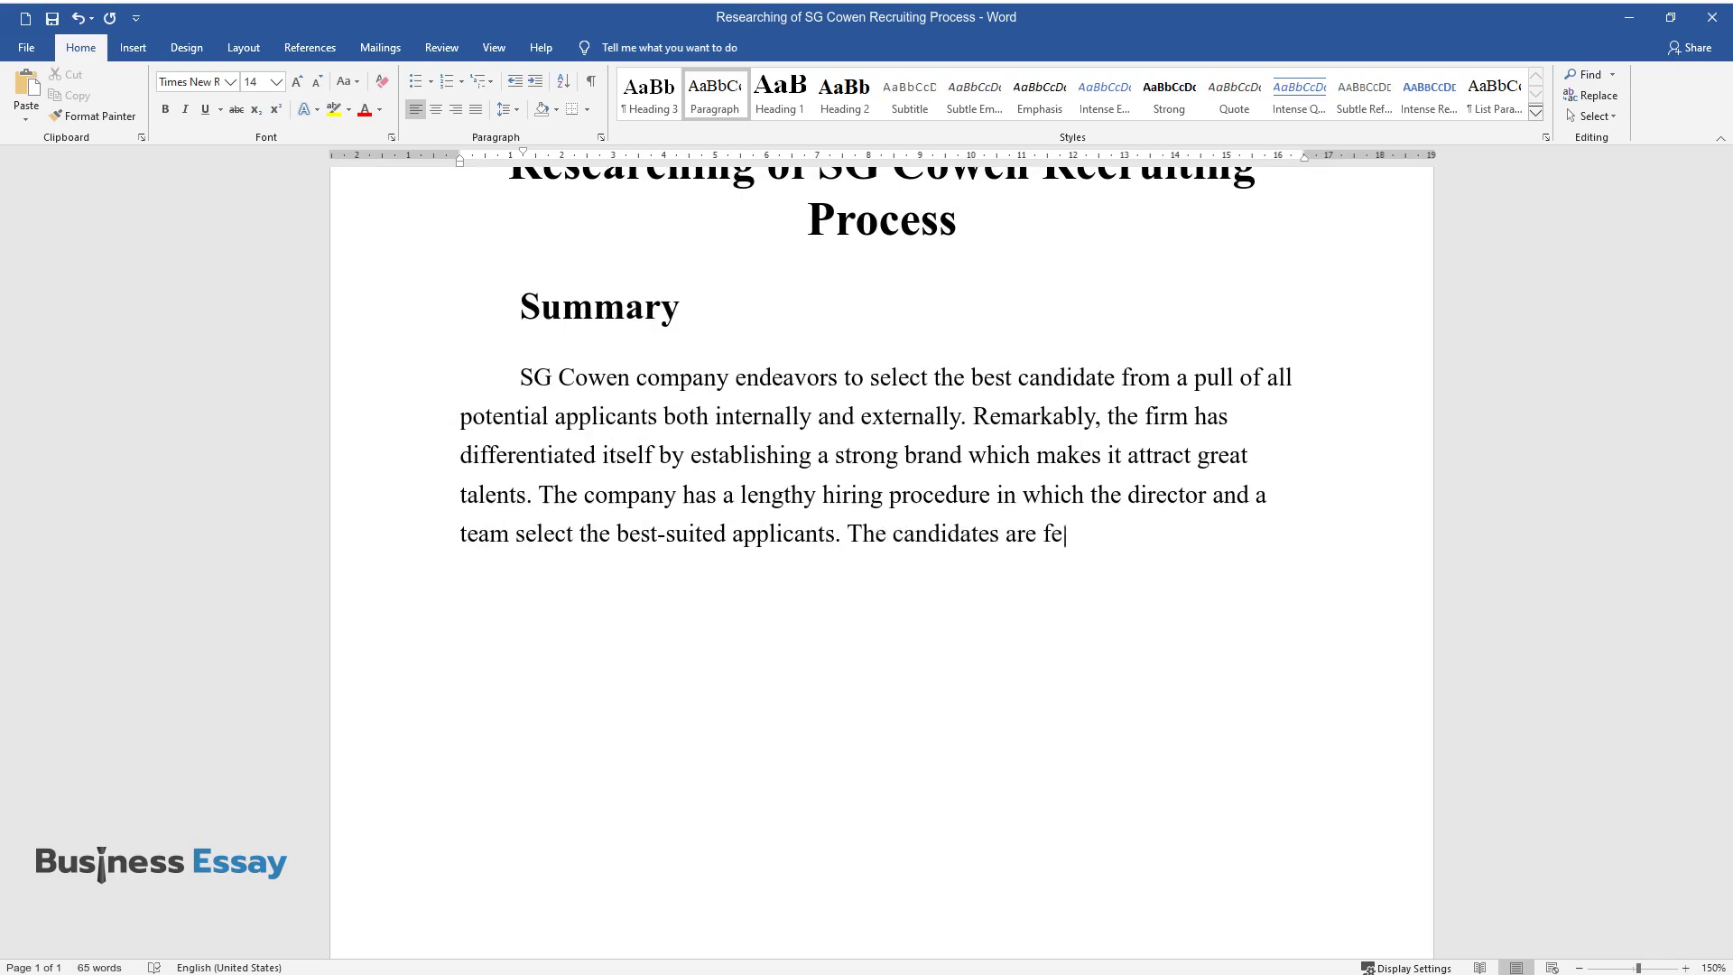
pyautogui.write('tched from core b')
pyautogui.write('usiness colleges ')
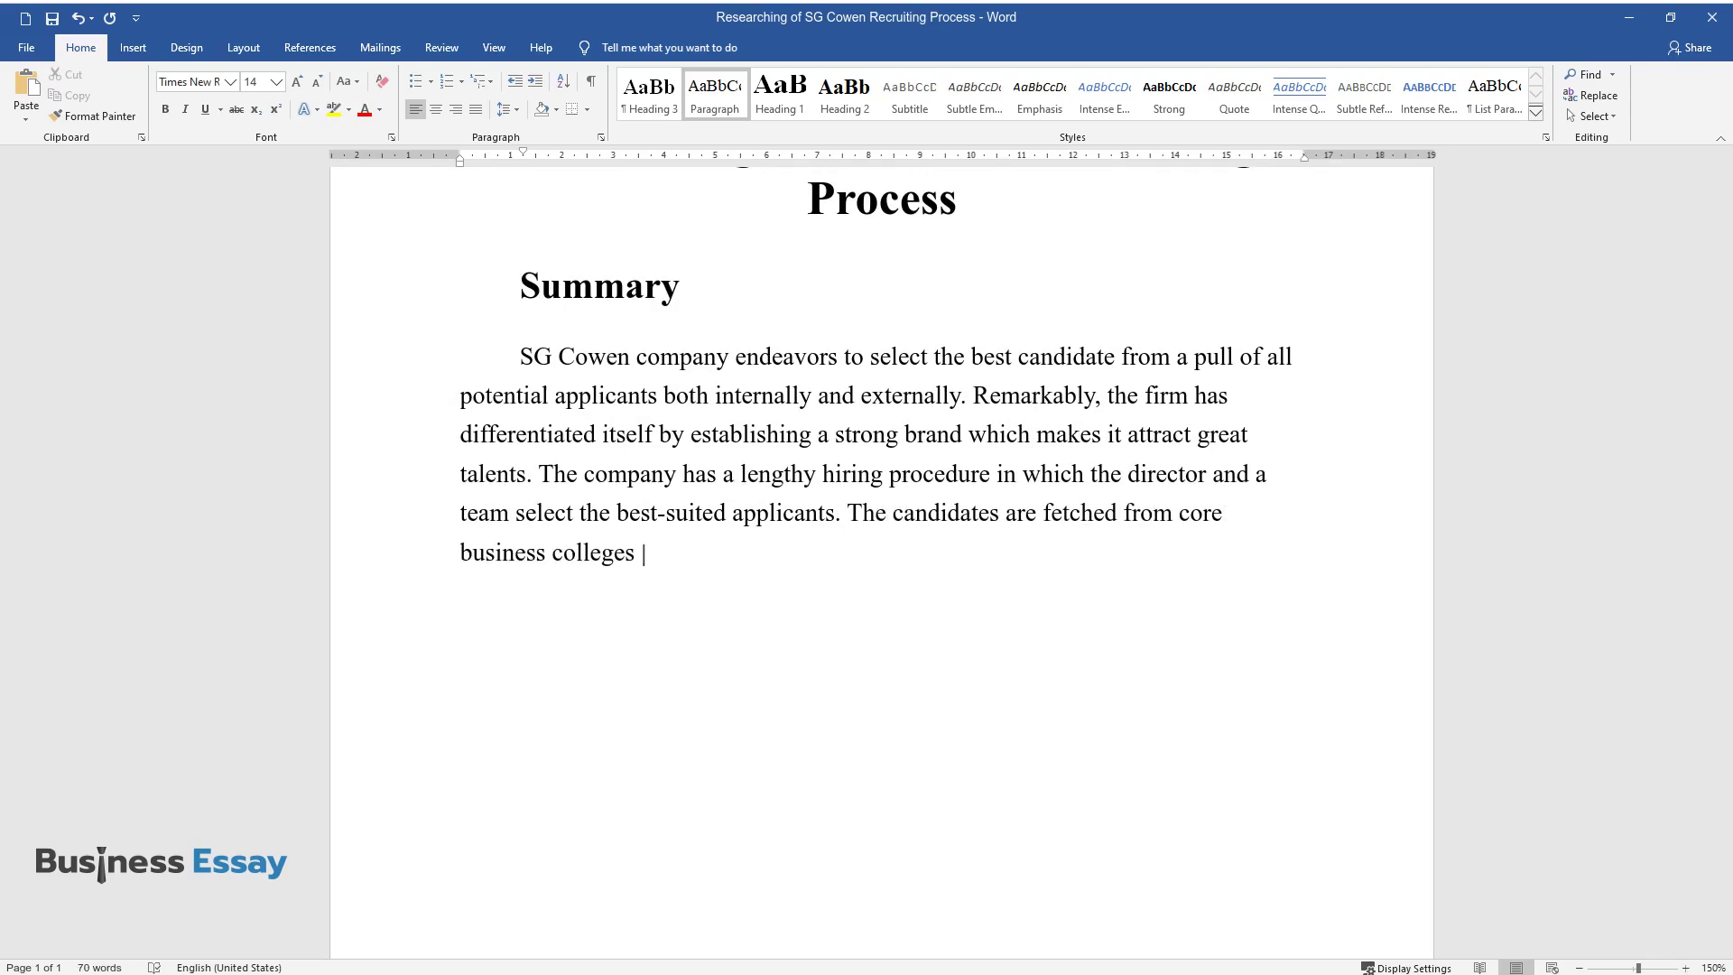
pyautogui.write('with consideration to those who send their resumes from non-c')
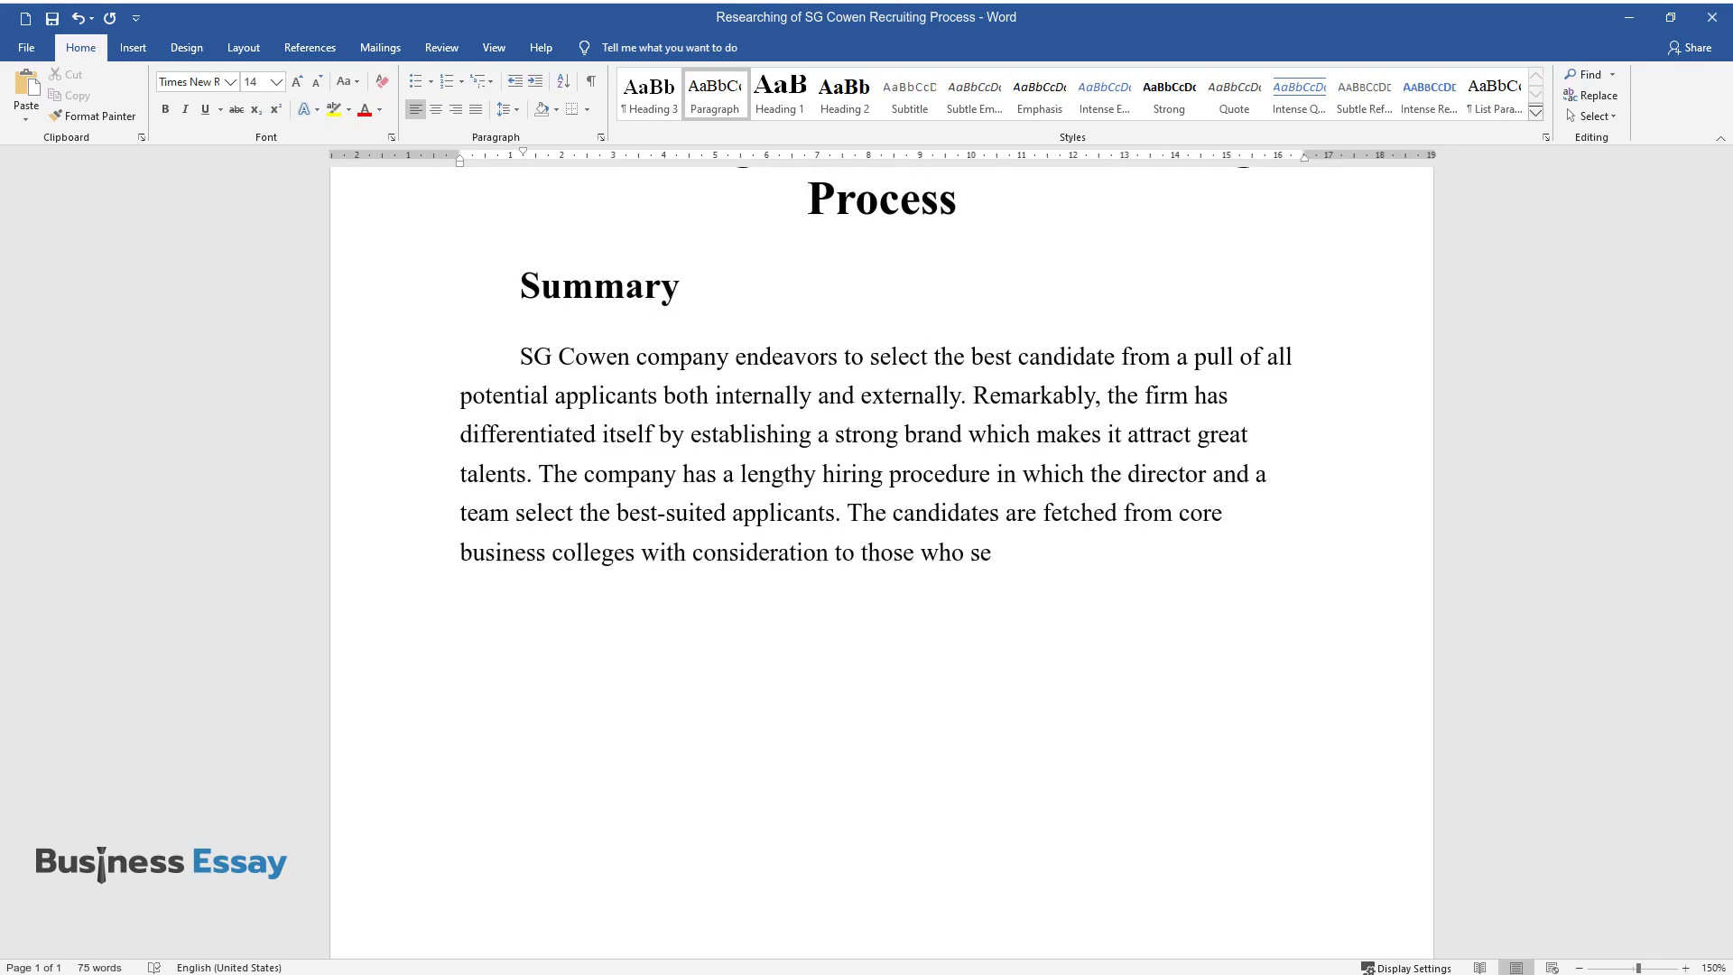
pyautogui.write('ore schoo')
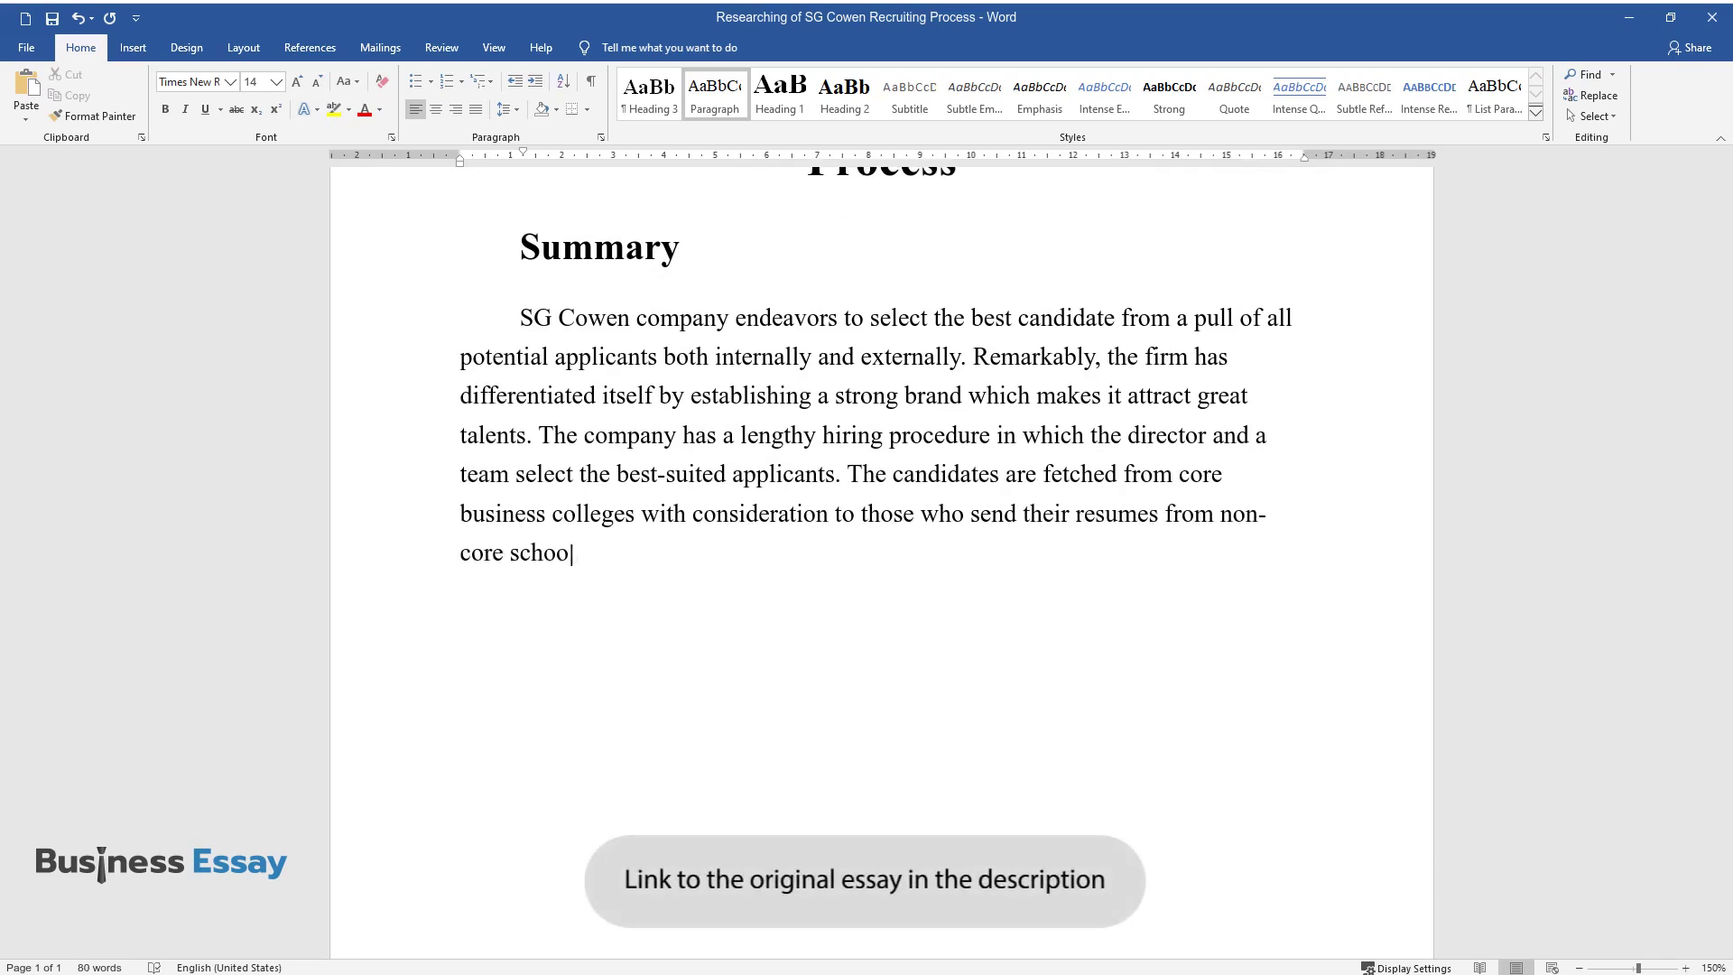
pyautogui.write('ls. To support their decision the ')
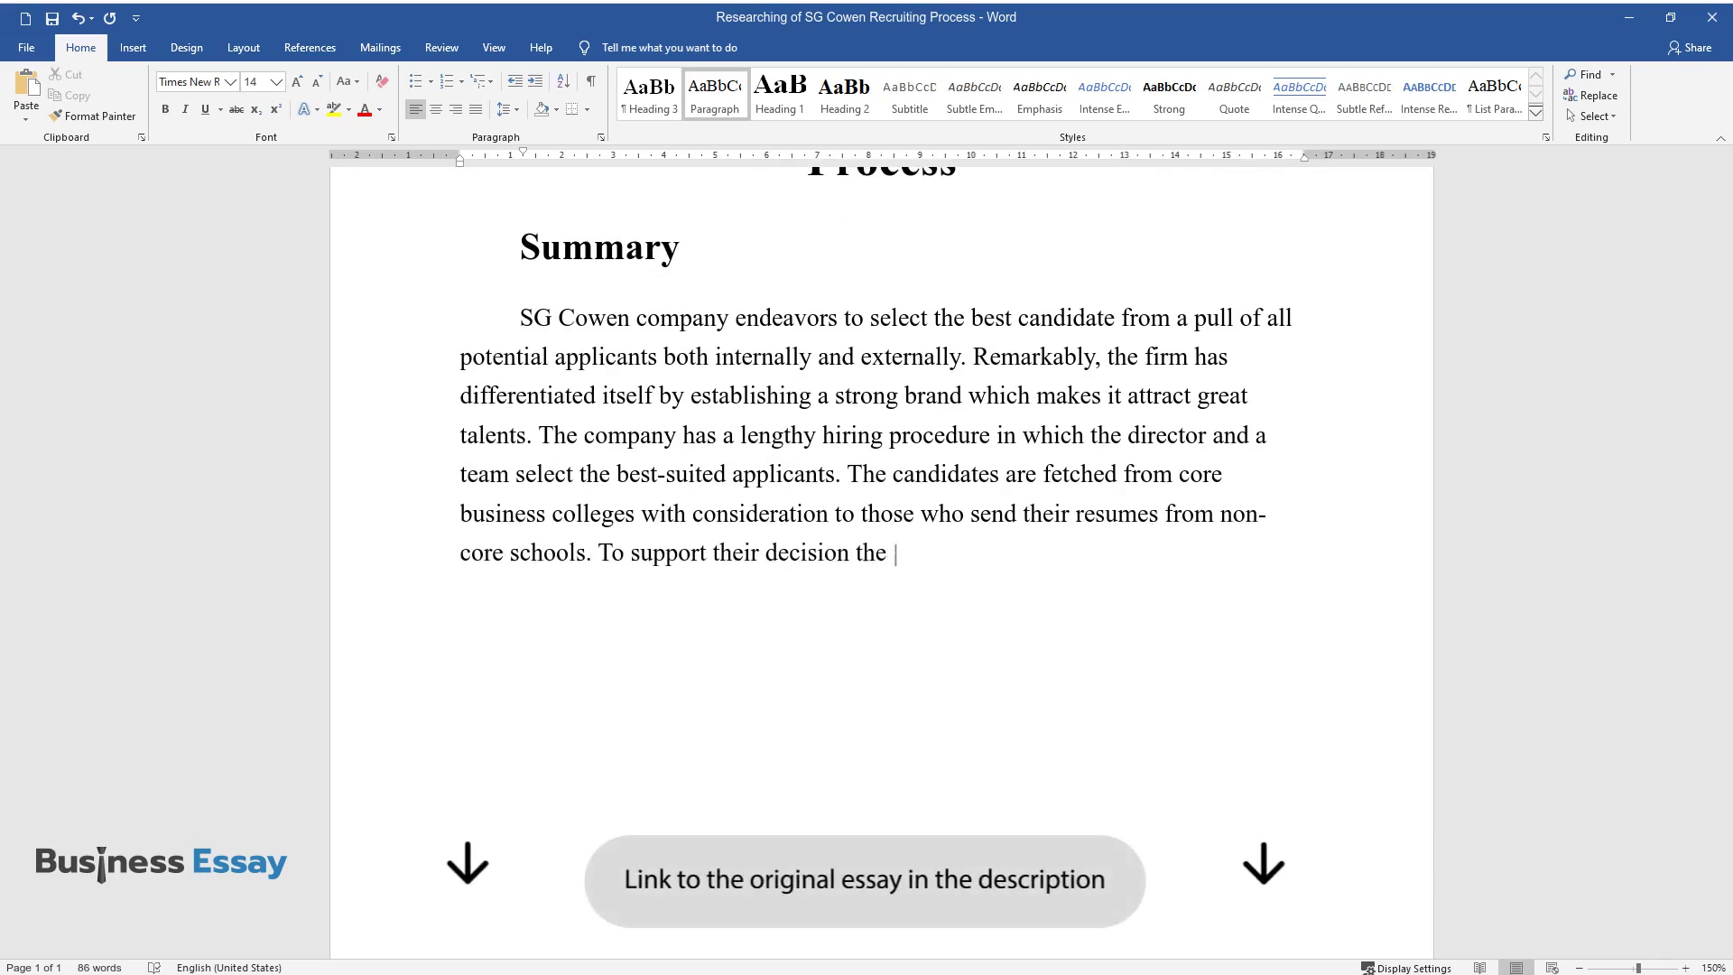
pyautogui.write('SG Cowen conducts informational in')
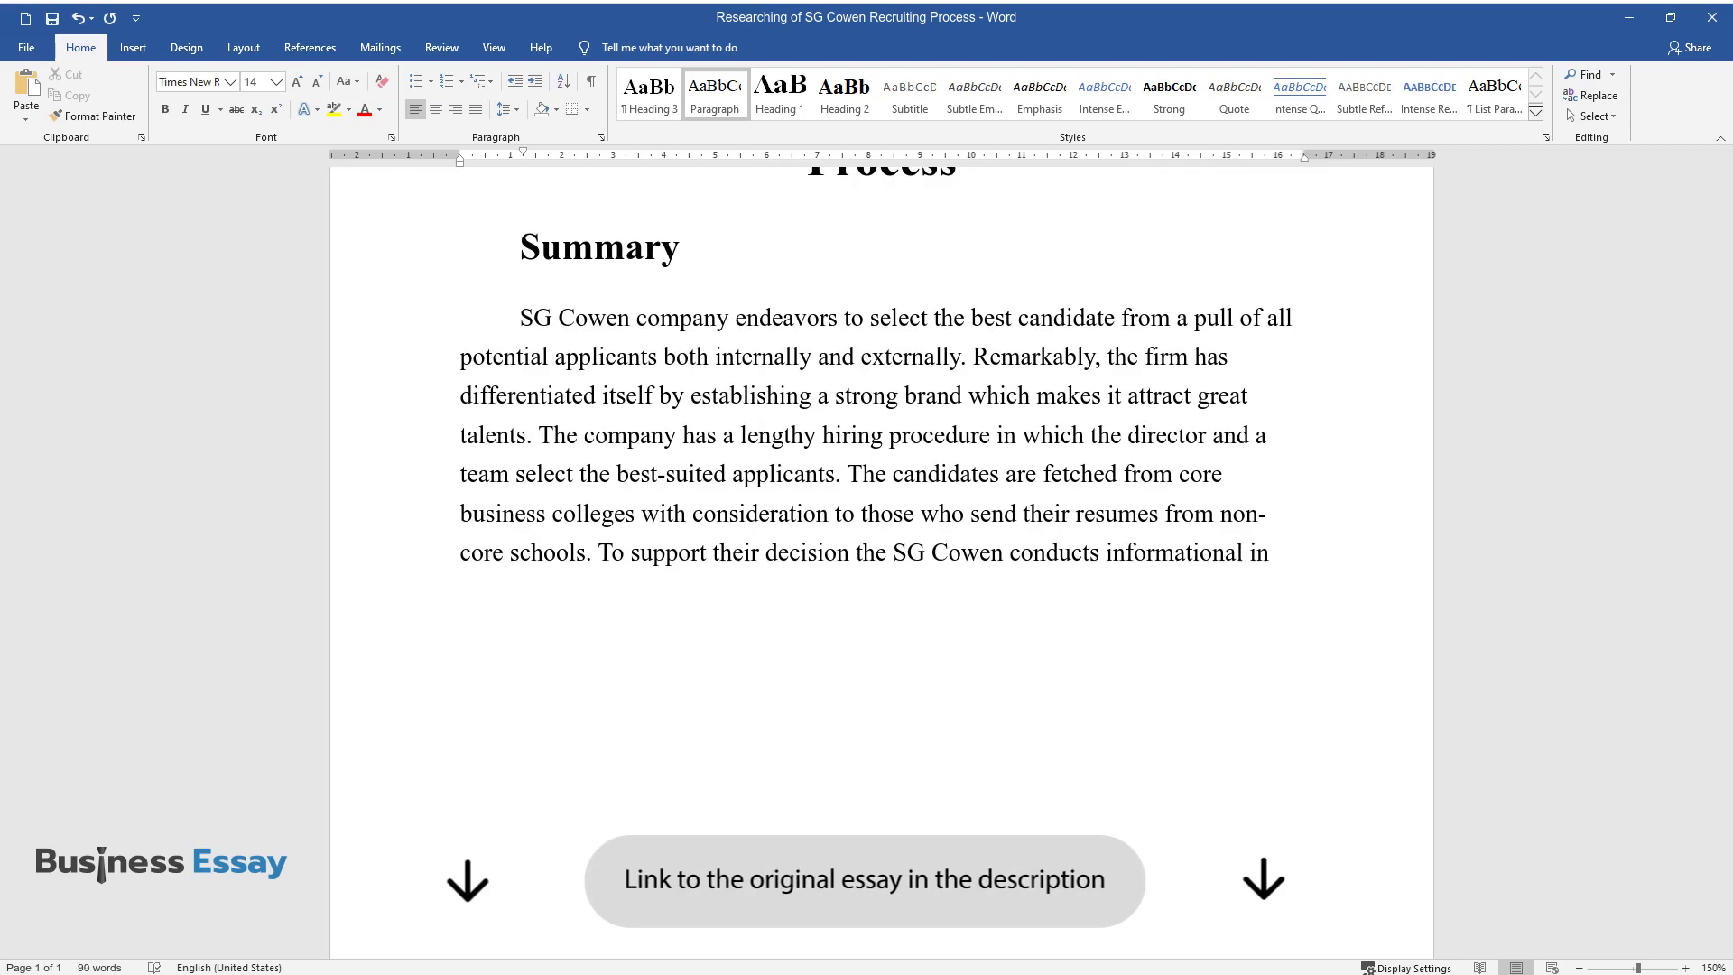
pyautogui.write('terviews followed by an on-campus r')
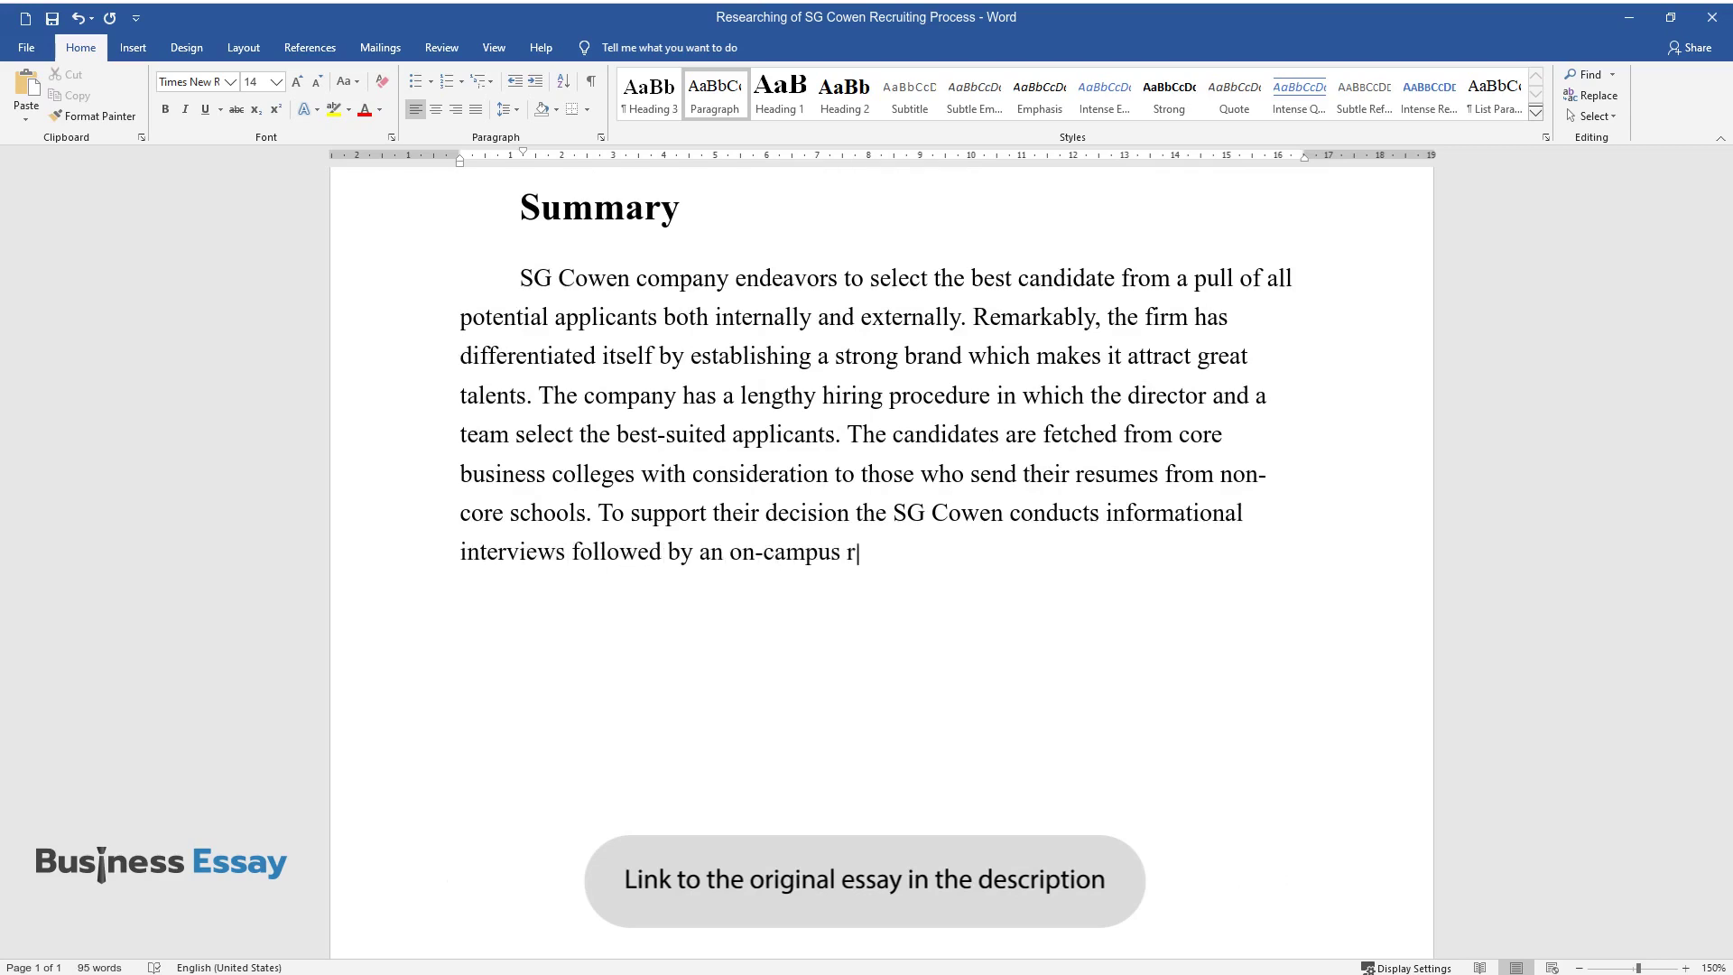
pyautogui.write('ound, and finally, the Super Saturday.')
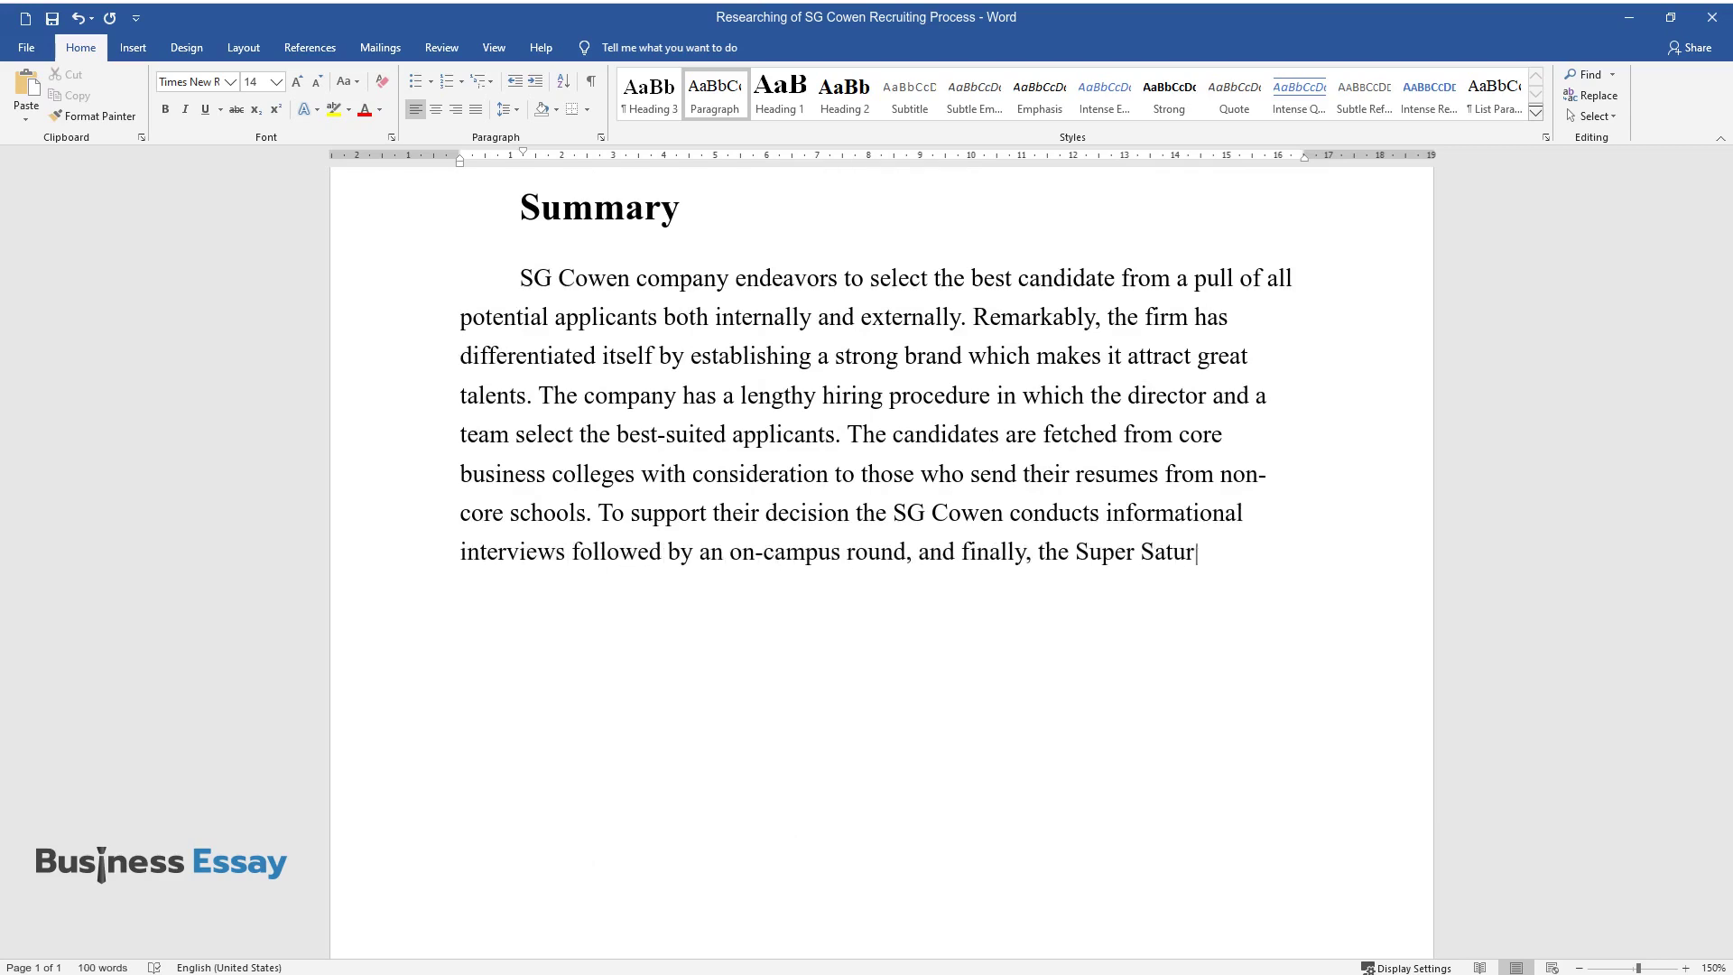
# Step: After the Summary paragraph, add the heading 'Effectiveness of the Informational Interviews' and start its body line
pyautogui.press('Return')
pyautogui.write('Effectivene')
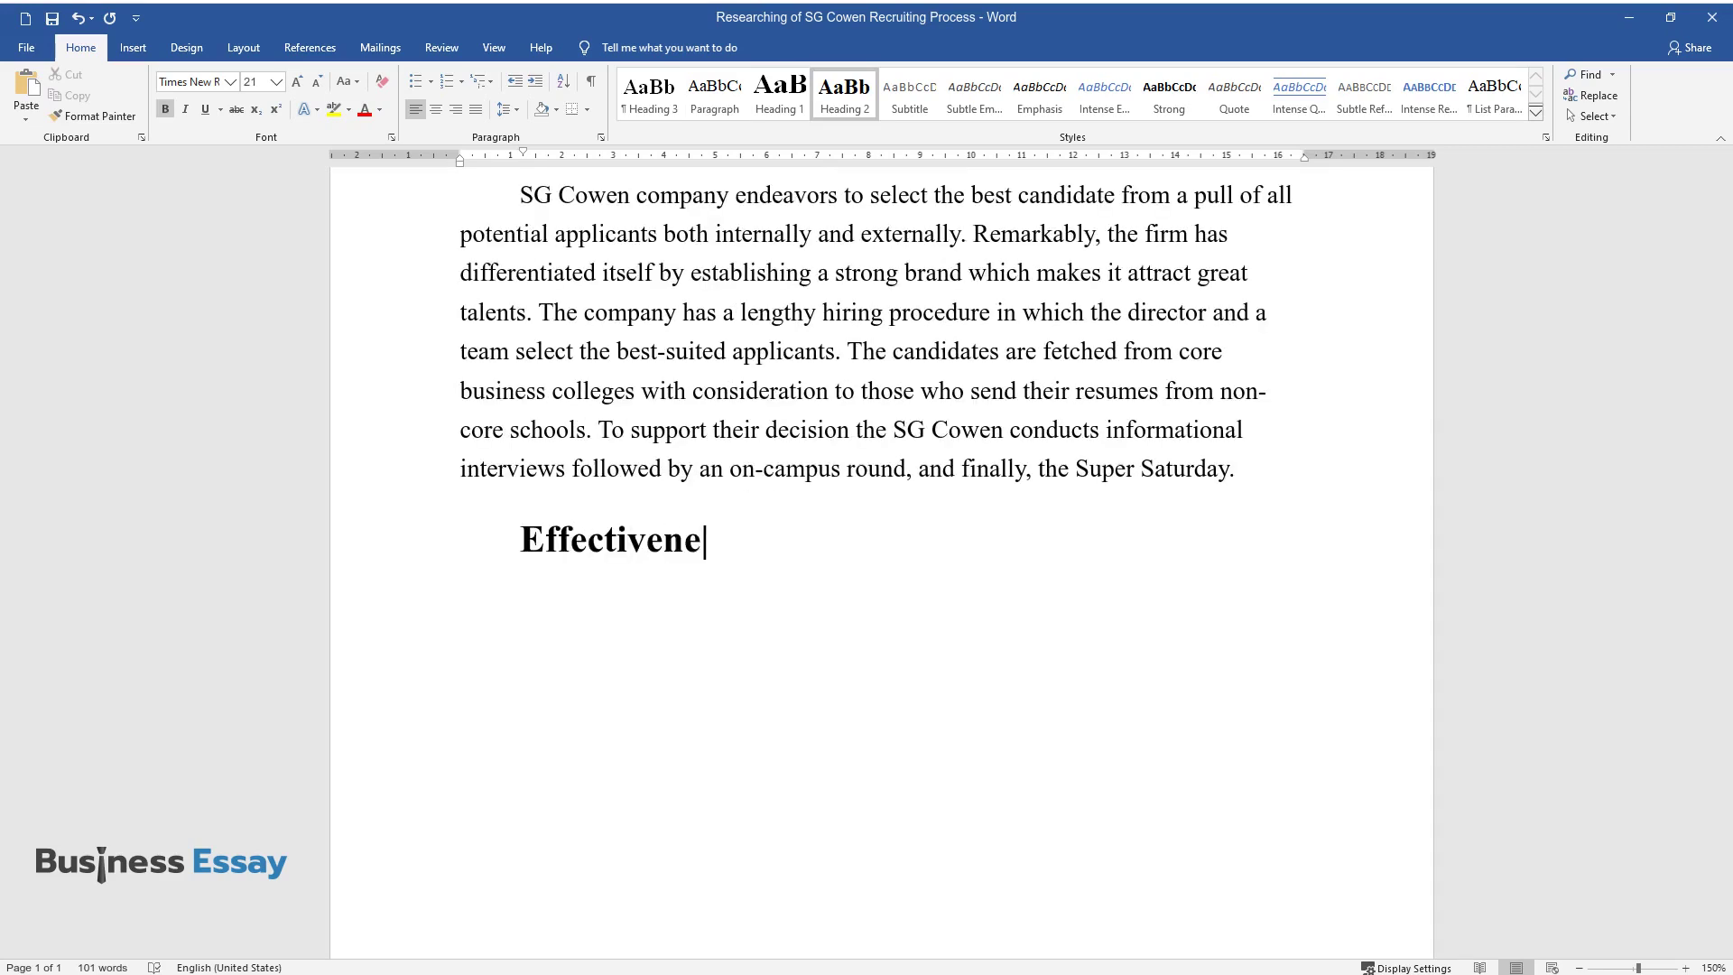
pyautogui.write('ss of the Informational Interviews')
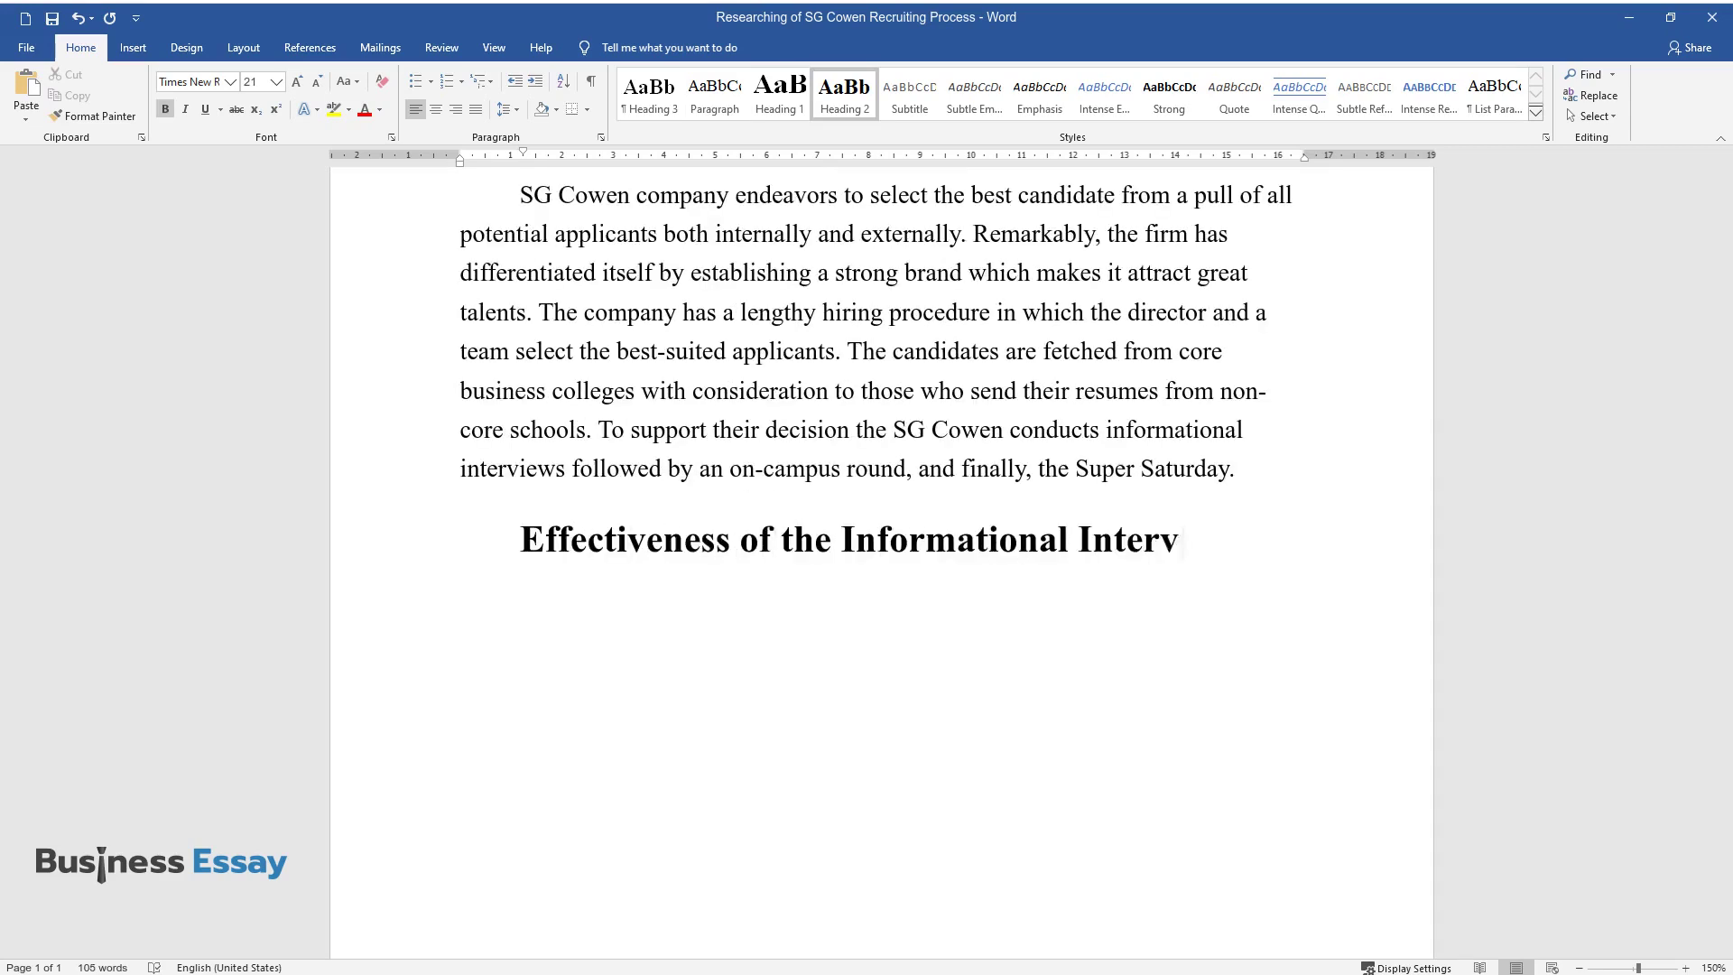
pyautogui.press('Return')
# Step: Type the paragraph 'At this stage of the recruitment process…' through 'those who are not.'
pyautogui.write('At th')
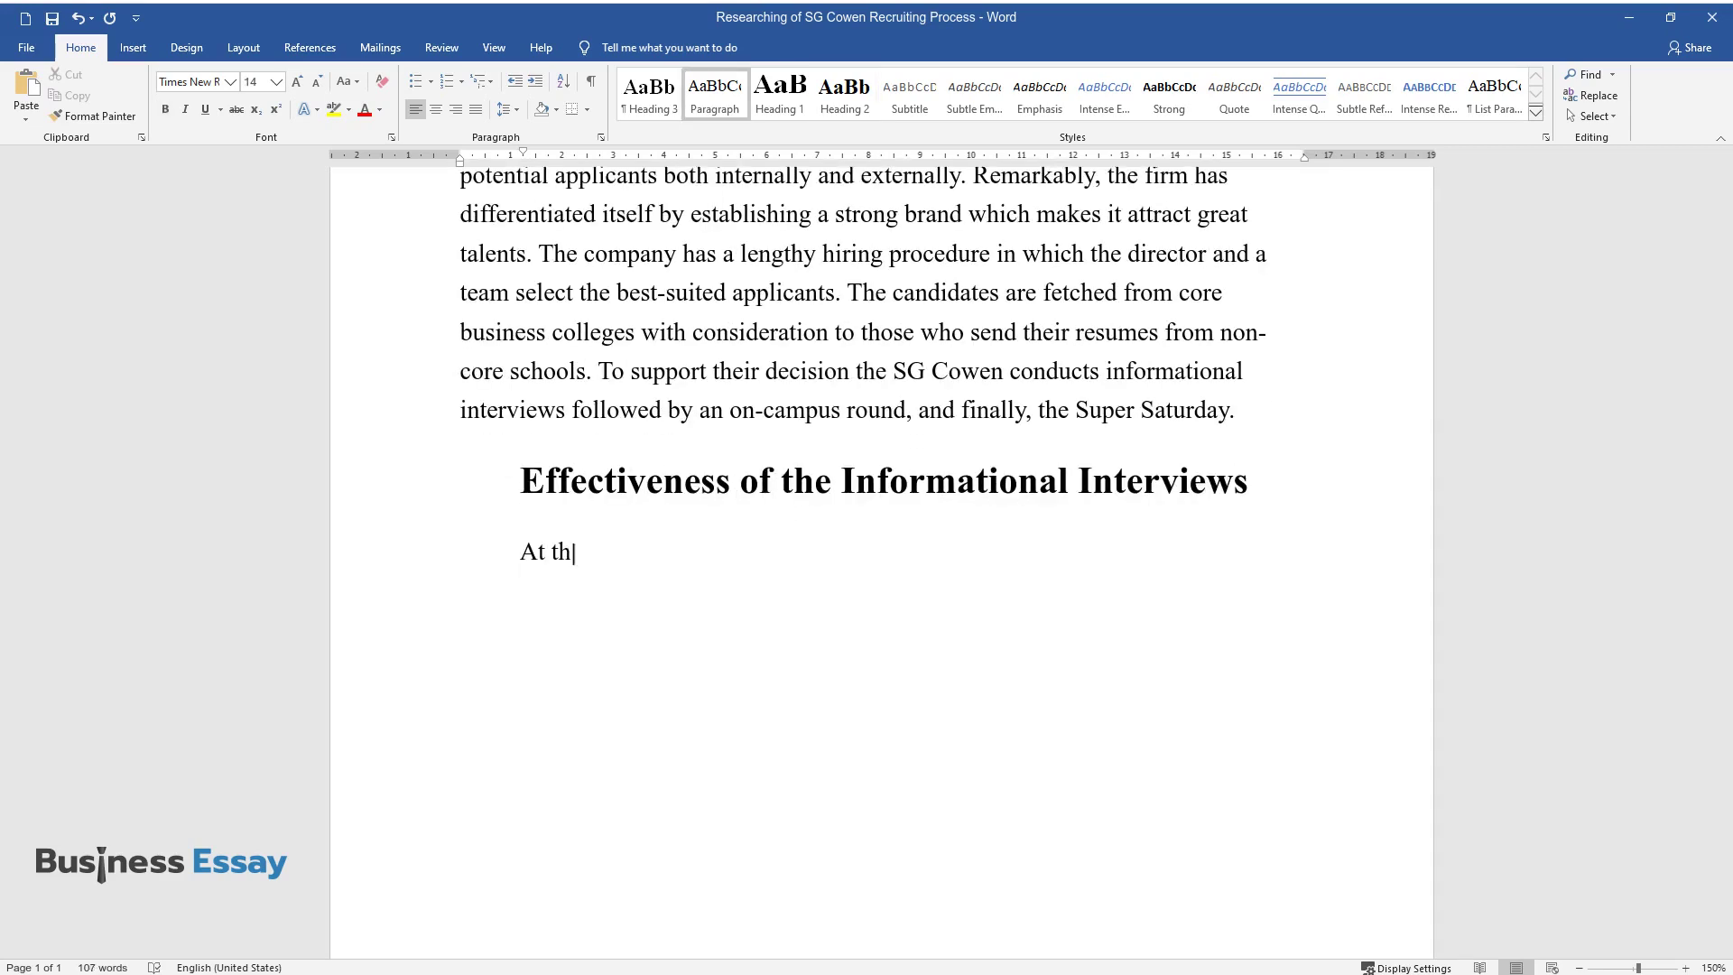
pyautogui.write('is stage of the recruitment process, th')
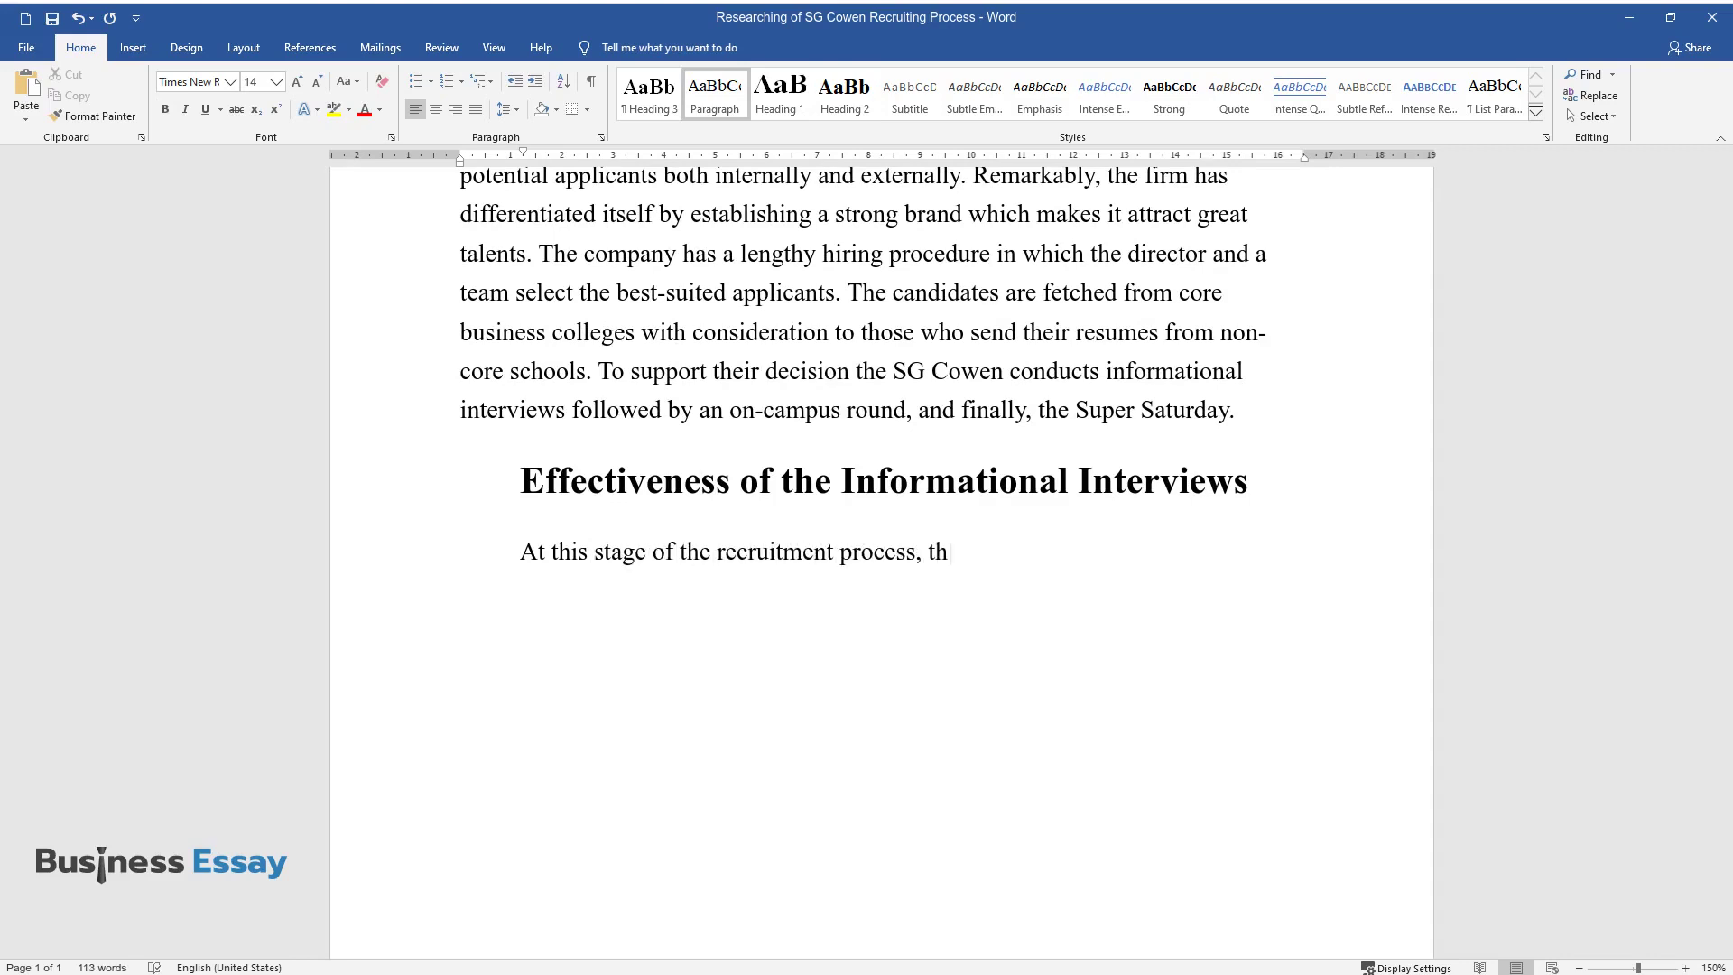
pyautogui.write('e attitude and the level of interest')
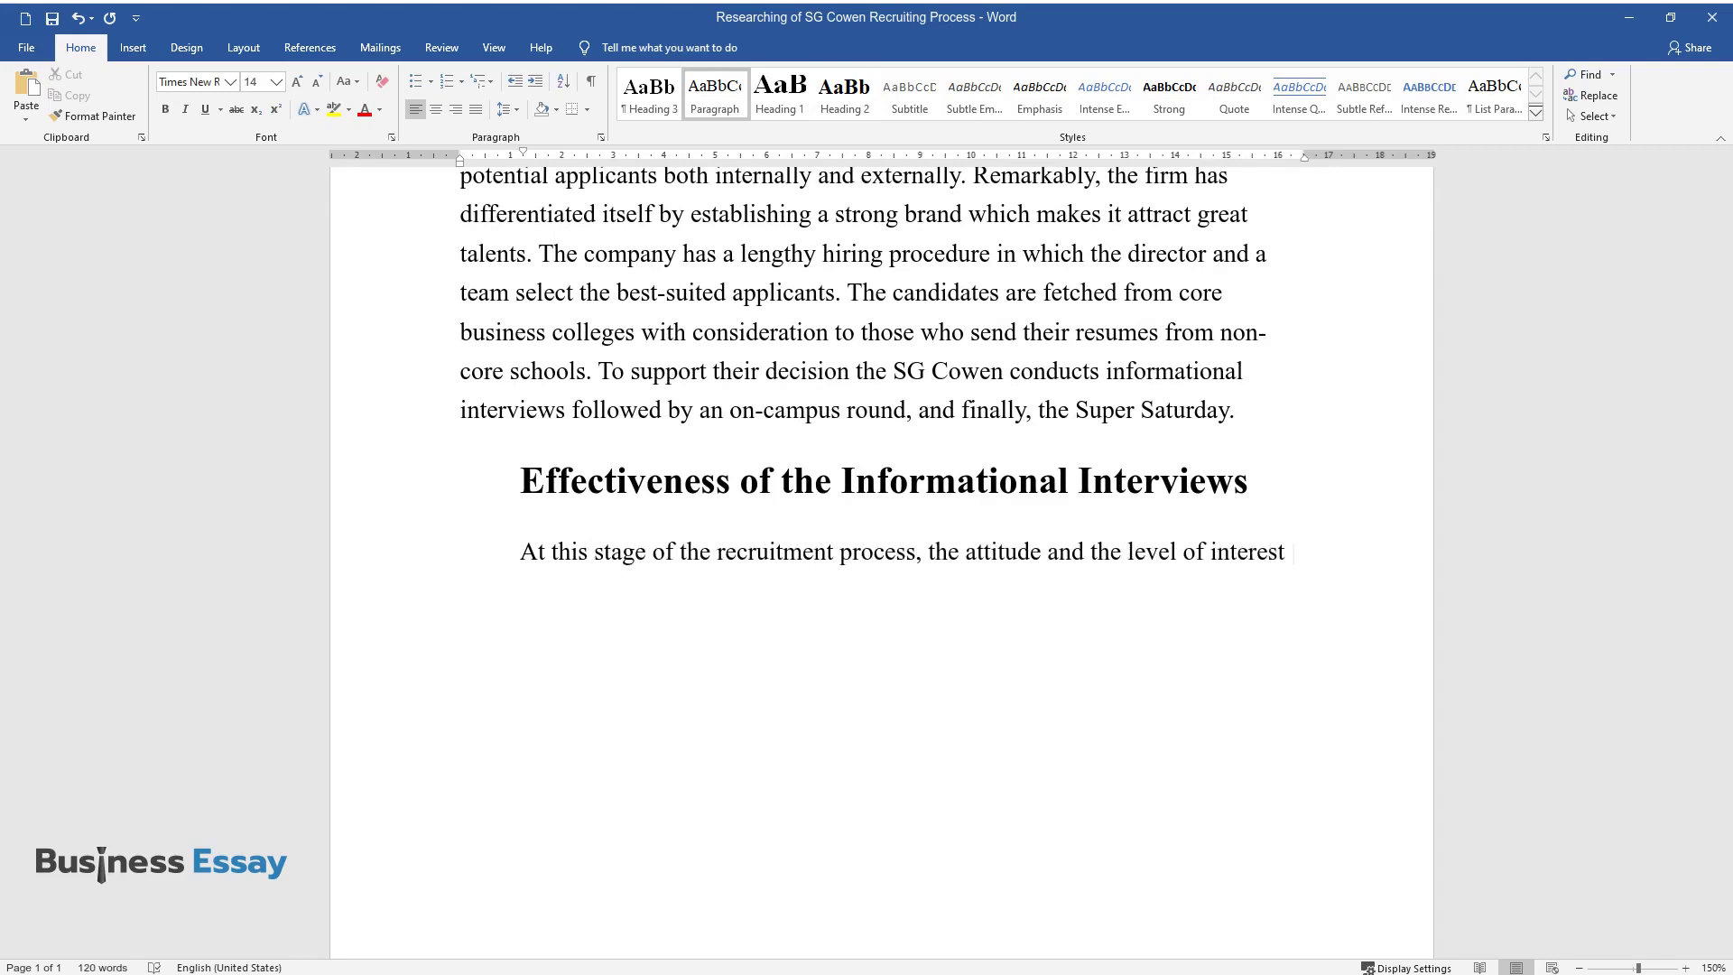
pyautogui.write(' depicted by a candidate are assessed. R')
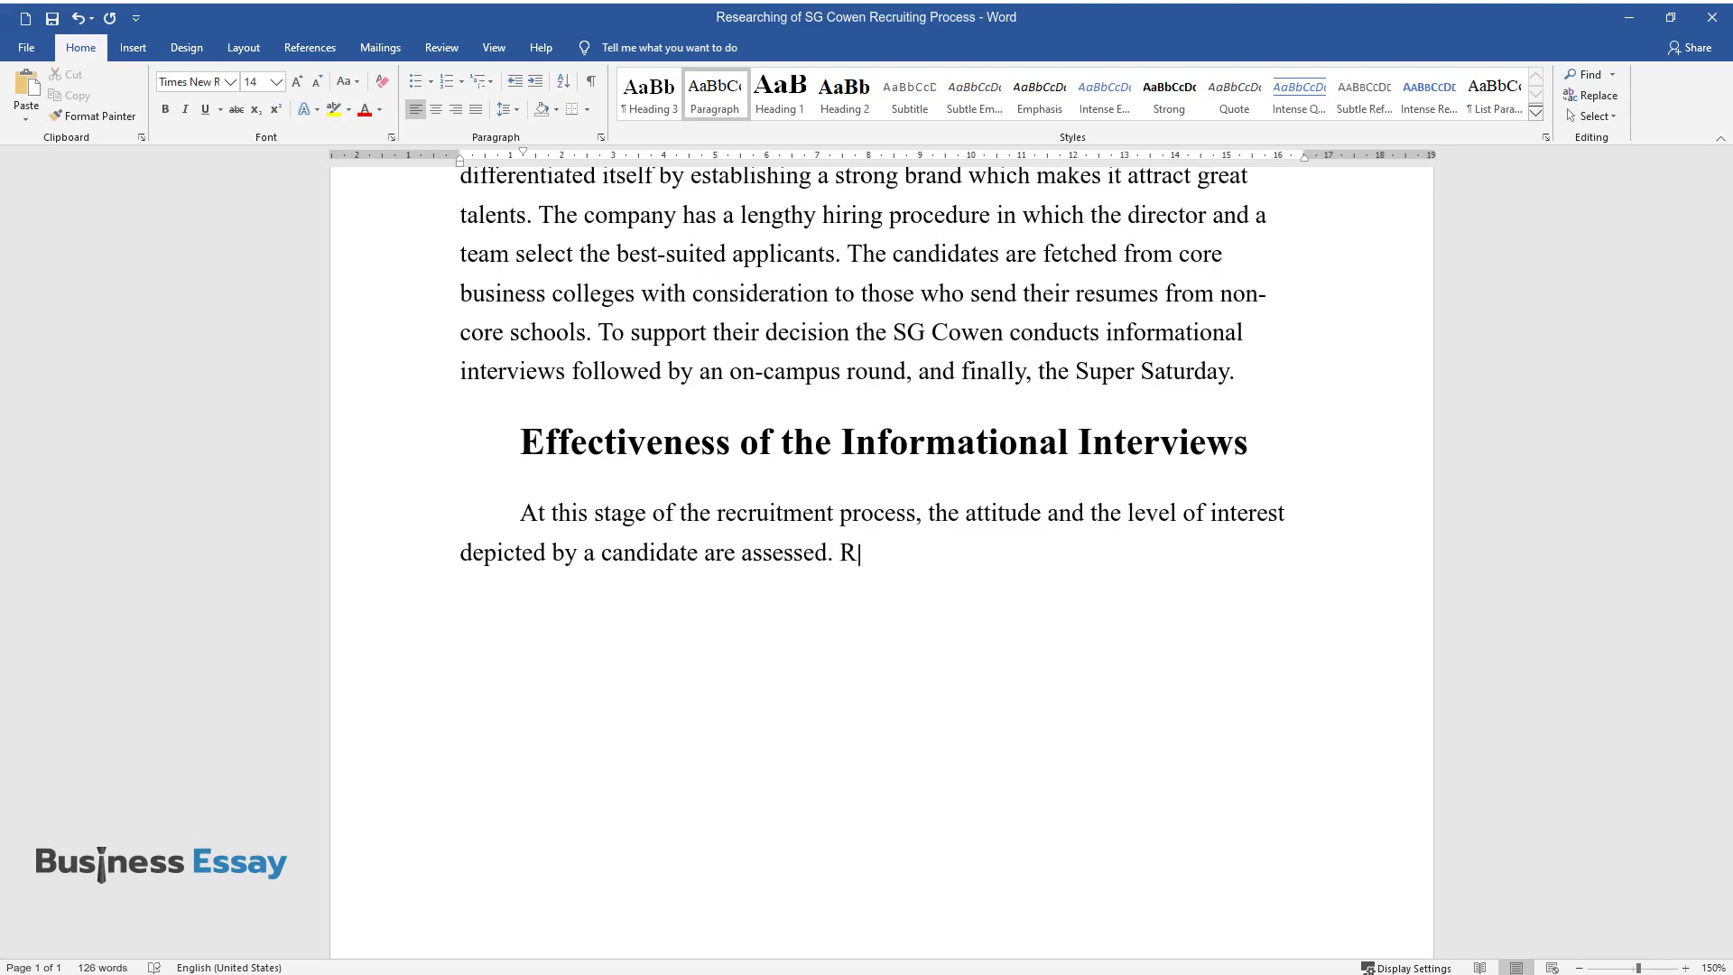
pyautogui.write('esearch suggests that candidates who ar')
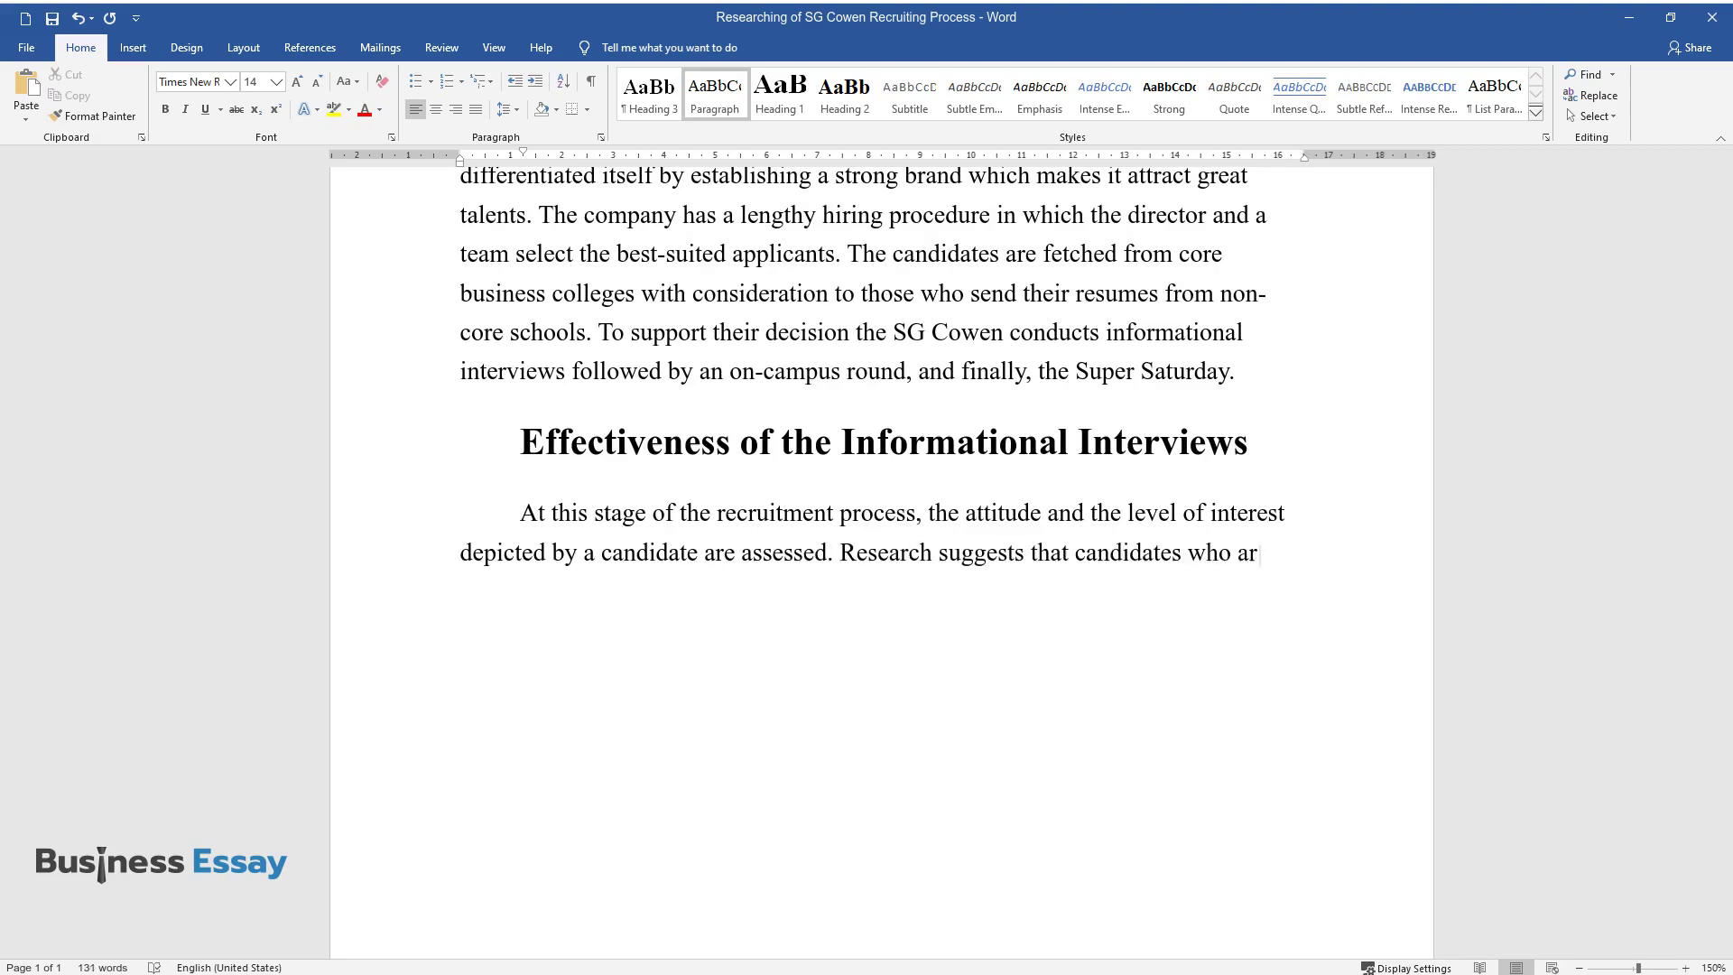
pyautogui.write('e intrinsically motivated to do a job ')
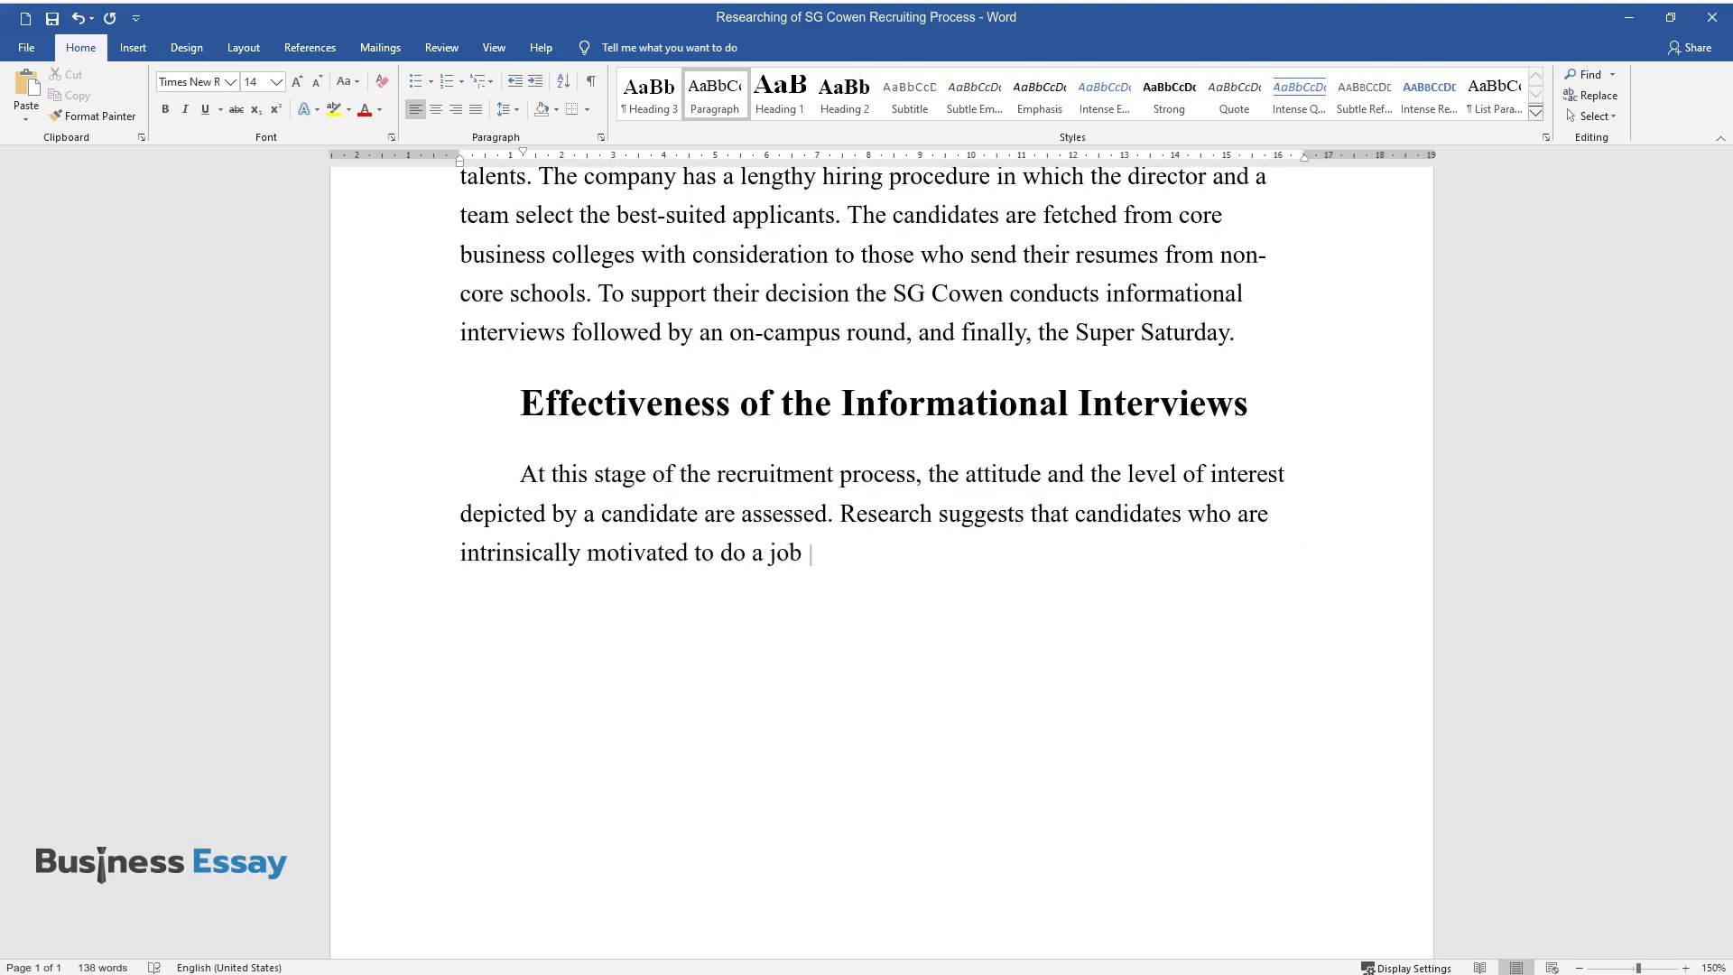
pyautogui.write('have higher levels of performance. The')
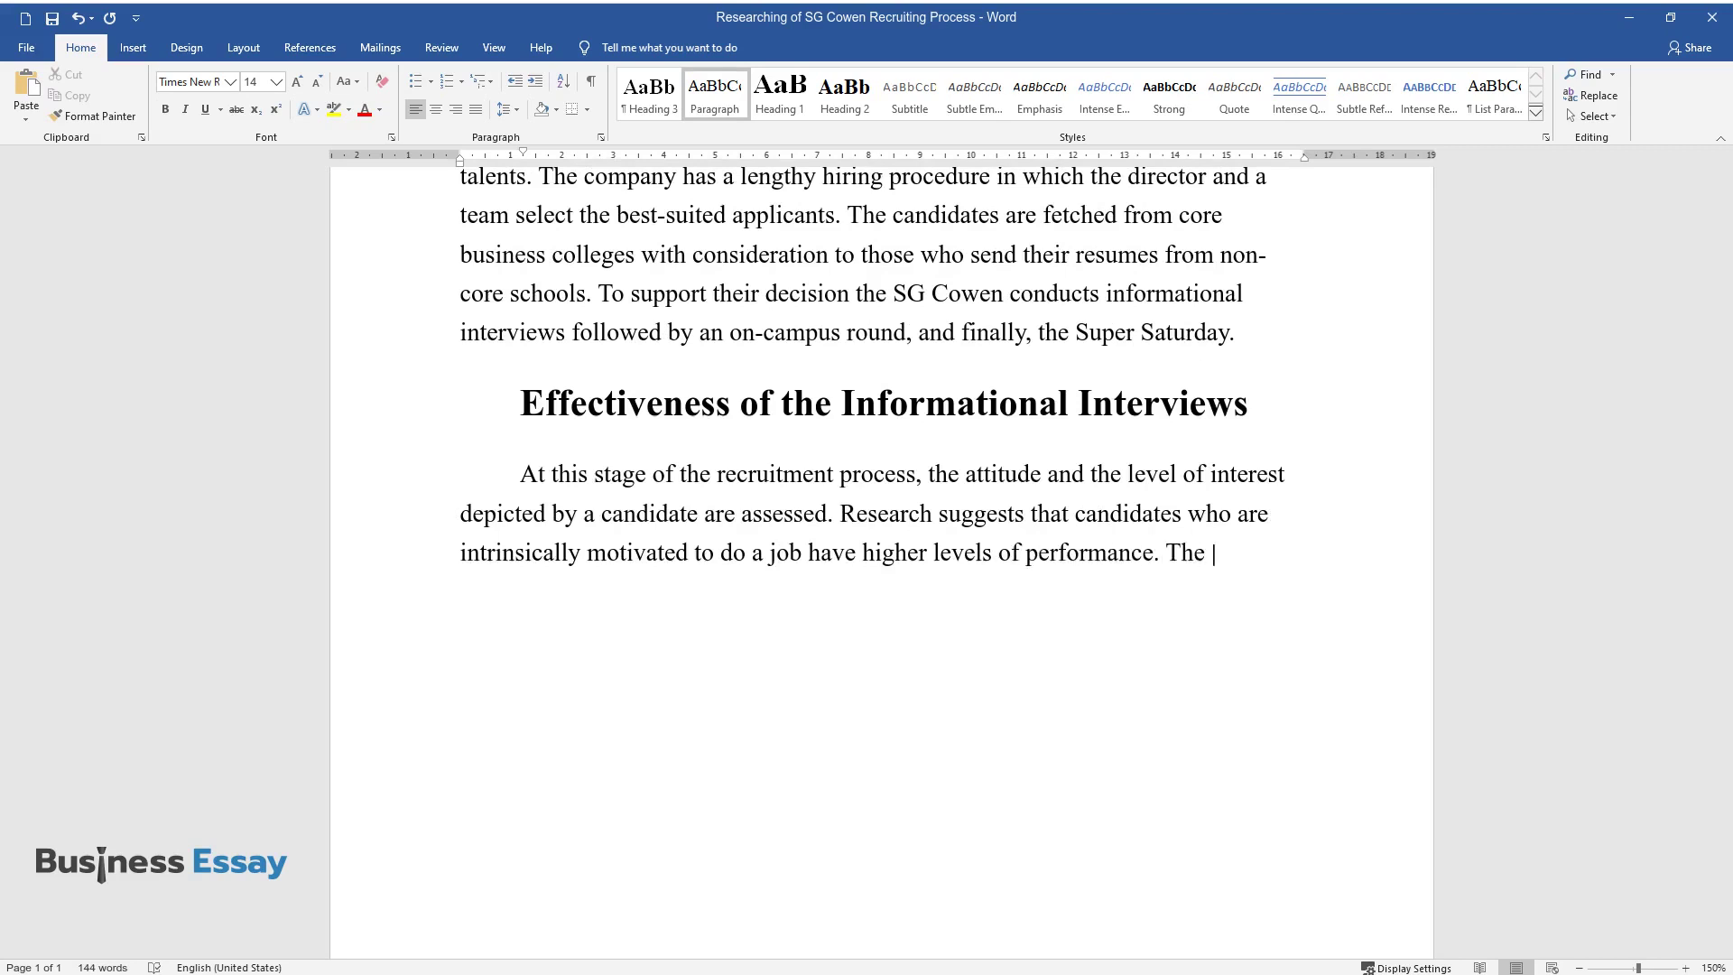
pyautogui.write(' effectiveness of this stage in the recruitment process is that it a')
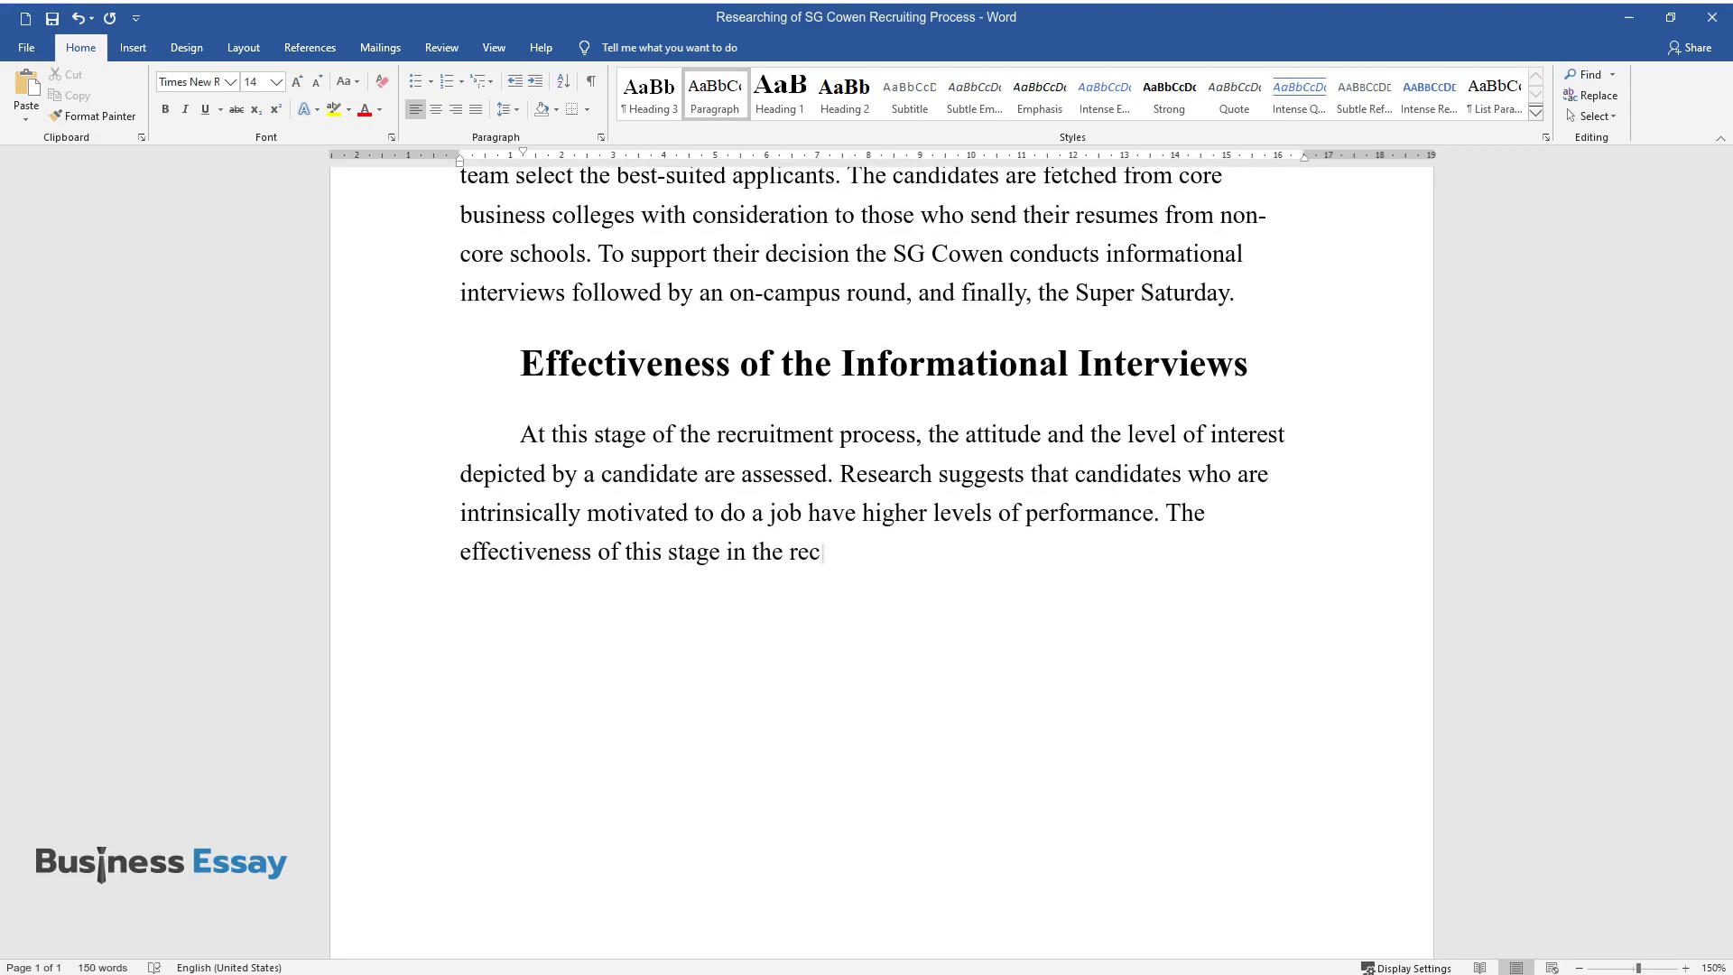
pyautogui.write('llows the ')
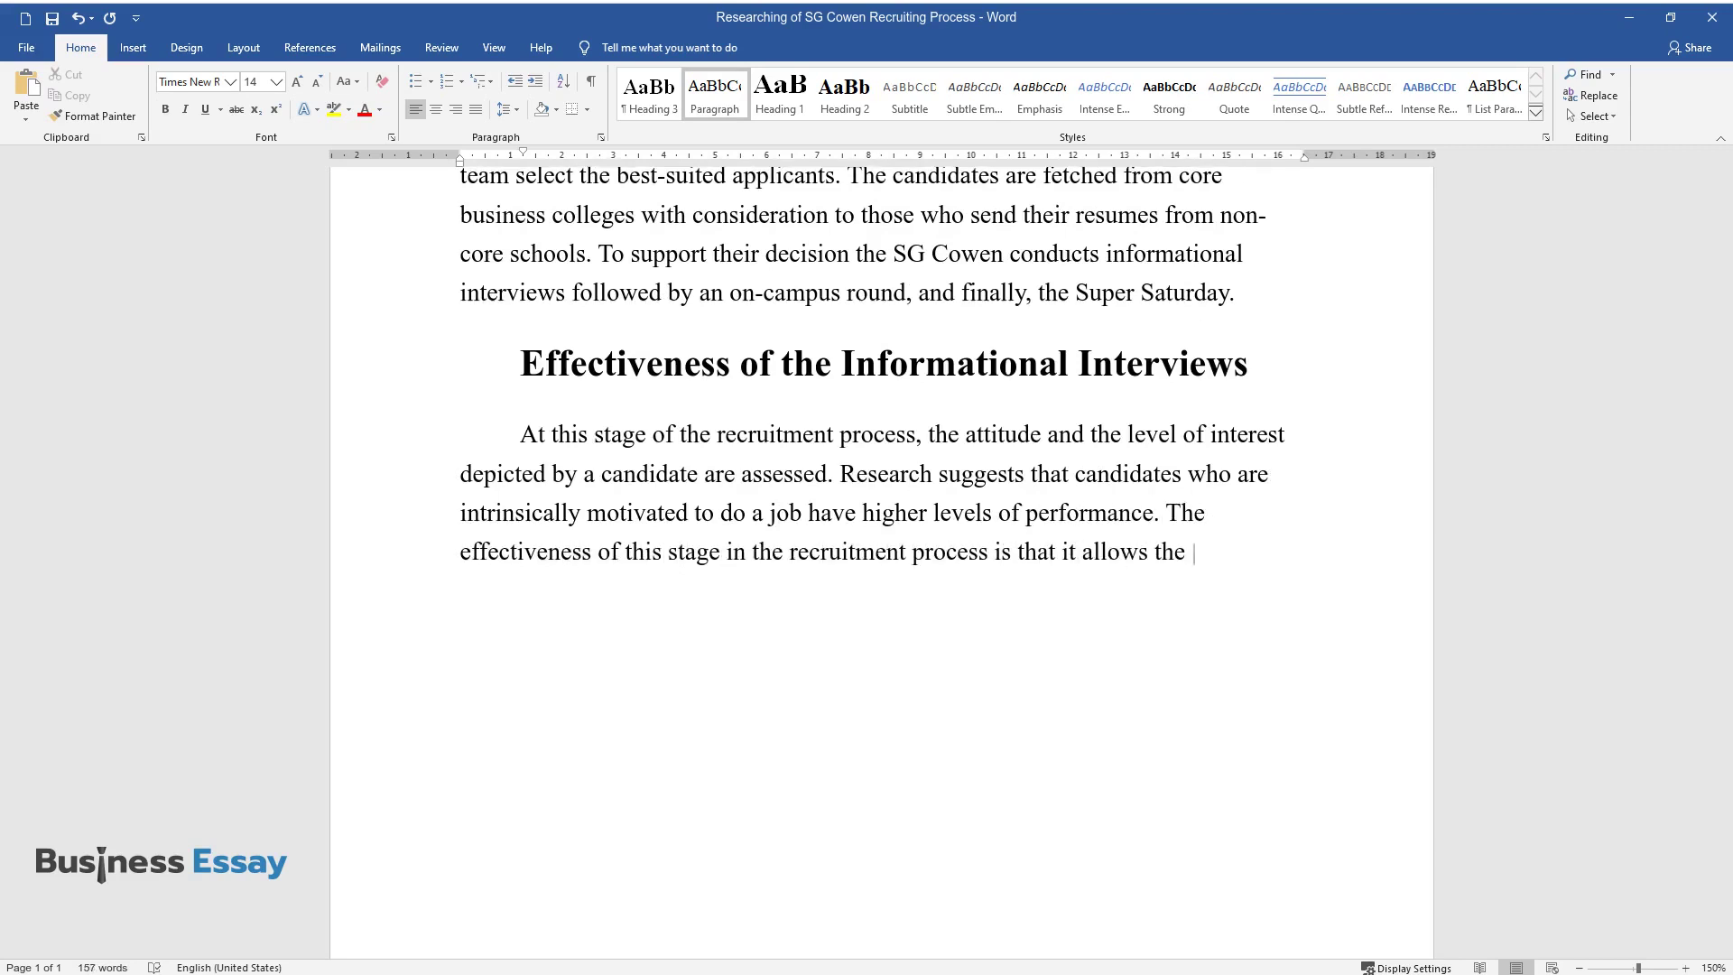
pyautogui.write('recruitment team to get the first impr')
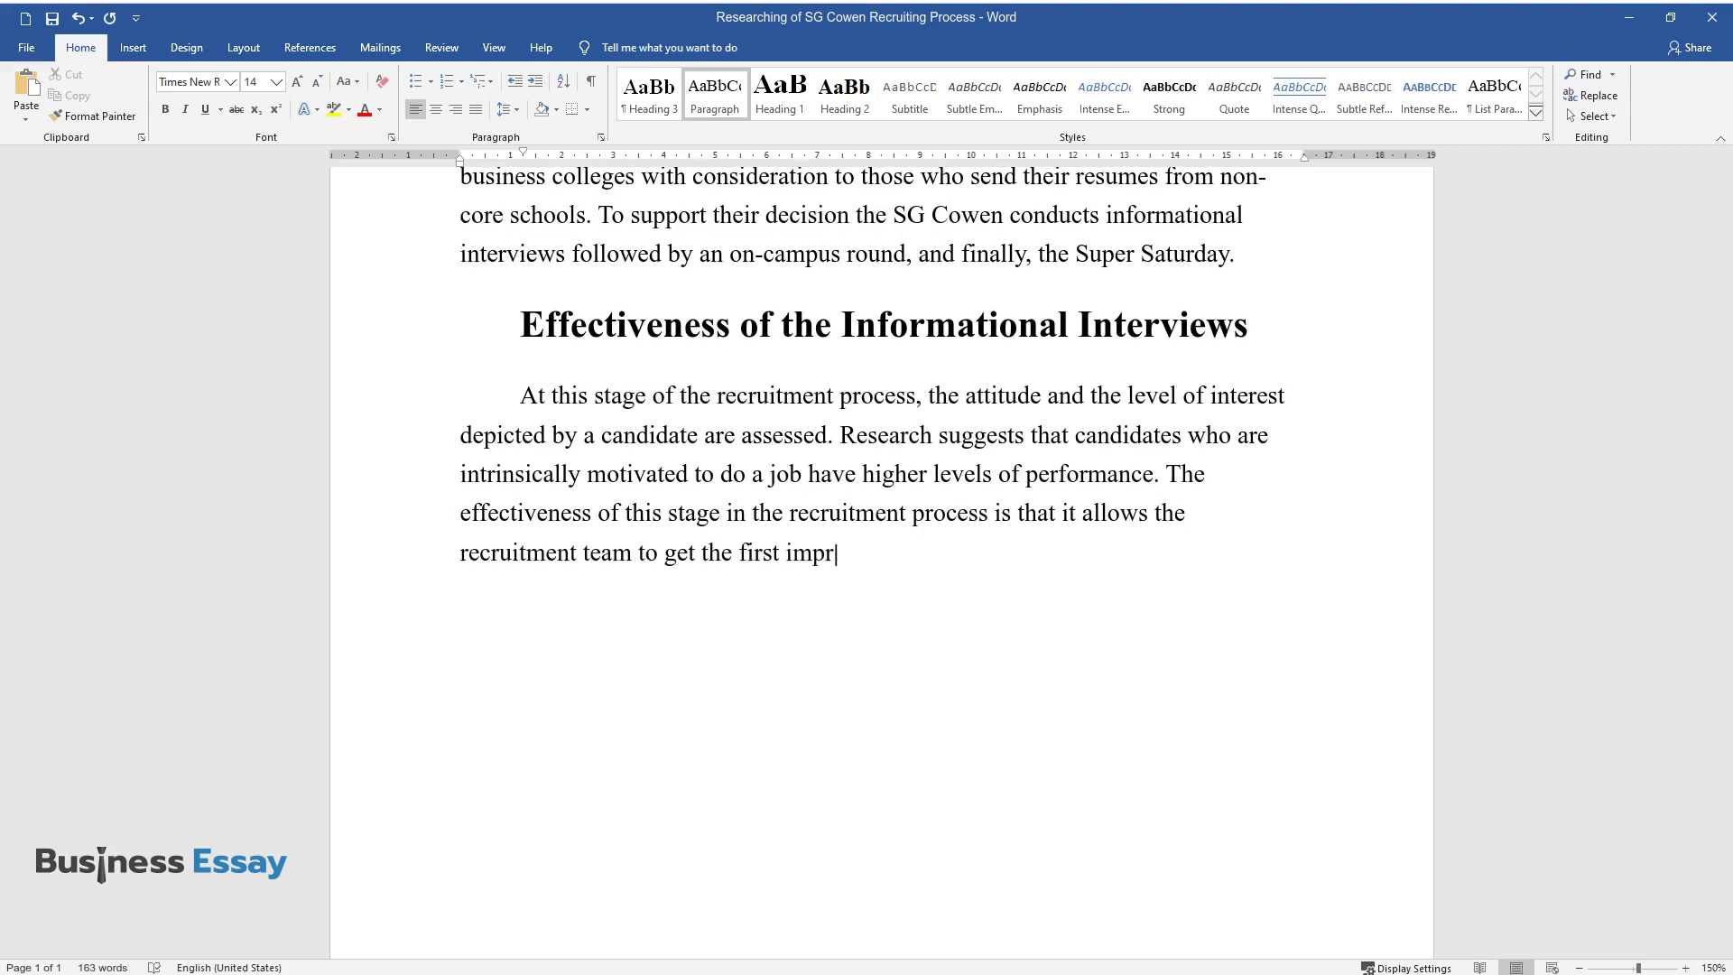
pyautogui.write('ession of the candidates. Noteworthy, t')
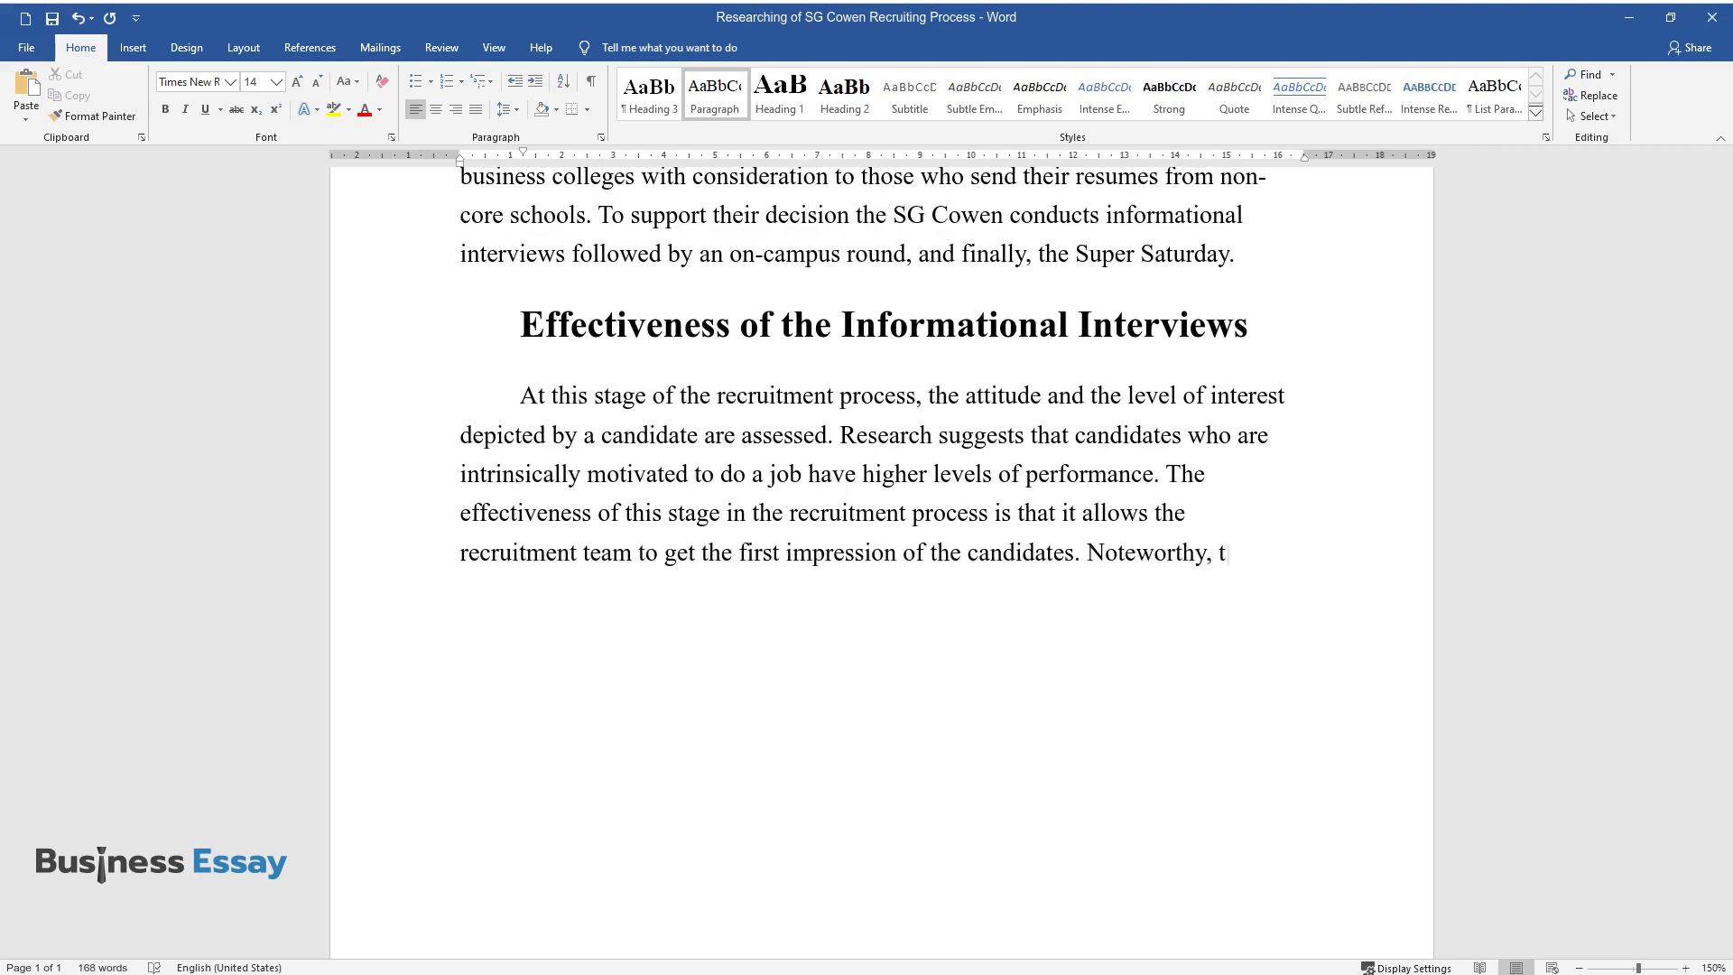
pyautogui.write('he candidates may pretend to know that')
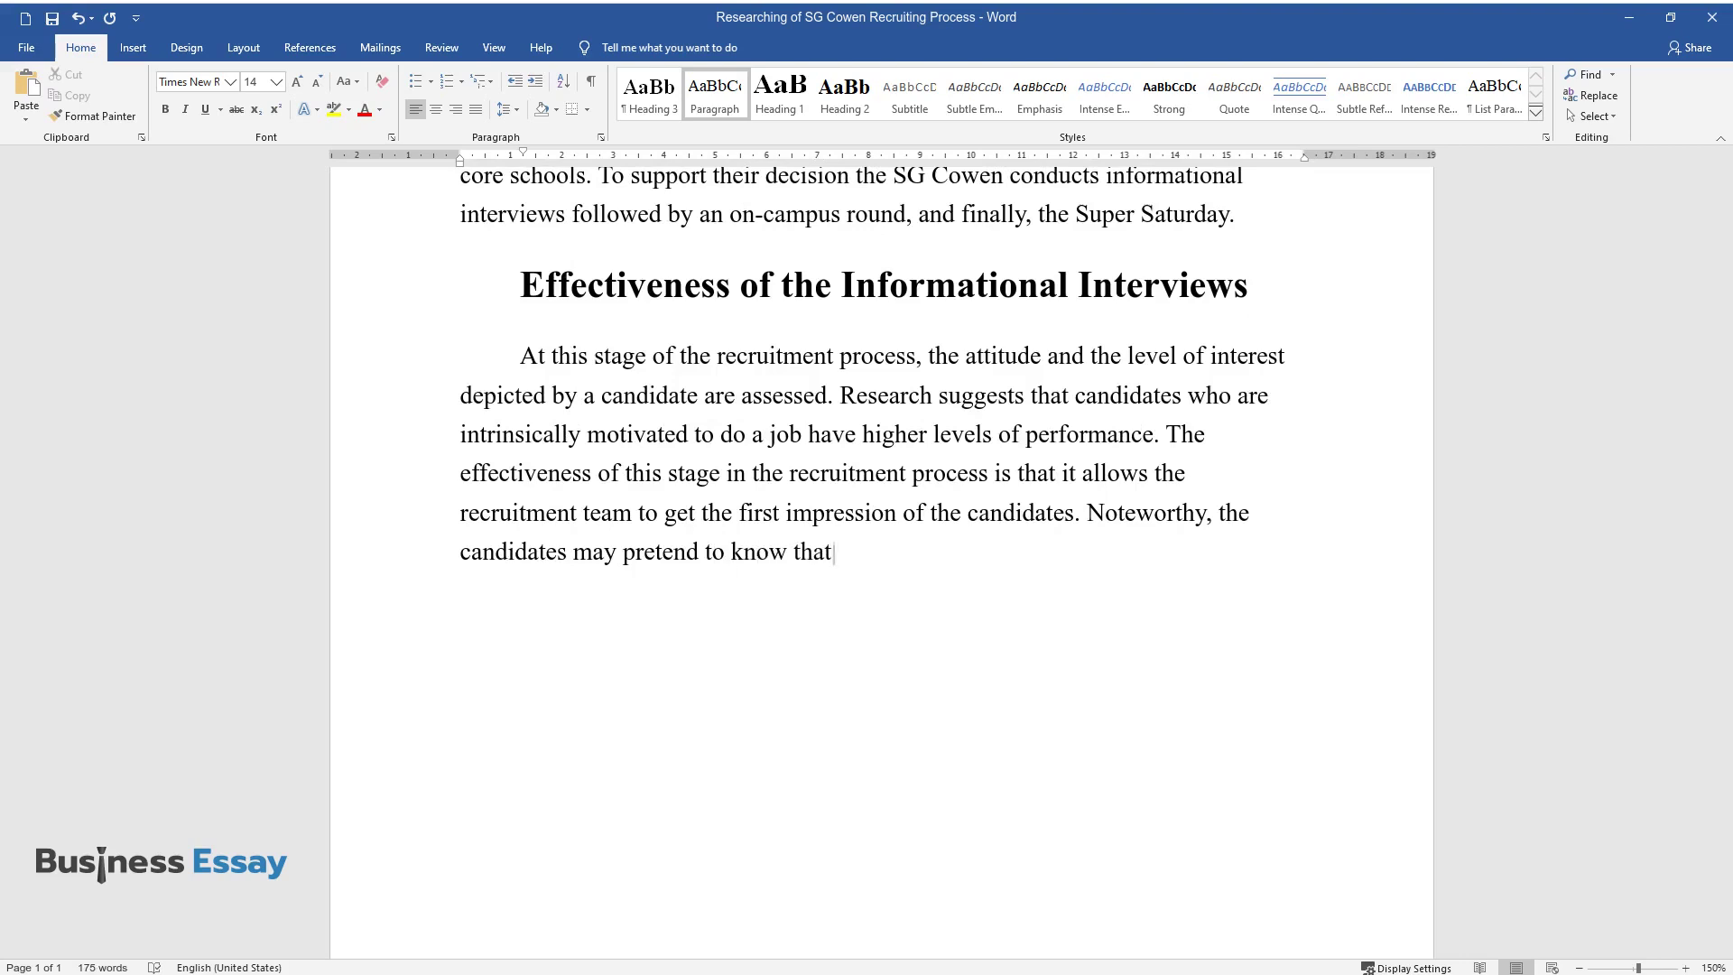
pyautogui.write(' they are being observed but the direct')
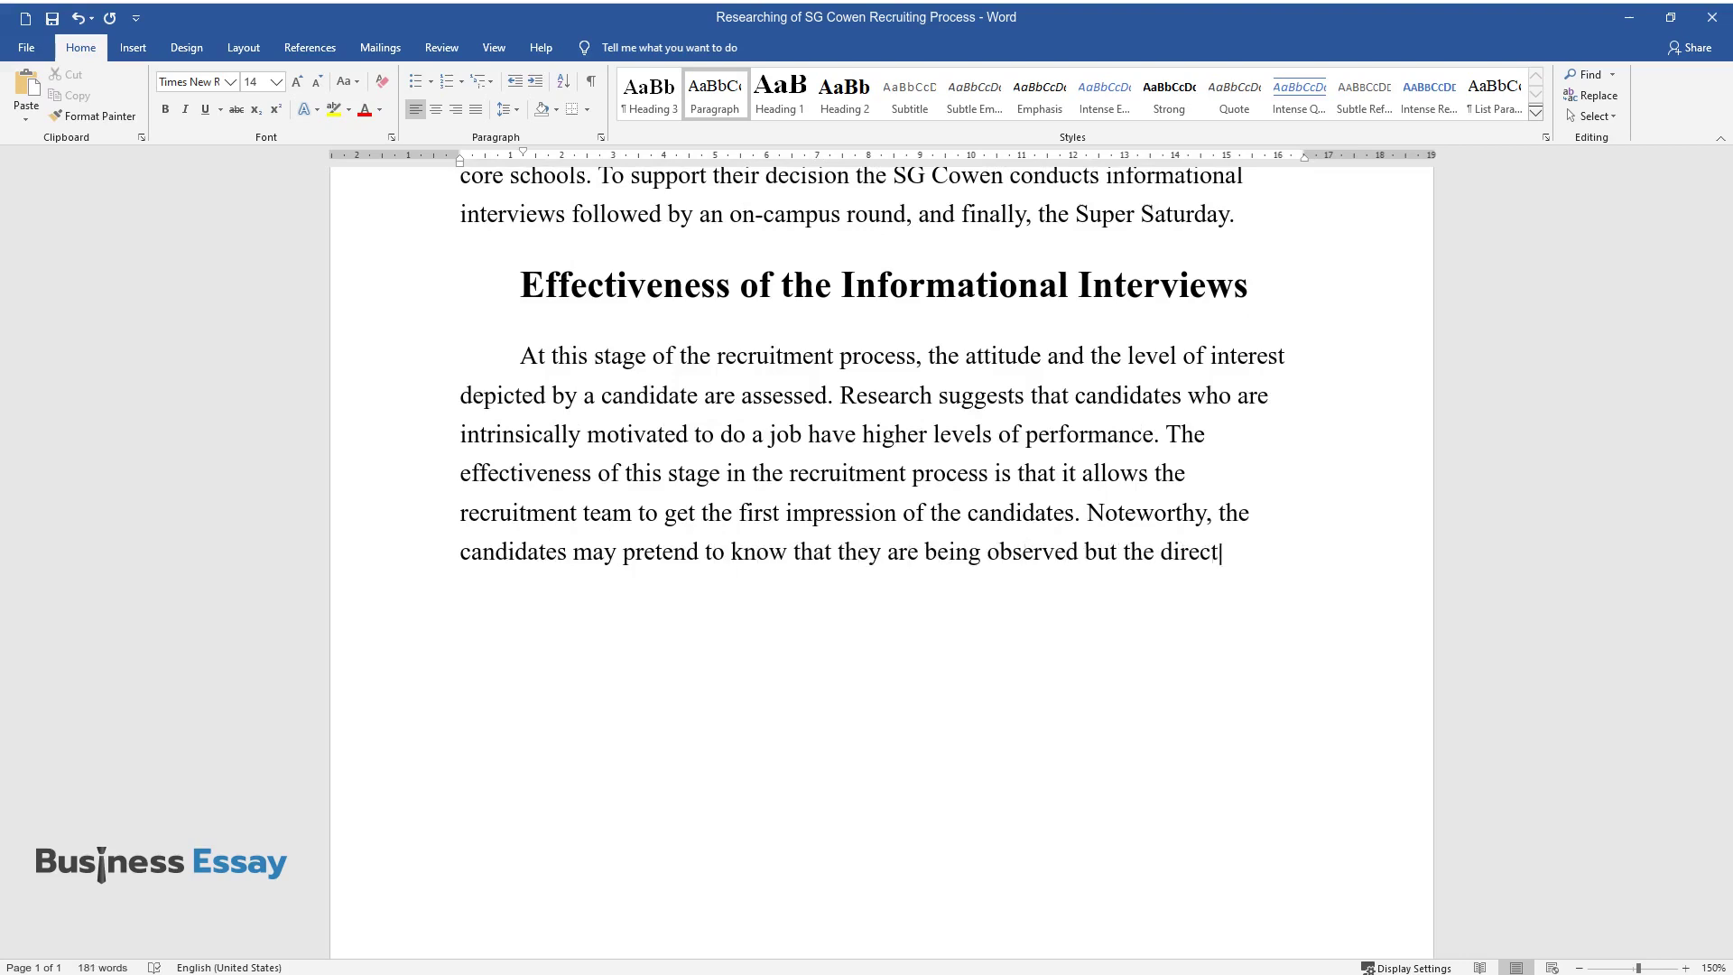
pyautogui.write('or can still tell the difference betwe')
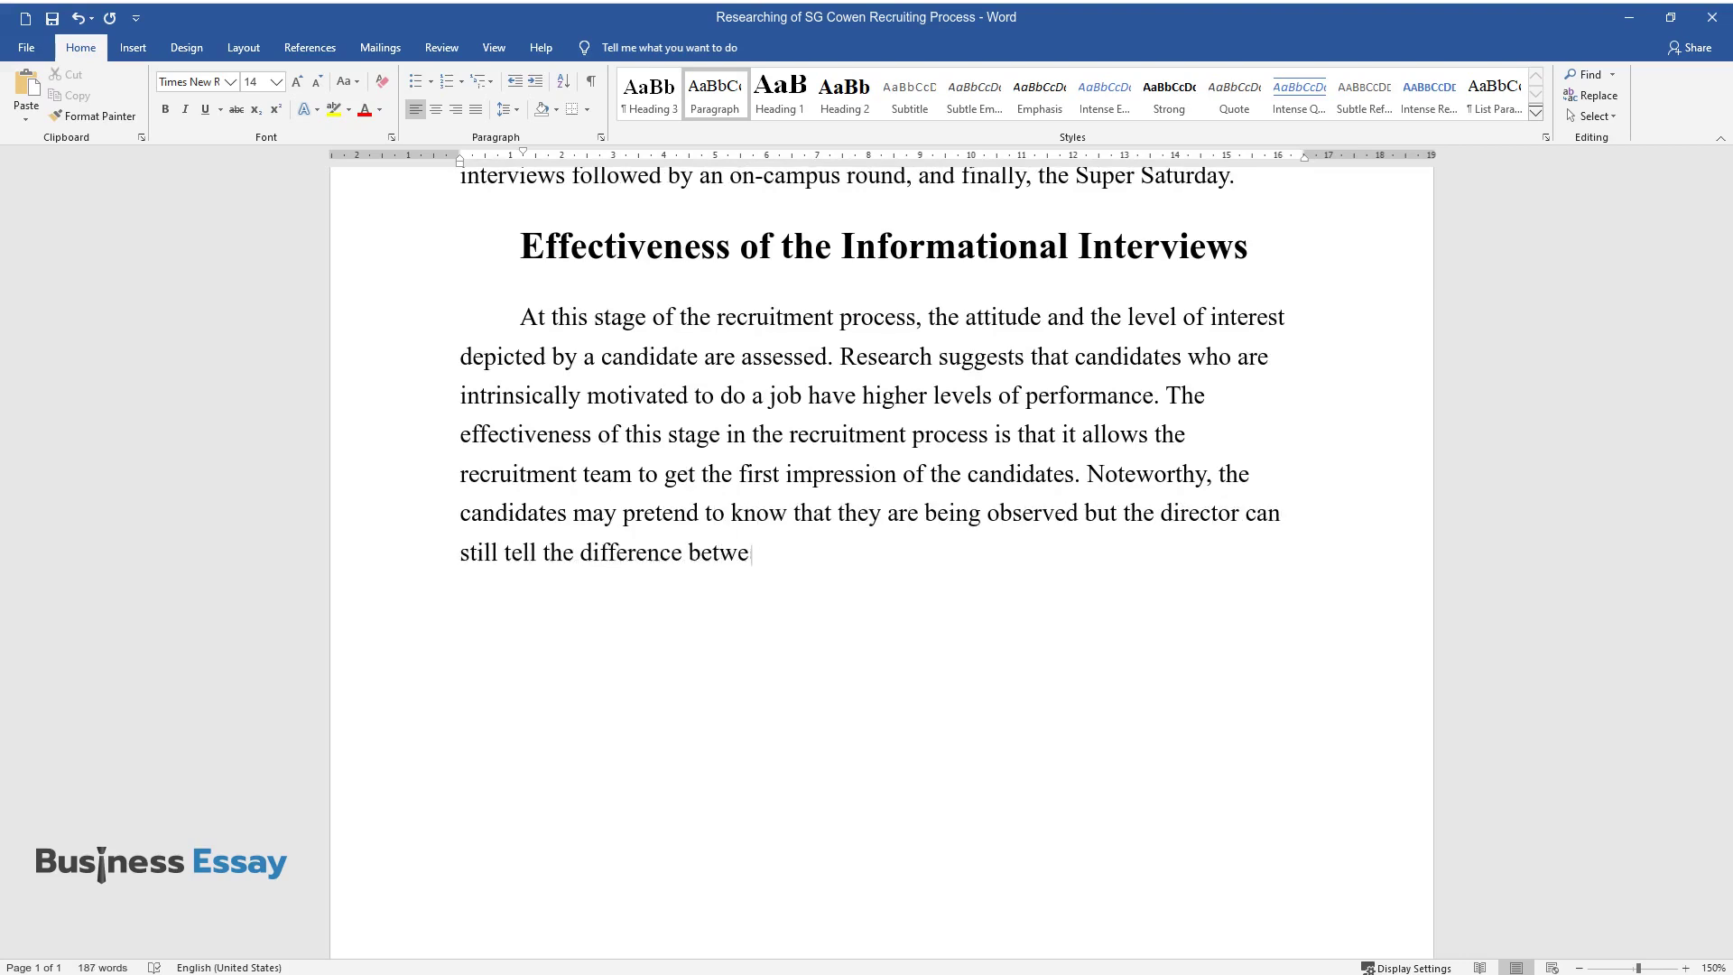
pyautogui.write('en the candidate that is serious about')
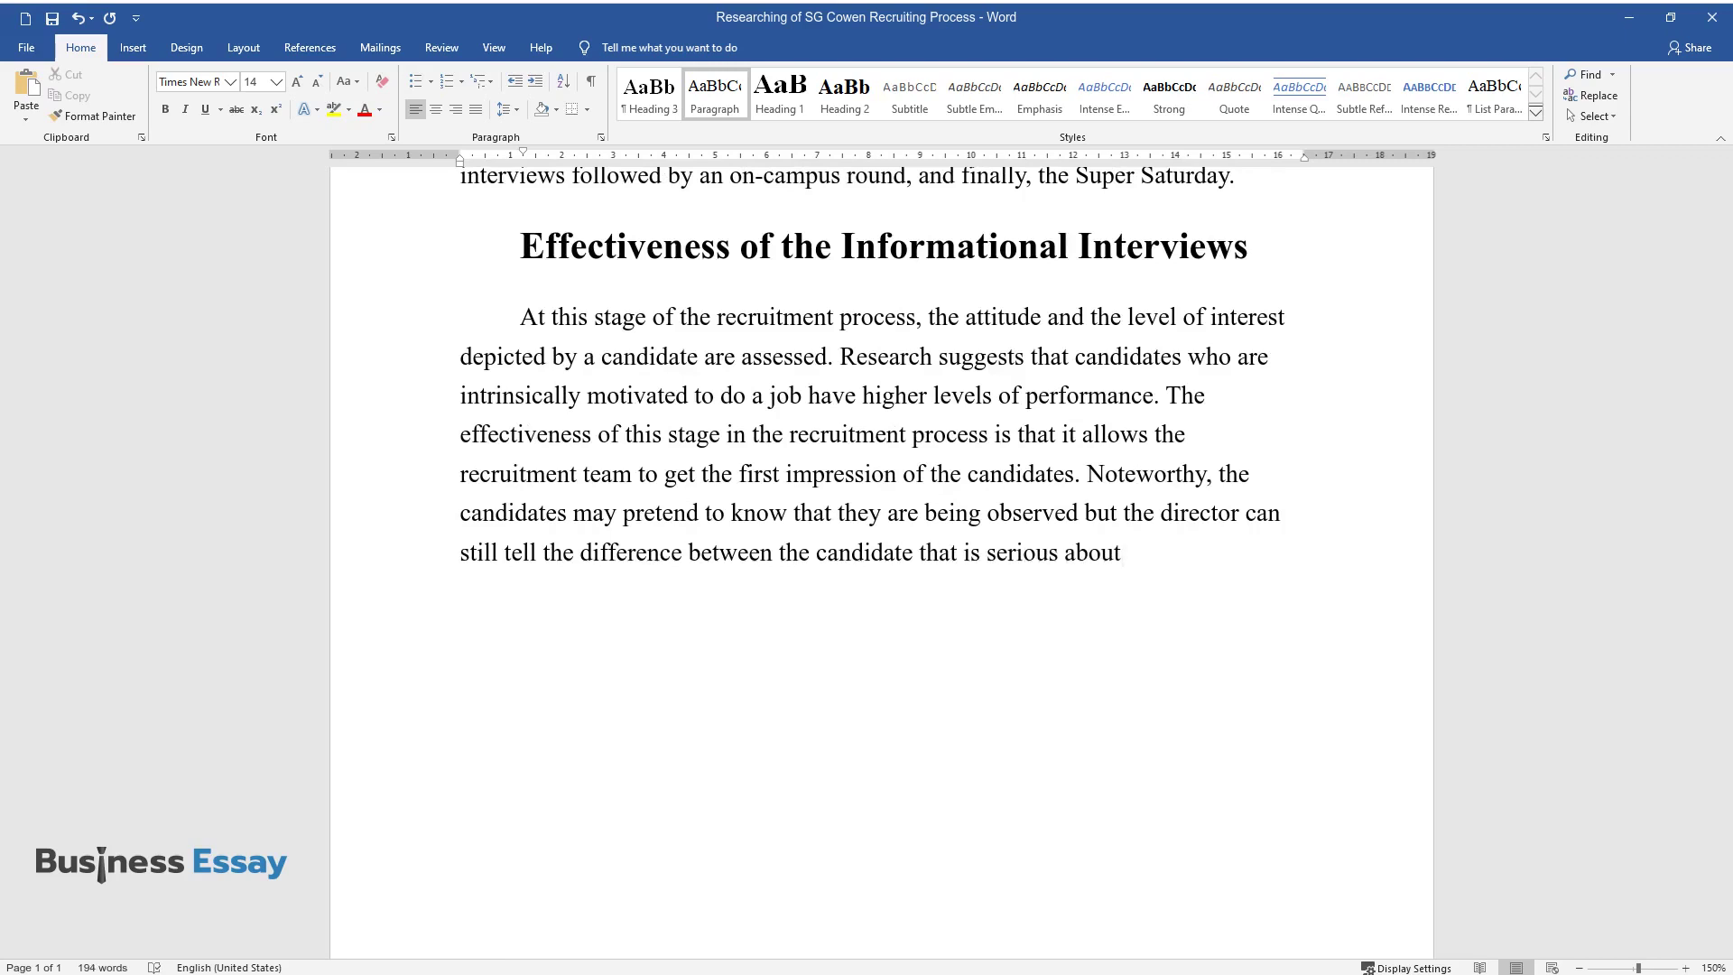
pyautogui.write(' the work and those who are not.')
pyautogui.press('Return')
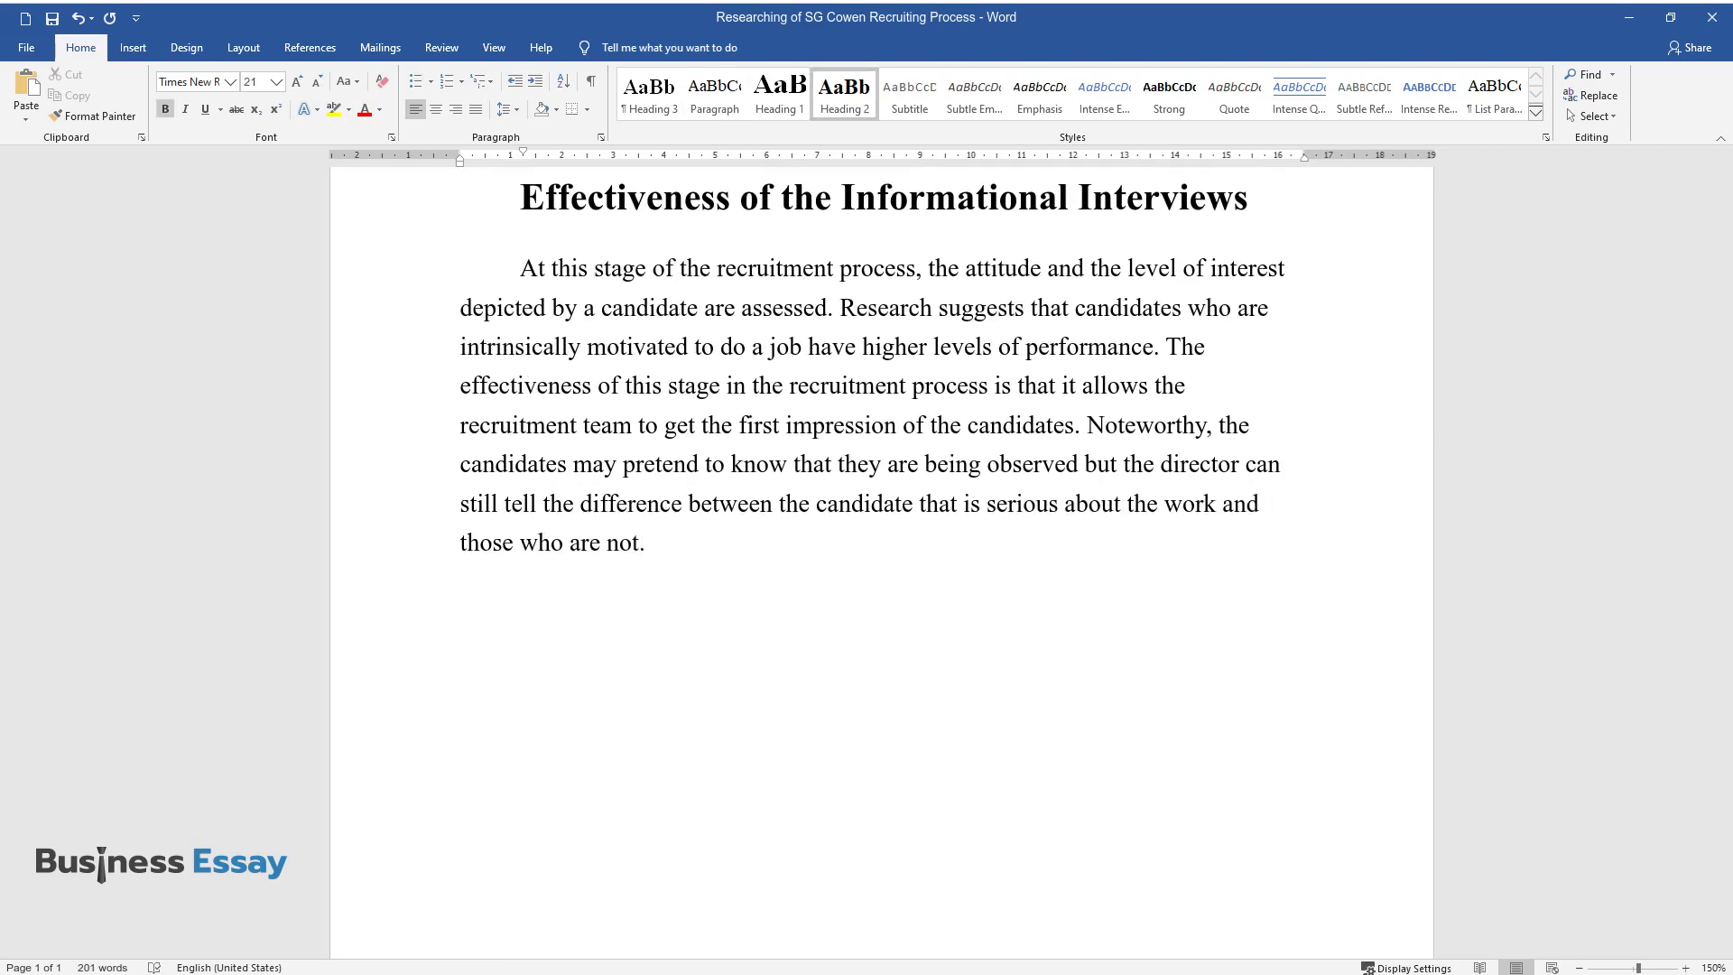
# Step: Add the 'On-campus Round' heading and its paragraph ending 'as per the SG Cowen demands.'
pyautogui.write('On-campus Round')
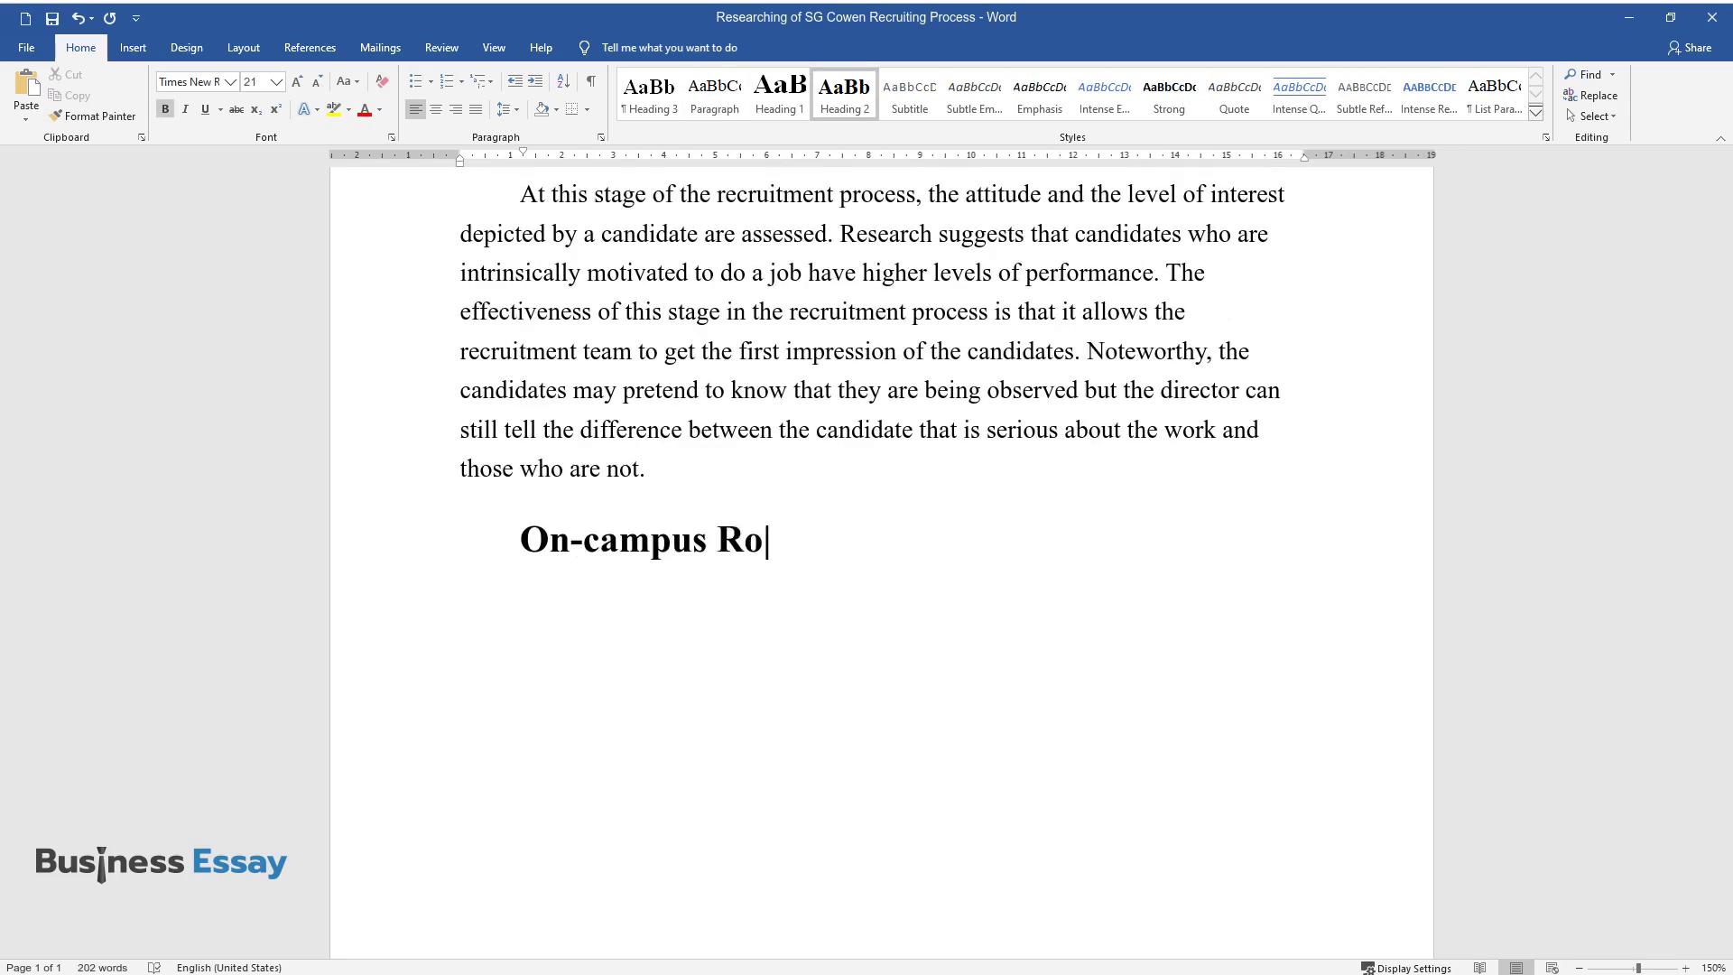
pyautogui.press('Return')
pyautogui.write('The e')
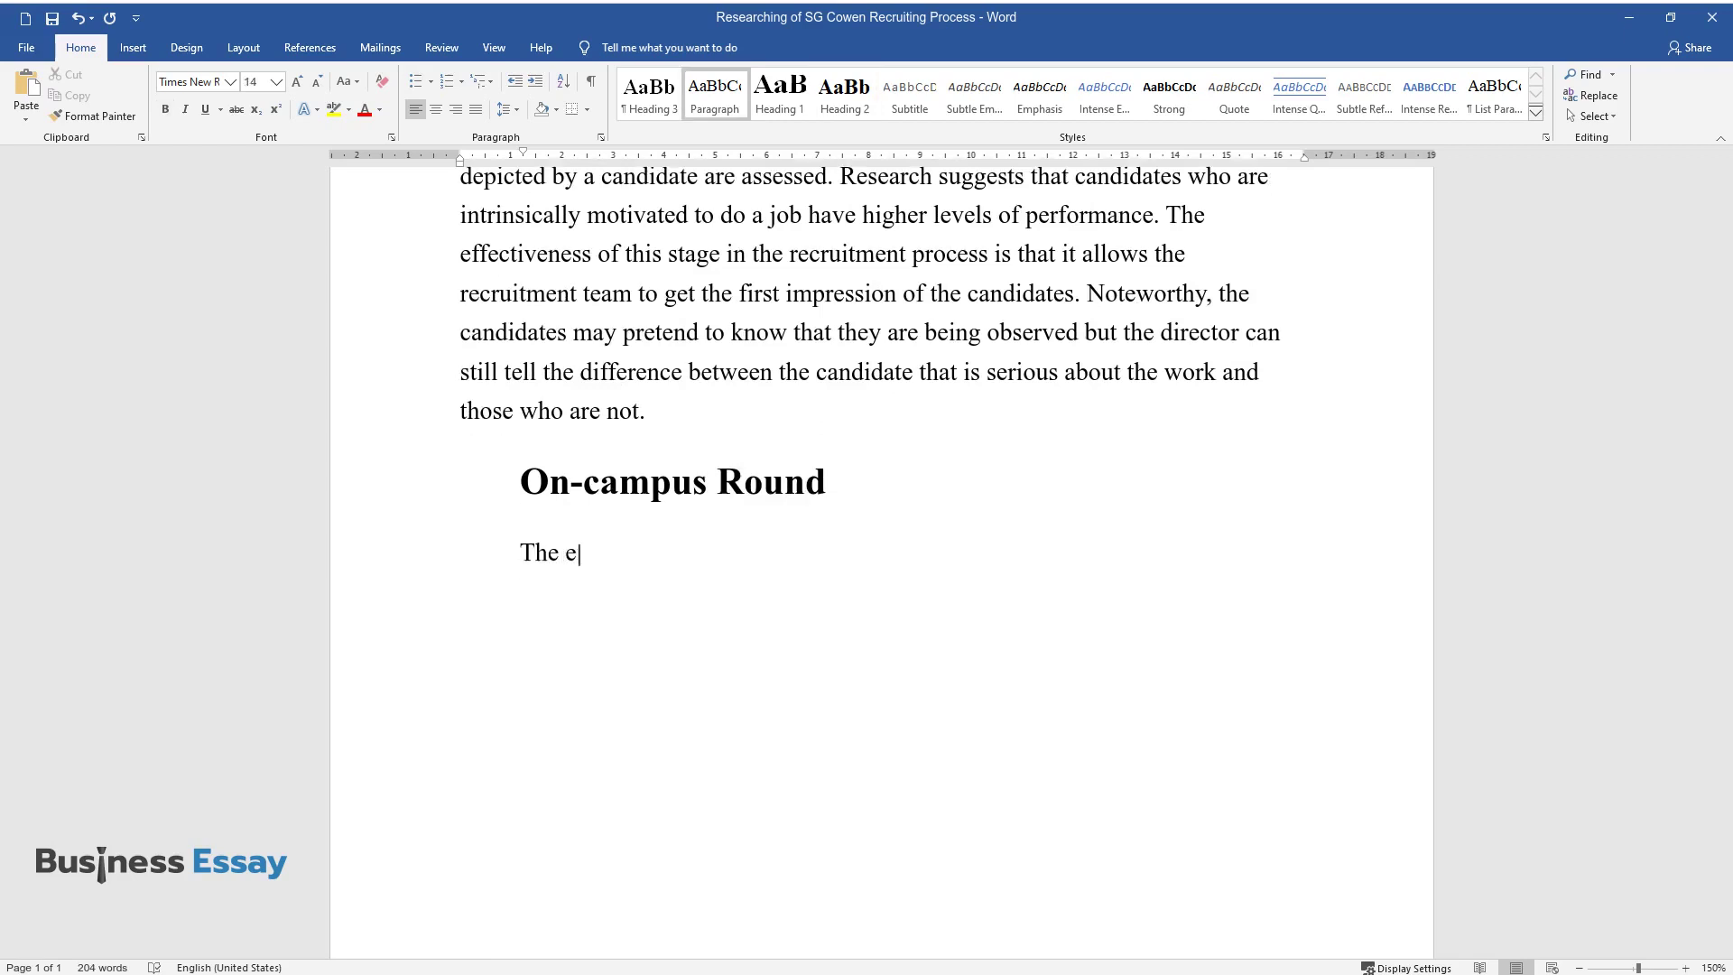
pyautogui.write('ffectiveness of this stage is that it')
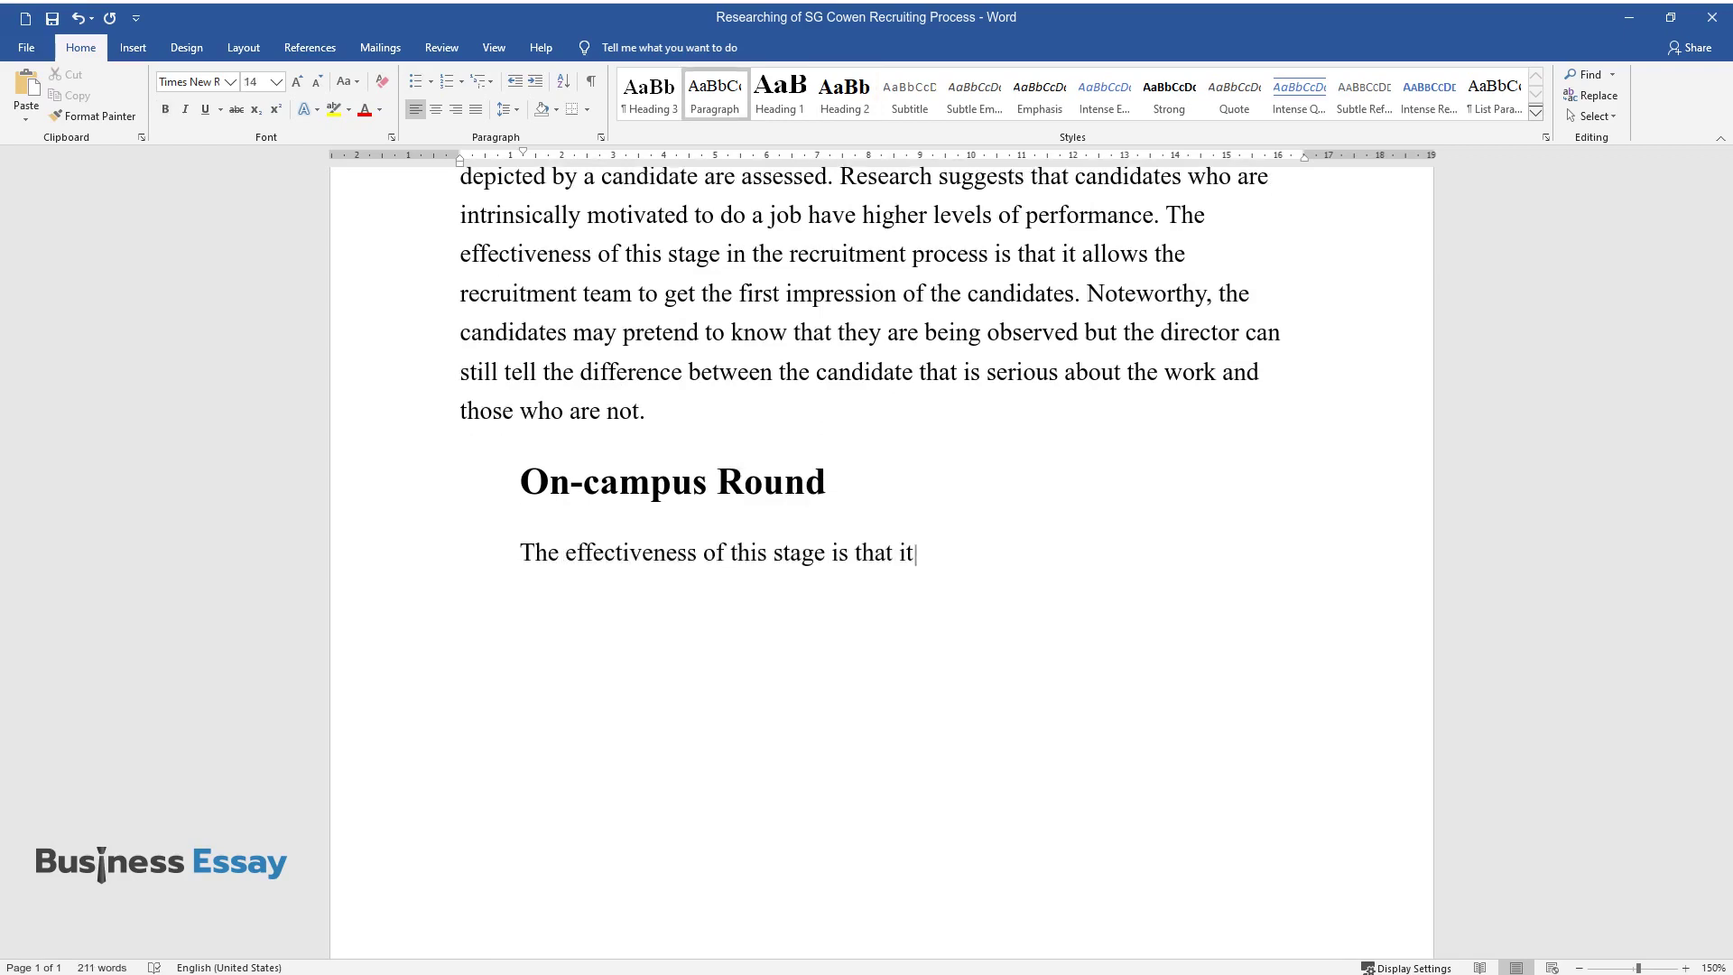
pyautogui.write(' enables the identification of qualif')
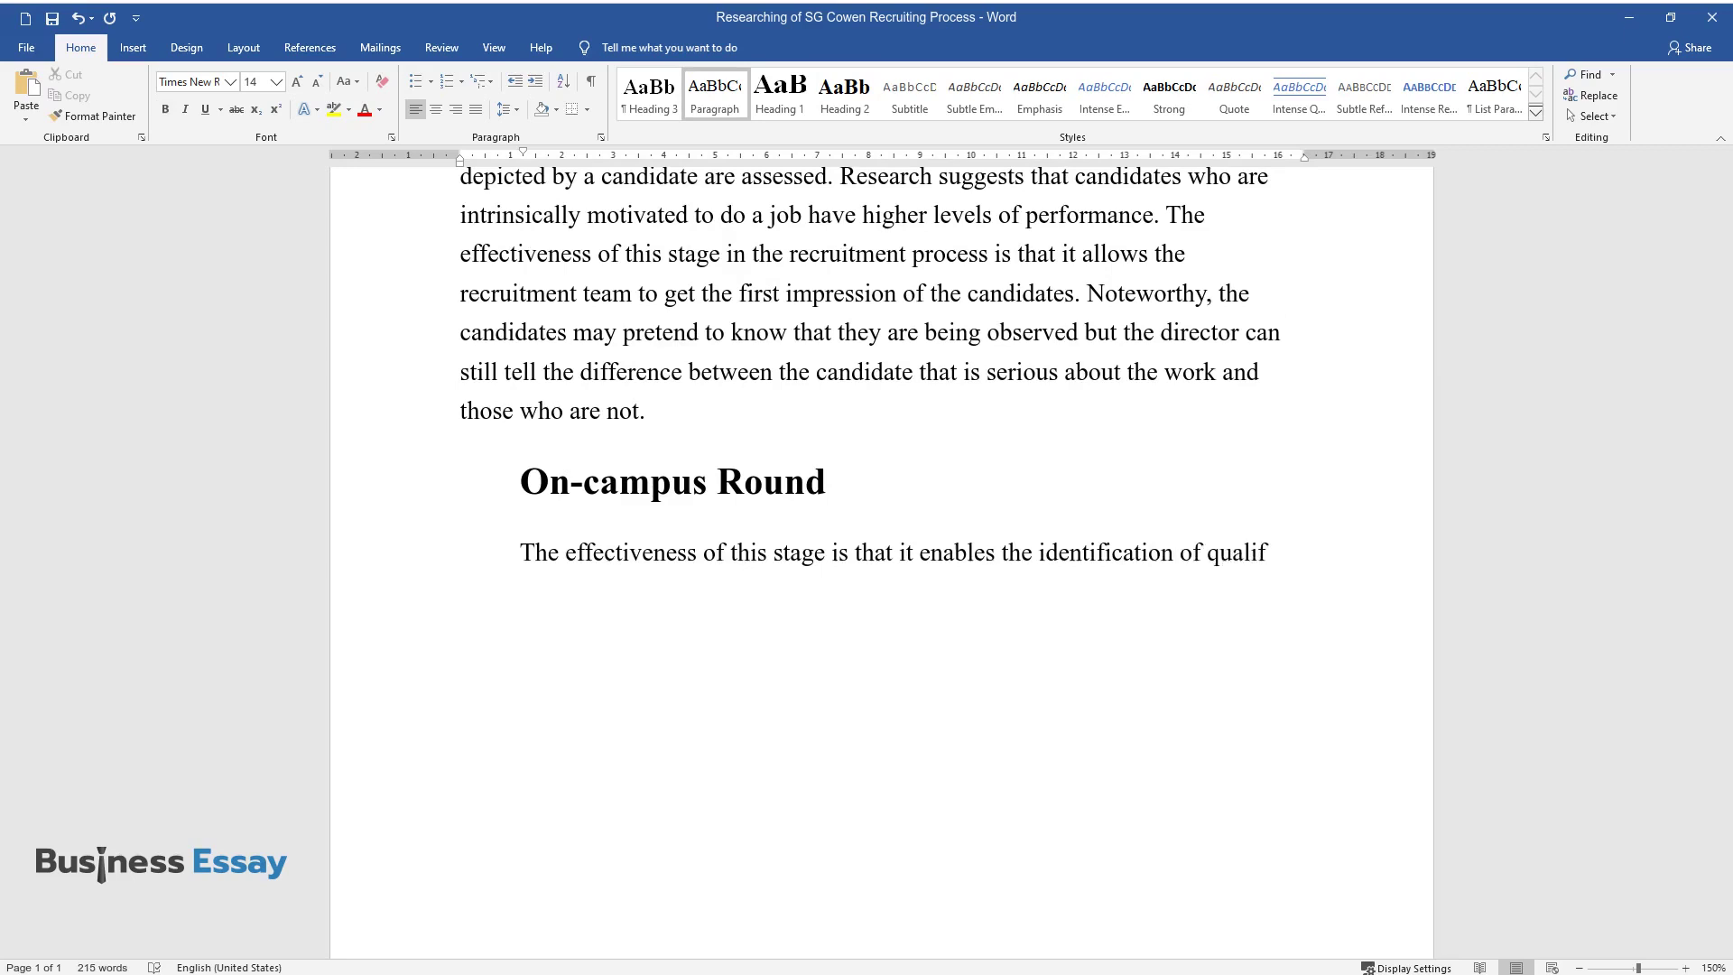
pyautogui.write('ied candidates. When selecting potential candidates for a company, it is e')
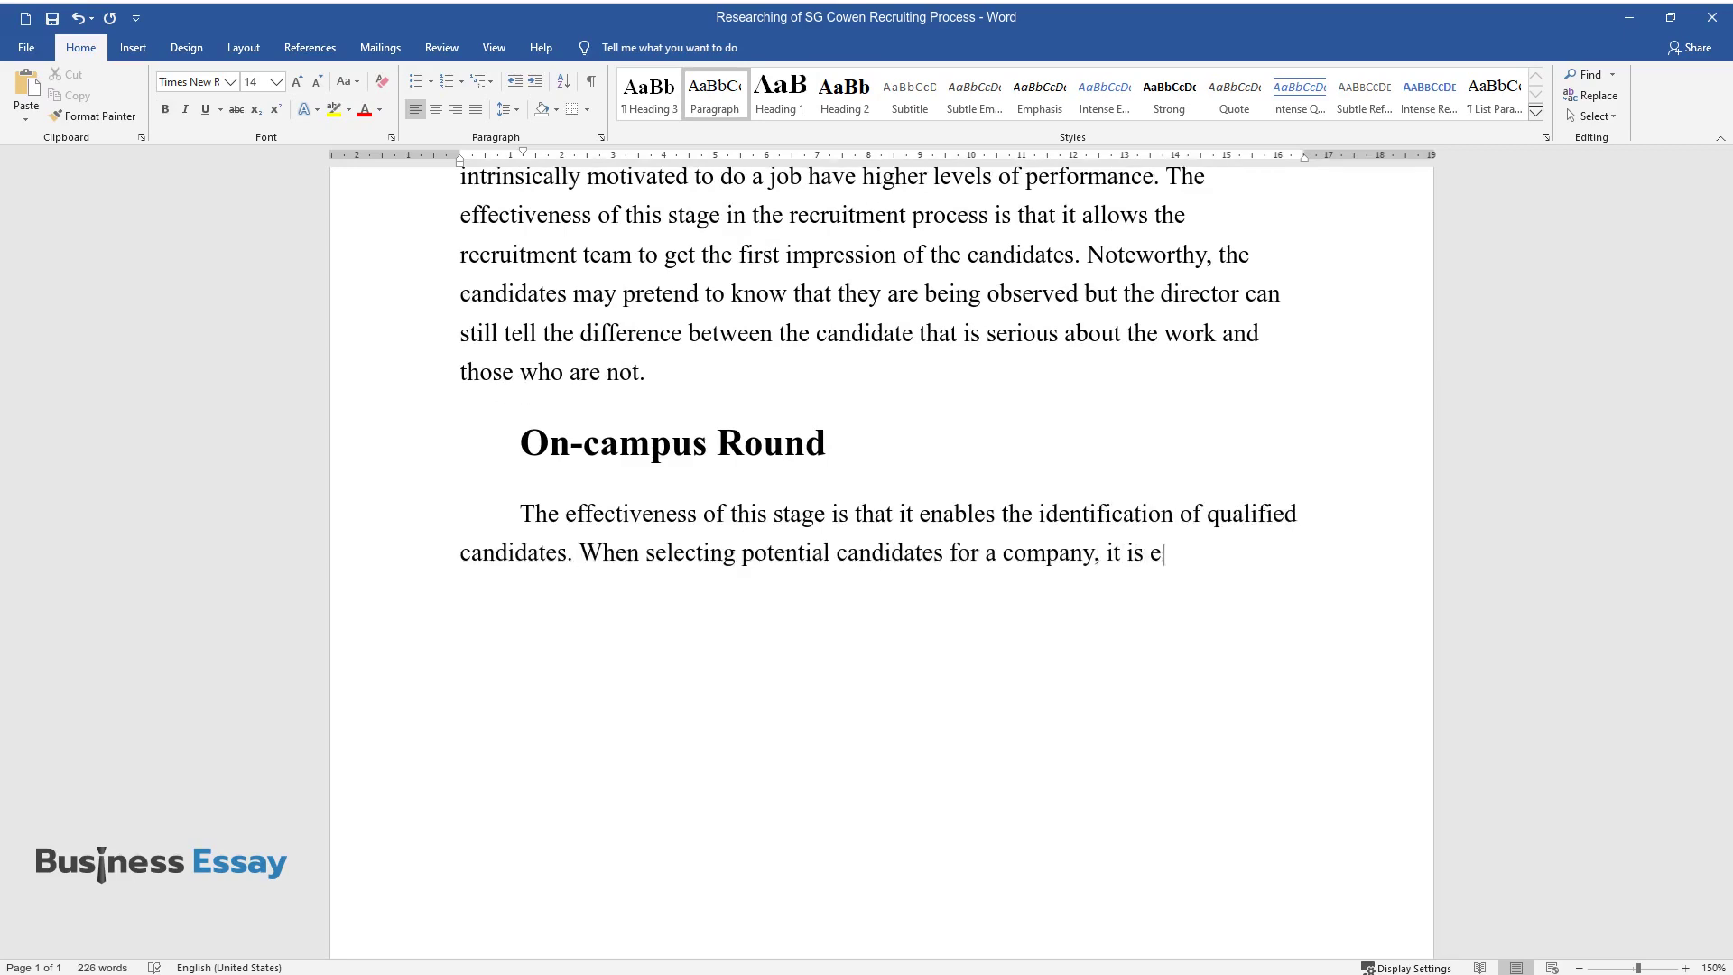
pyautogui.write('ssential to know whether they have th')
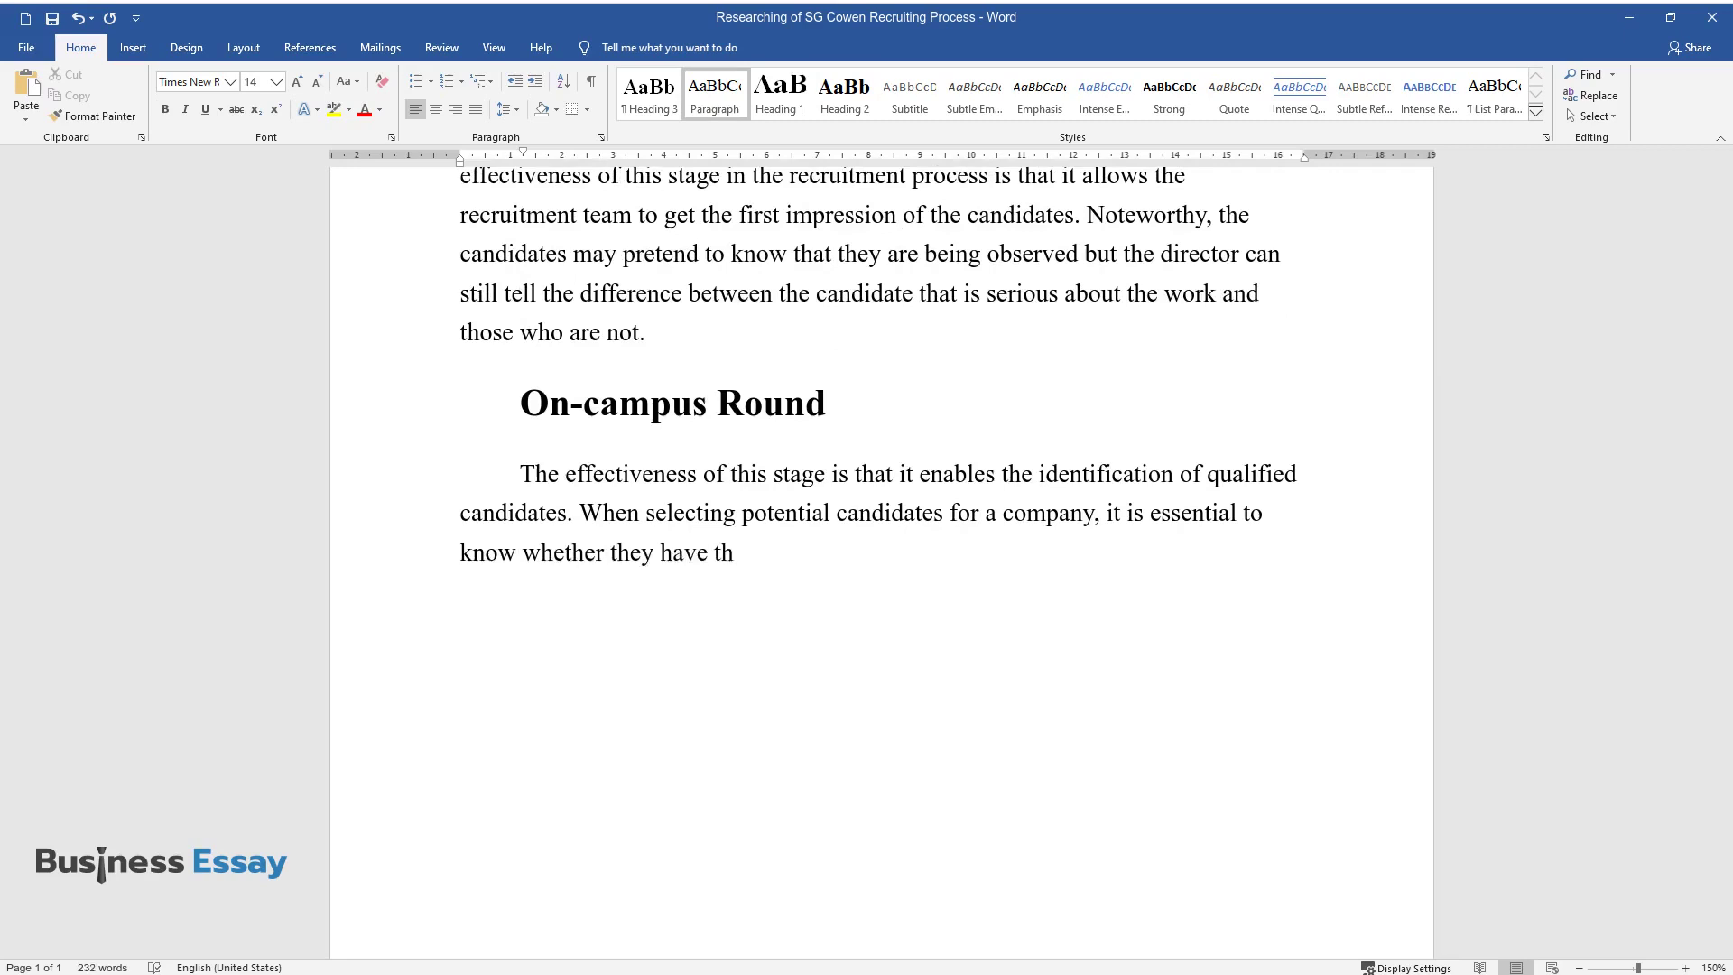
pyautogui.write('e key competencies in terms of skills ')
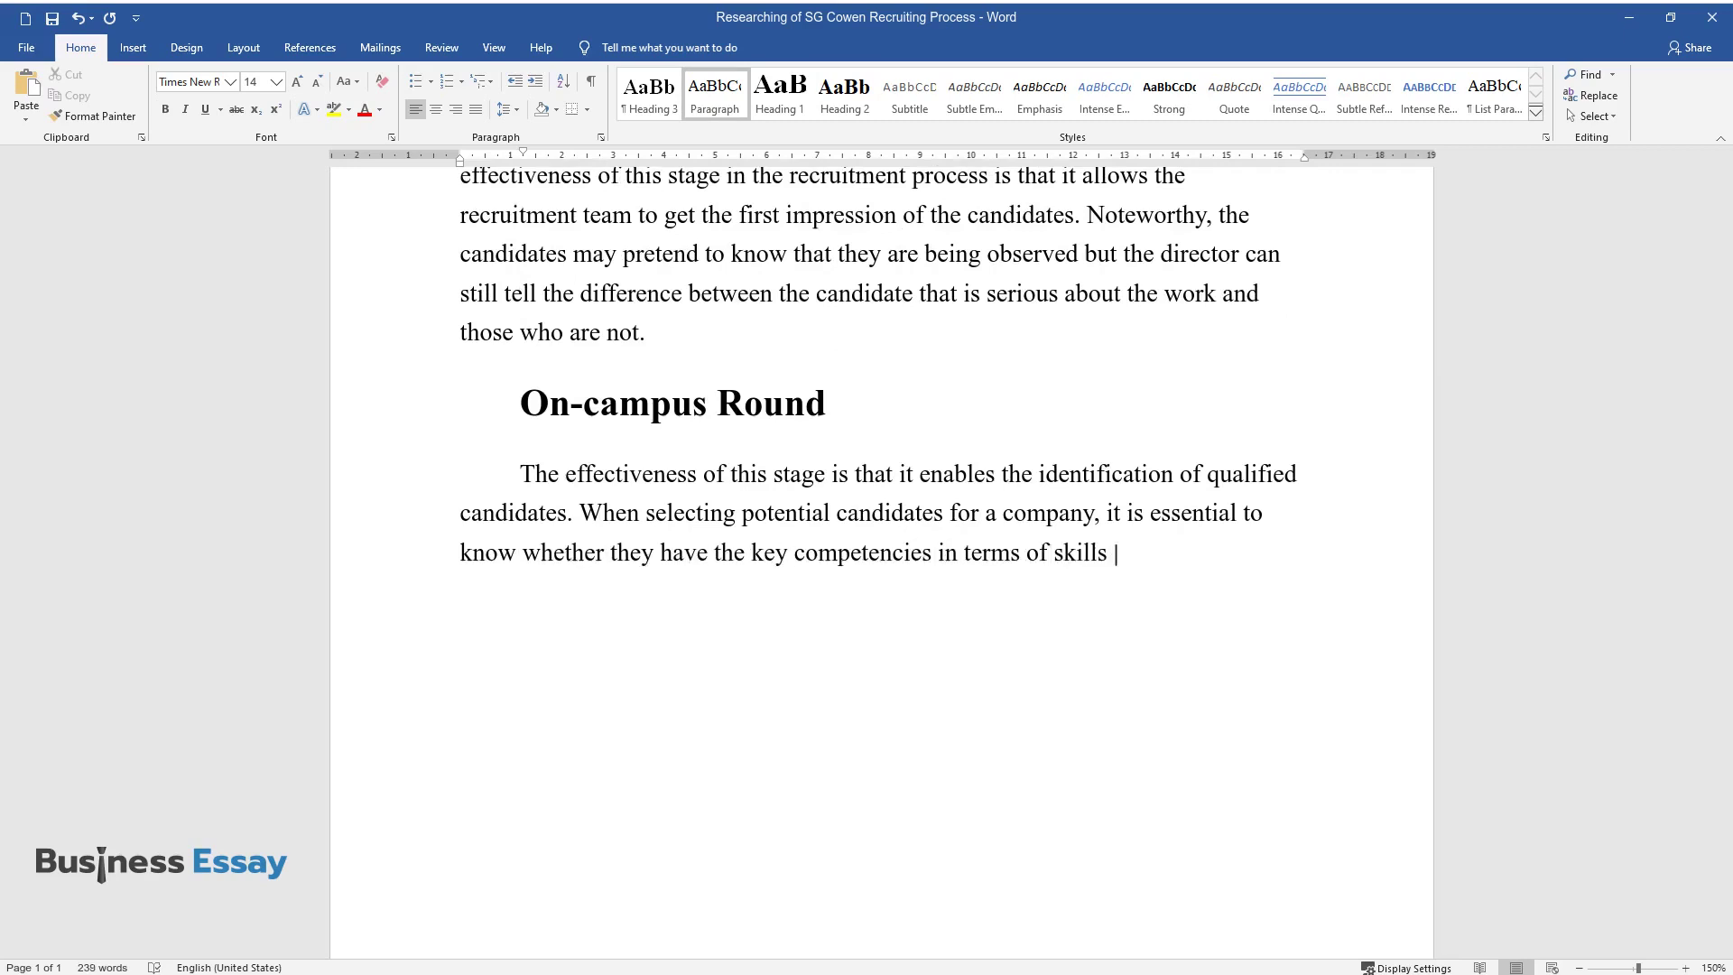
pyautogui.write('and knowledge which will be of benefi')
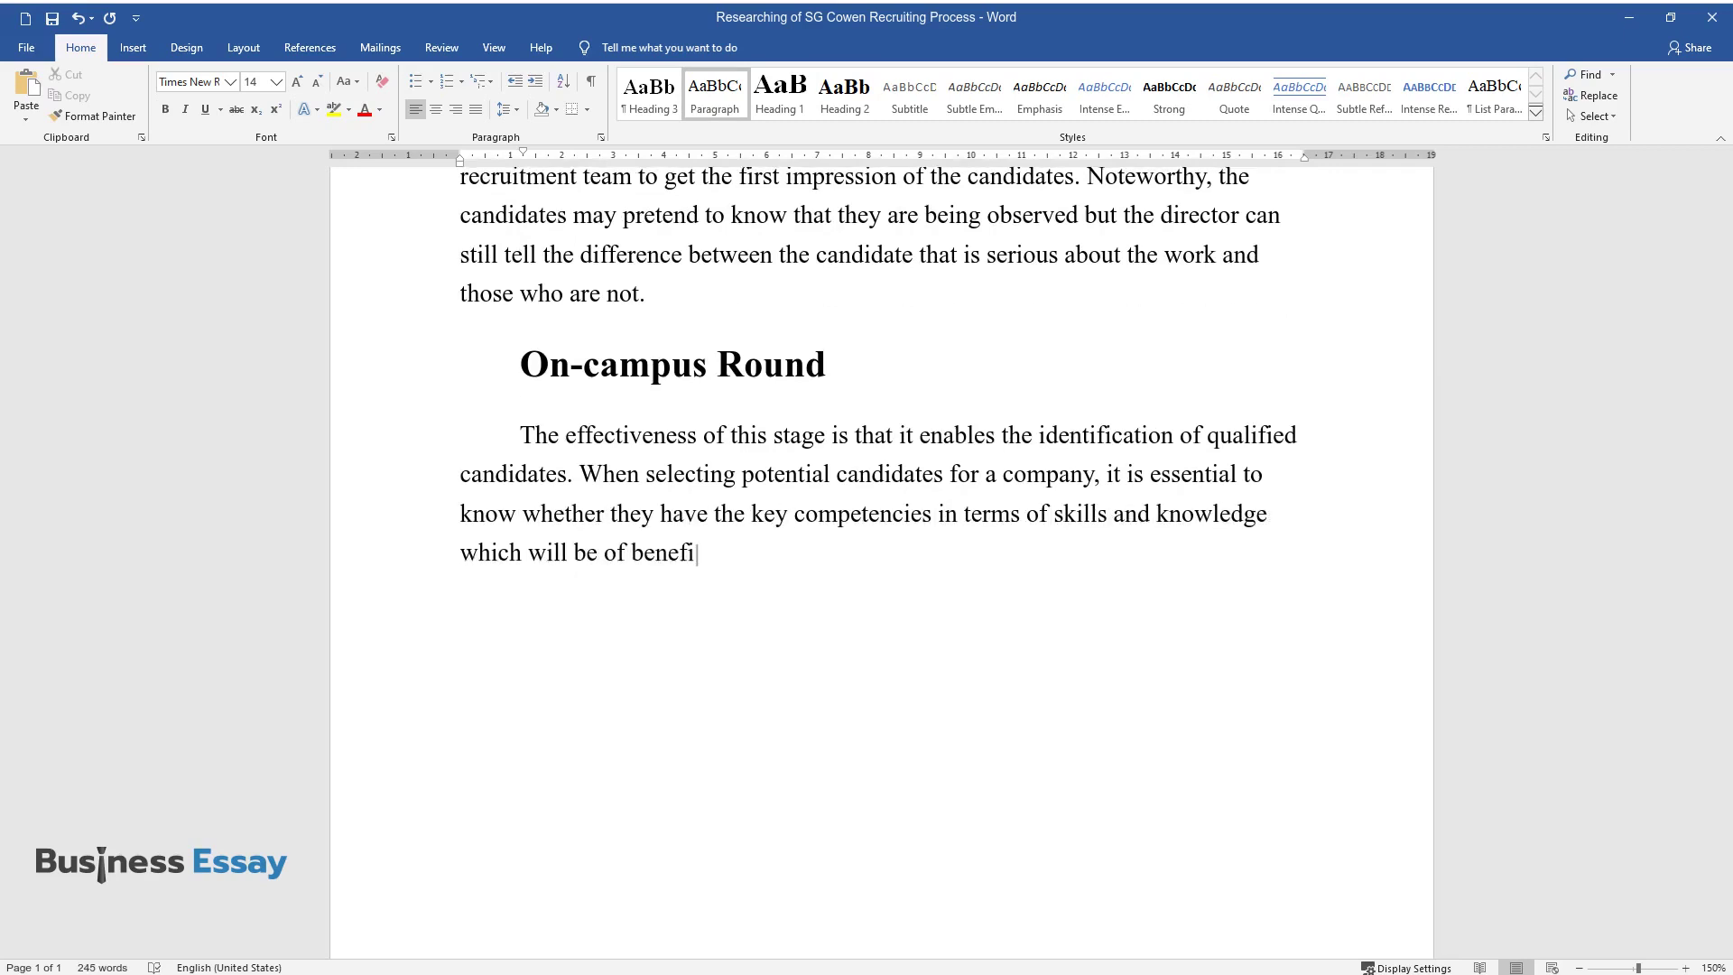
pyautogui.write('t to the company. During this stage,')
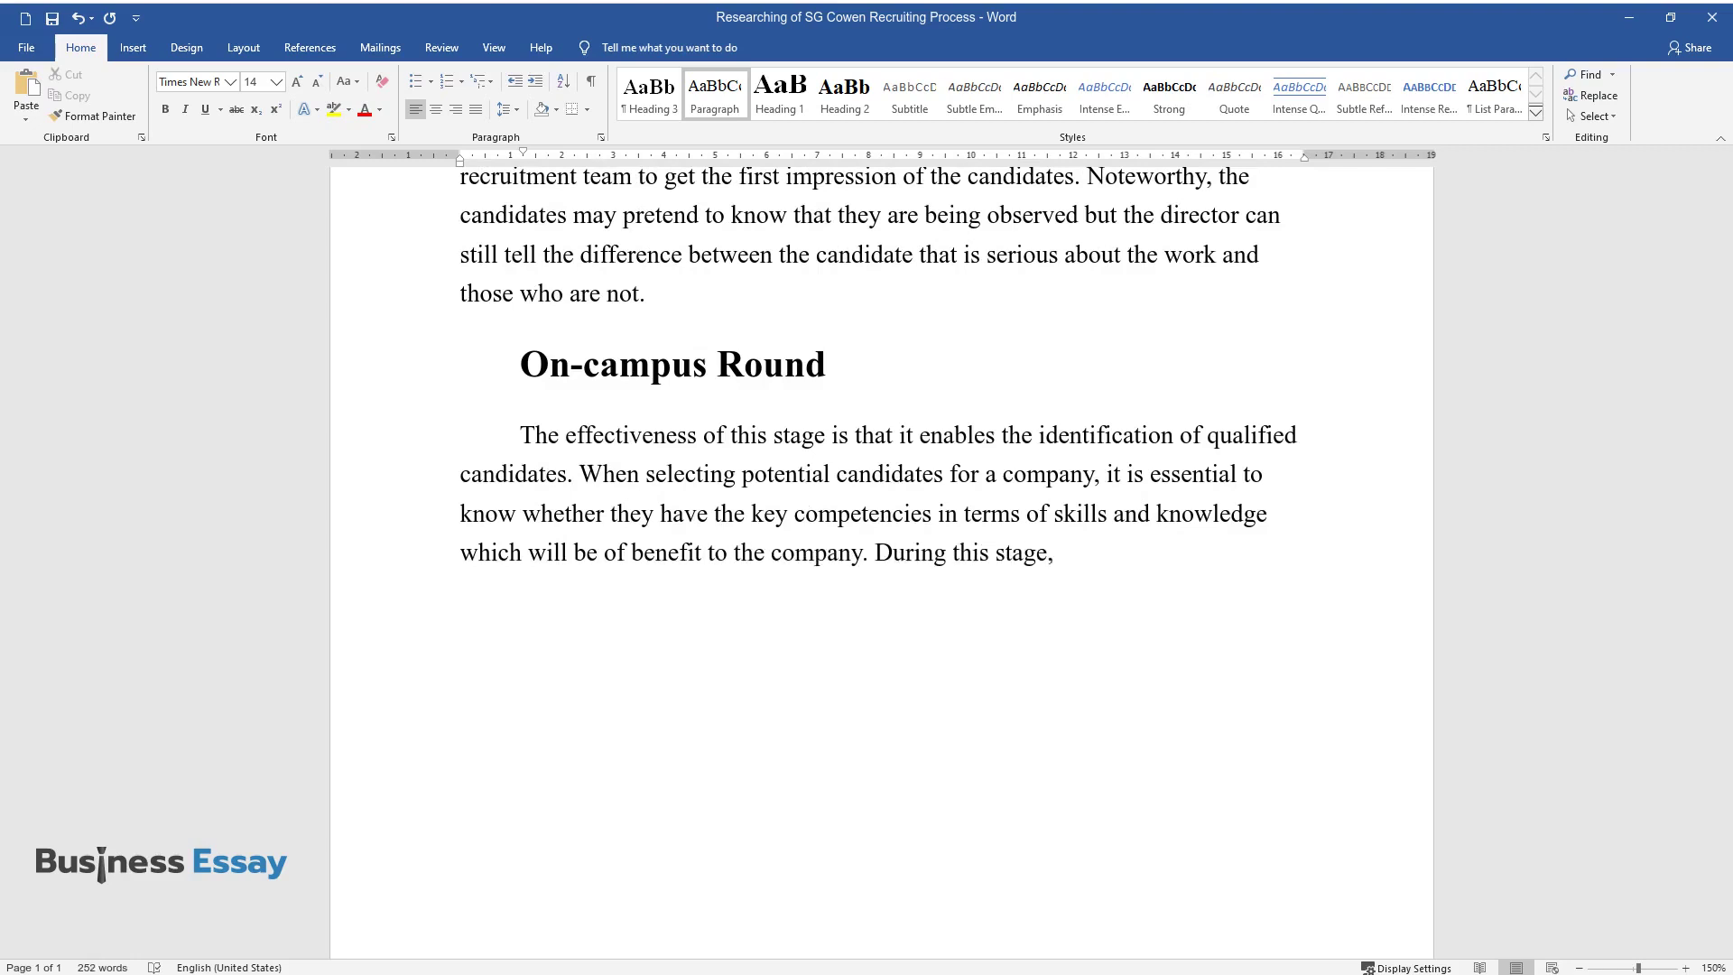
pyautogui.write(' the director of the recruitment, Rae ')
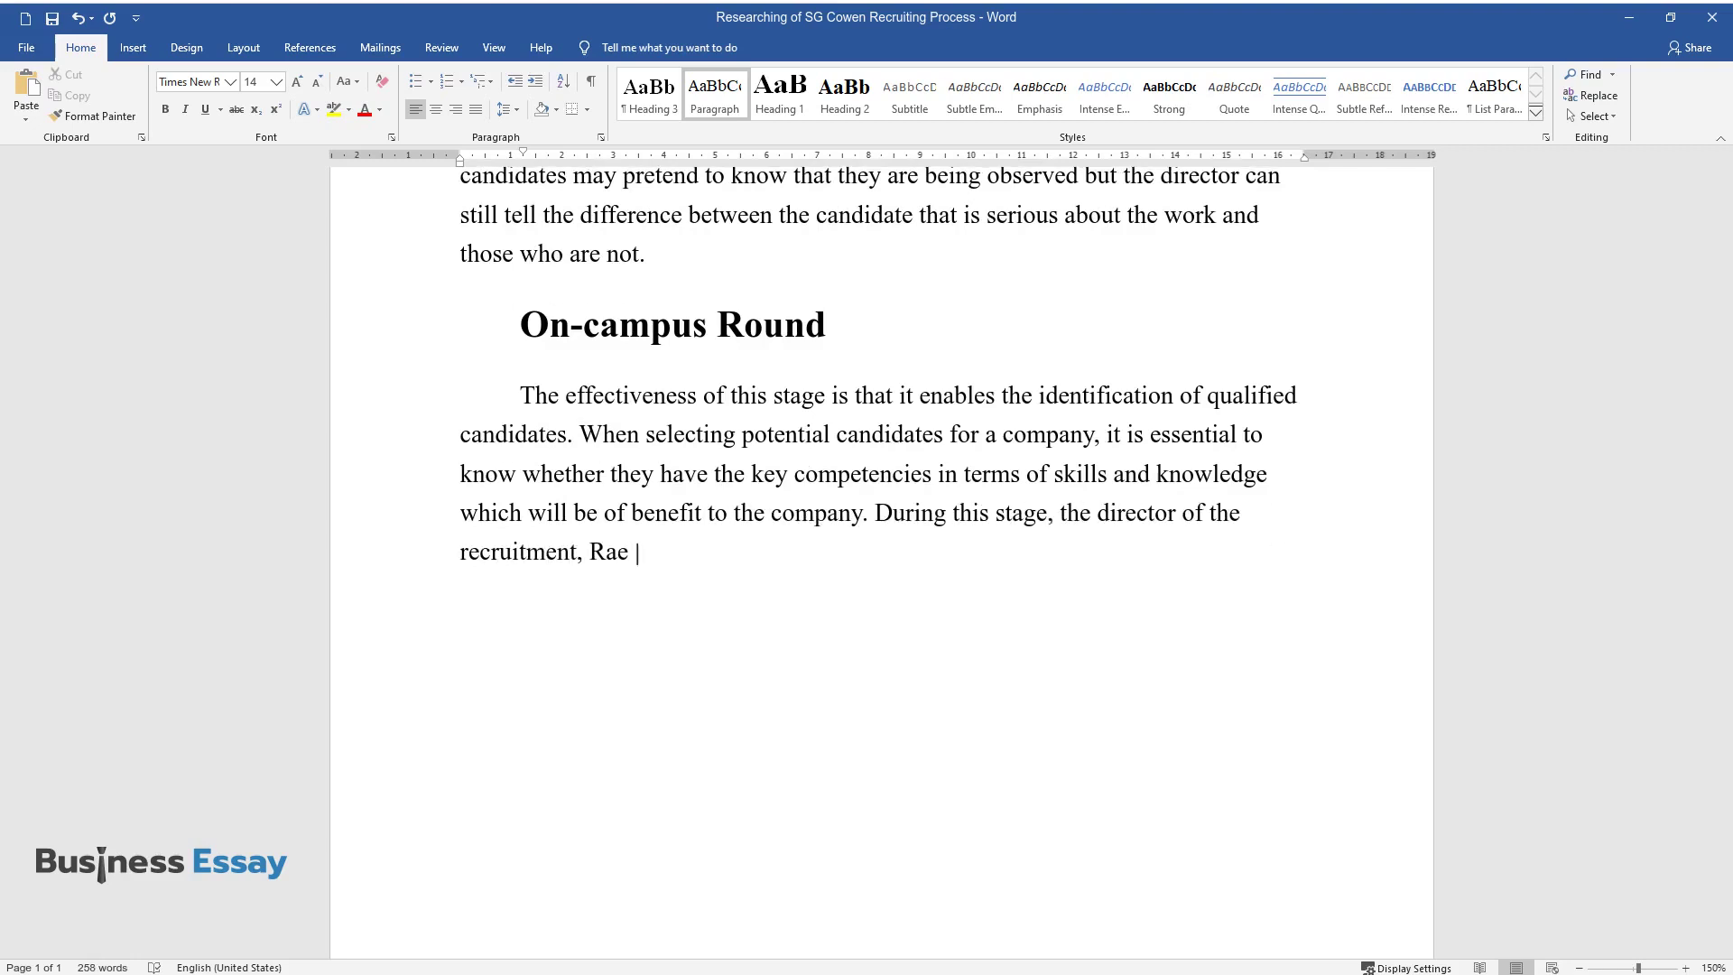
pyautogui.write('allows experienced senior associates ')
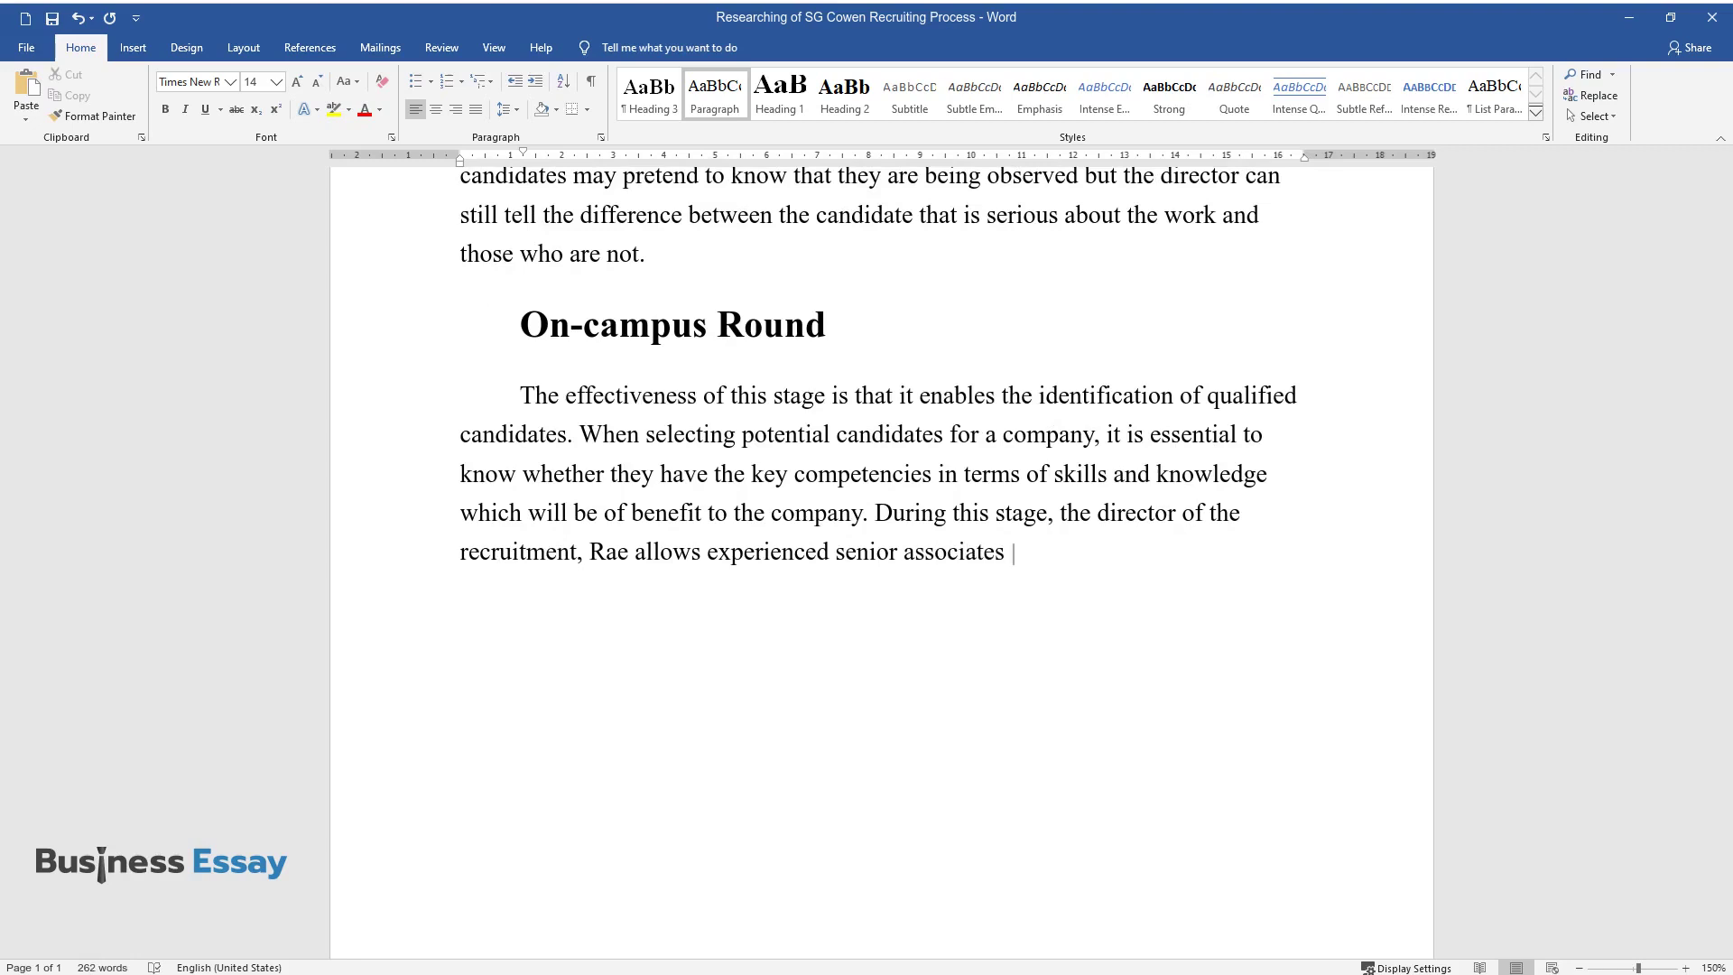
pyautogui.write('with profound knowledge of')
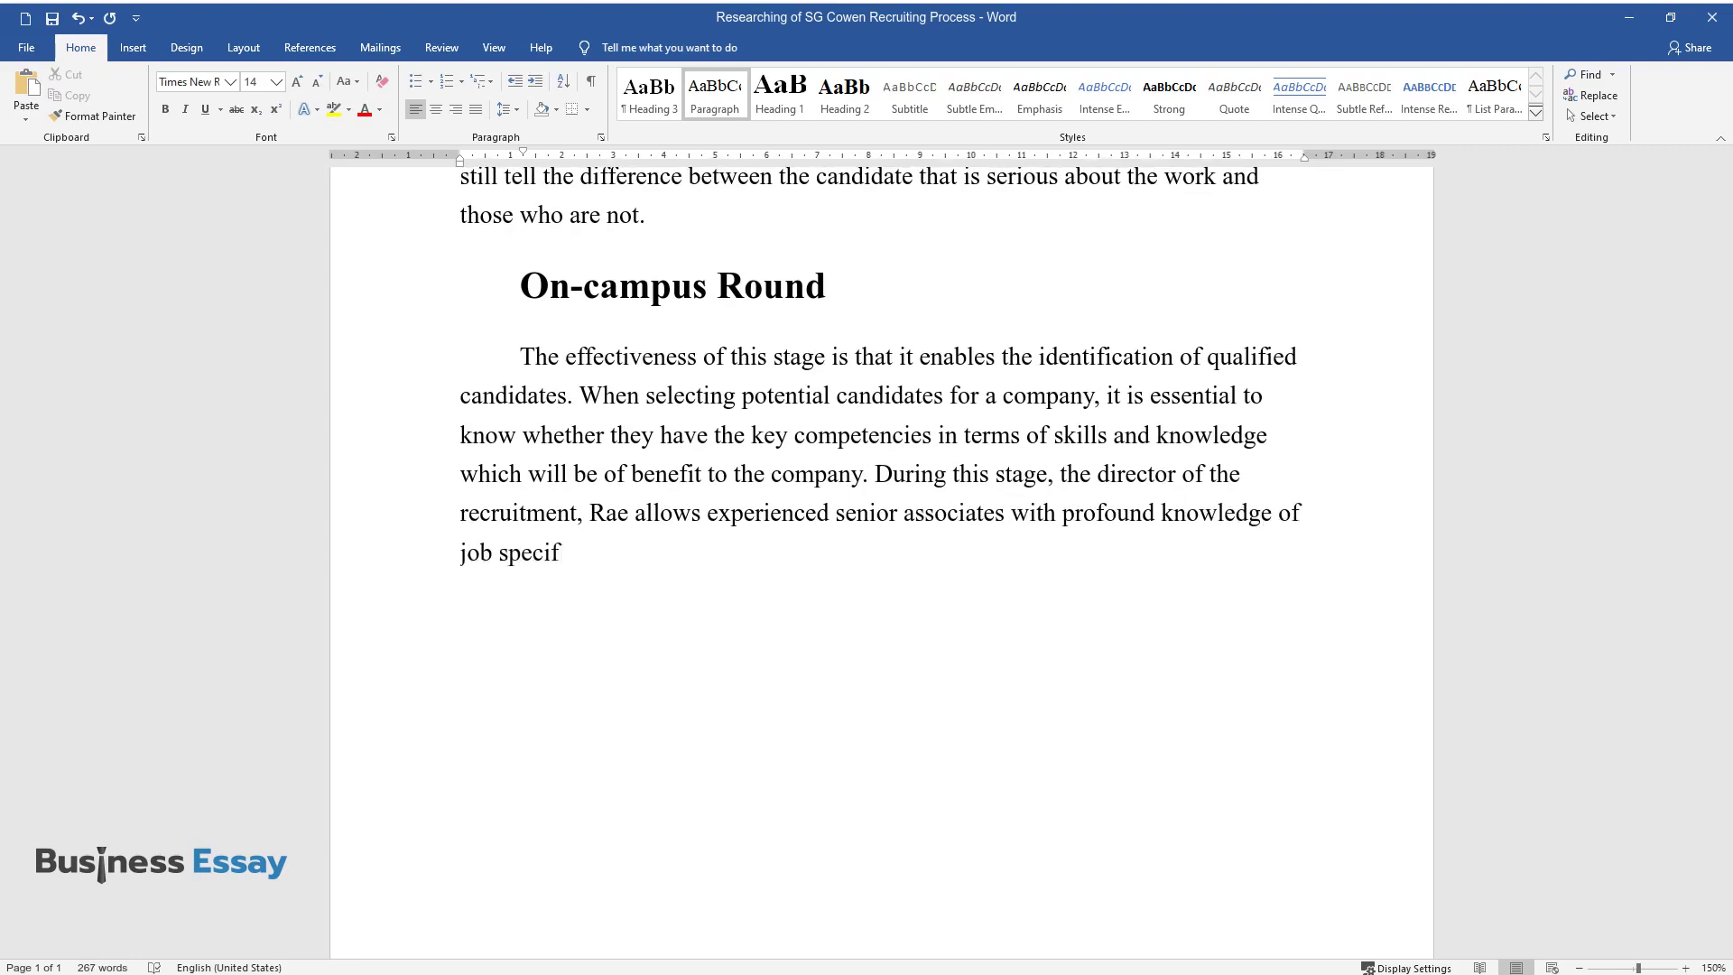
pyautogui.write(' job specifications to help identify candidates ')
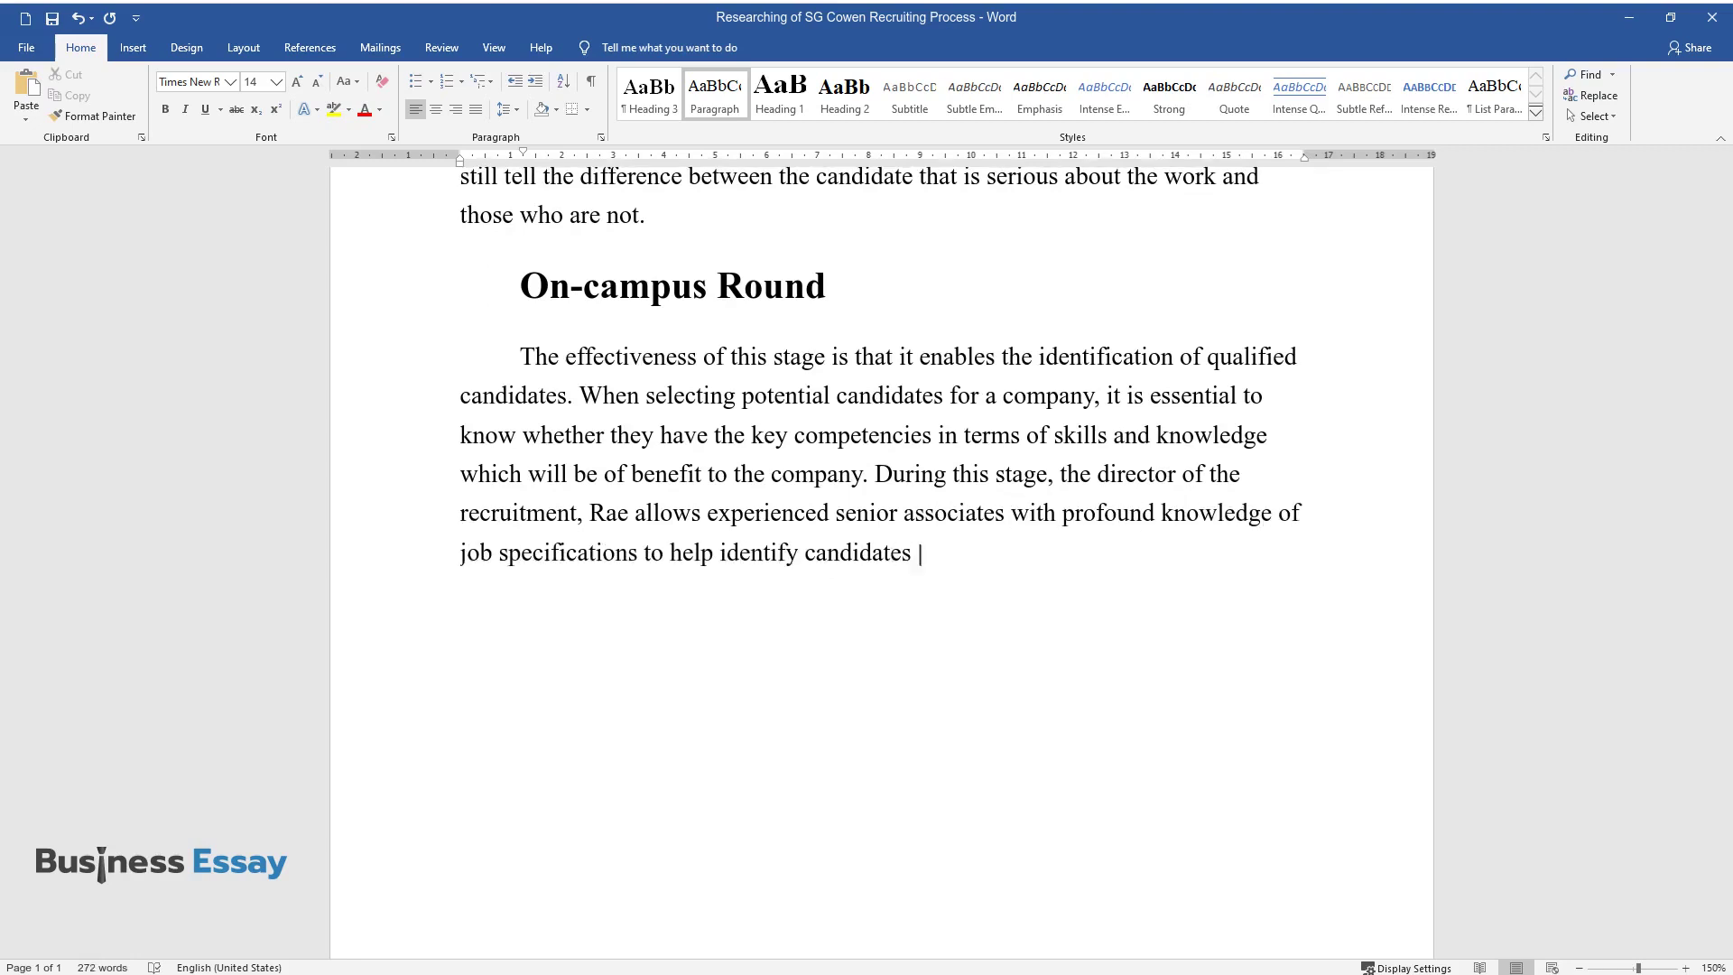
pyautogui.write('that demonstrate some high level of s')
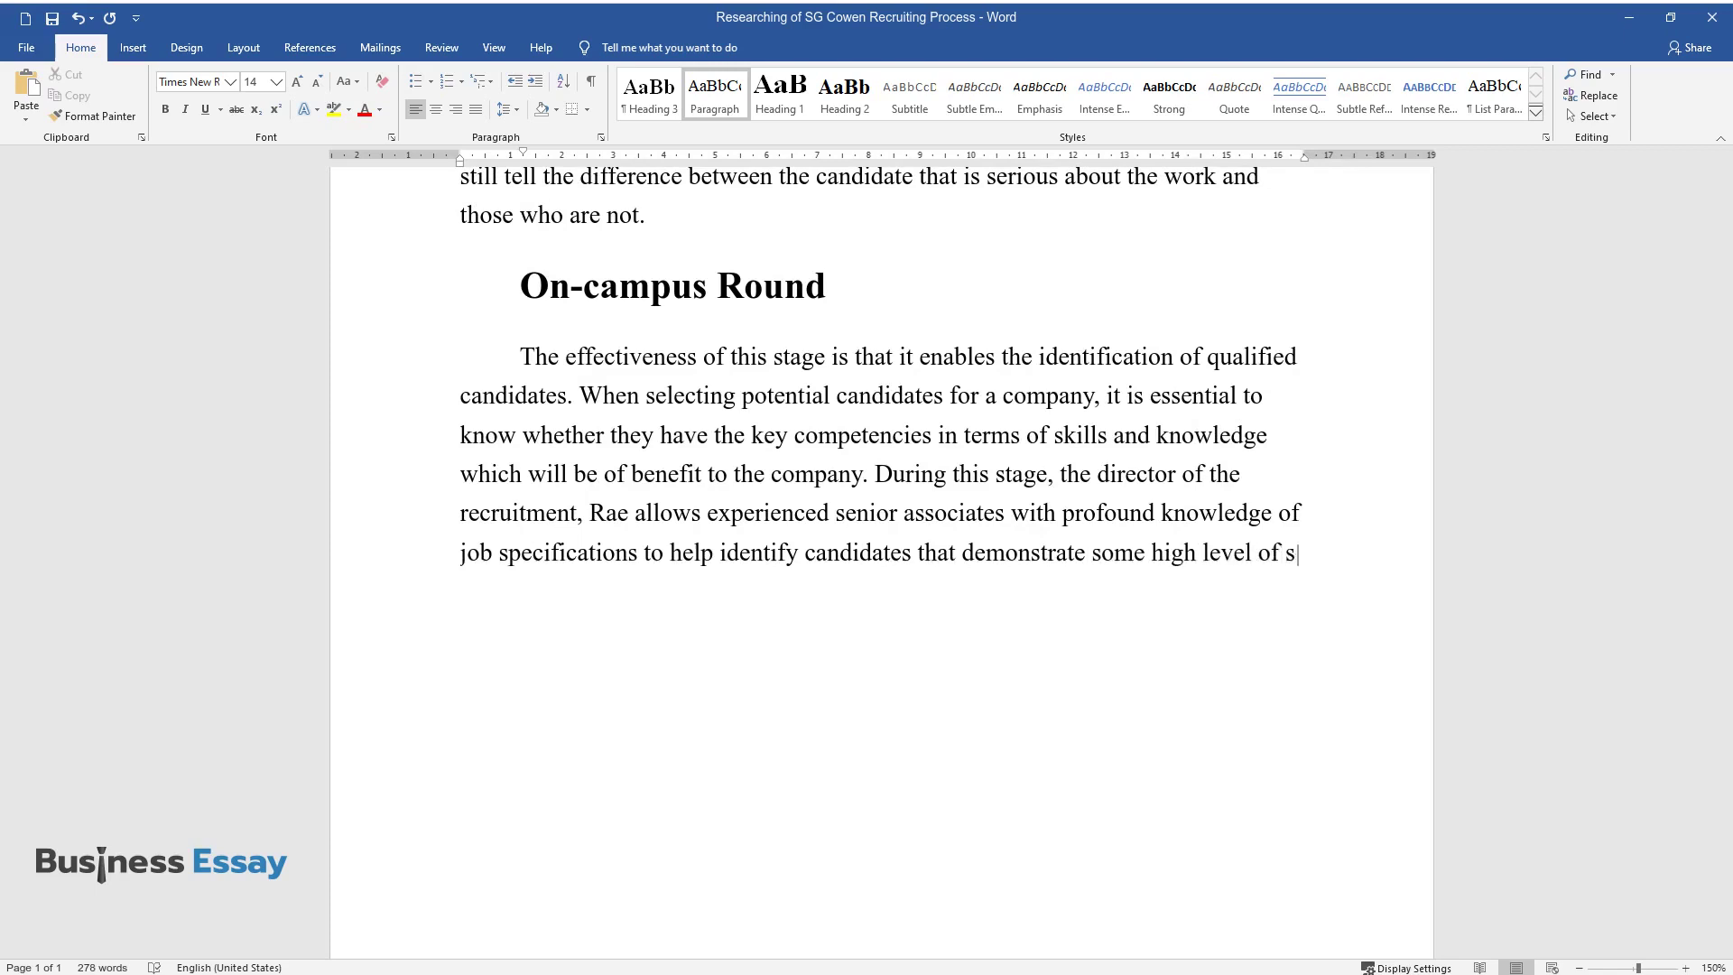
pyautogui.write('uitability for the vacancy. Therefore')
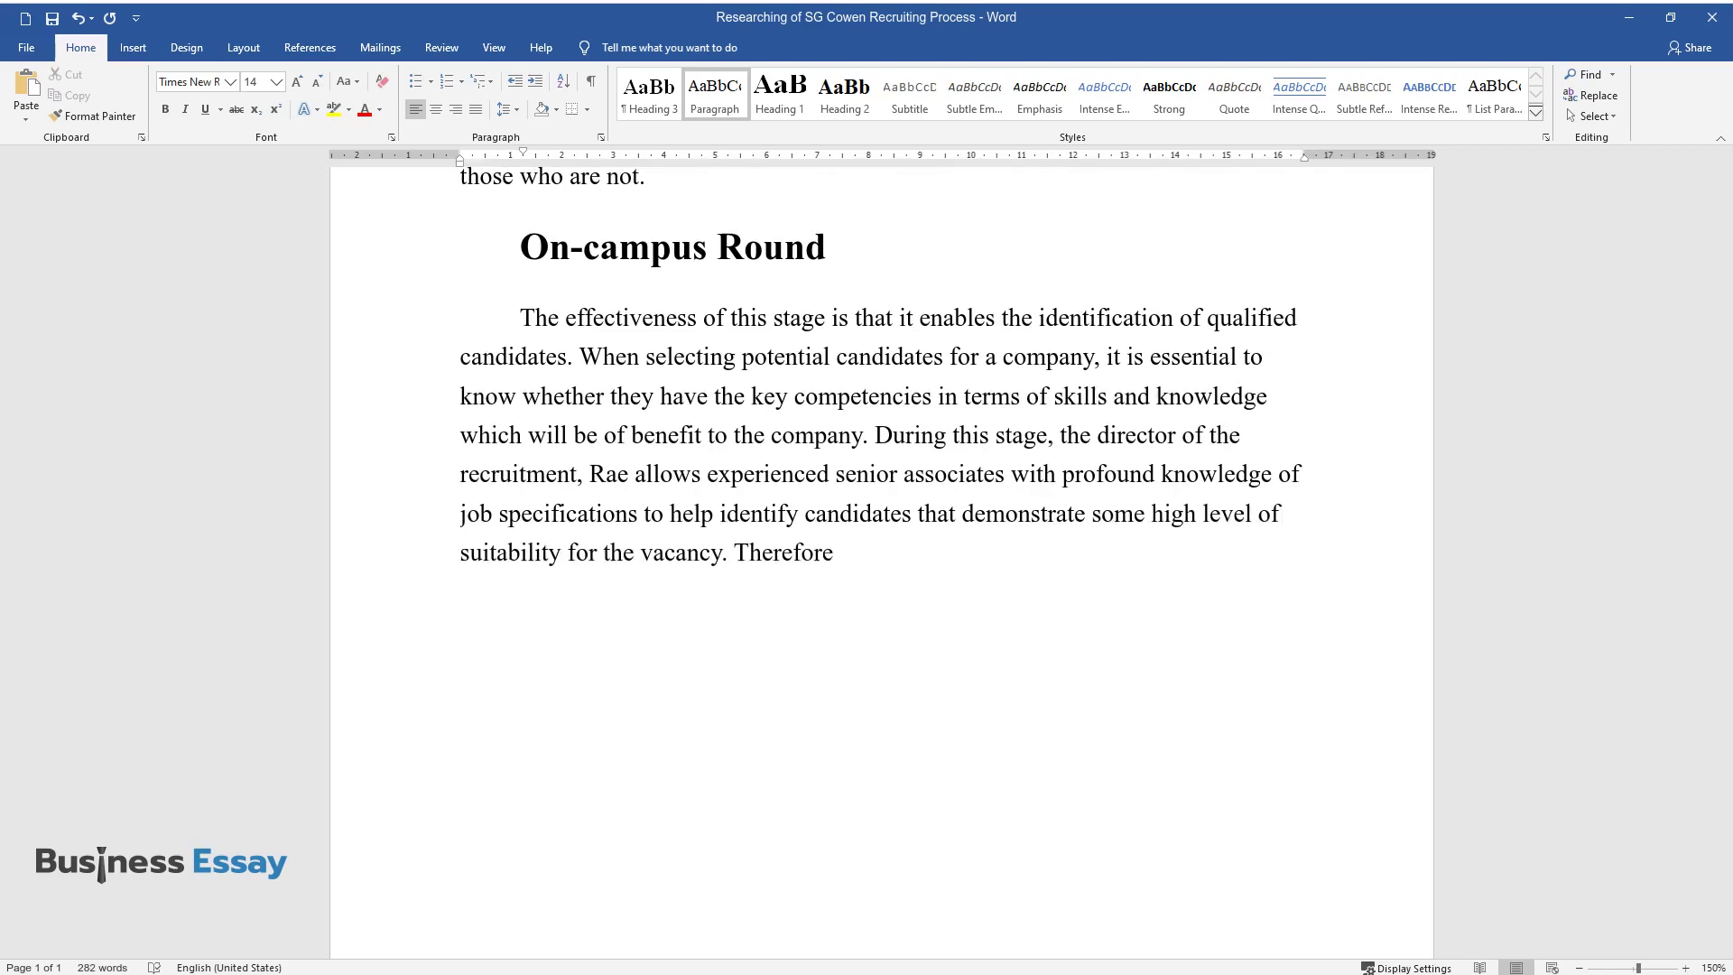
pyautogui.write(', the effectiveness of this stage is ')
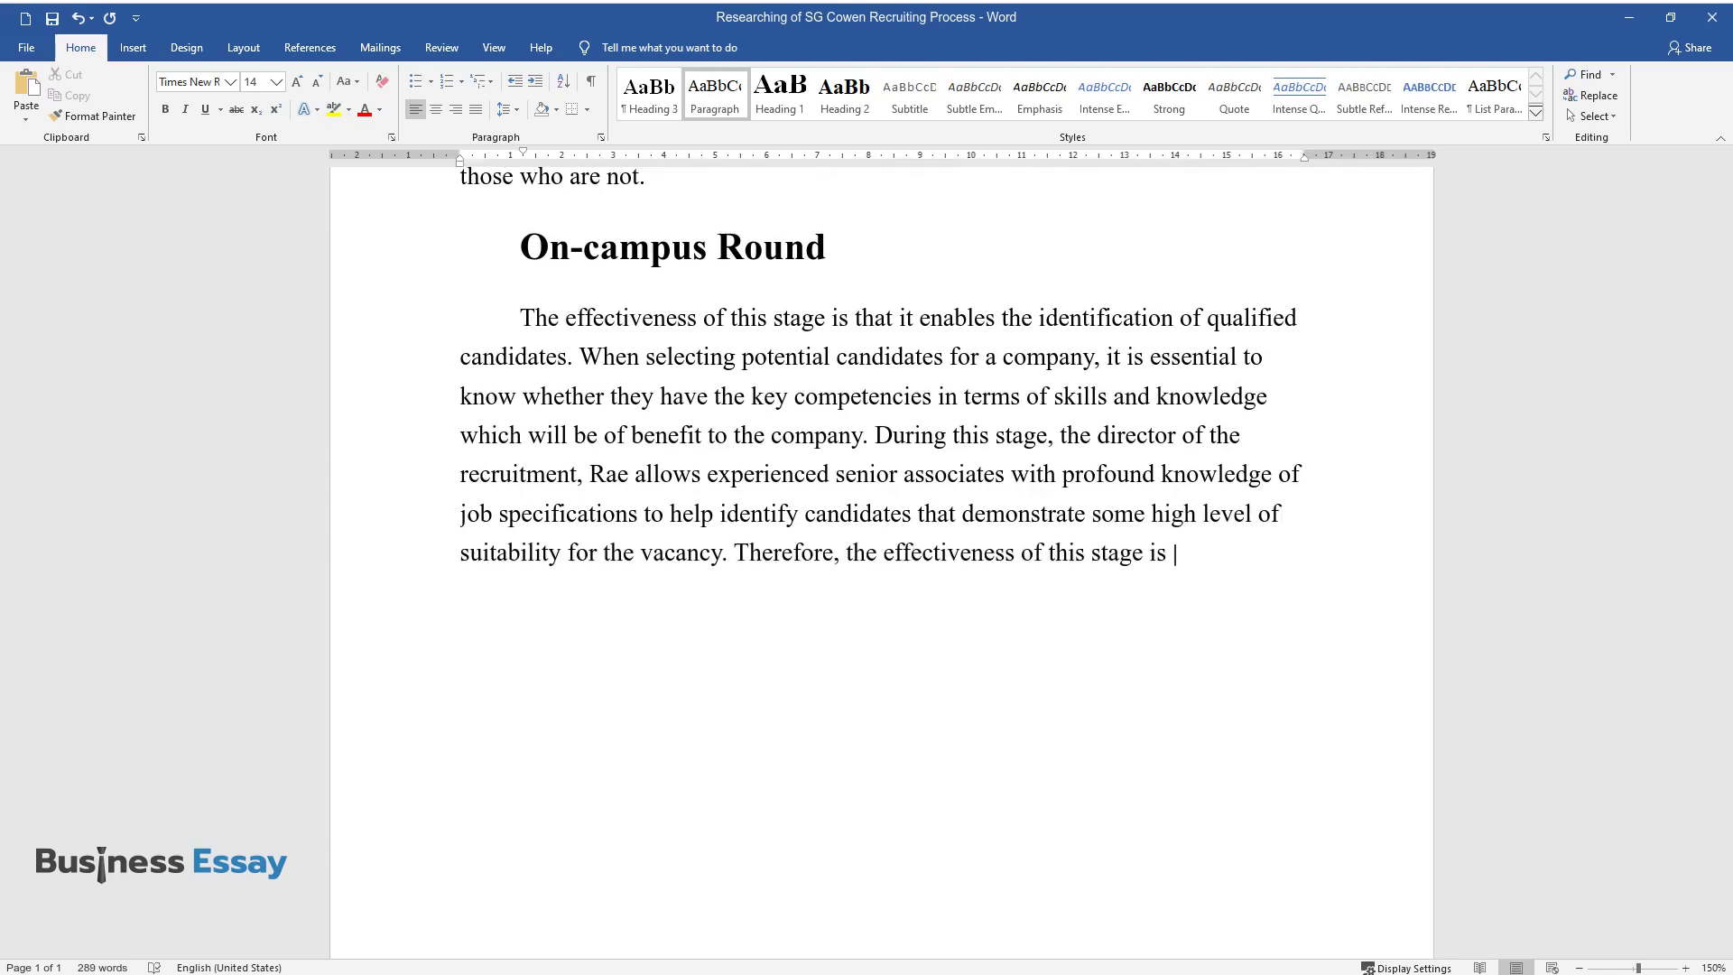
pyautogui.write('that it allows the recruitment team to find the bes')
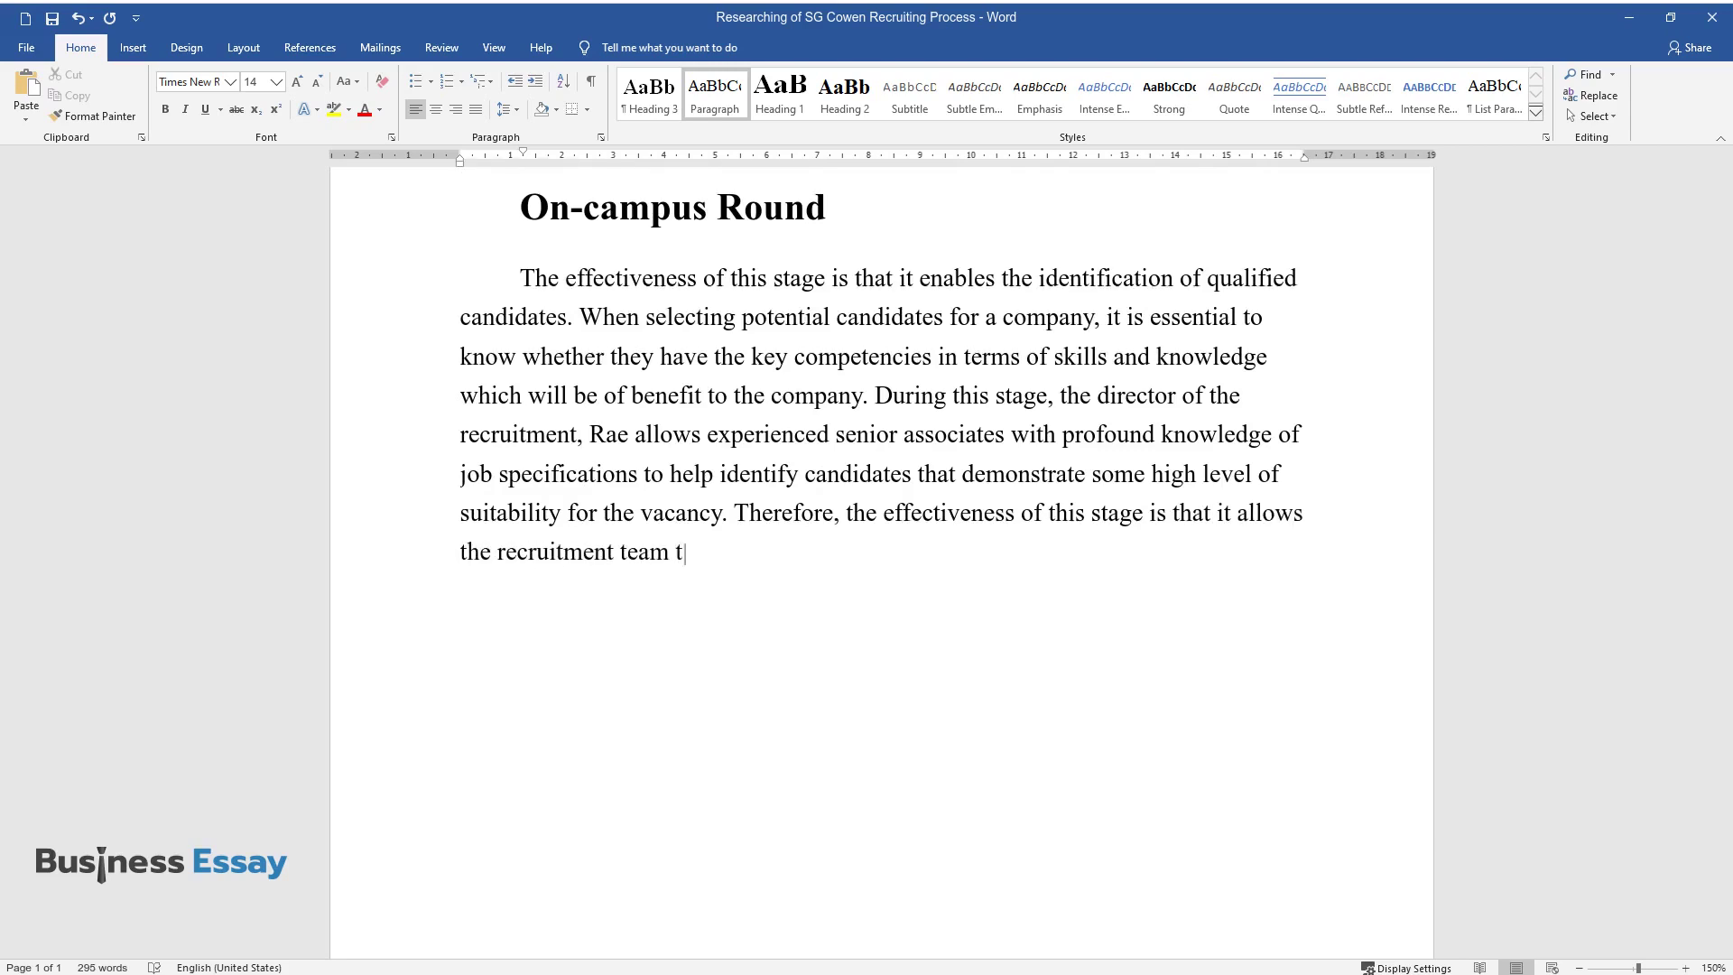
pyautogui.write('t-fit person with the i')
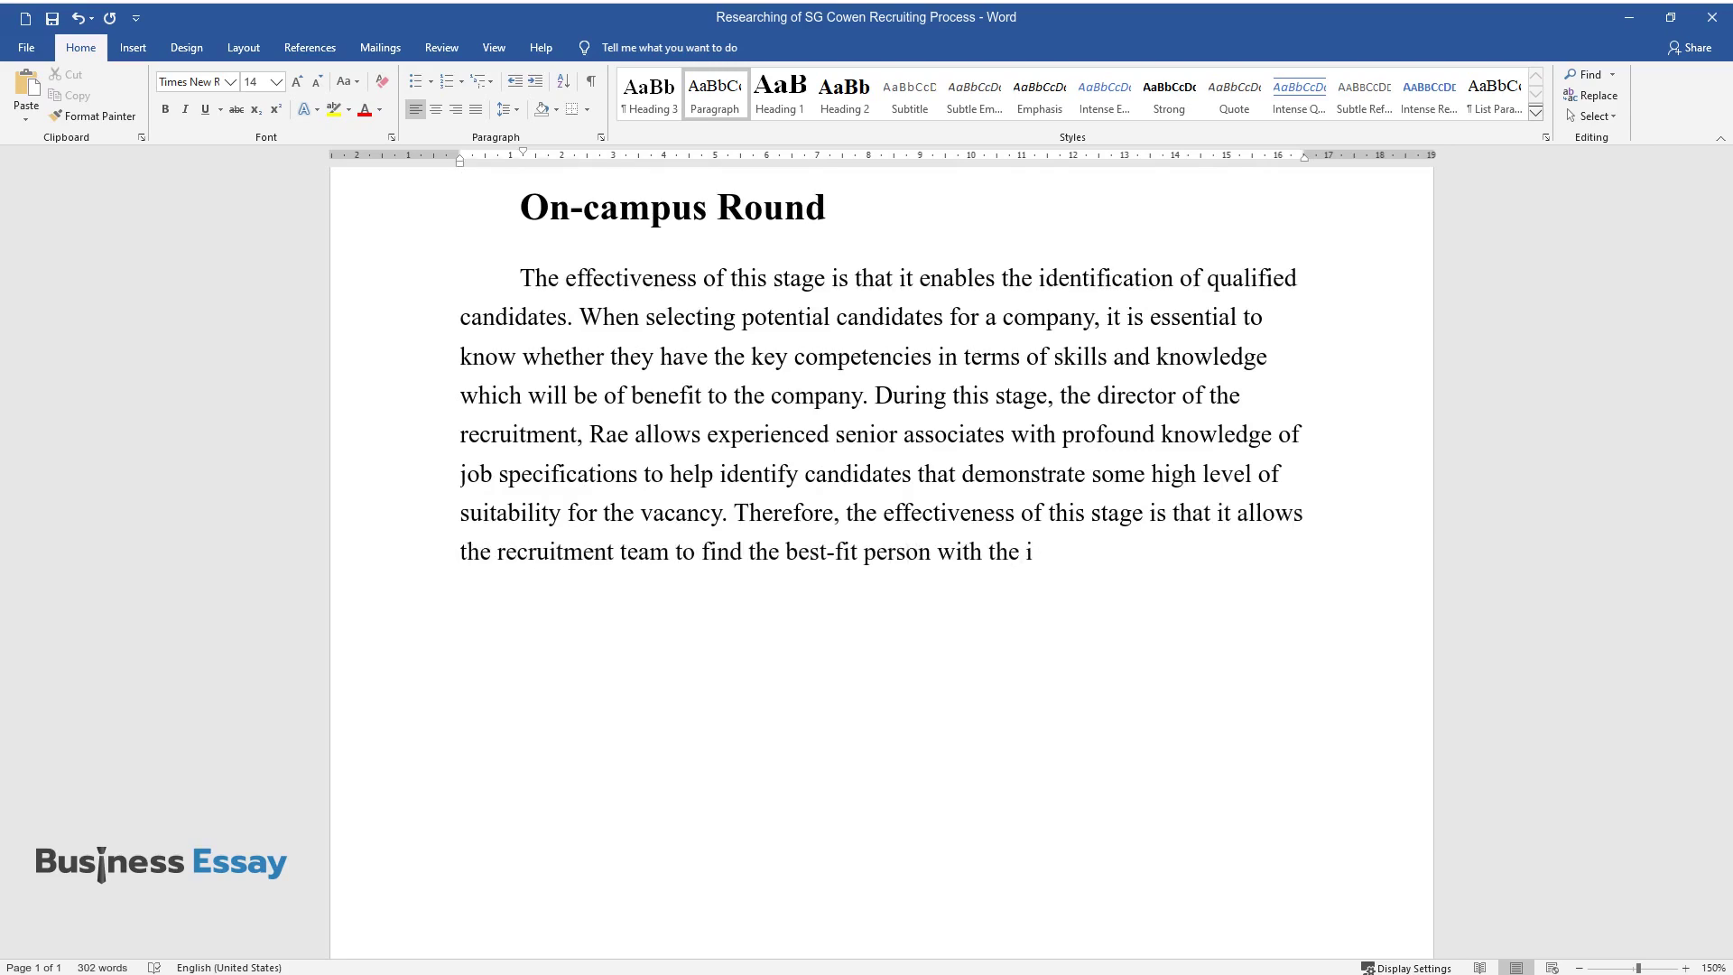
pyautogui.write('deal expertise to function as per the')
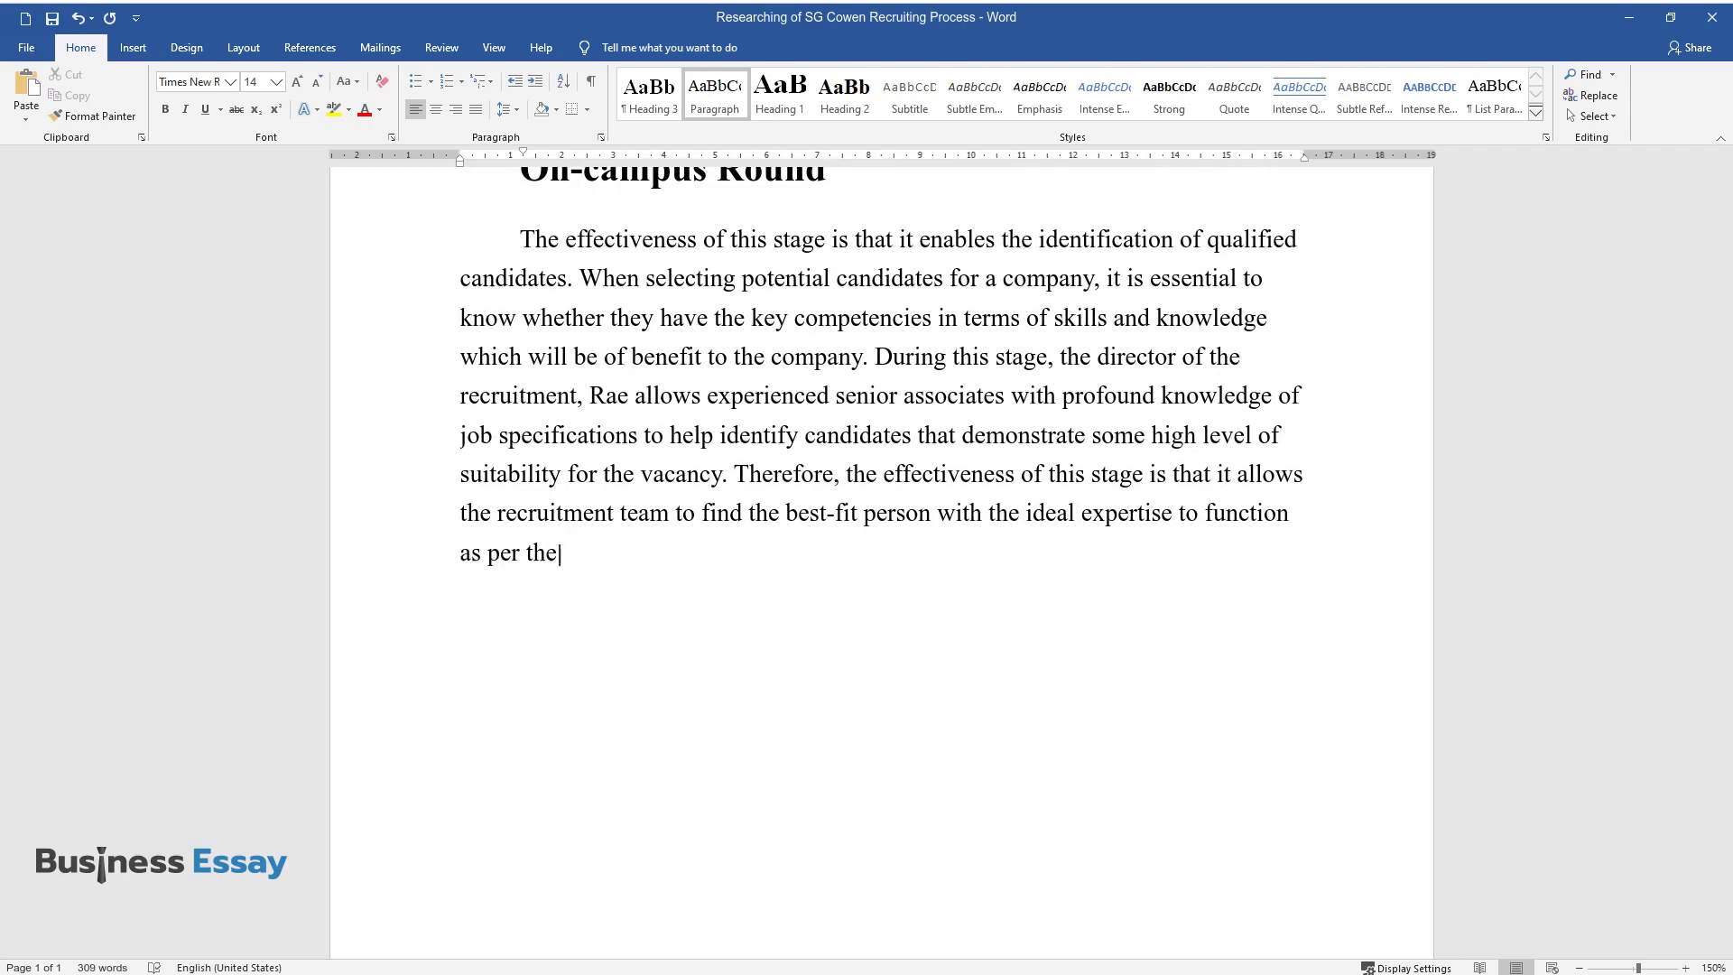
pyautogui.write(' SG Cowen demands.')
pyautogui.press('Return')
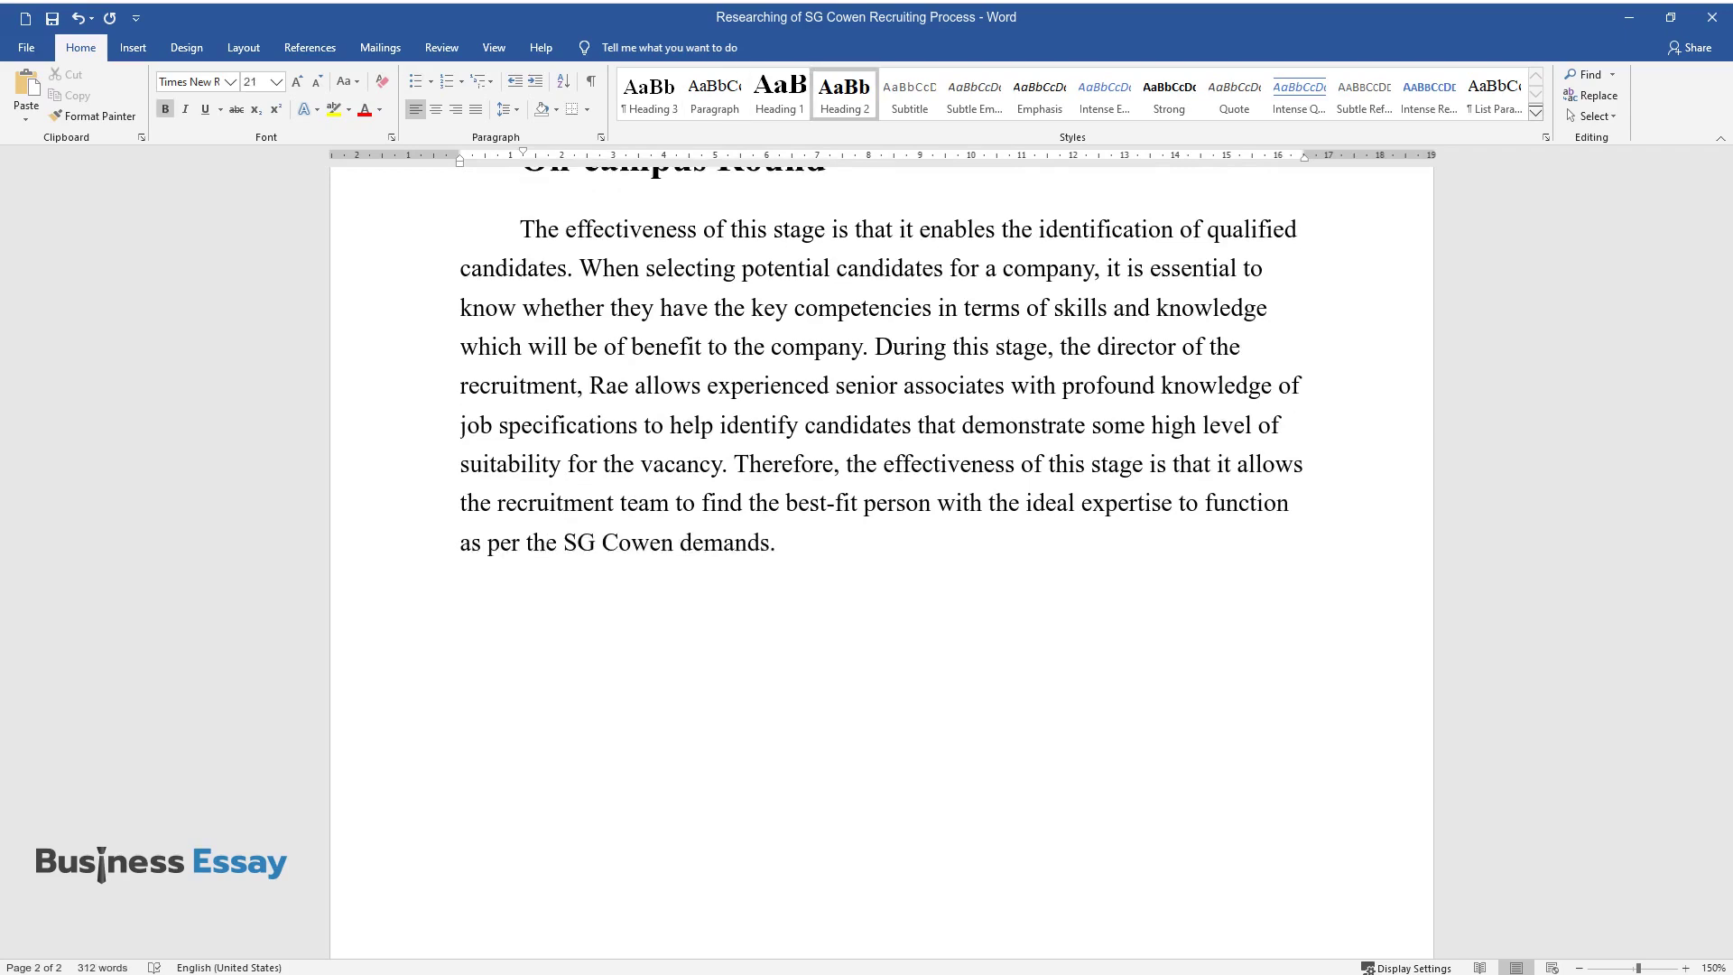
# Step: Add the 'Super Saturday' heading and paragraph, then the heading 'Selection criteria used by the firm in making hiring decisions'
pyautogui.write('Super Saturday')
pyautogui.press('Return')
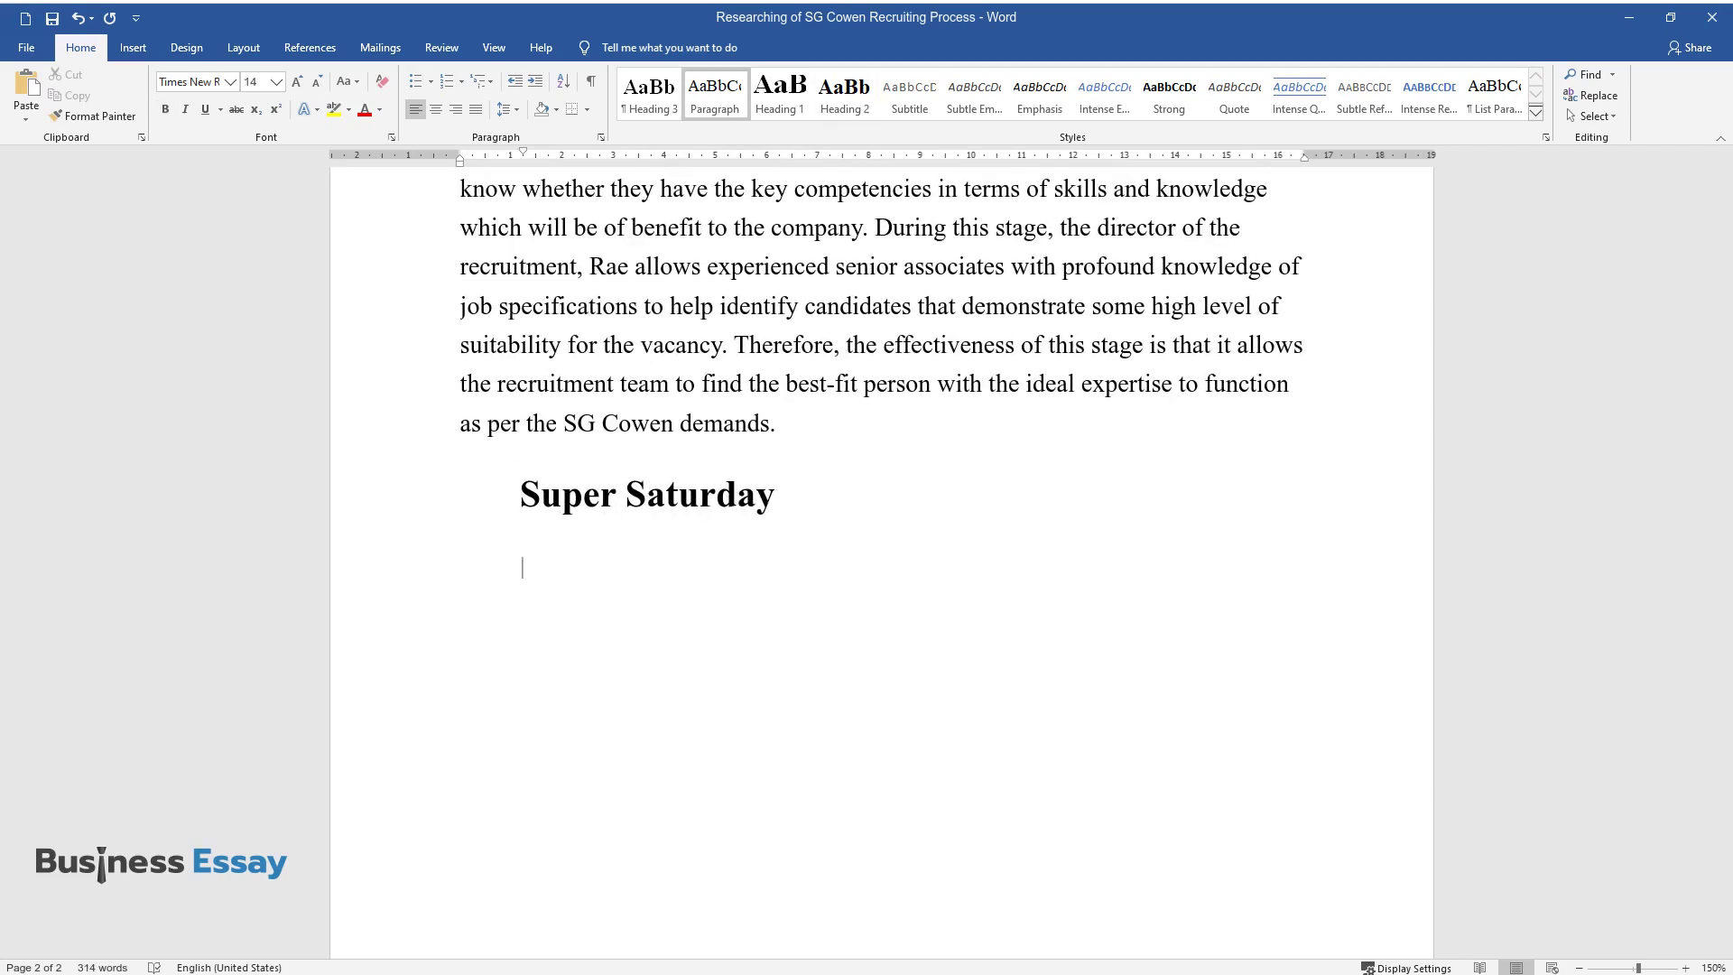
pyautogui.write('The focus of this stage is cha')
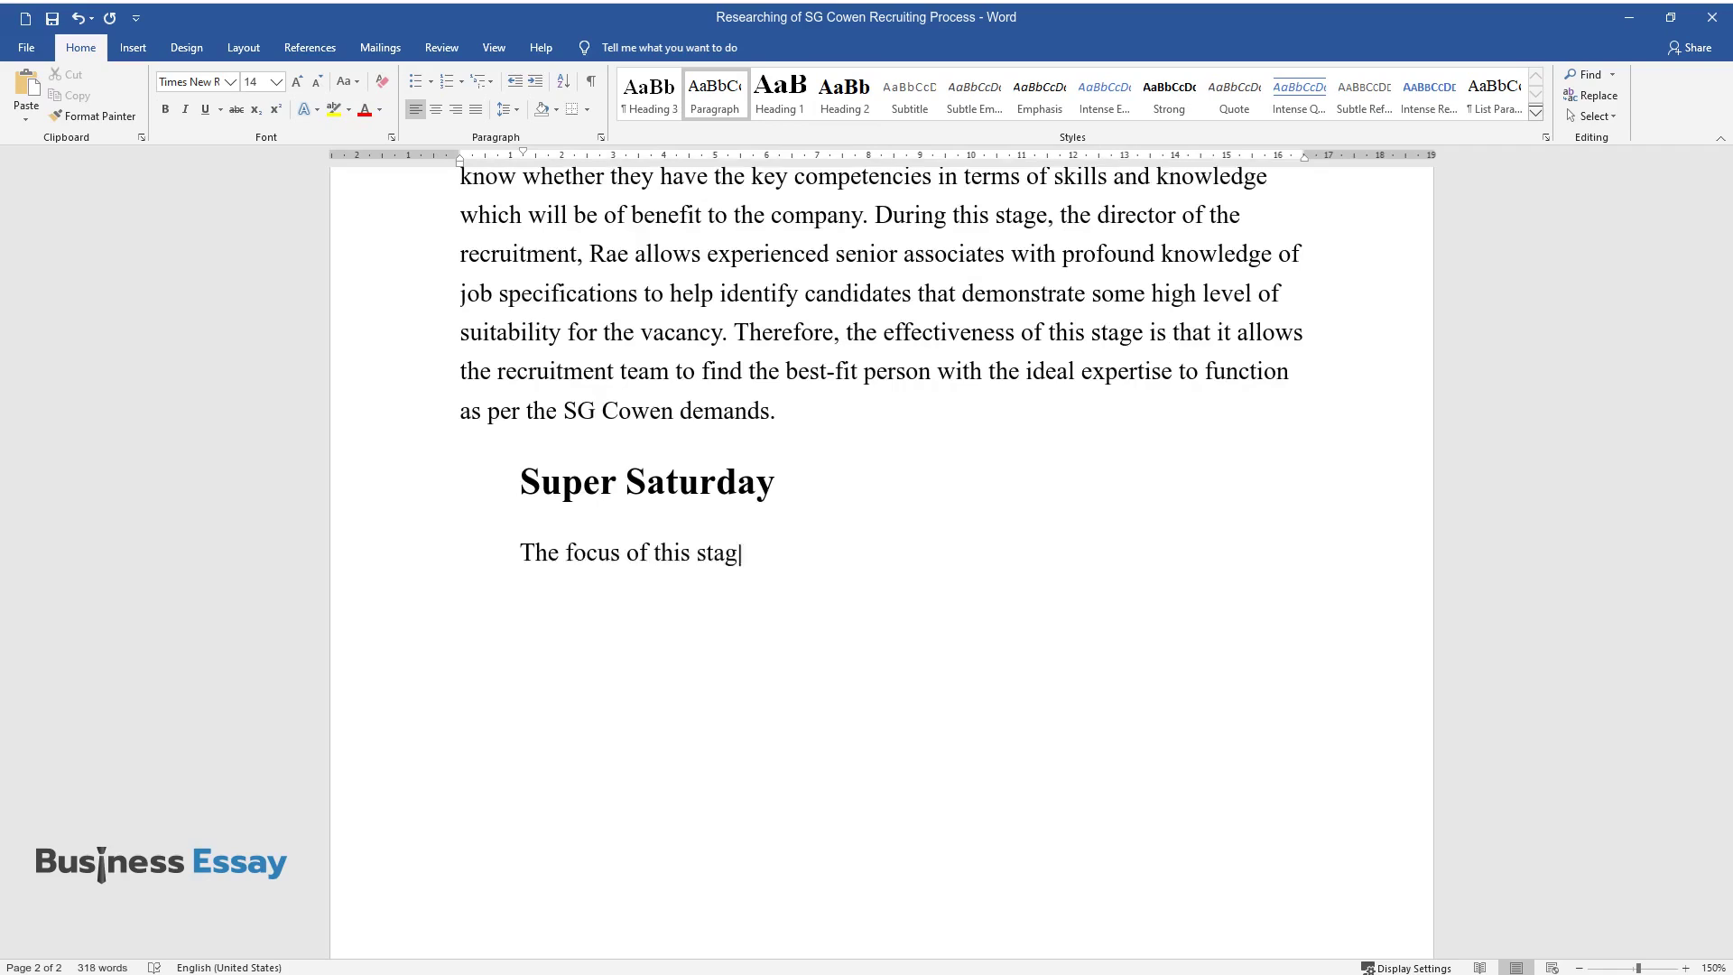
pyautogui.write('racterized by candidates re')
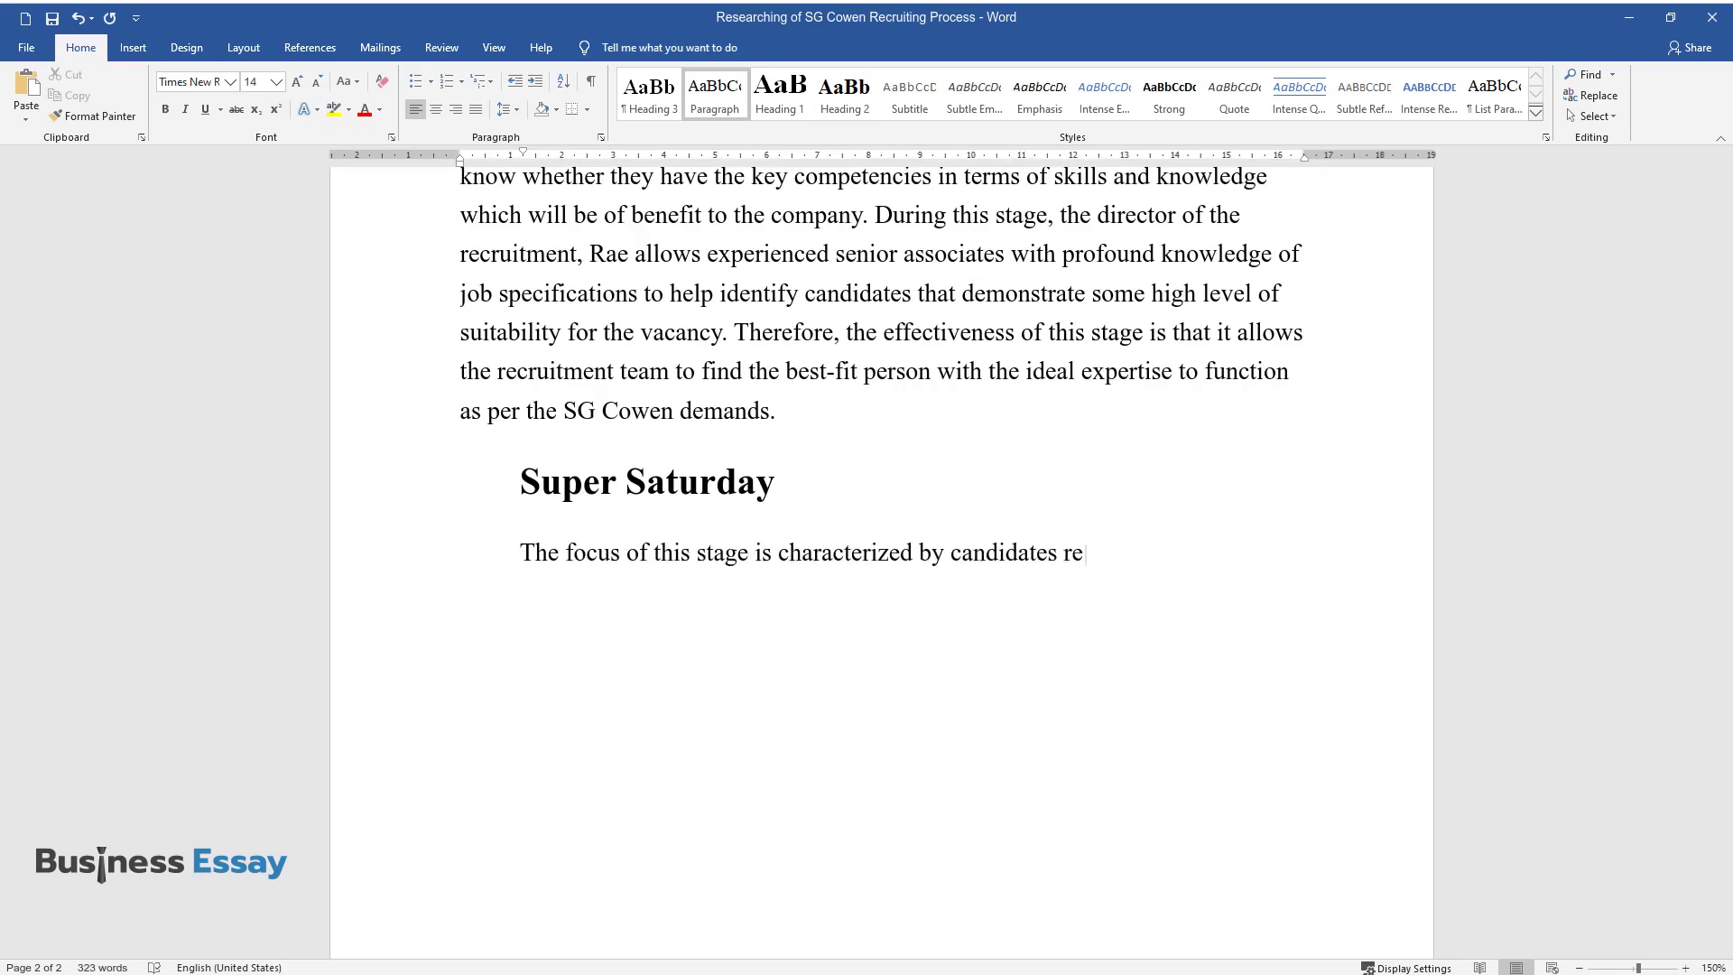
pyautogui.write('ceiving five interviews each lasting')
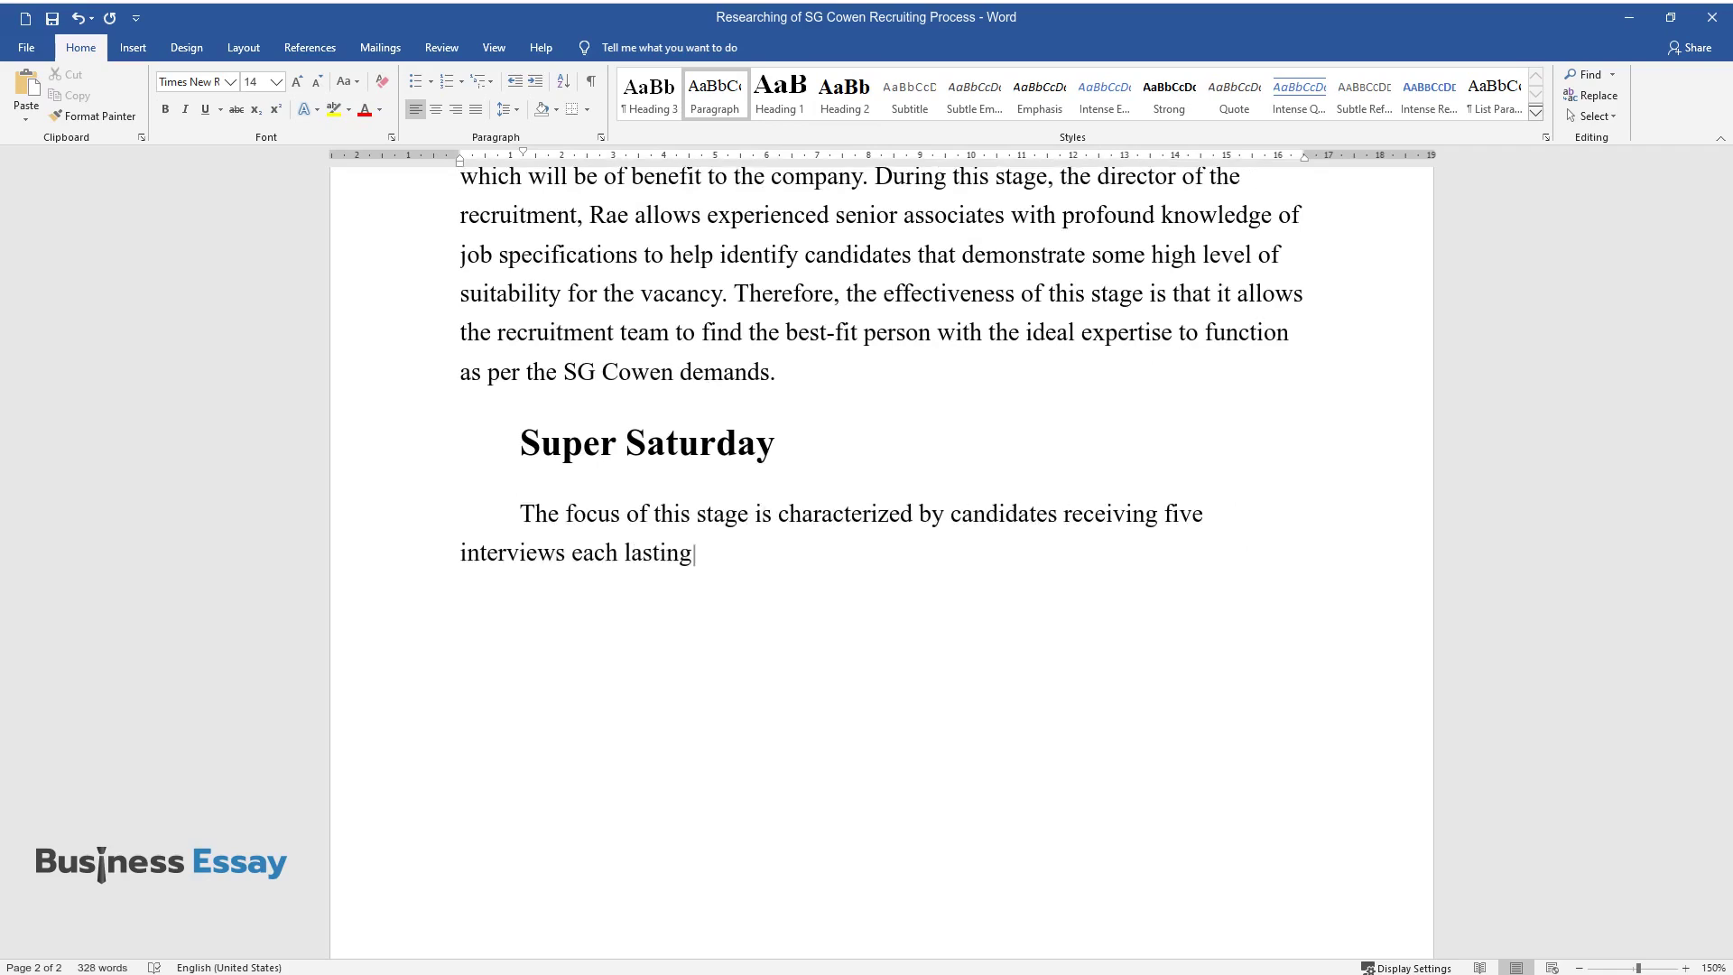
pyautogui.write(' for about thirty minutes. This stag')
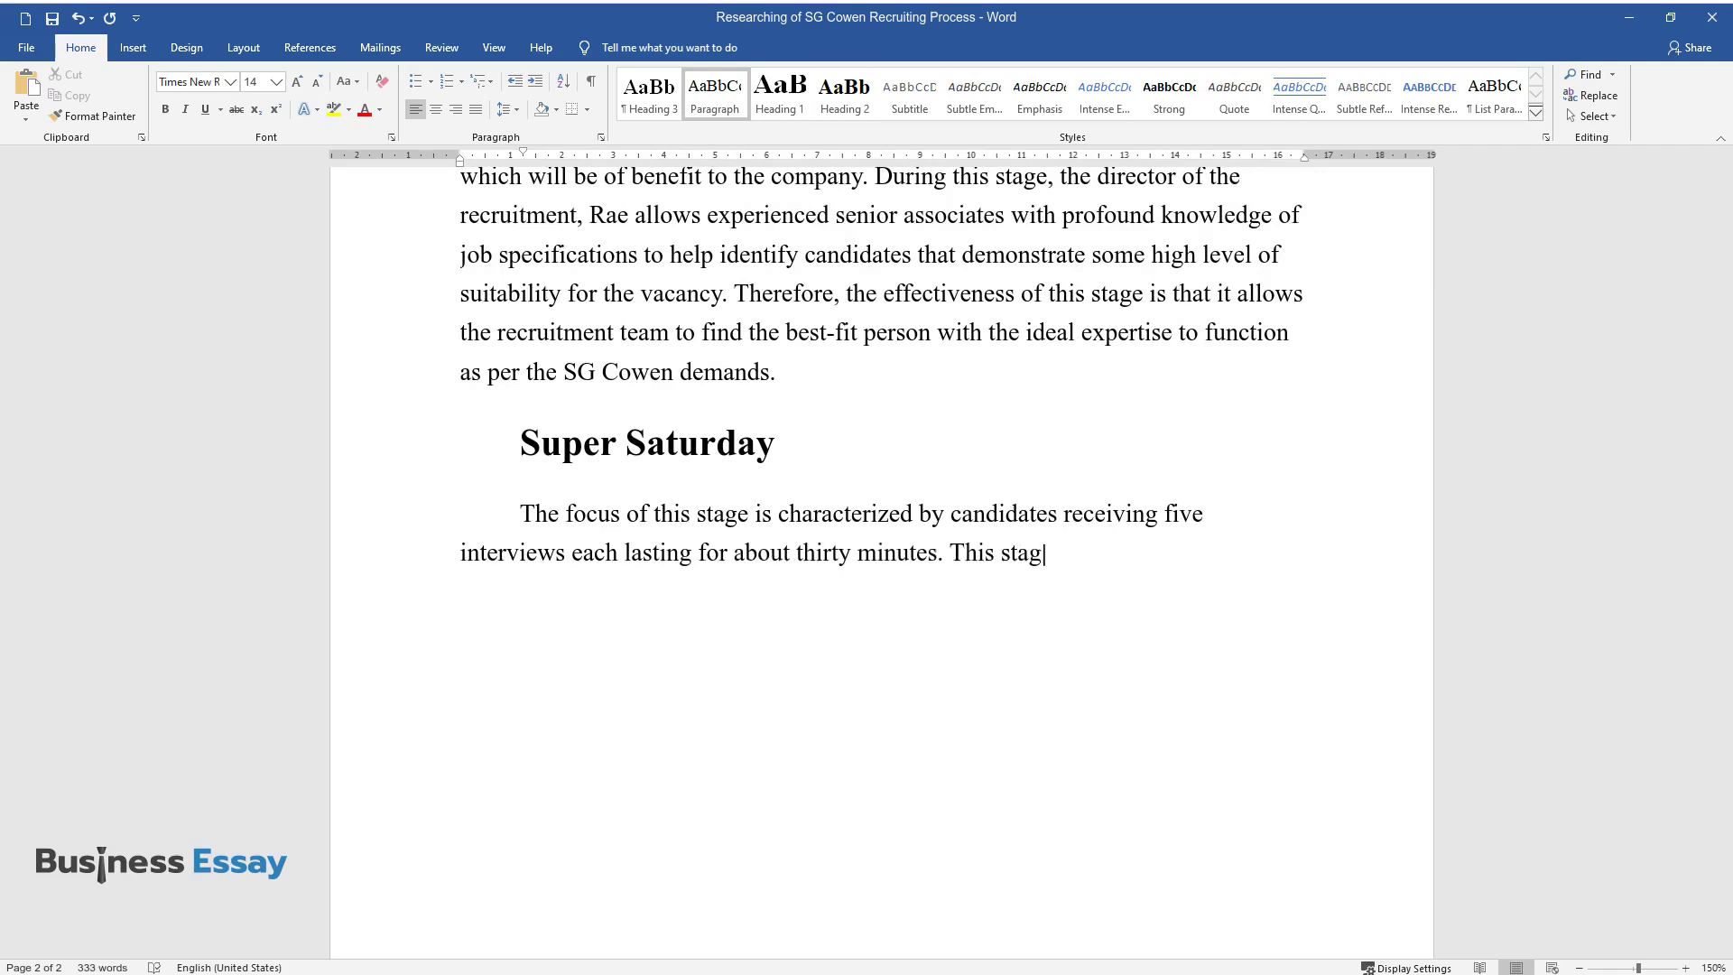
pyautogui.write('e is mainly effective becaus')
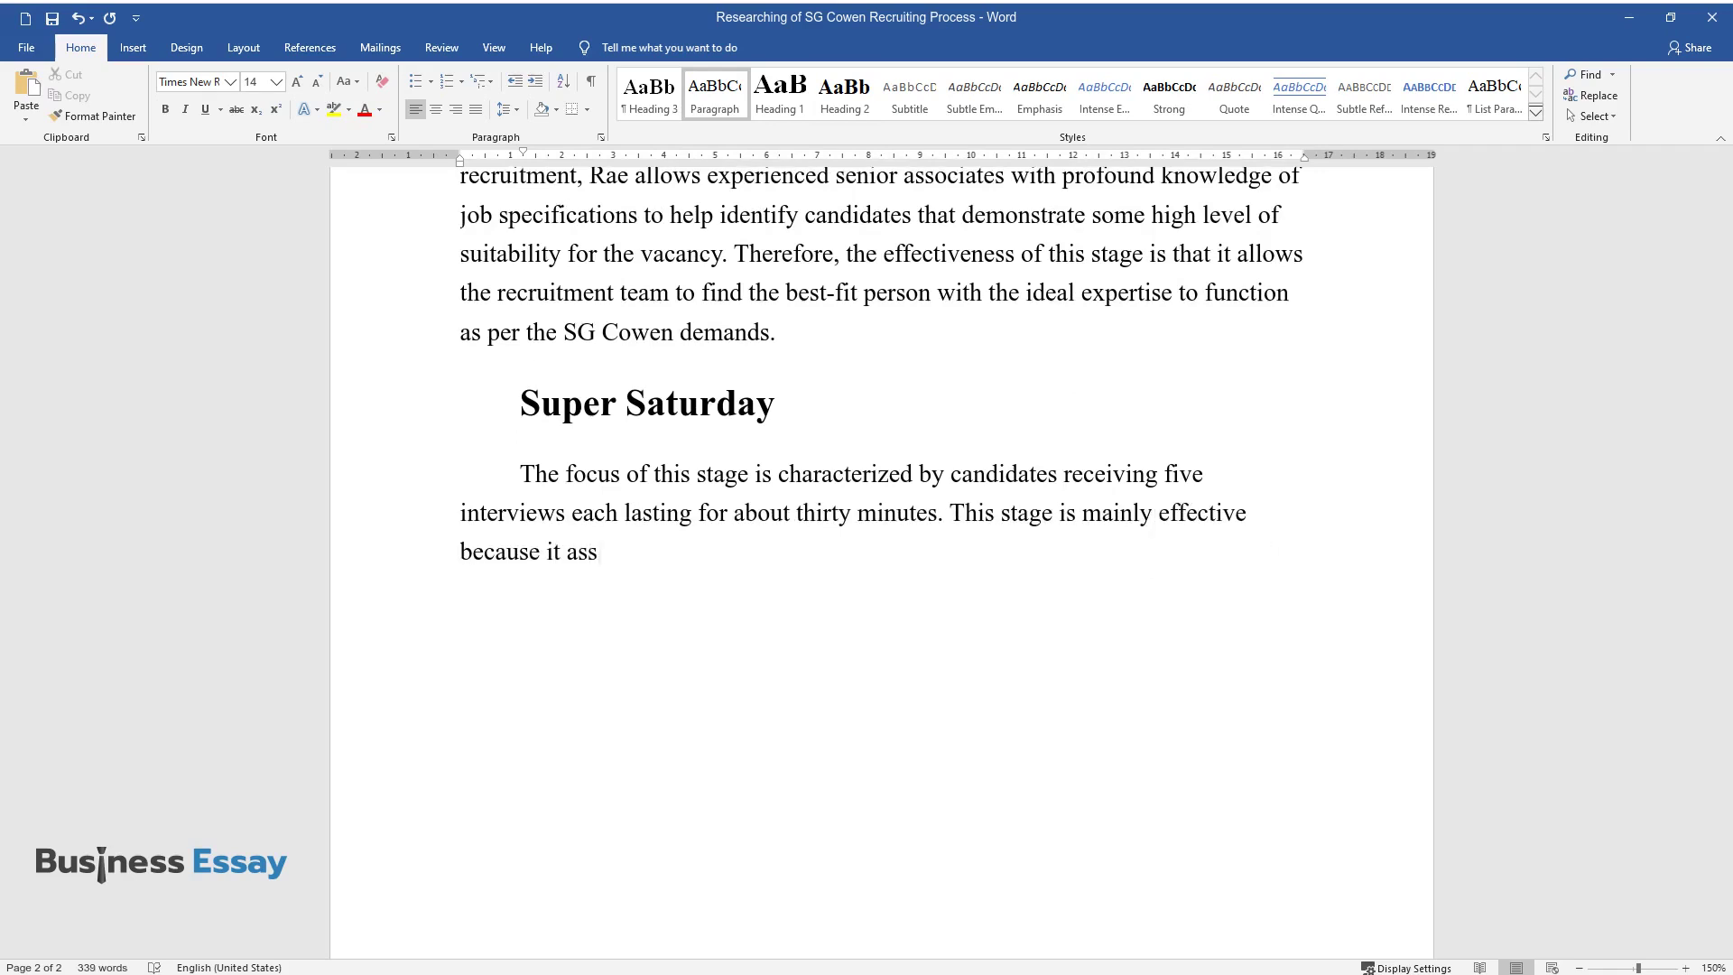
pyautogui.write('e it assesses the personality of the candidat')
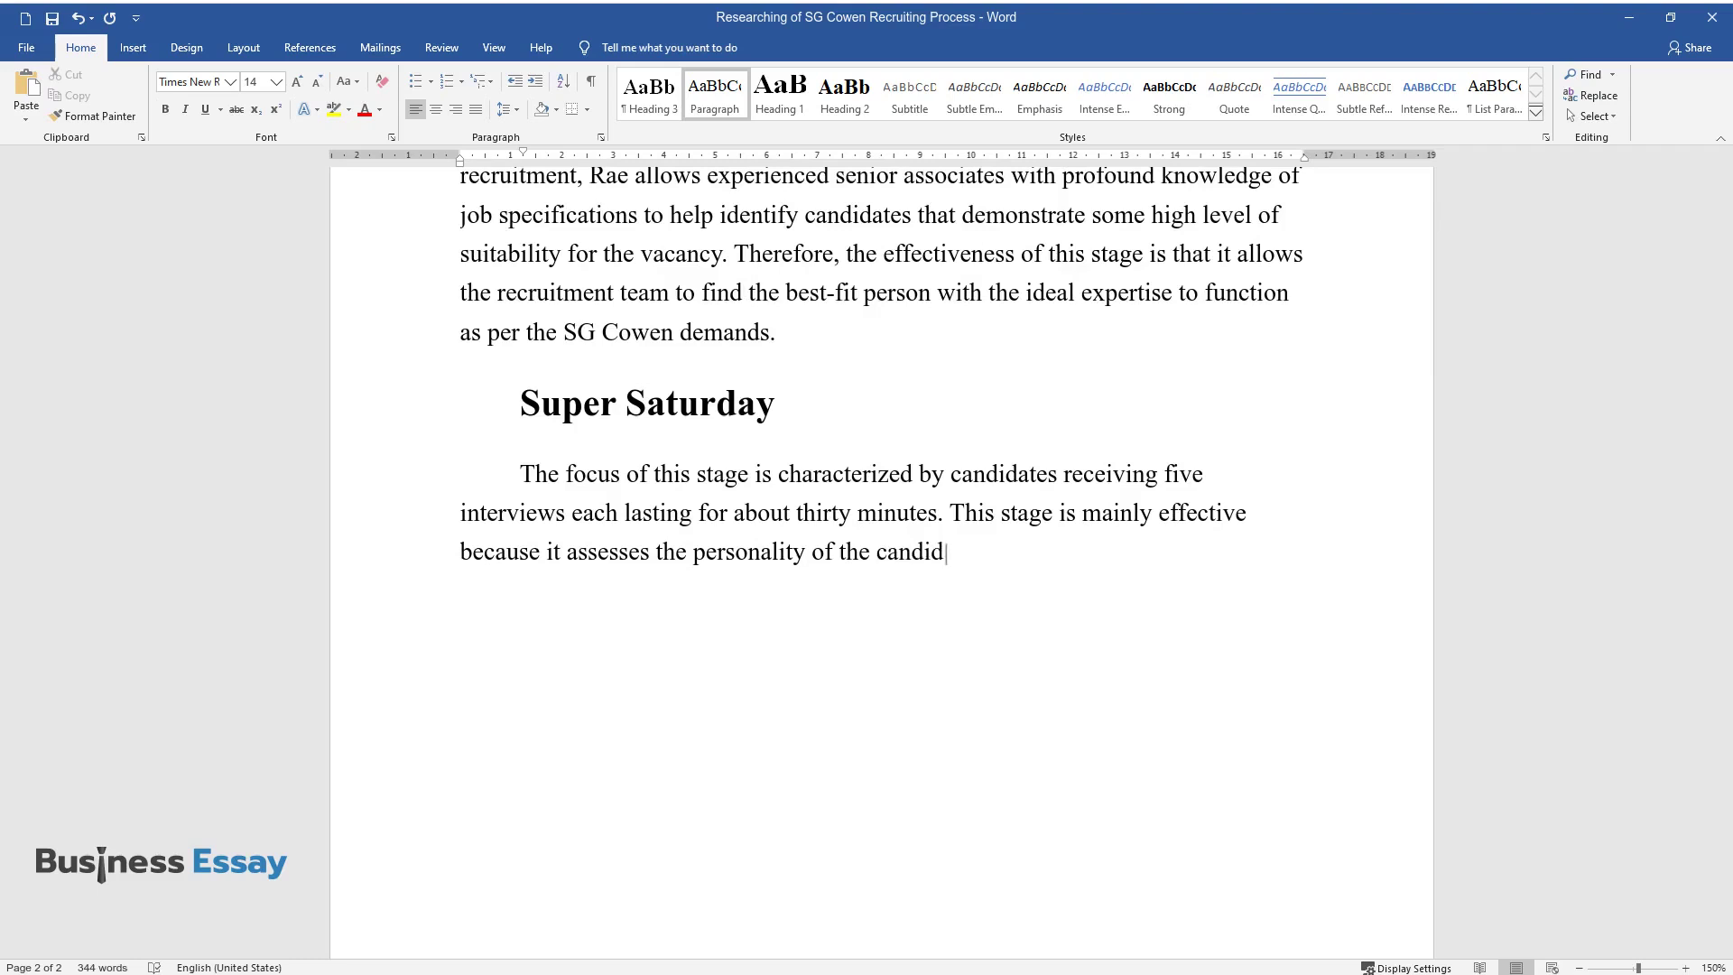
pyautogui.write('es which is relevant in determinin')
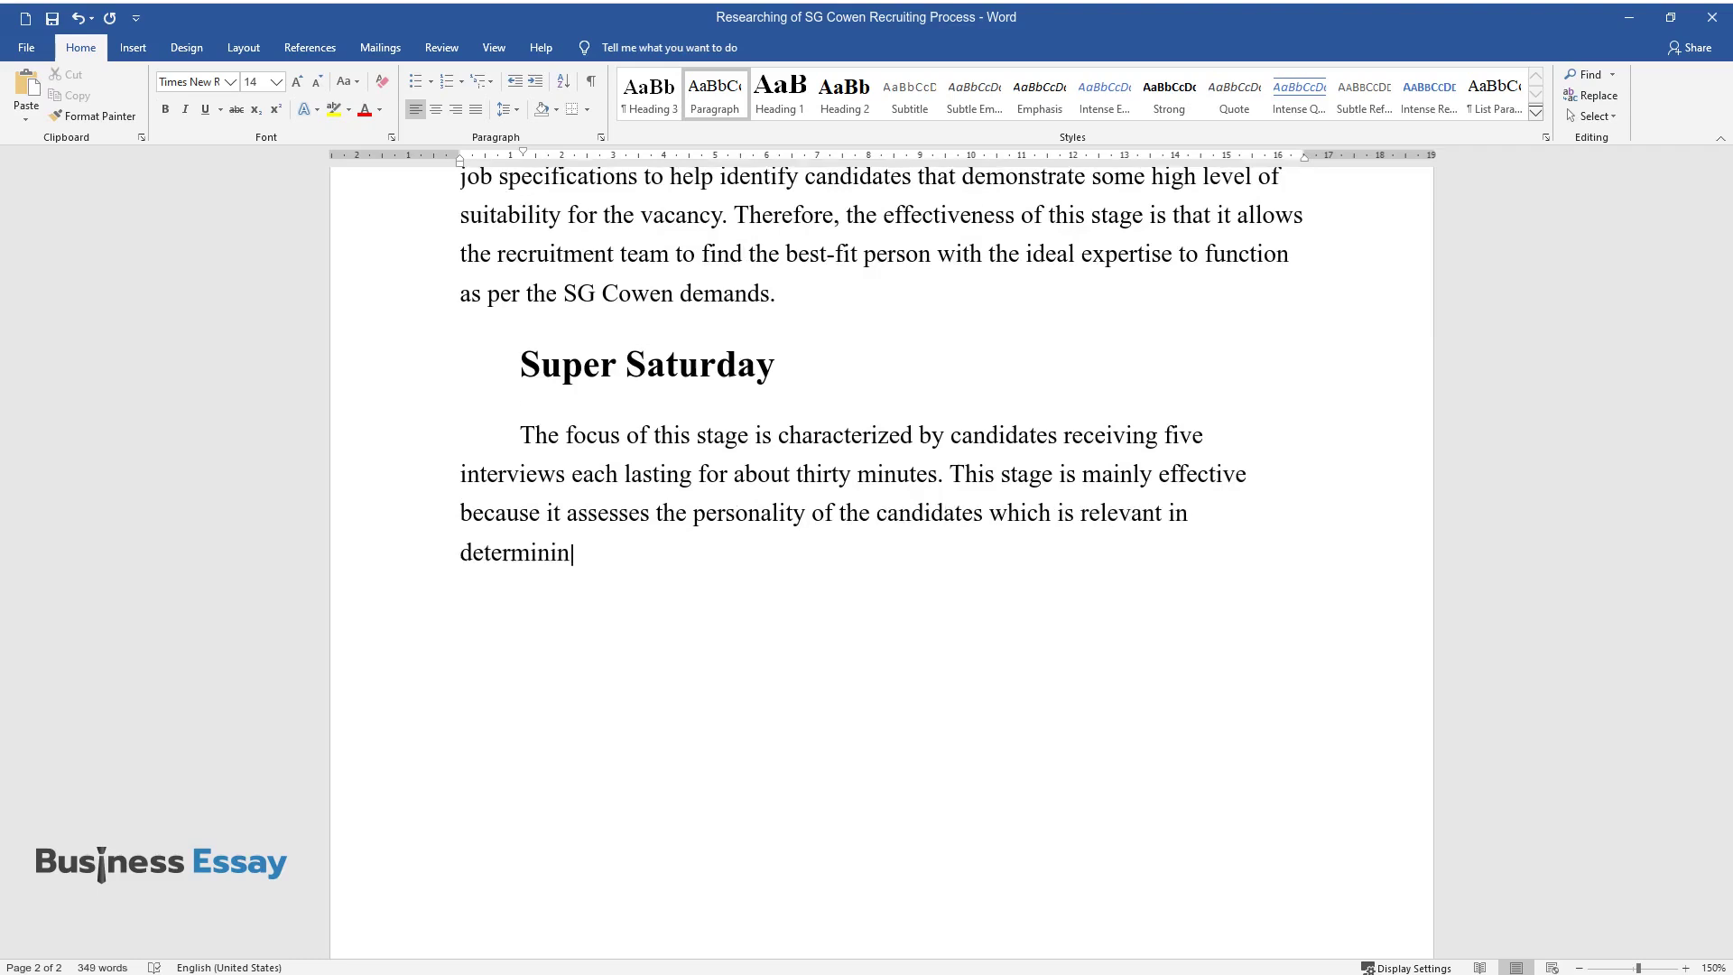
pyautogui.write('g if they are stable and will work for a lon')
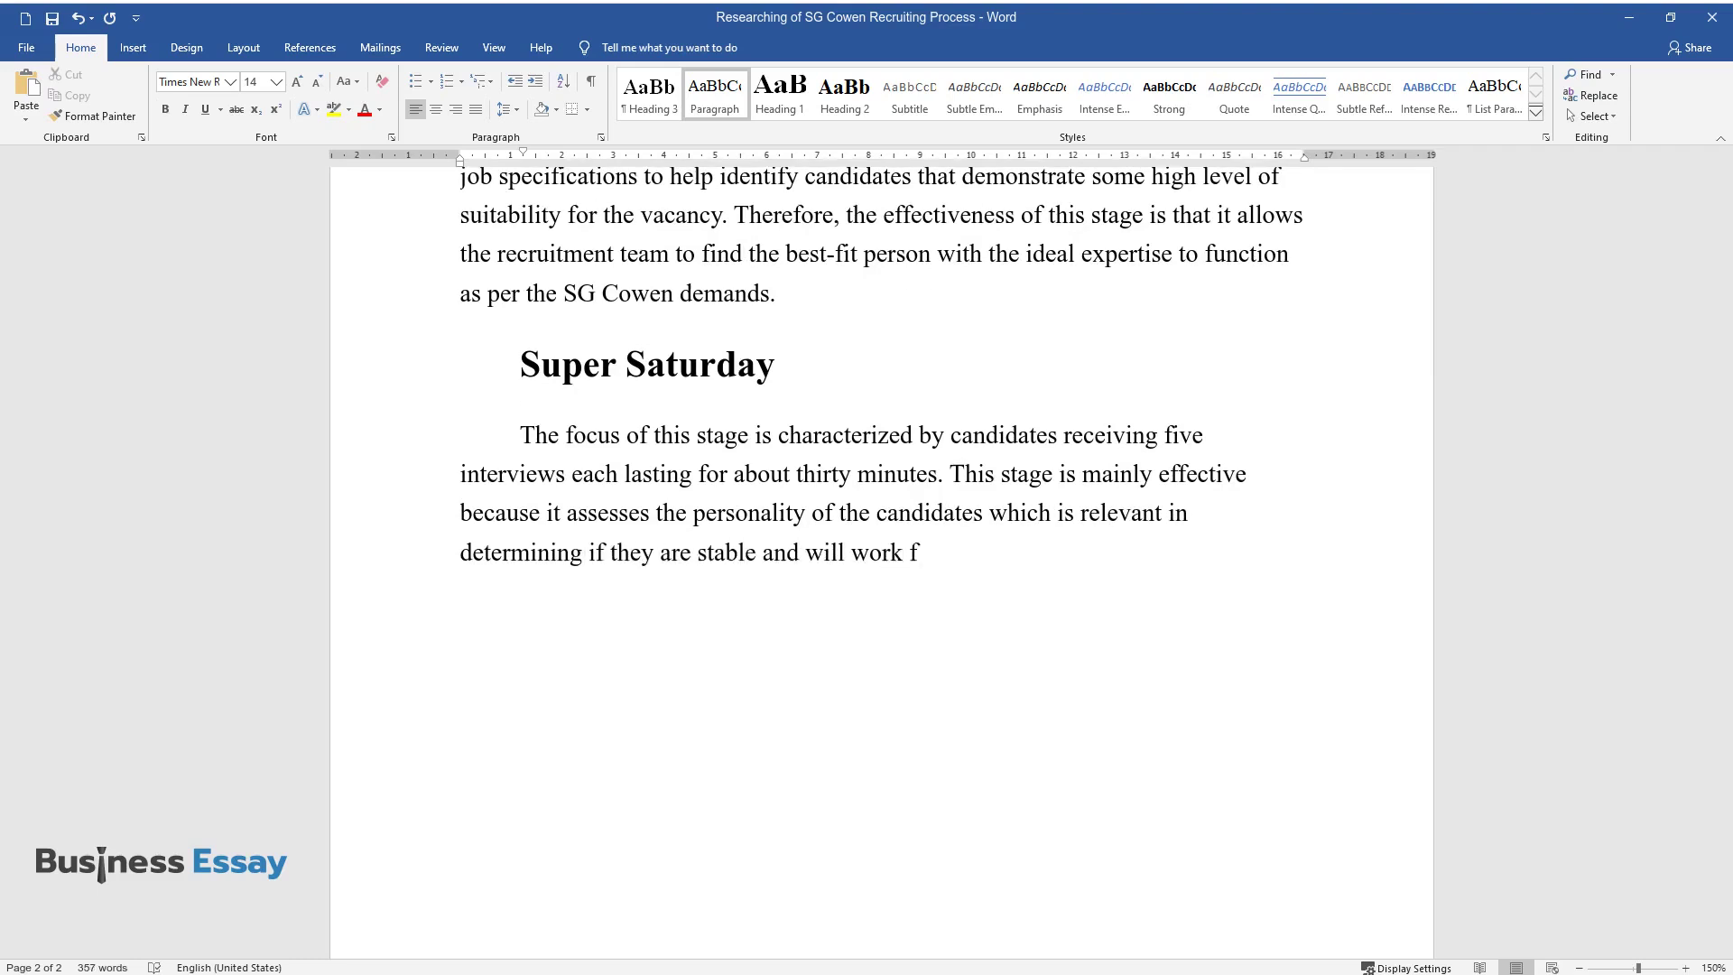
pyautogui.write('g time so as to avoid the extra cost of doing constant')
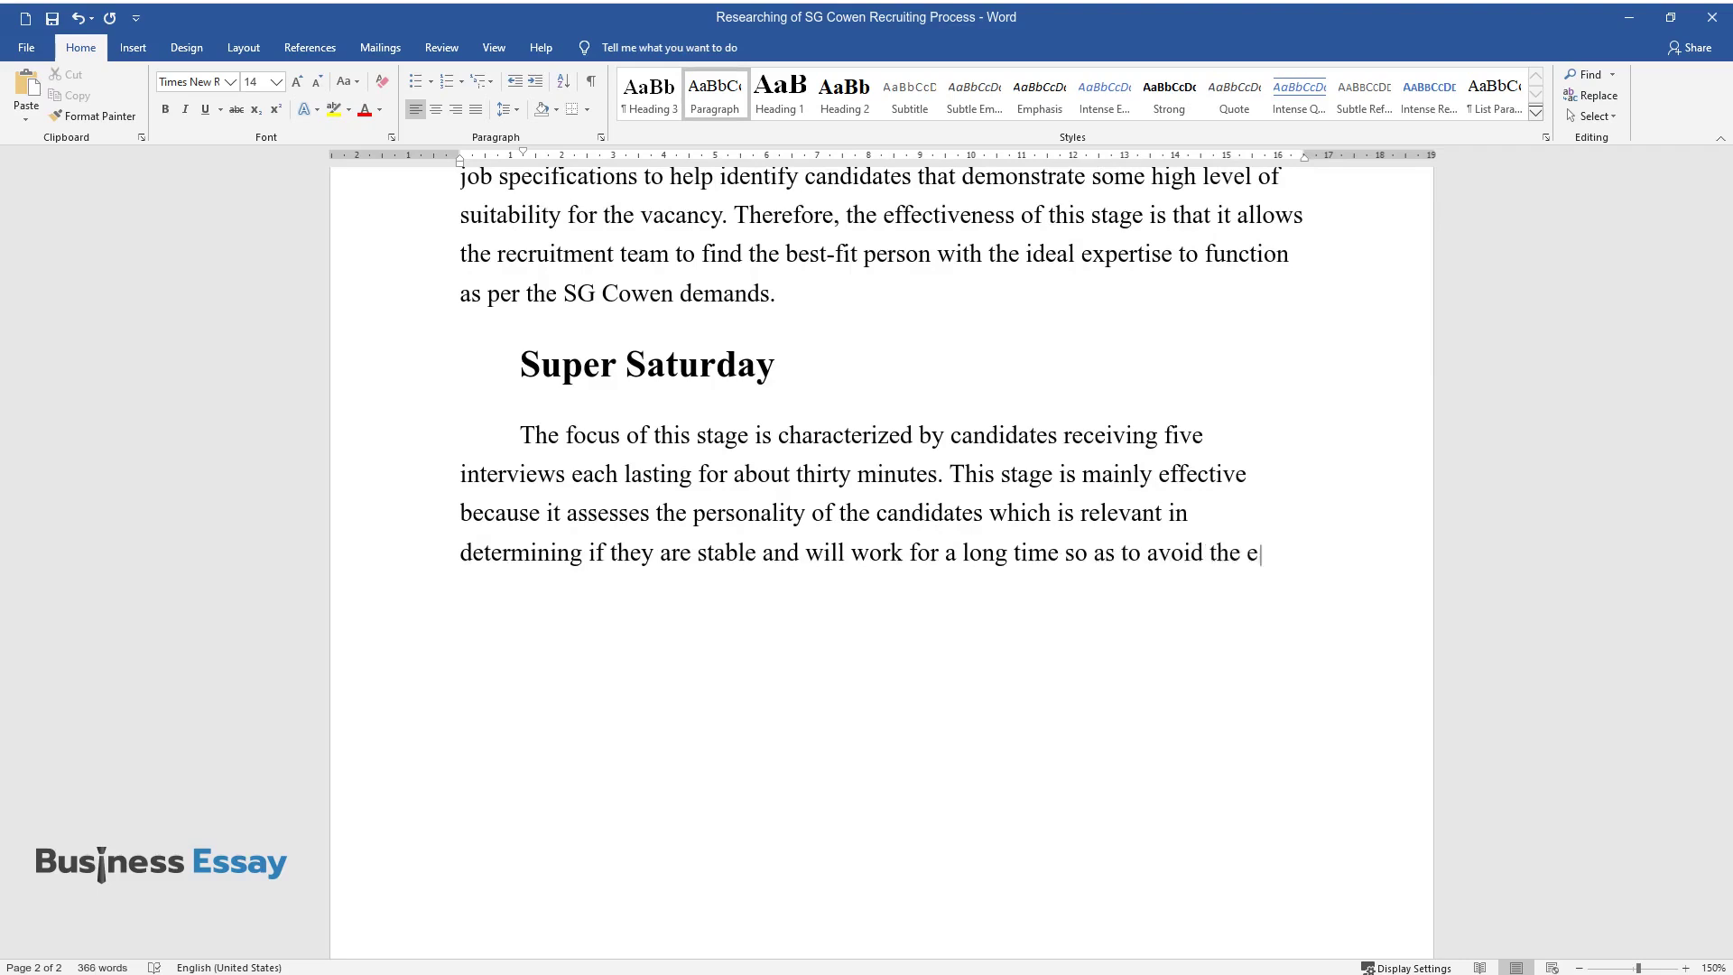
pyautogui.write(' recruitm')
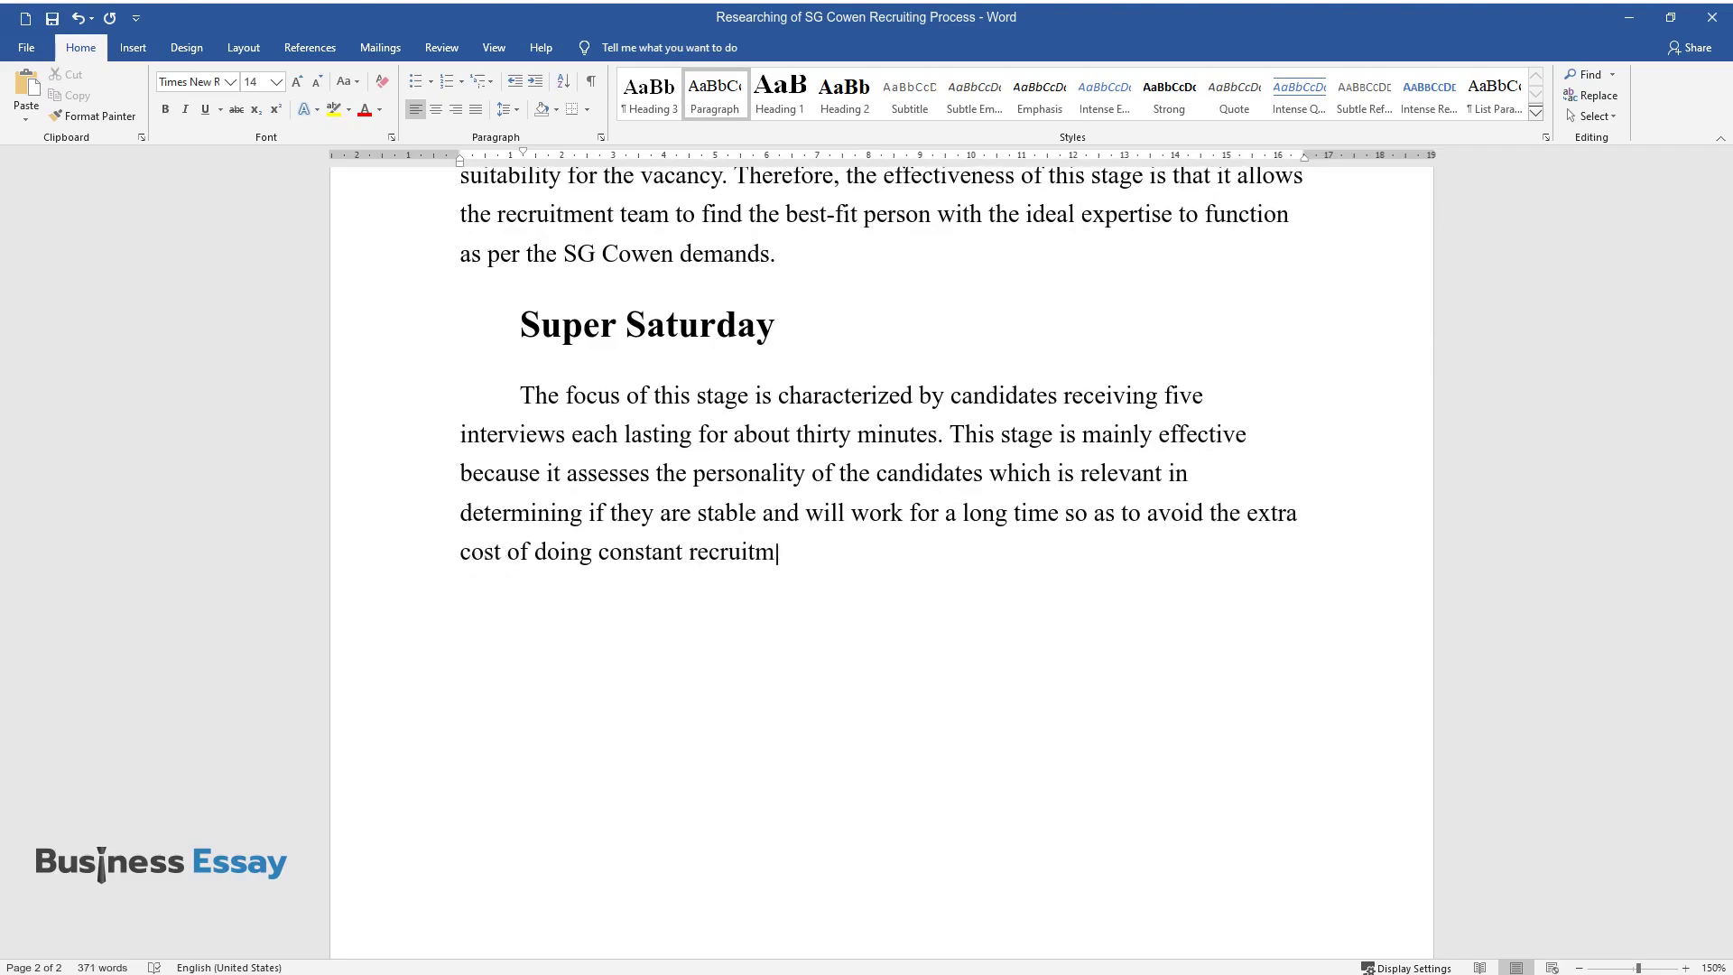
pyautogui.write('ent. Remarkably, people with differe')
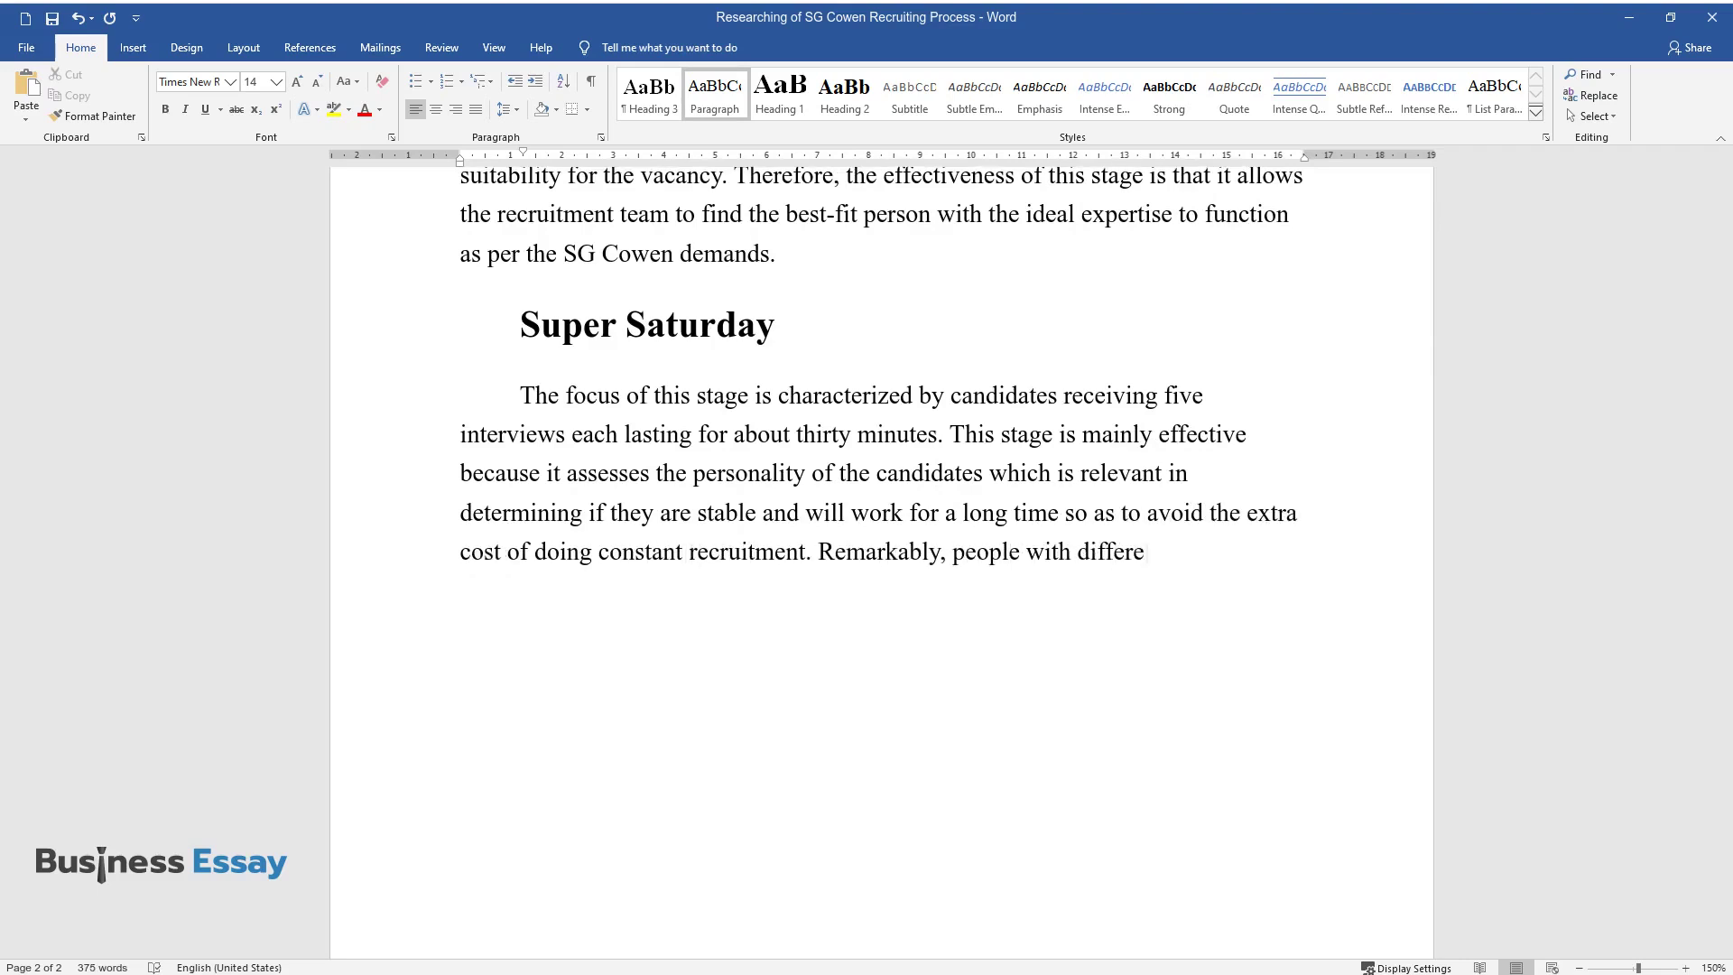
pyautogui.write('nt personalities are often suited fo')
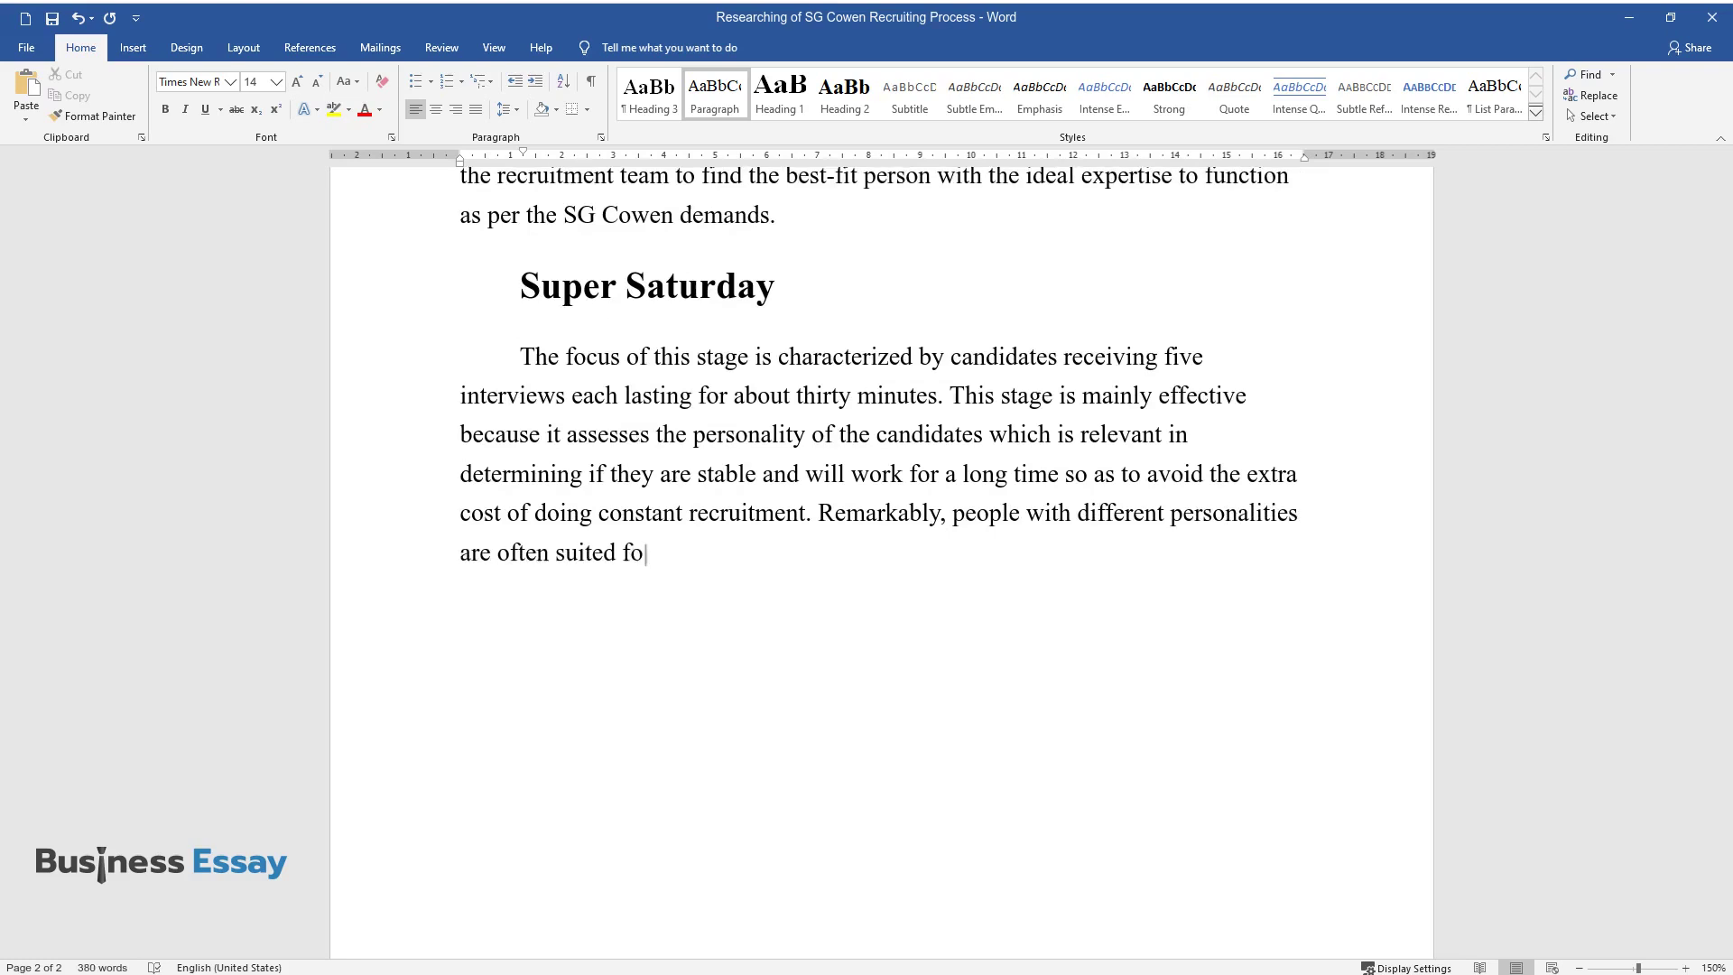
pyautogui.write('r different types of jobs. For SG C')
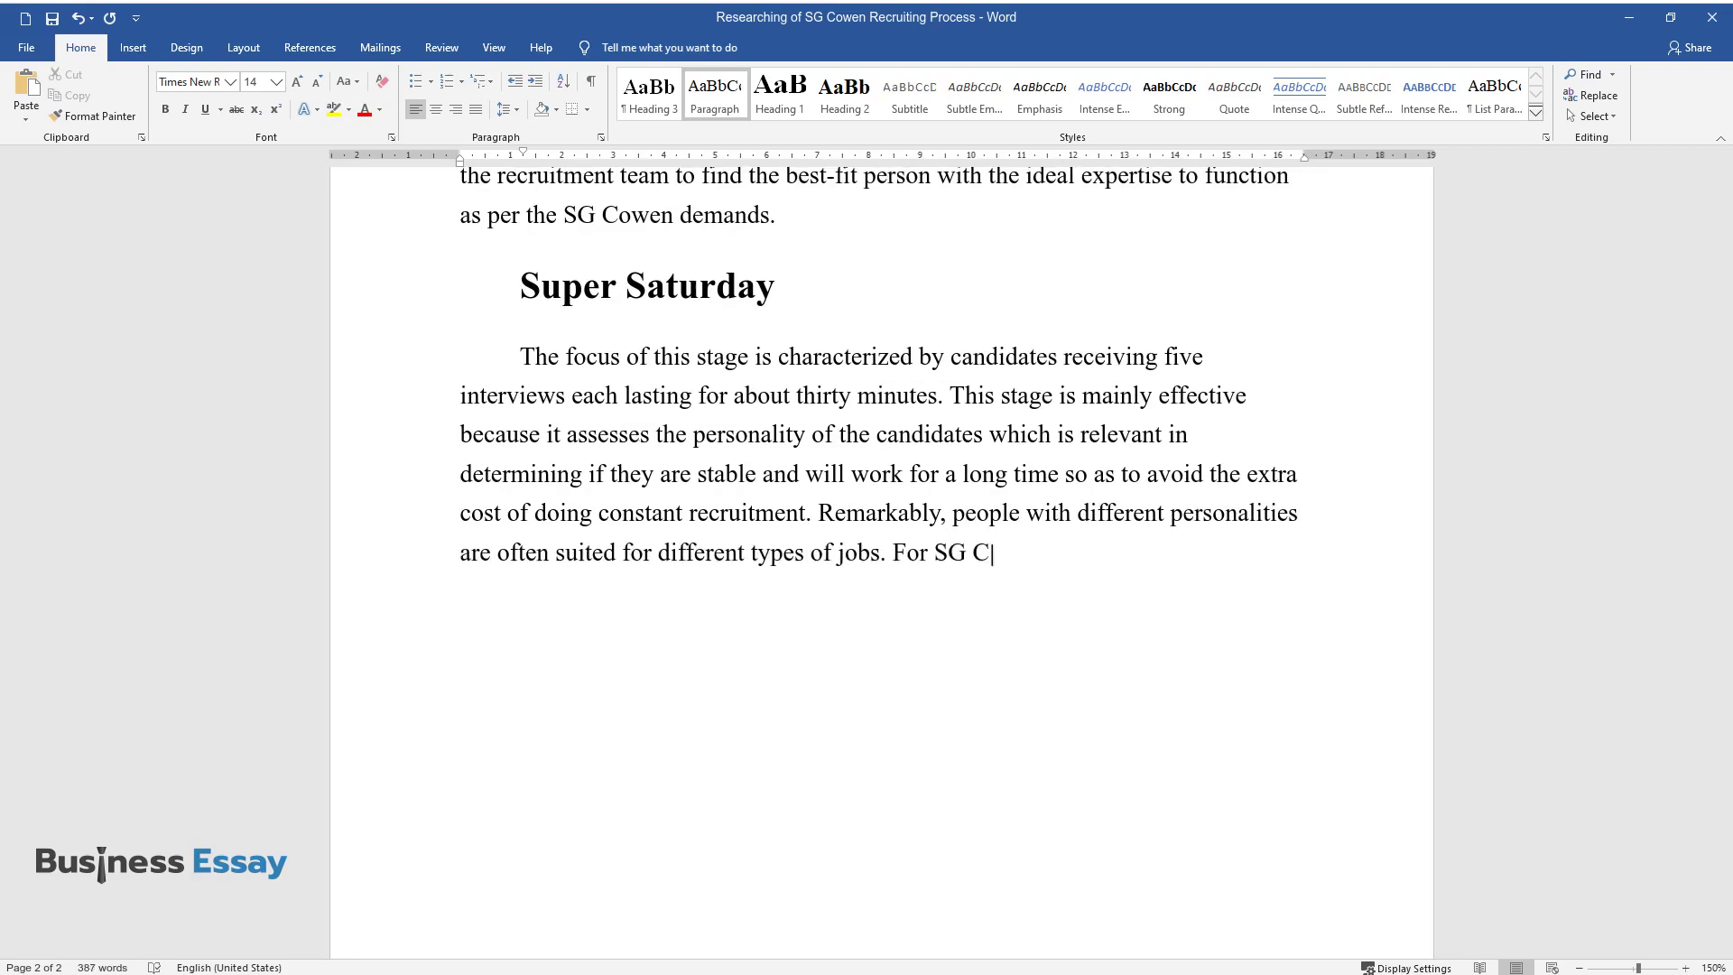
pyautogui.write('owen, being in the banking sector it')
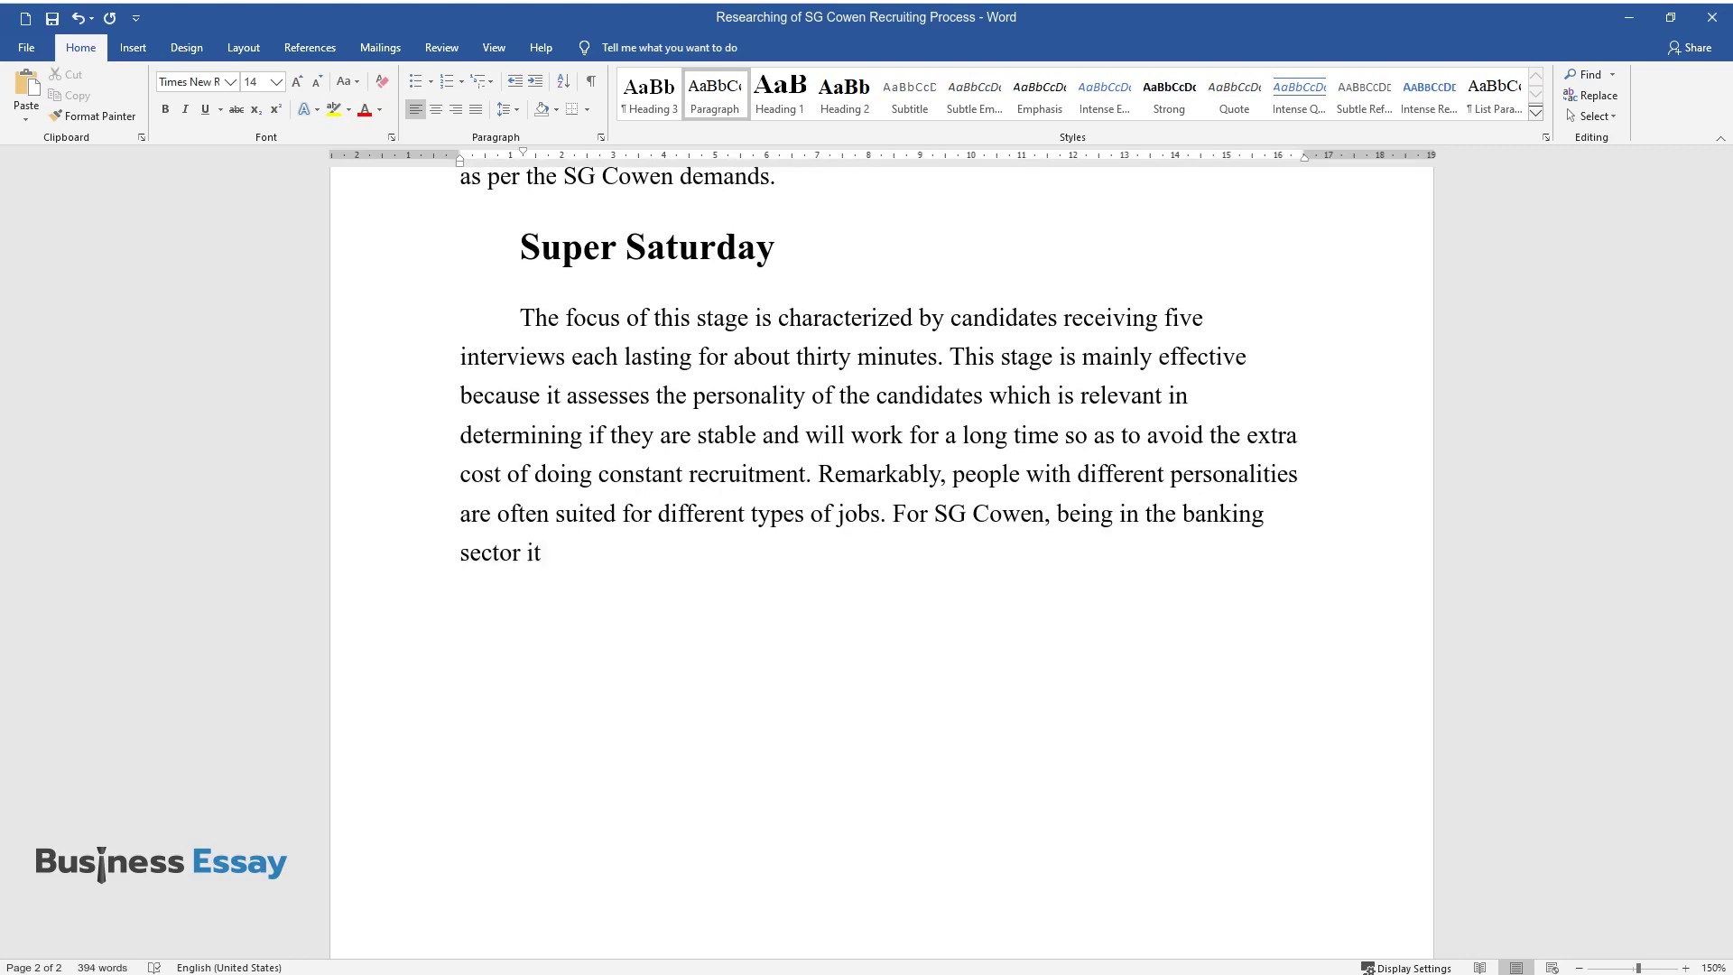
pyautogui.write(' is important to take a considerabl')
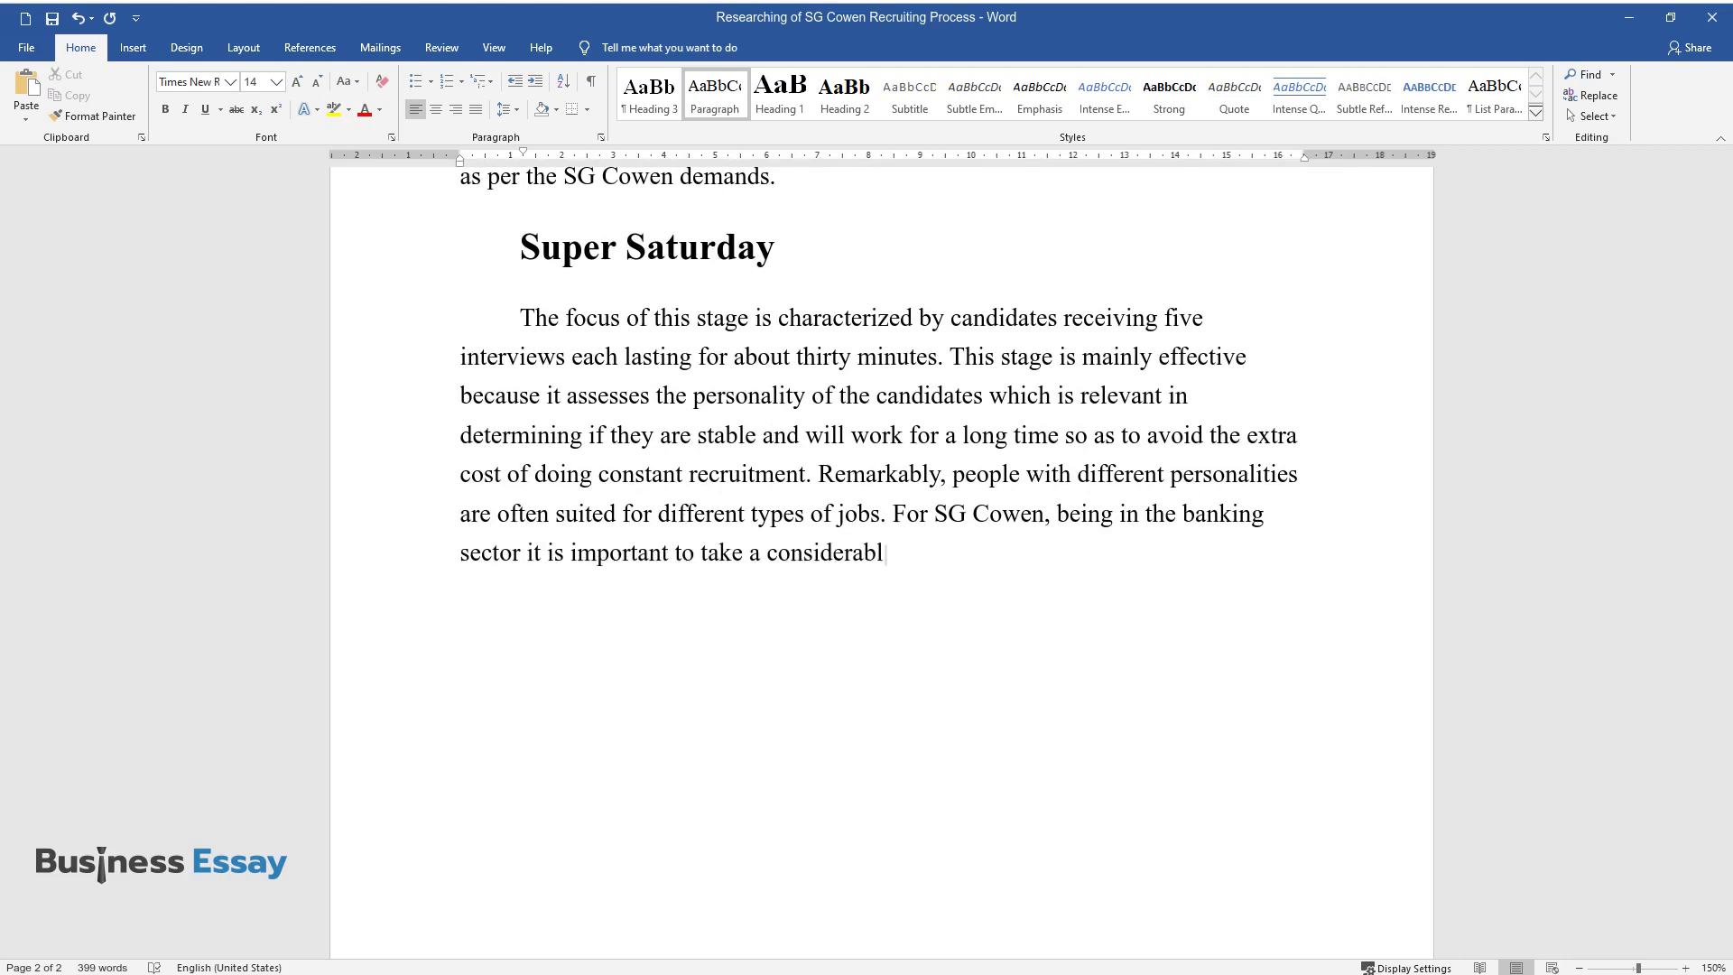
pyautogui.write('e amount of time in deciding the bes')
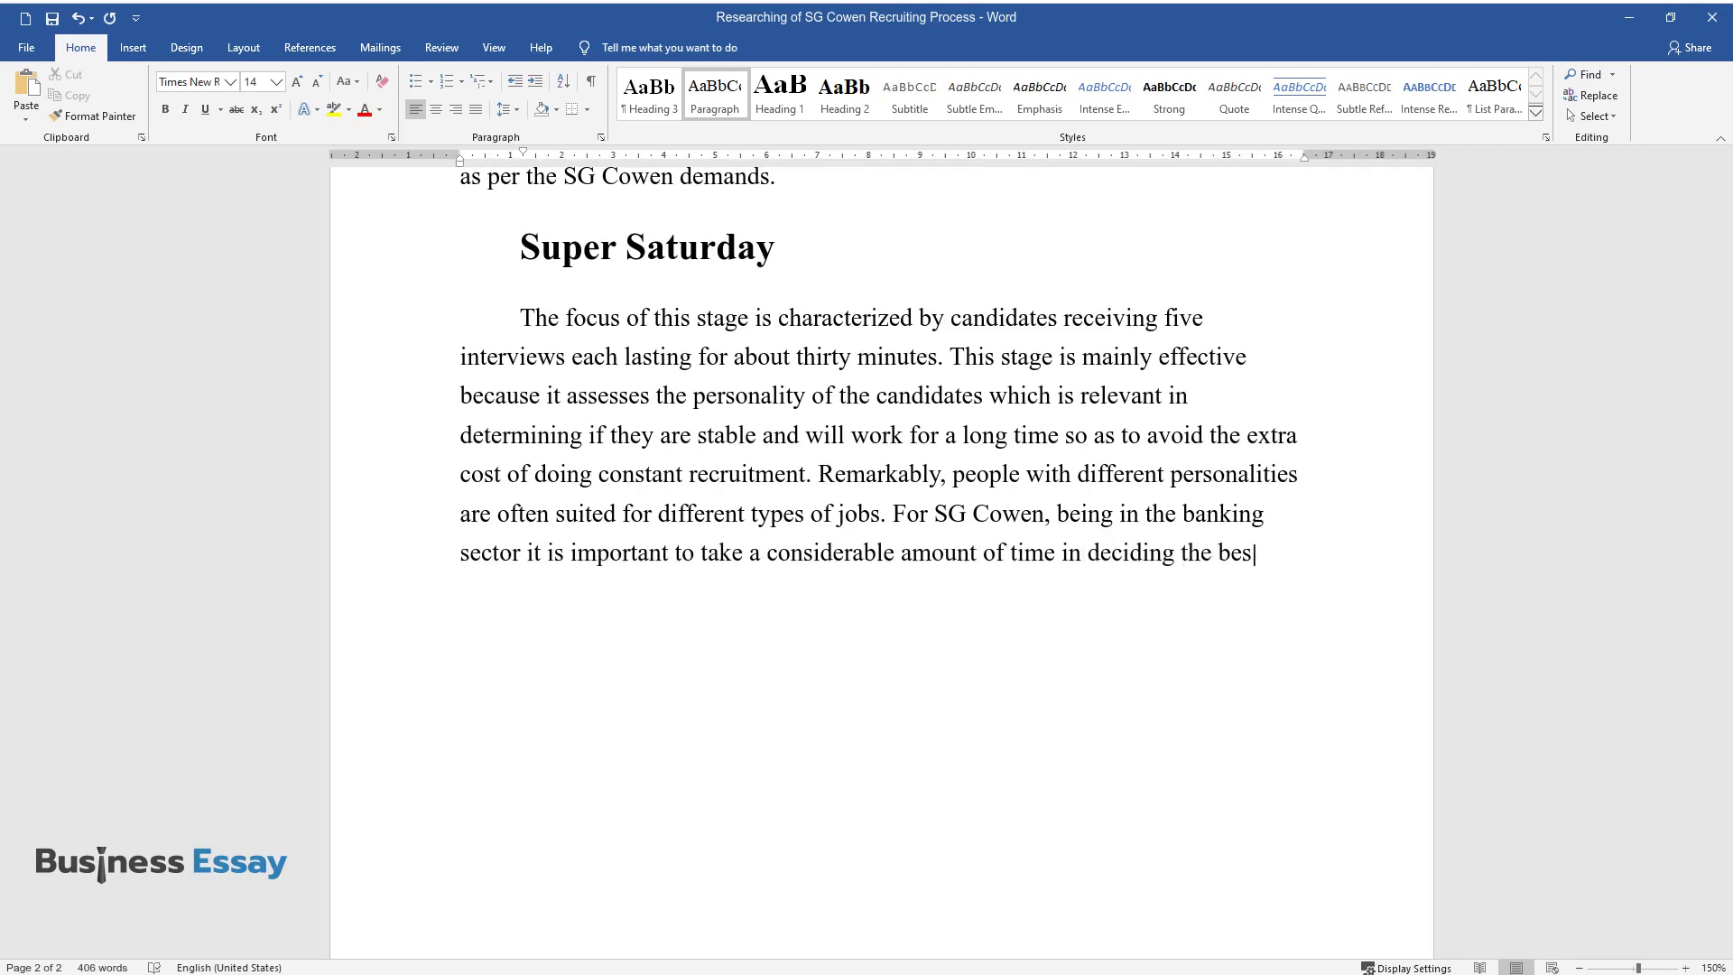
pyautogui.write('t personality given the fact that th')
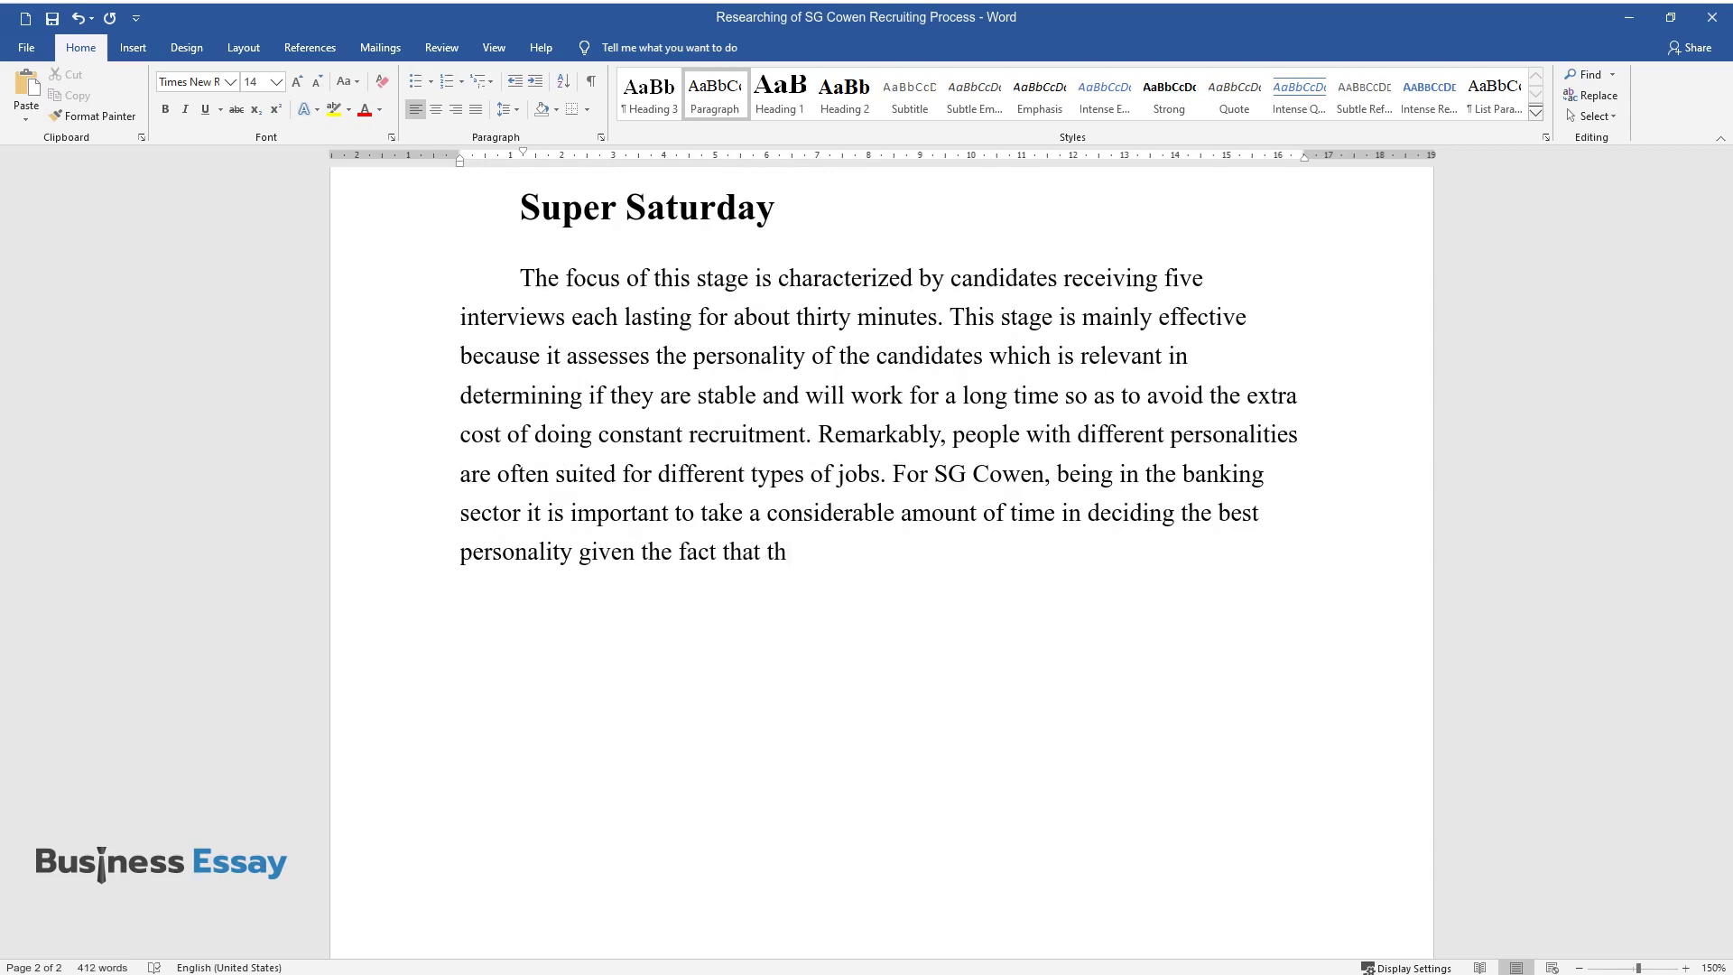
pyautogui.write('e industry is among those with a hig')
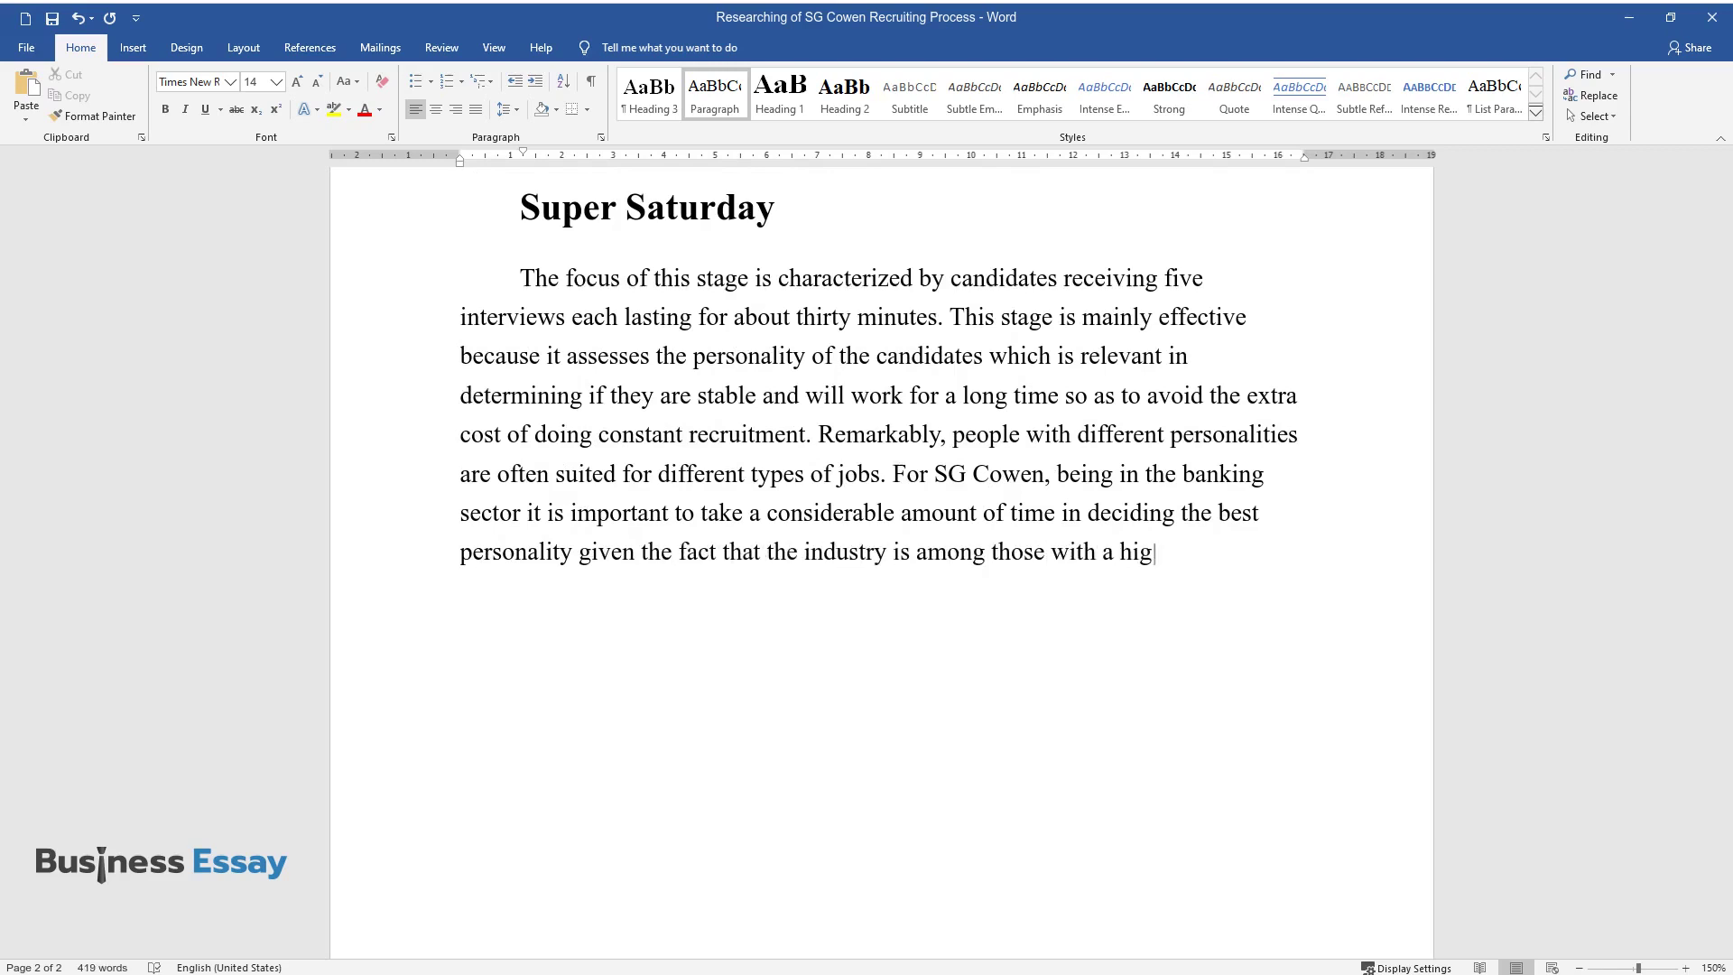
pyautogui.write('h rate of turnover.')
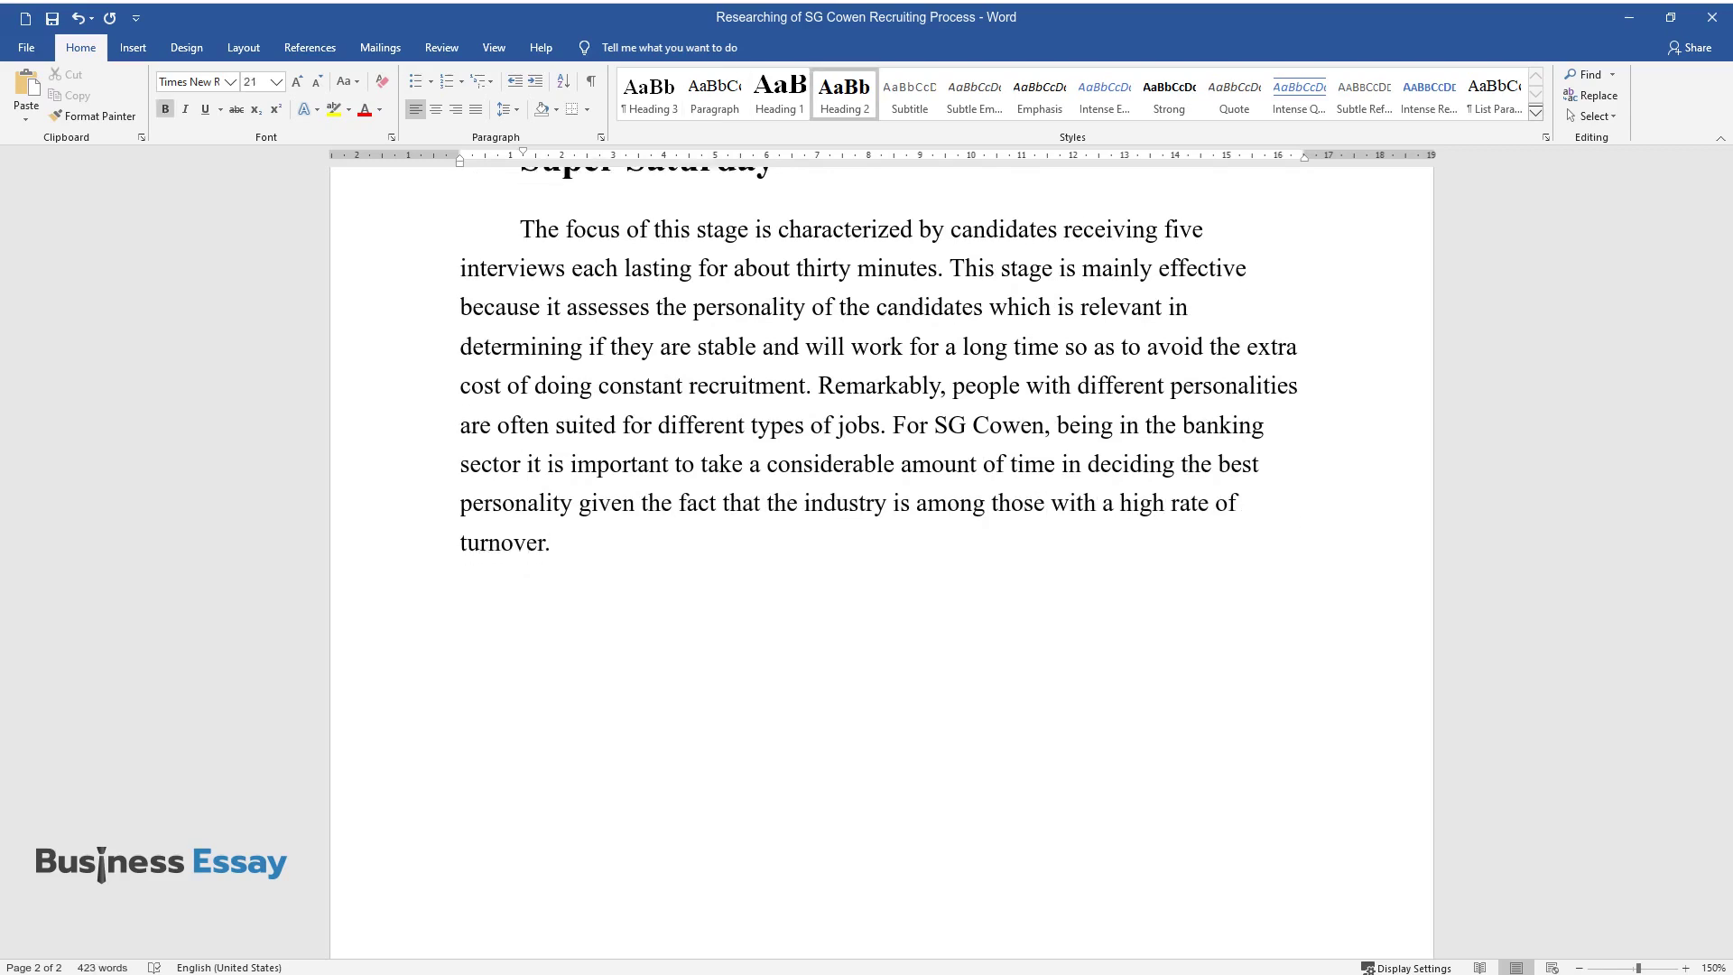
pyautogui.press('Return')
pyautogui.write('Selection criteria used by')
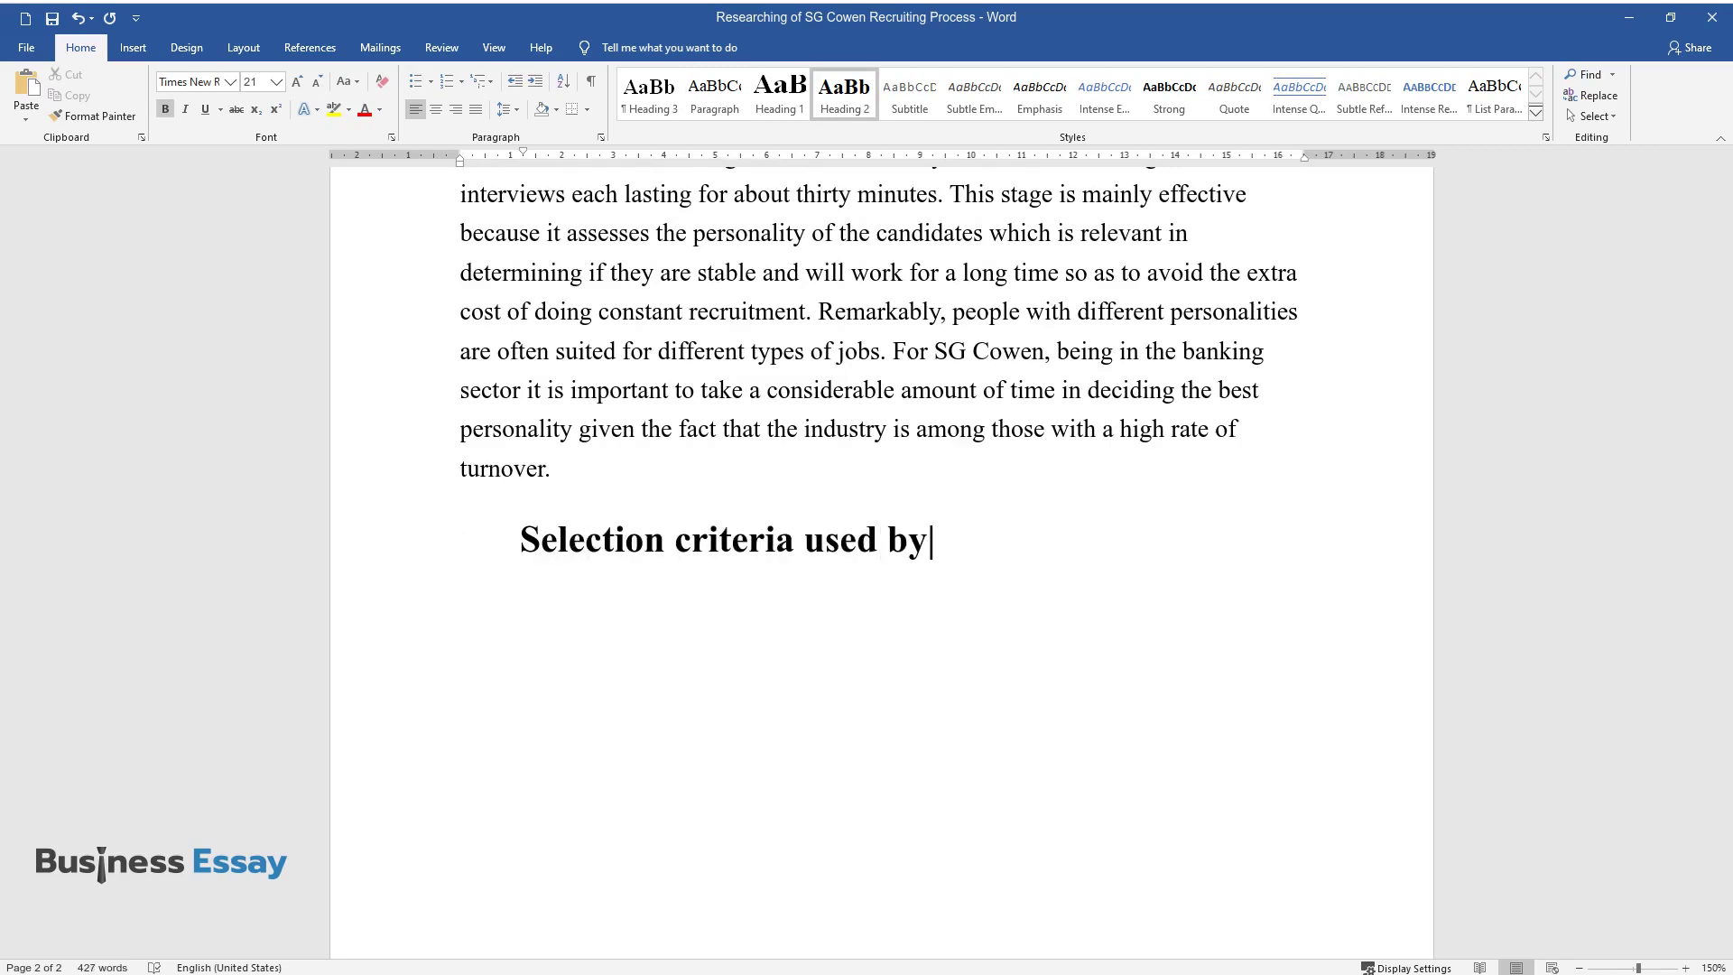
pyautogui.write(' the firm in making hiring ')
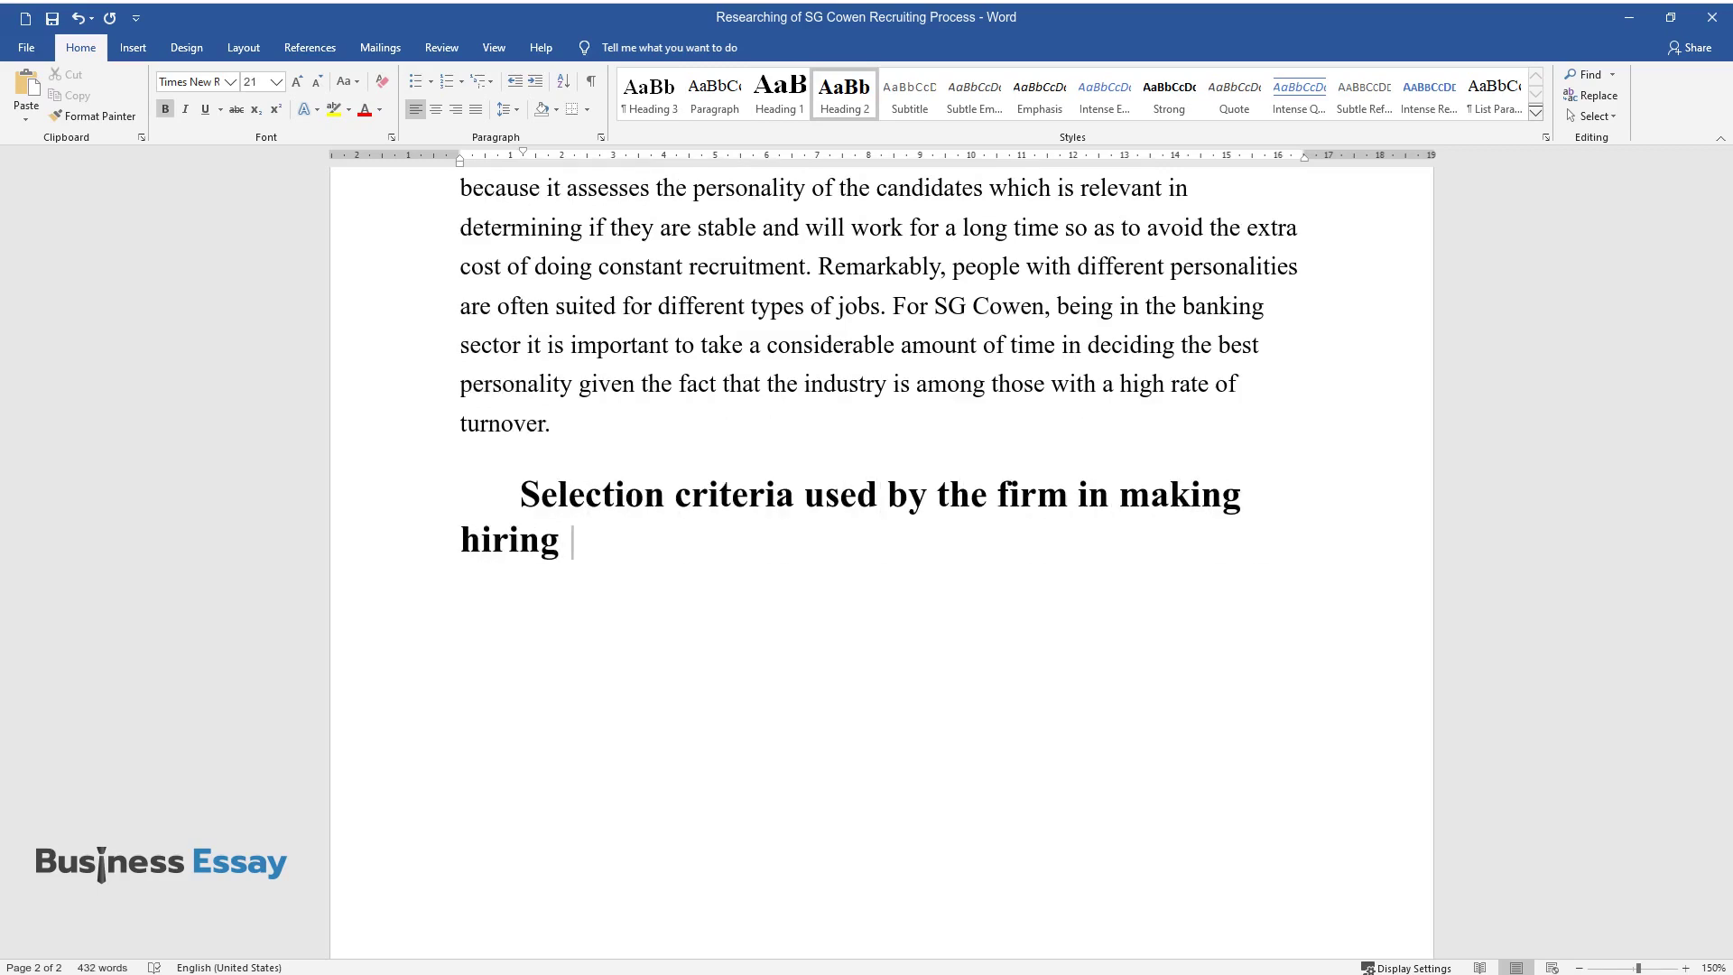
pyautogui.write('decisions')
# Step: Write the paragraph on the hiring director's strategies and recruits from analysts, interns and business schools
pyautogui.press('Return')
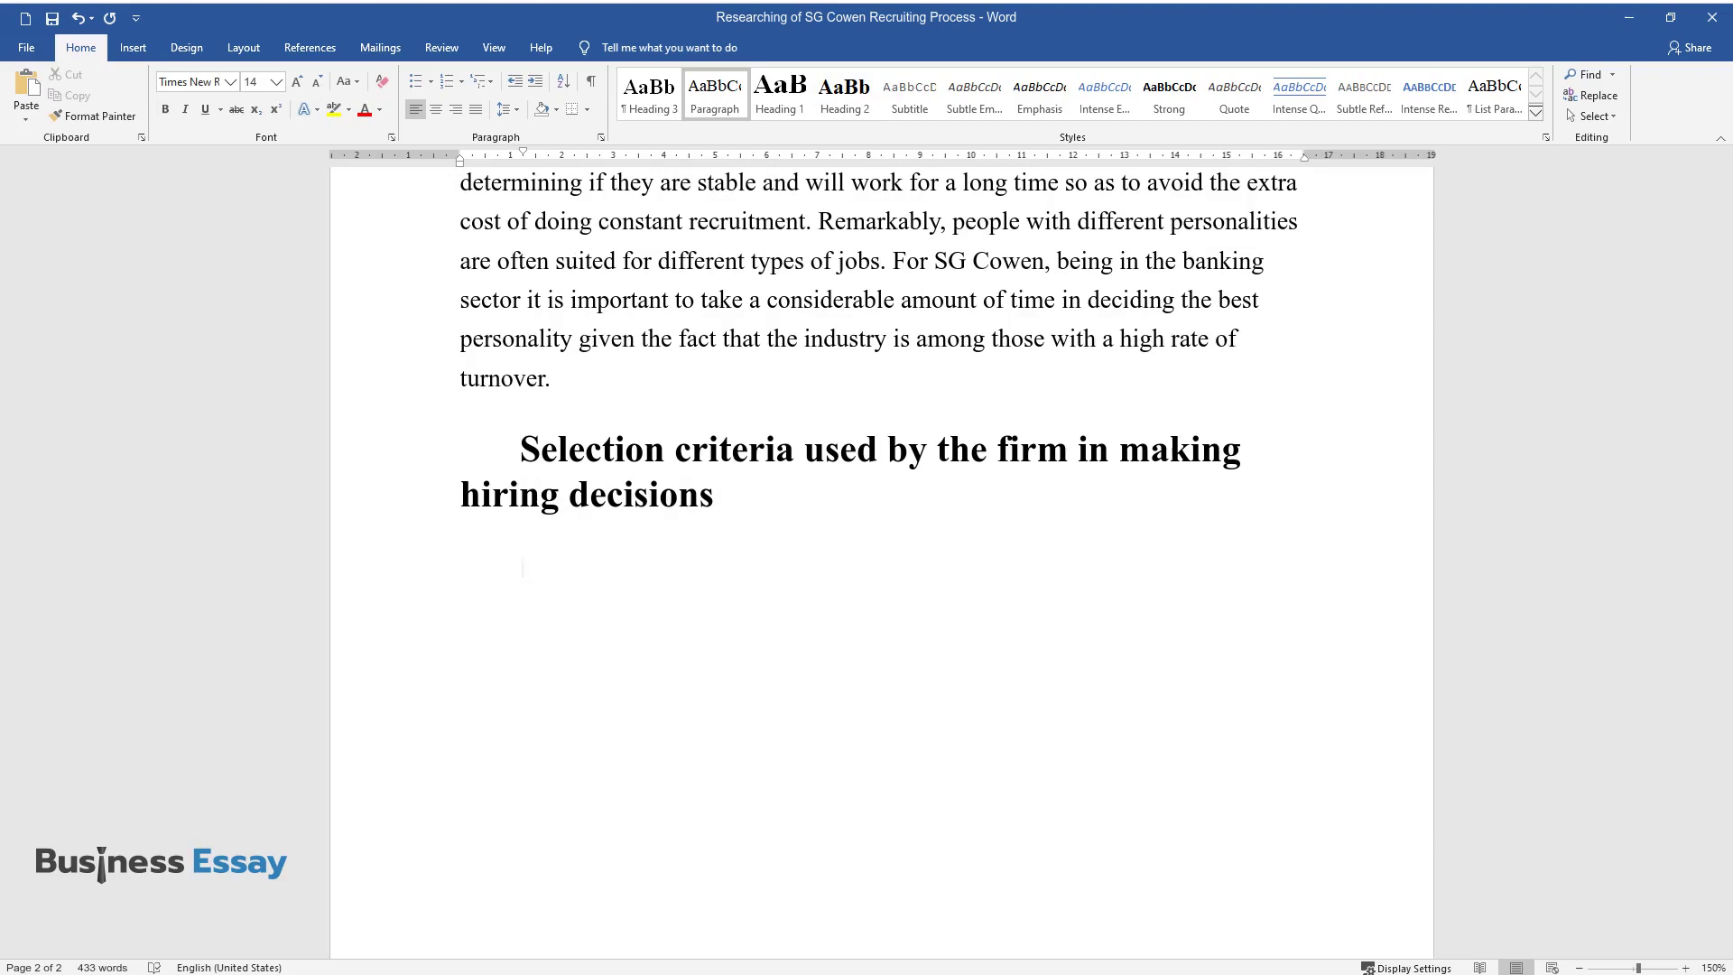
pyautogui.write('Through the leadership of the hiring director, there ')
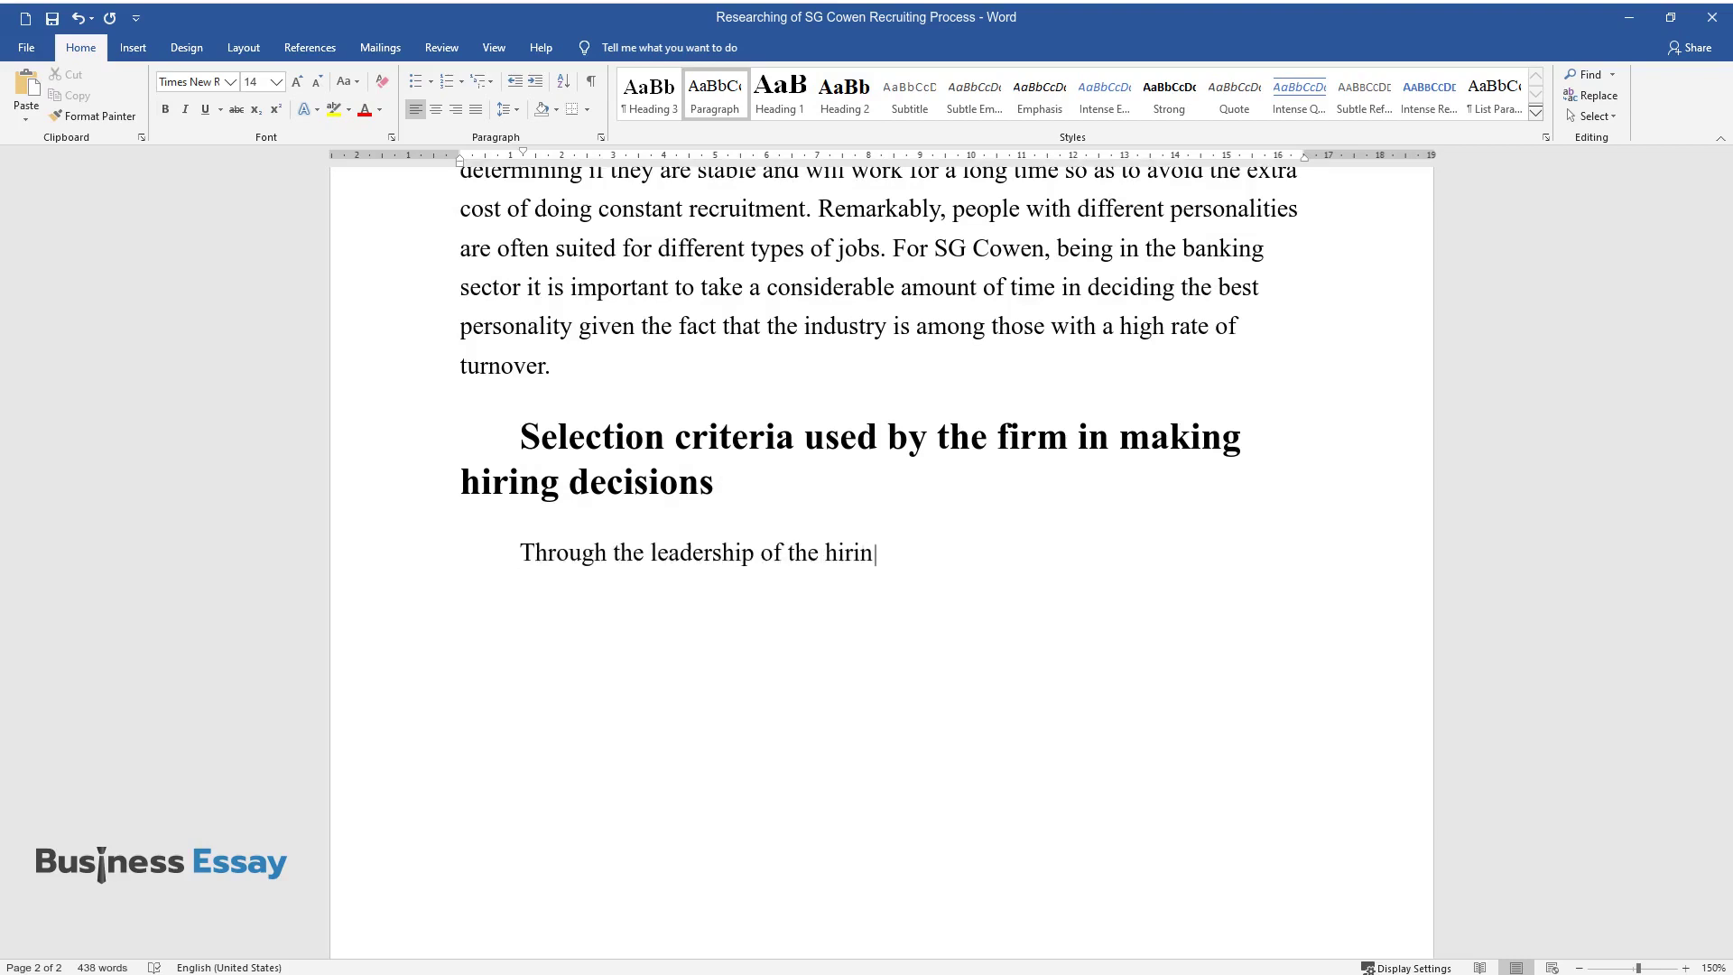
pyautogui.write('are different stra')
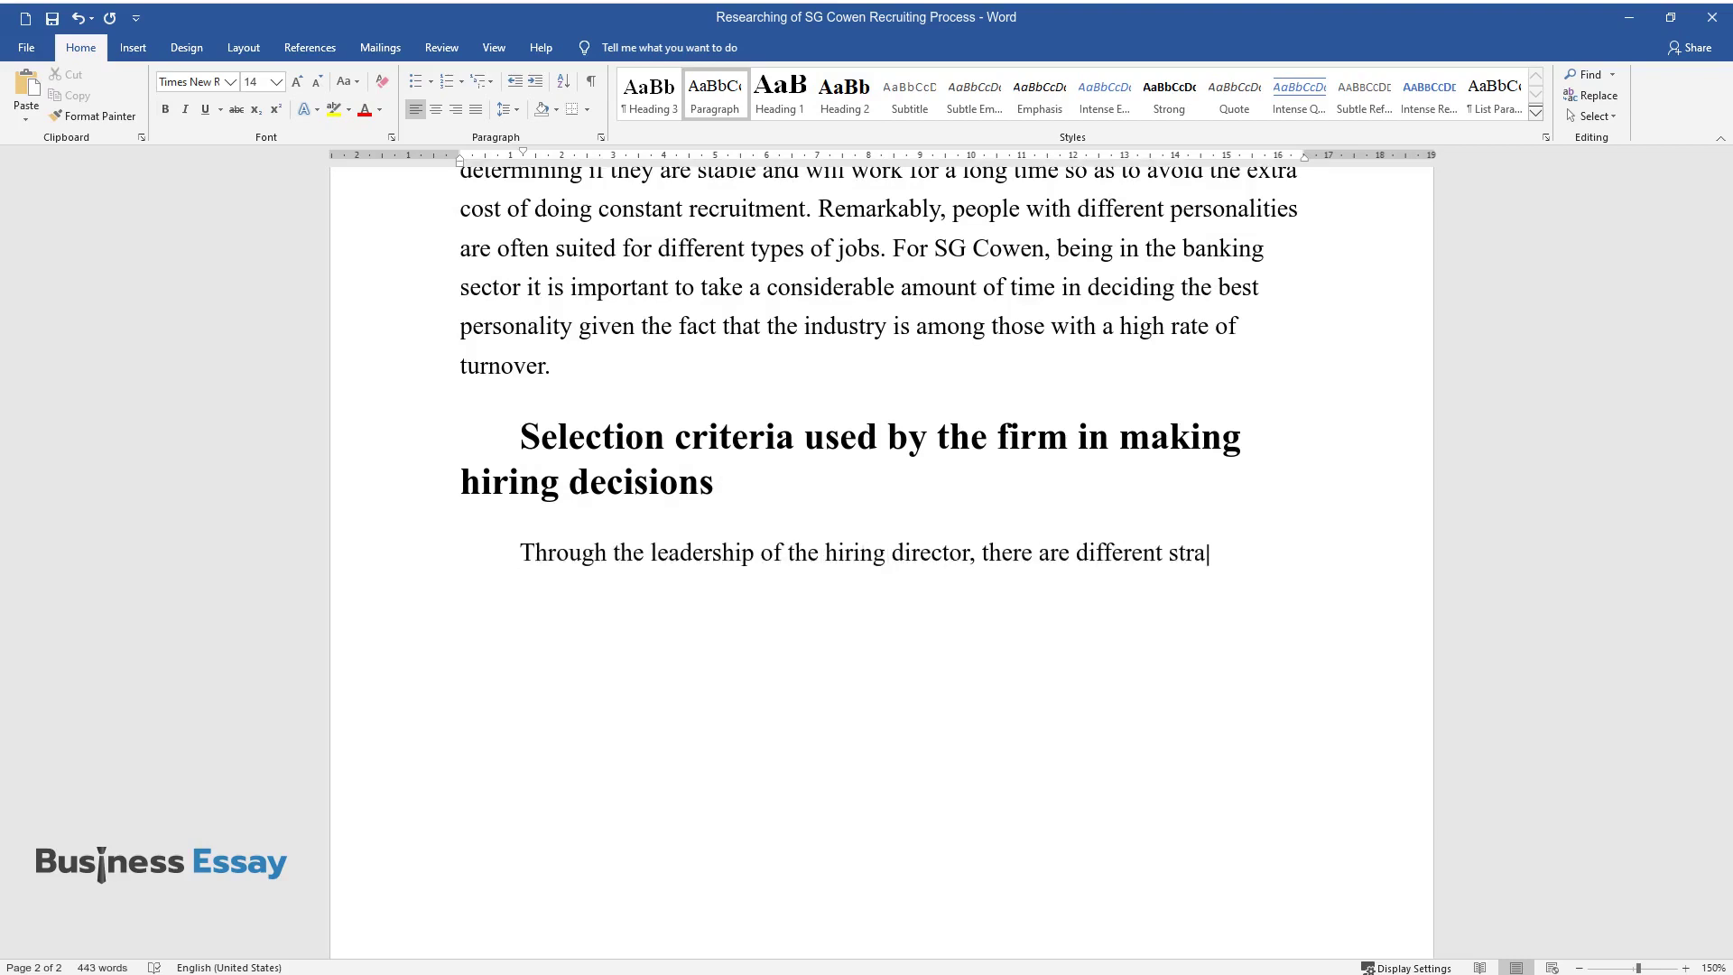
pyautogui.write('tegies used by SG Cohen to select t')
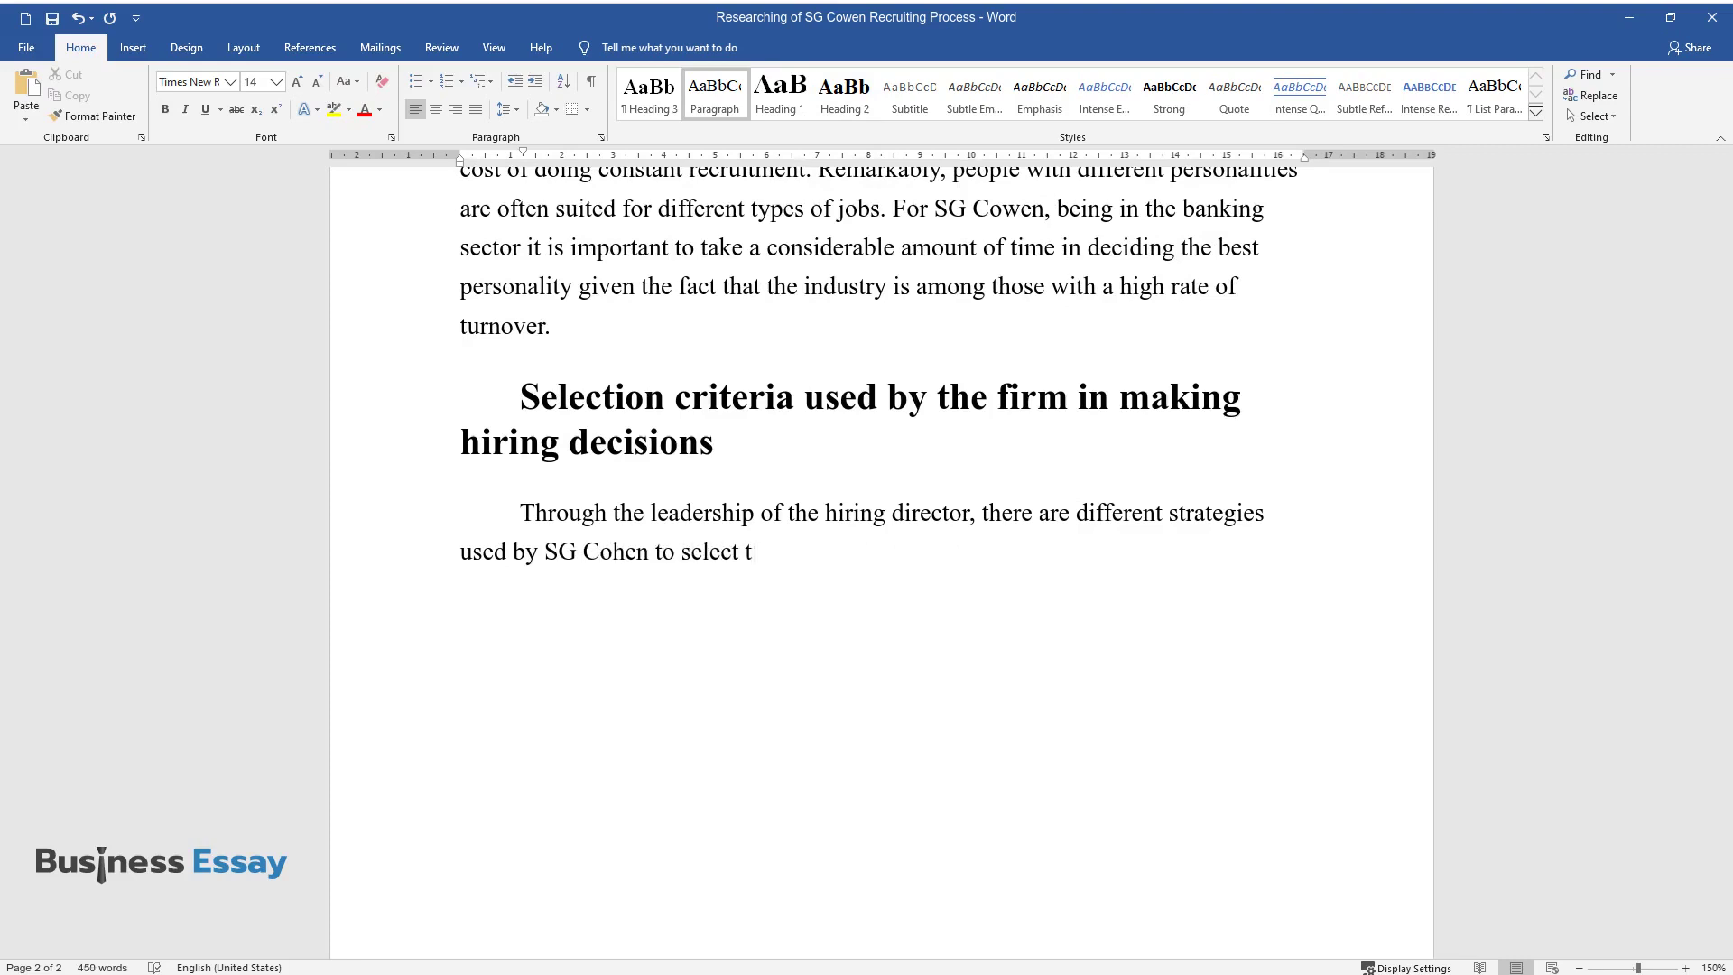
pyautogui.write('he most suitable position for associa')
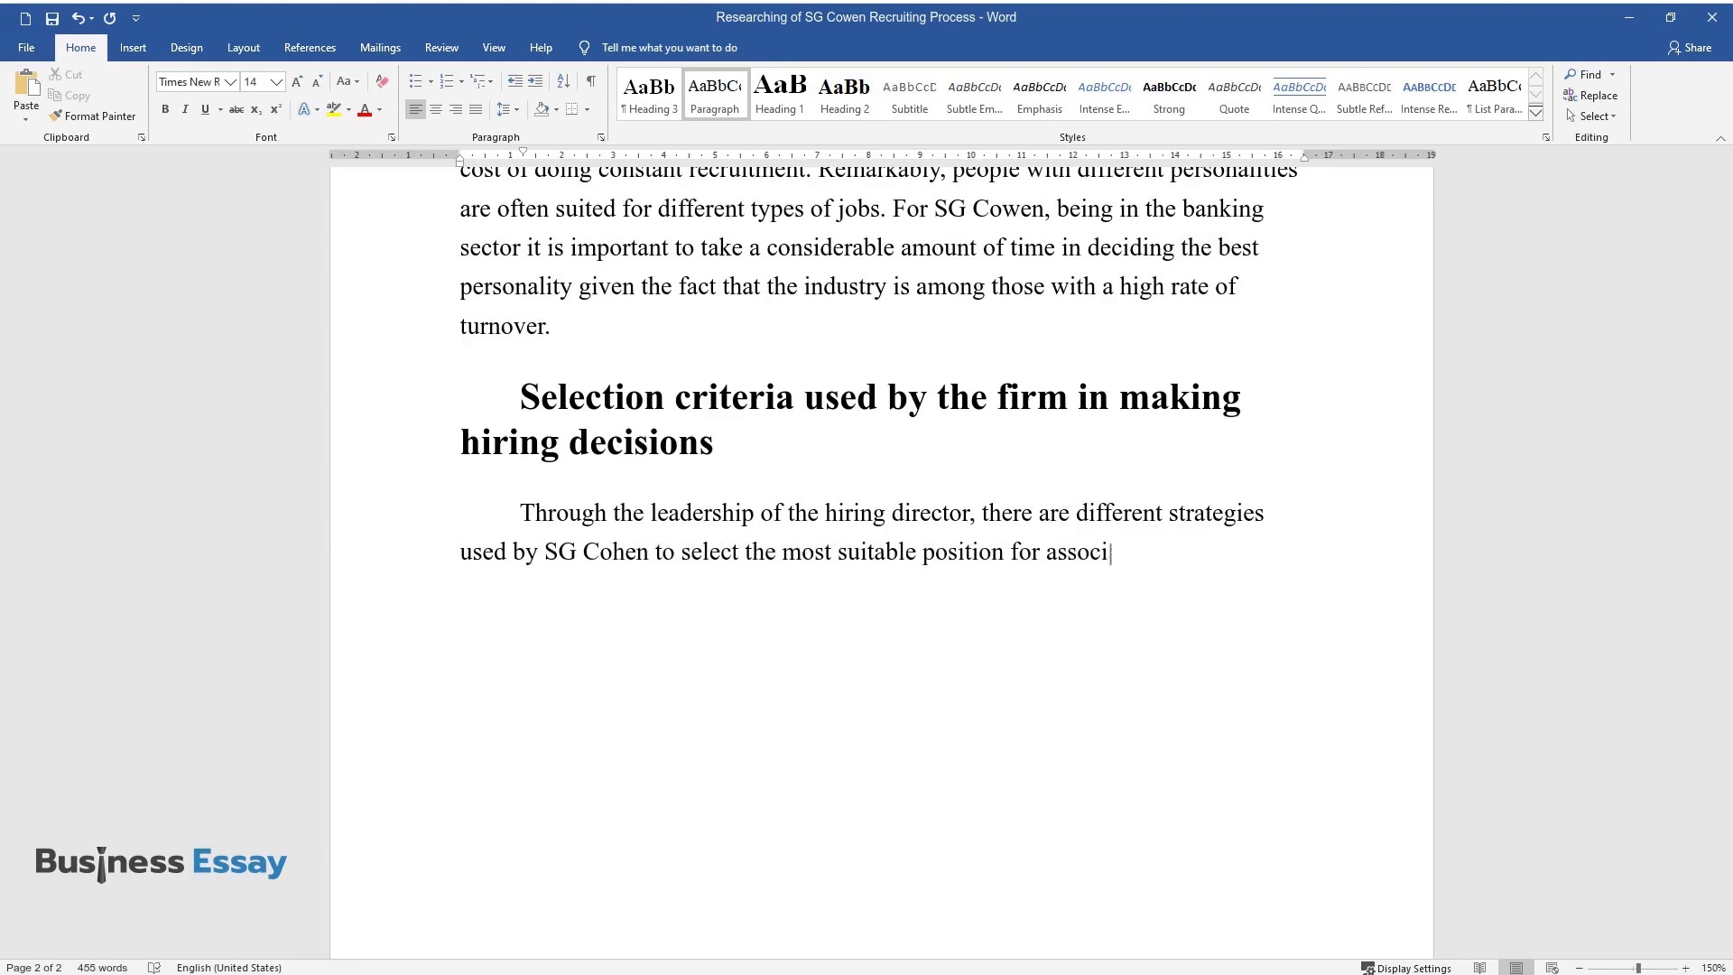
pyautogui.write('tes. Particularly,')
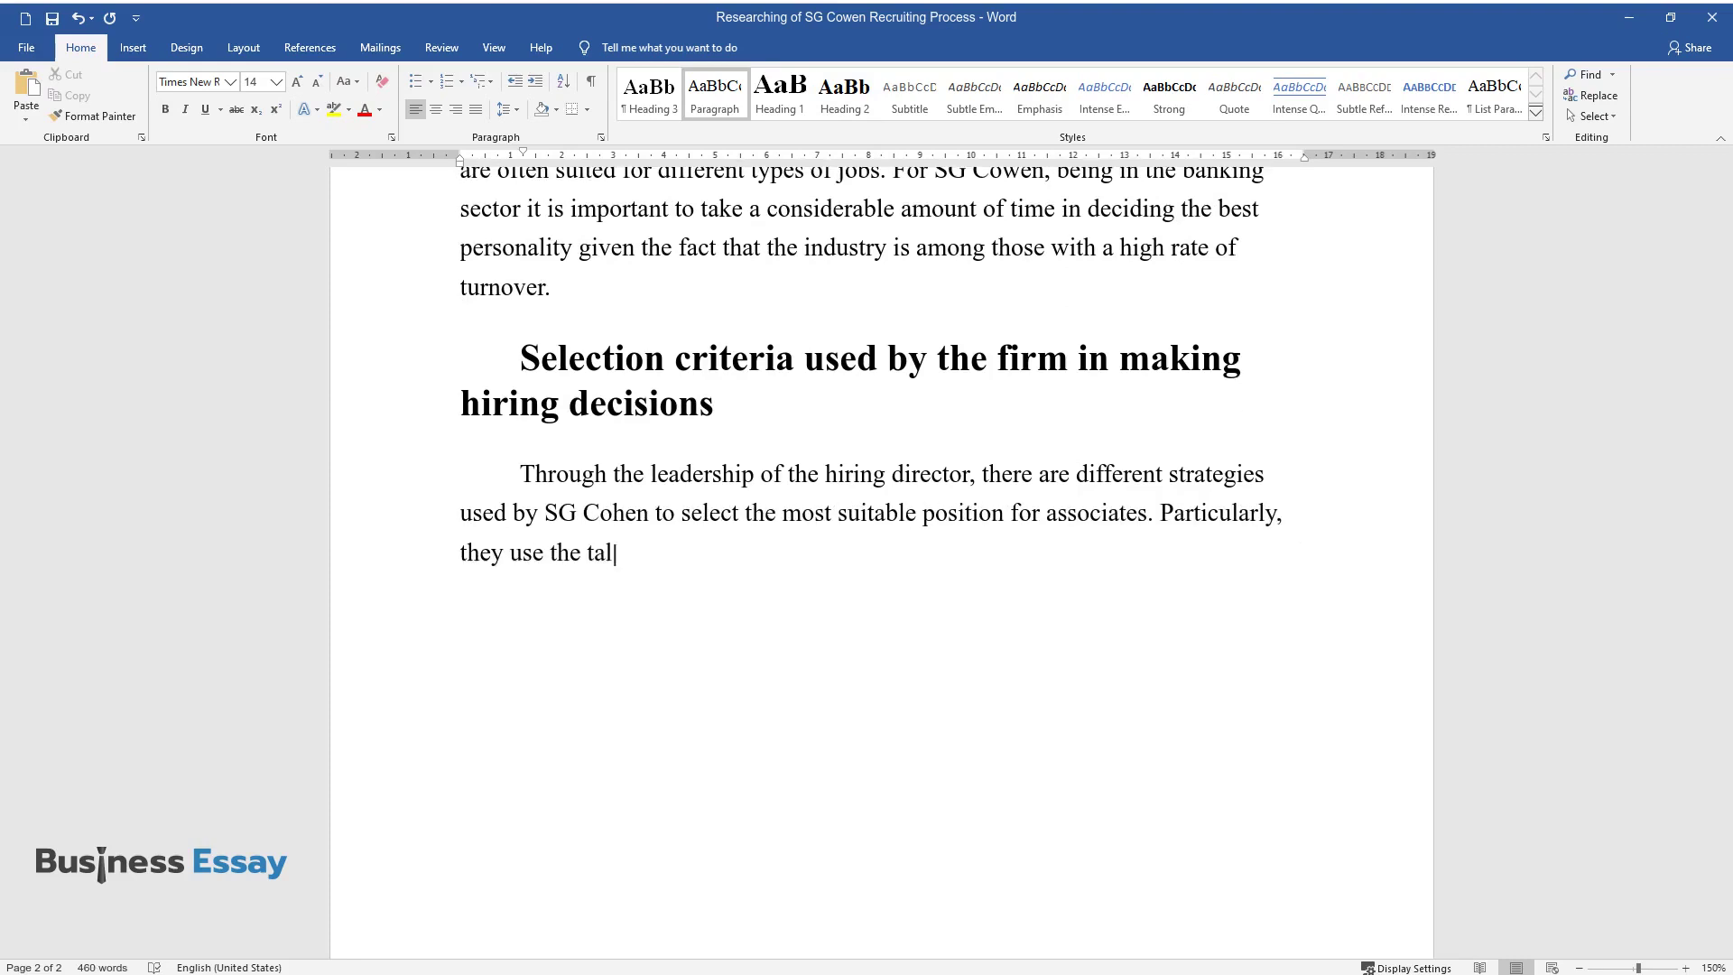
pyautogui.write(' they use the talent pool to get the best set of can')
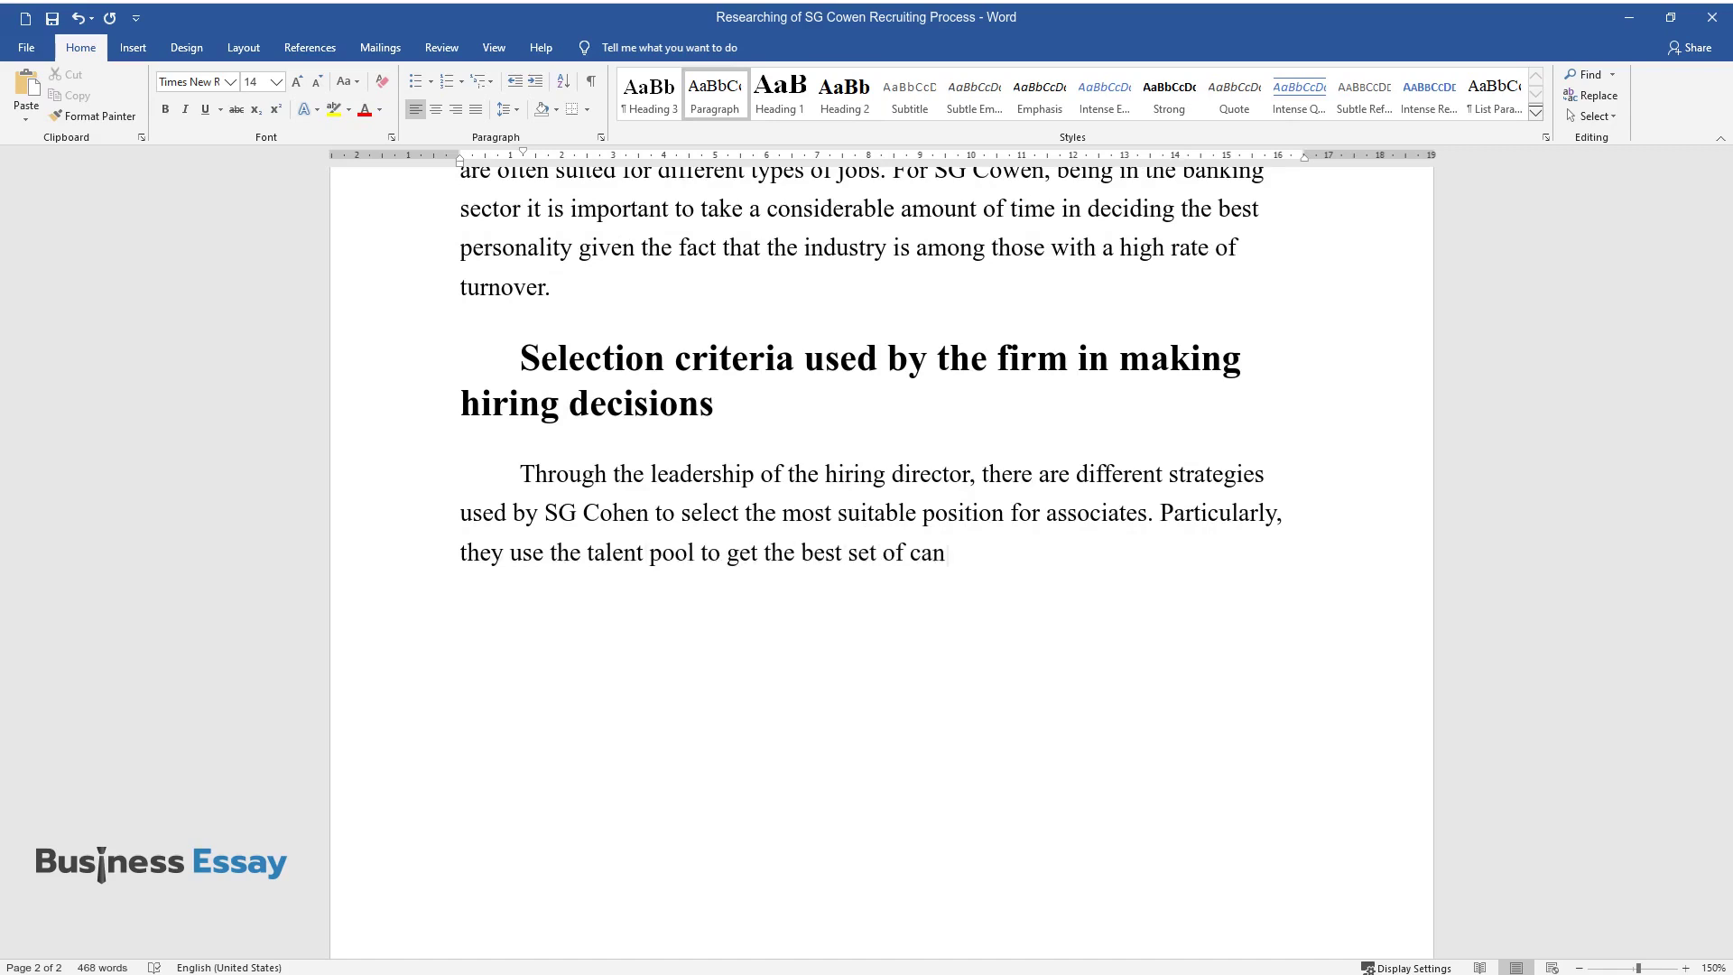
pyautogui.write('didates. There are three practical c')
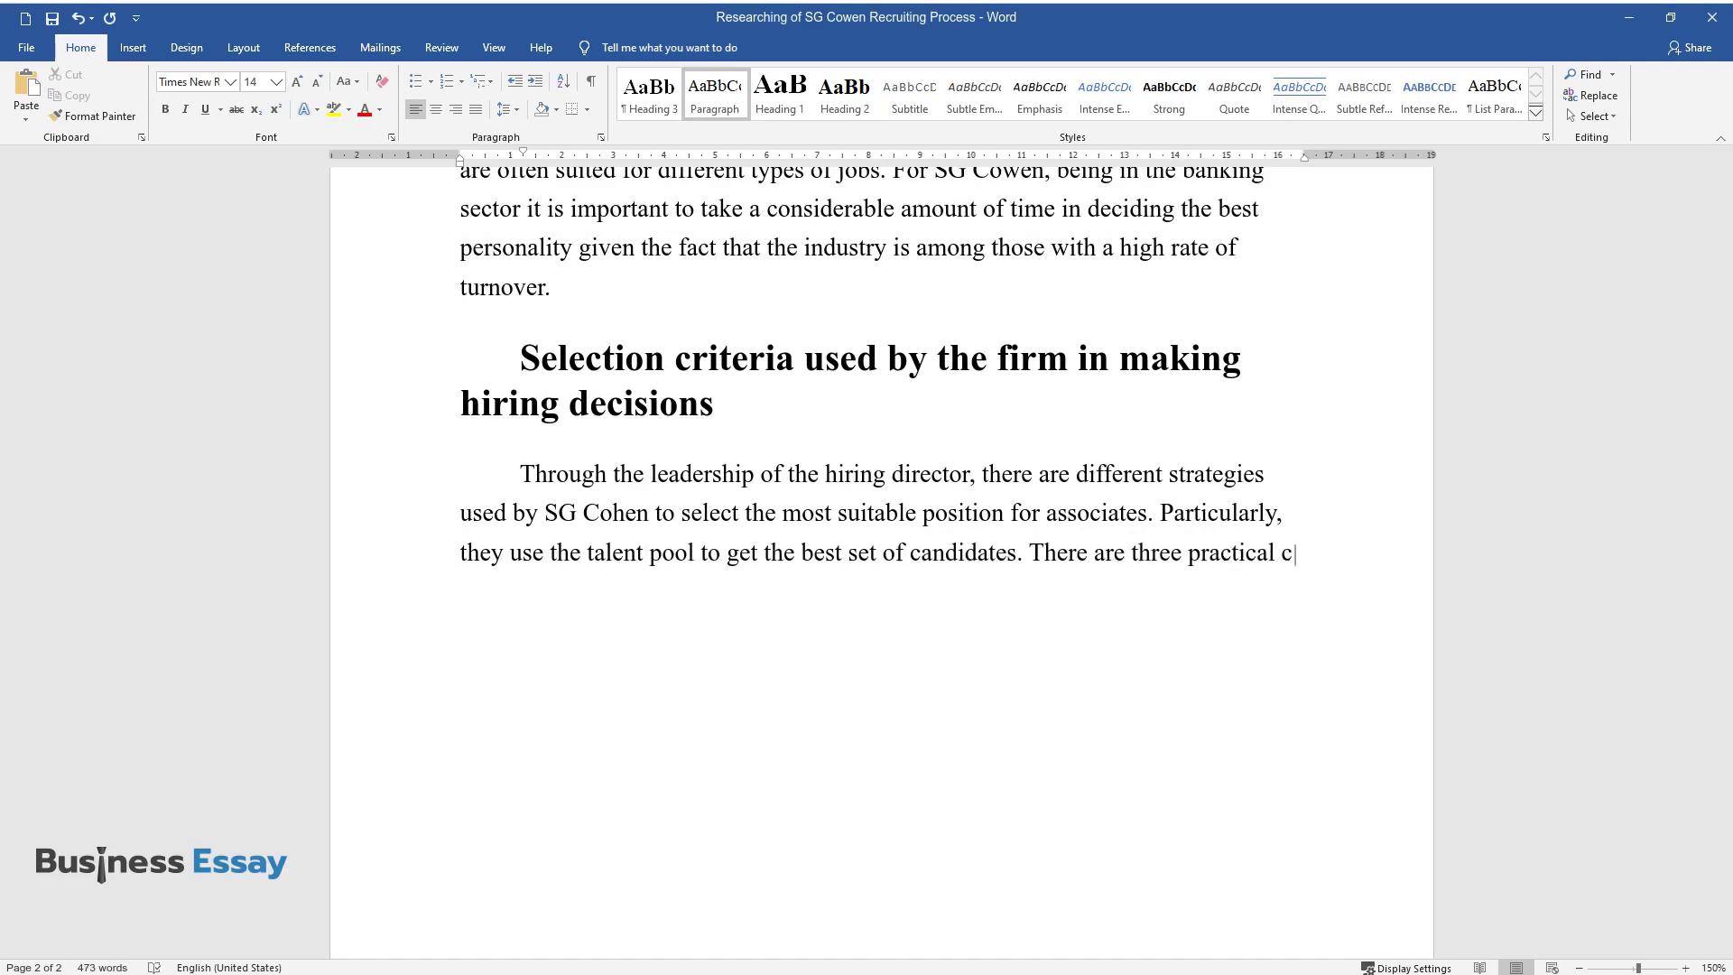
pyautogui.write('riteria used by the company to get ')
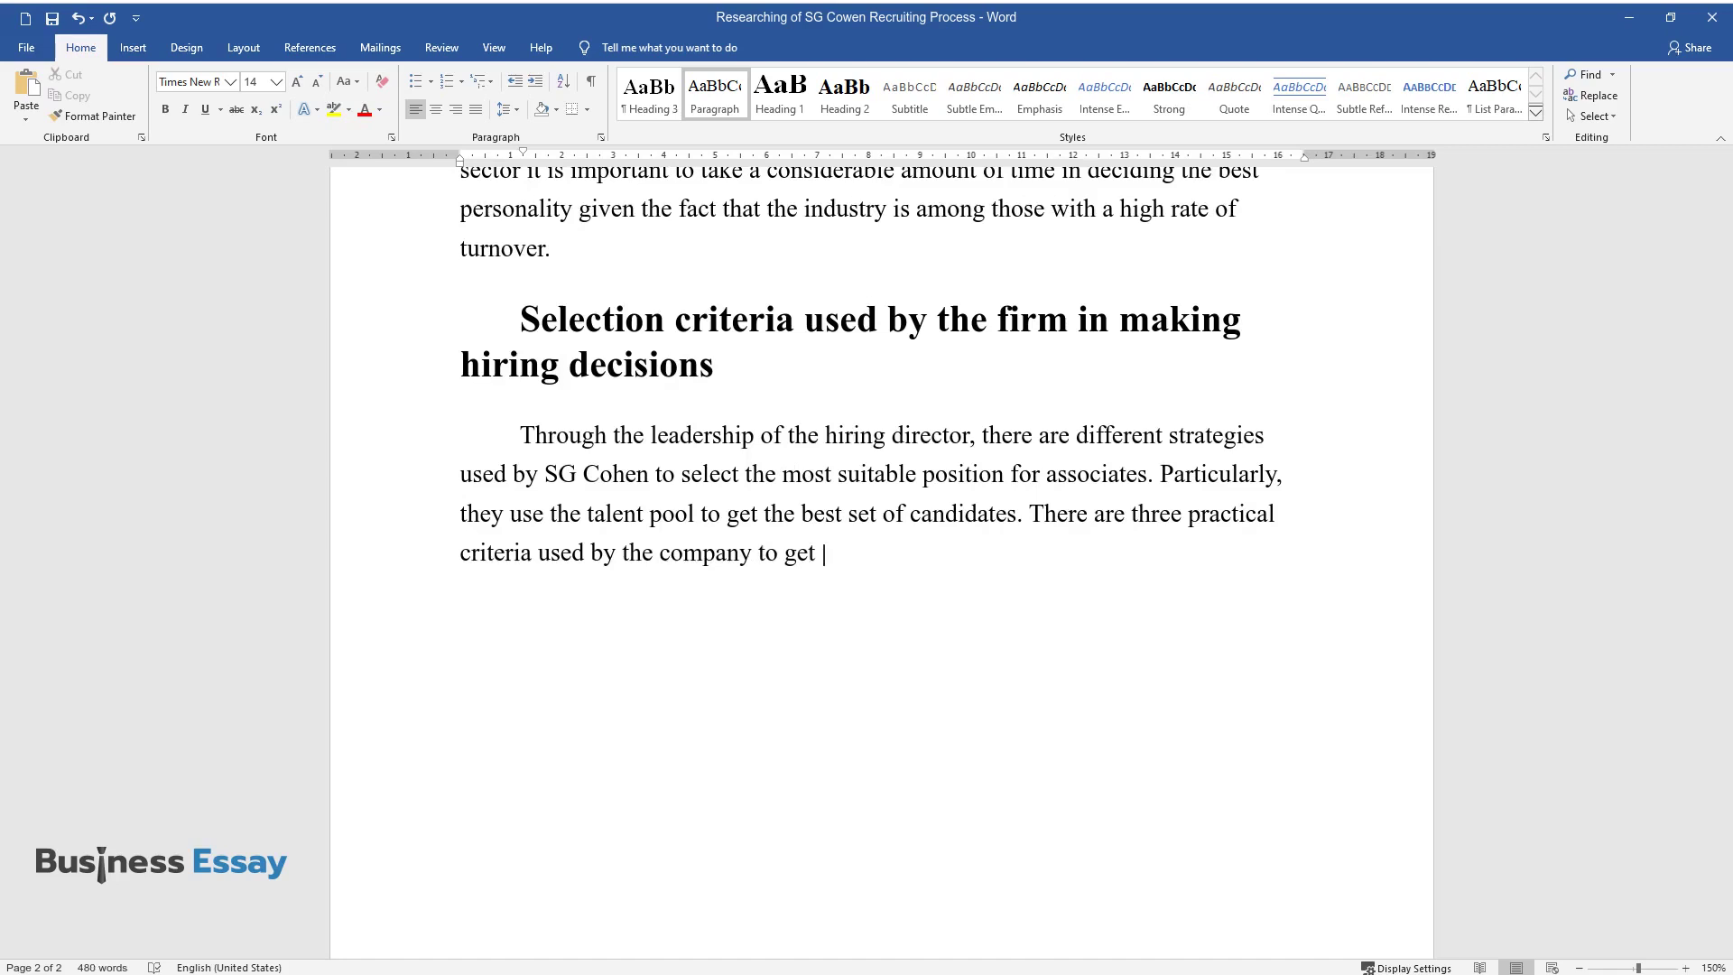
pyautogui.write('in contact with potential candidates')
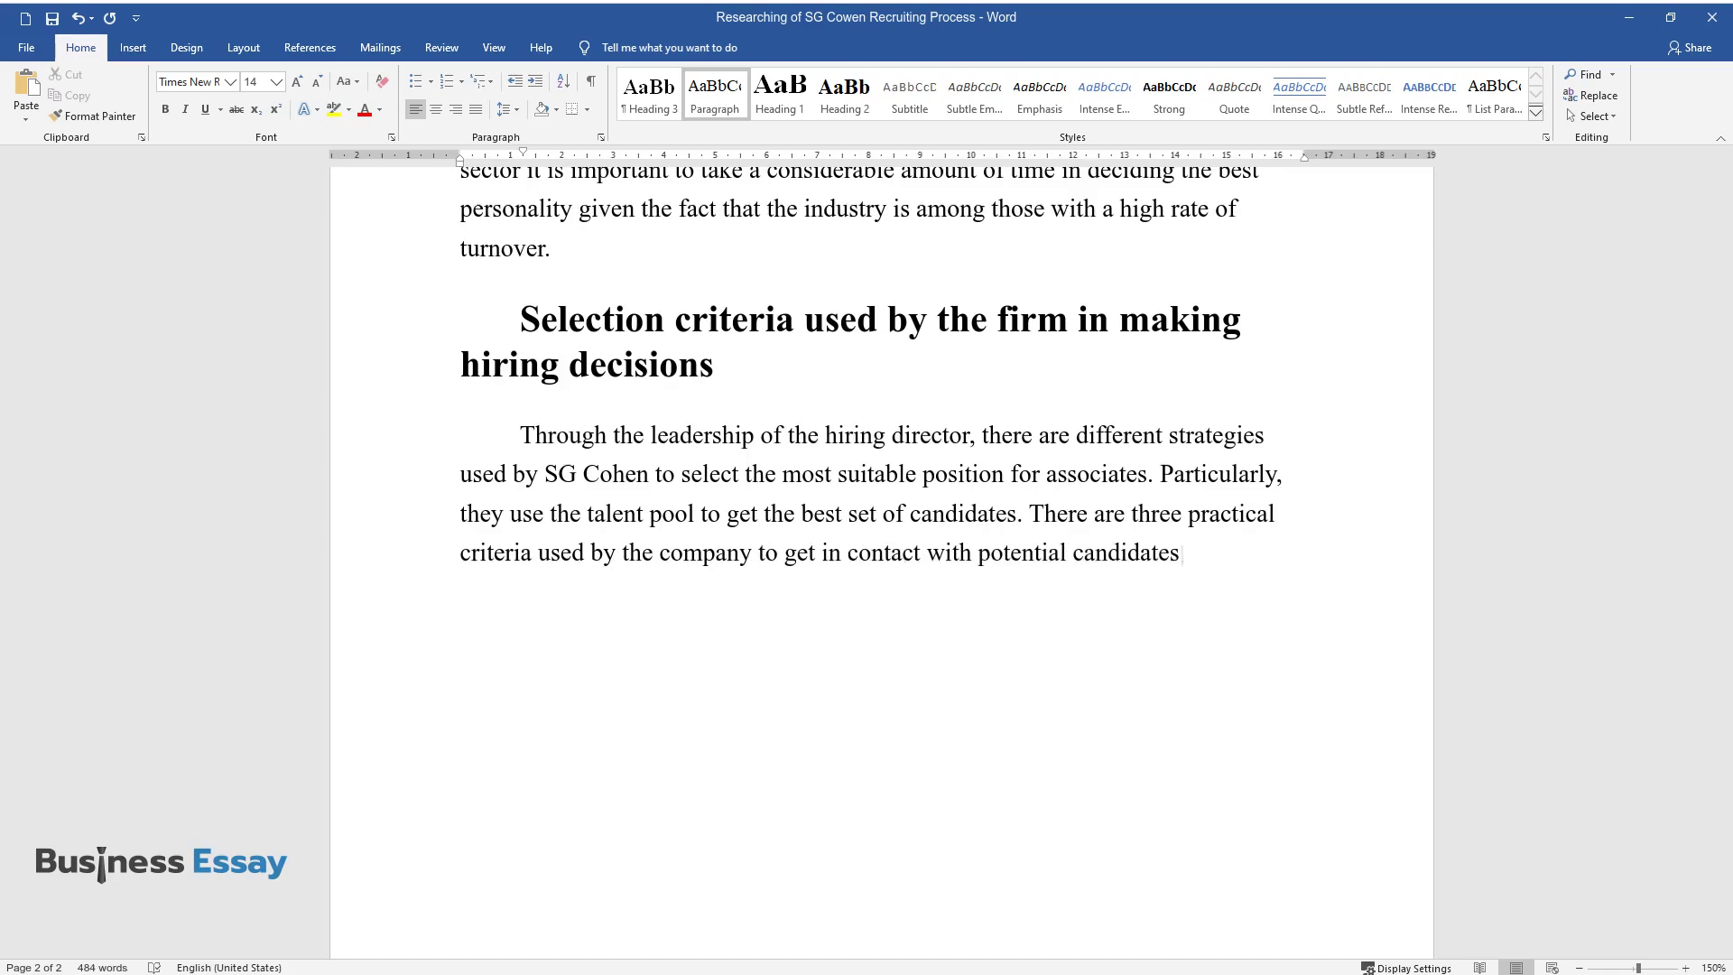
pyautogui.write('the recruits may come from analysts, defined as people')
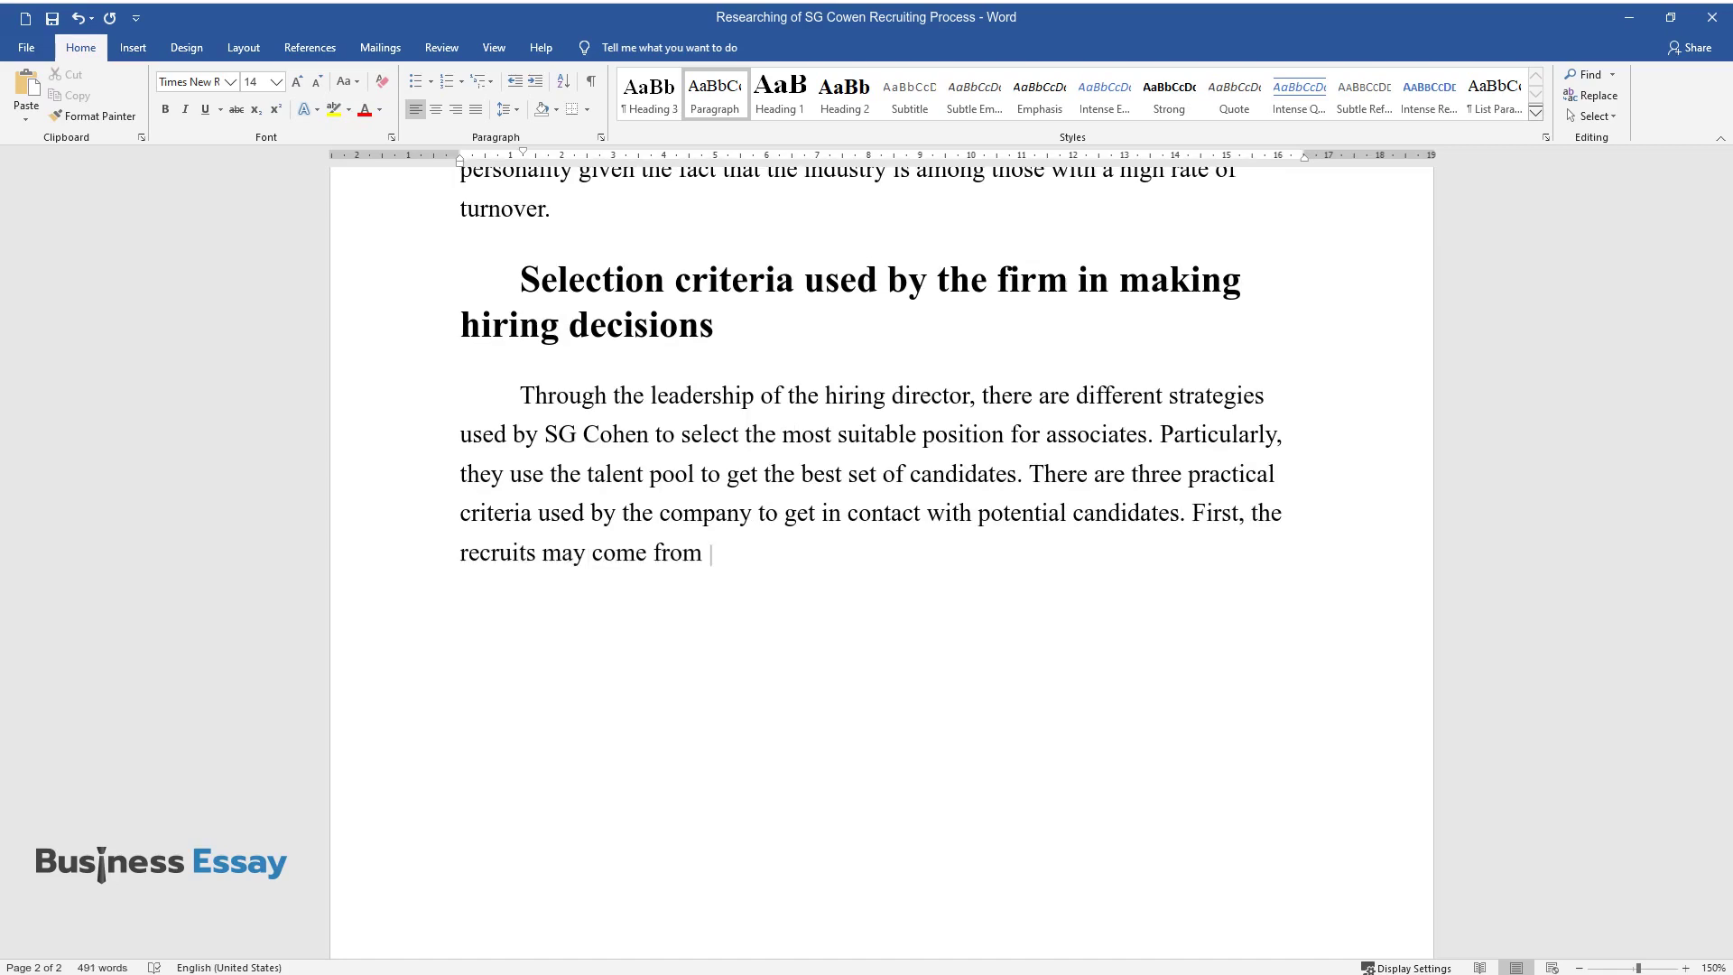
pyautogui.write(' who have worked in the company for ')
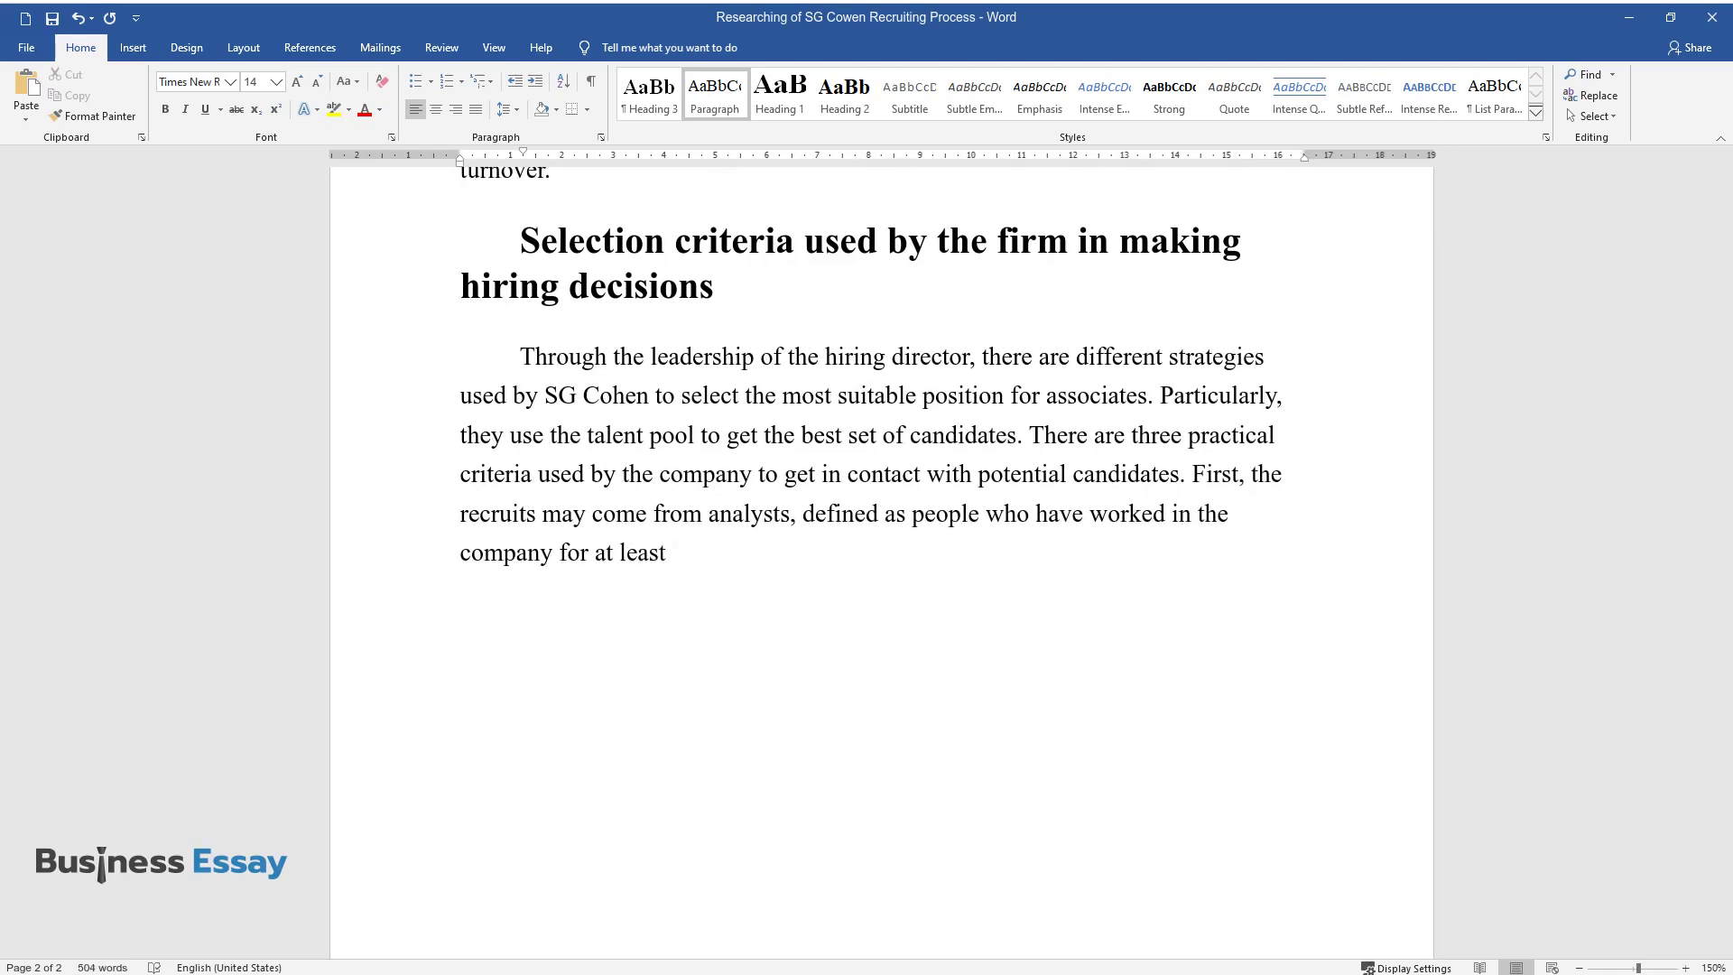
pyautogui.write('at least three years such that despite havin')
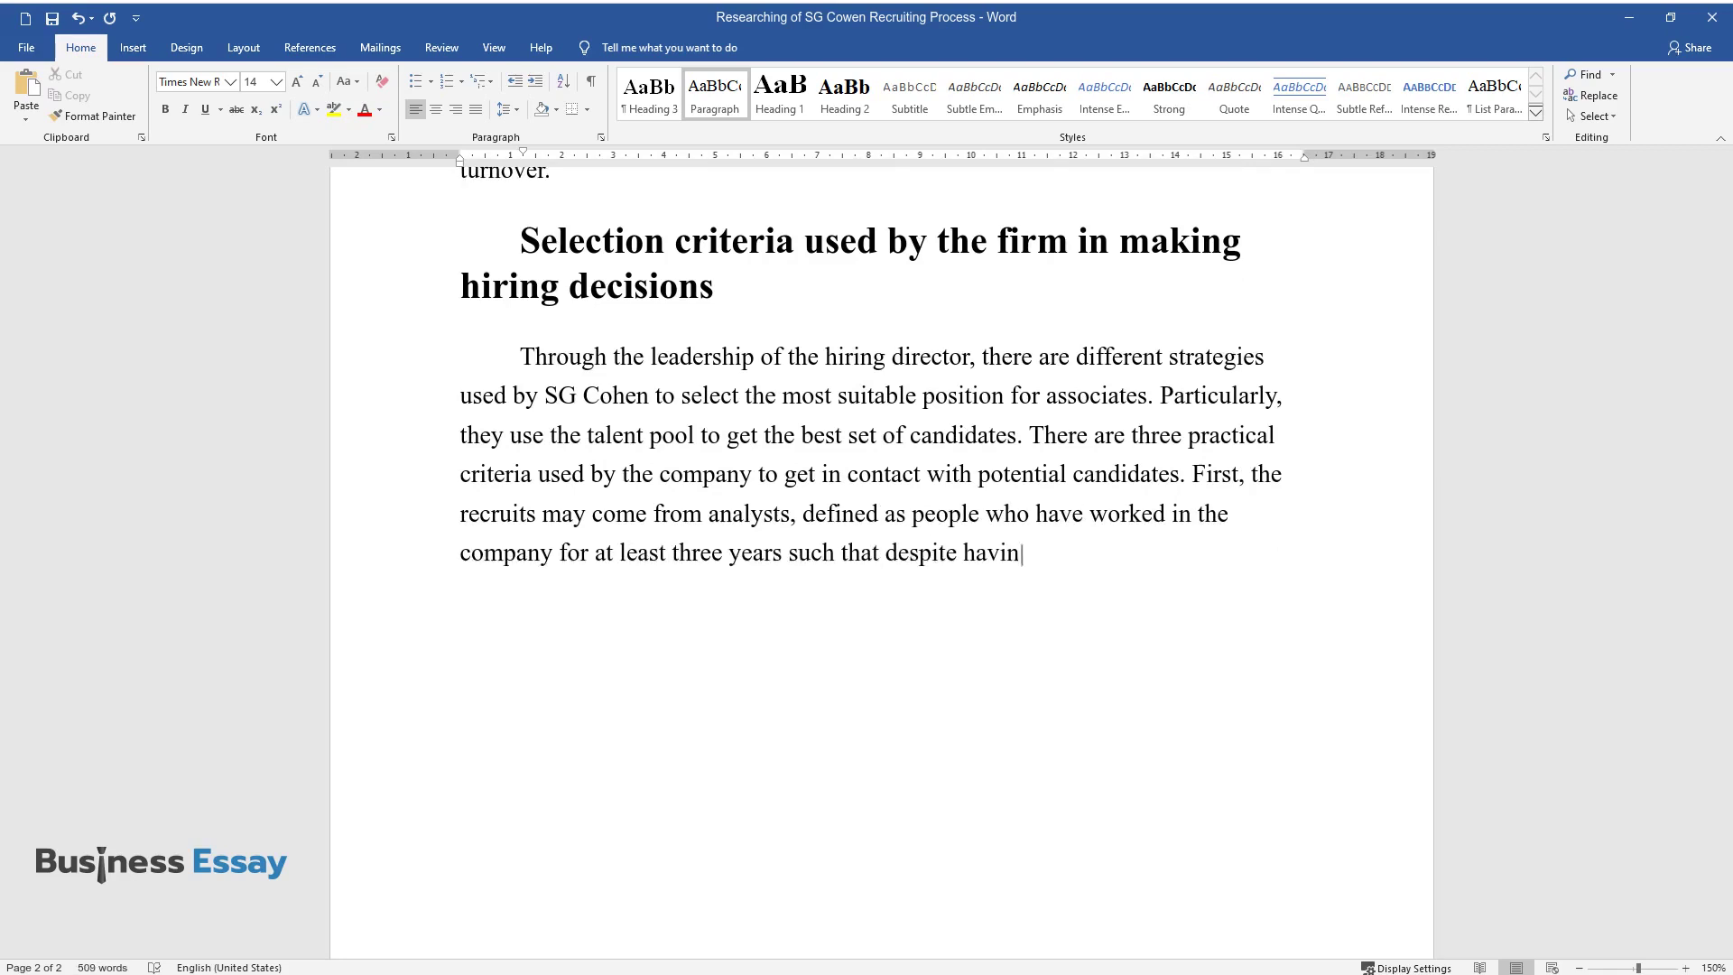
pyautogui.write('g not attended any business')
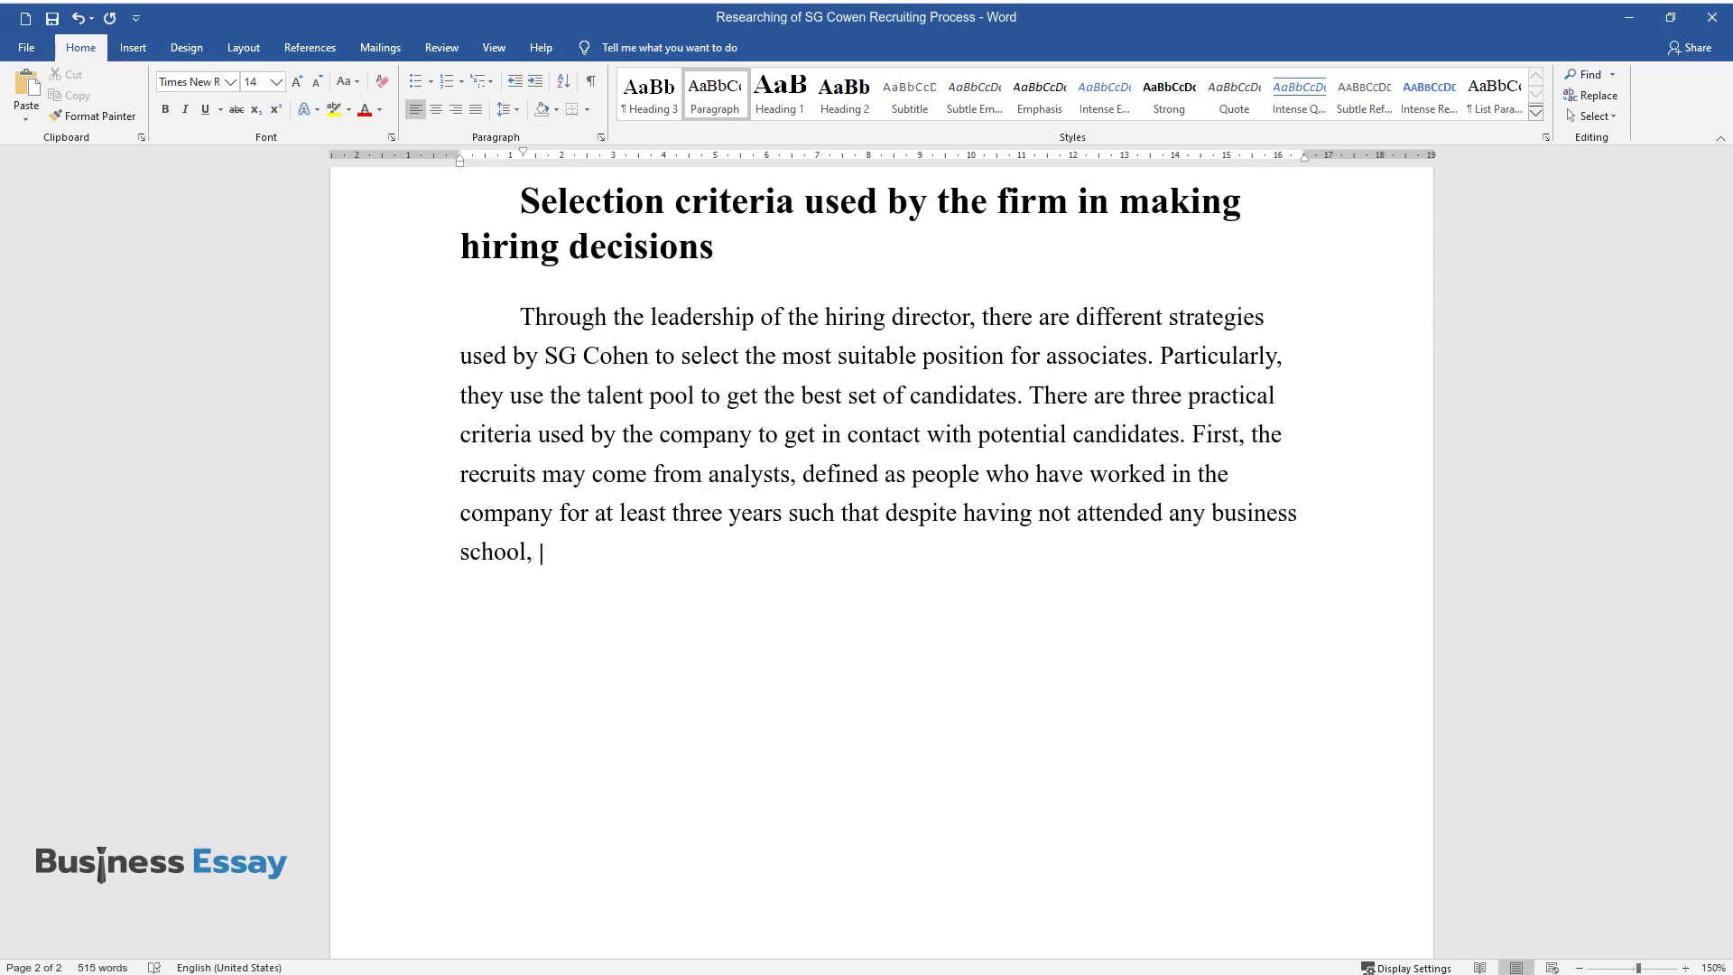
pyautogui.write(' school, they have garnered some expertise. S')
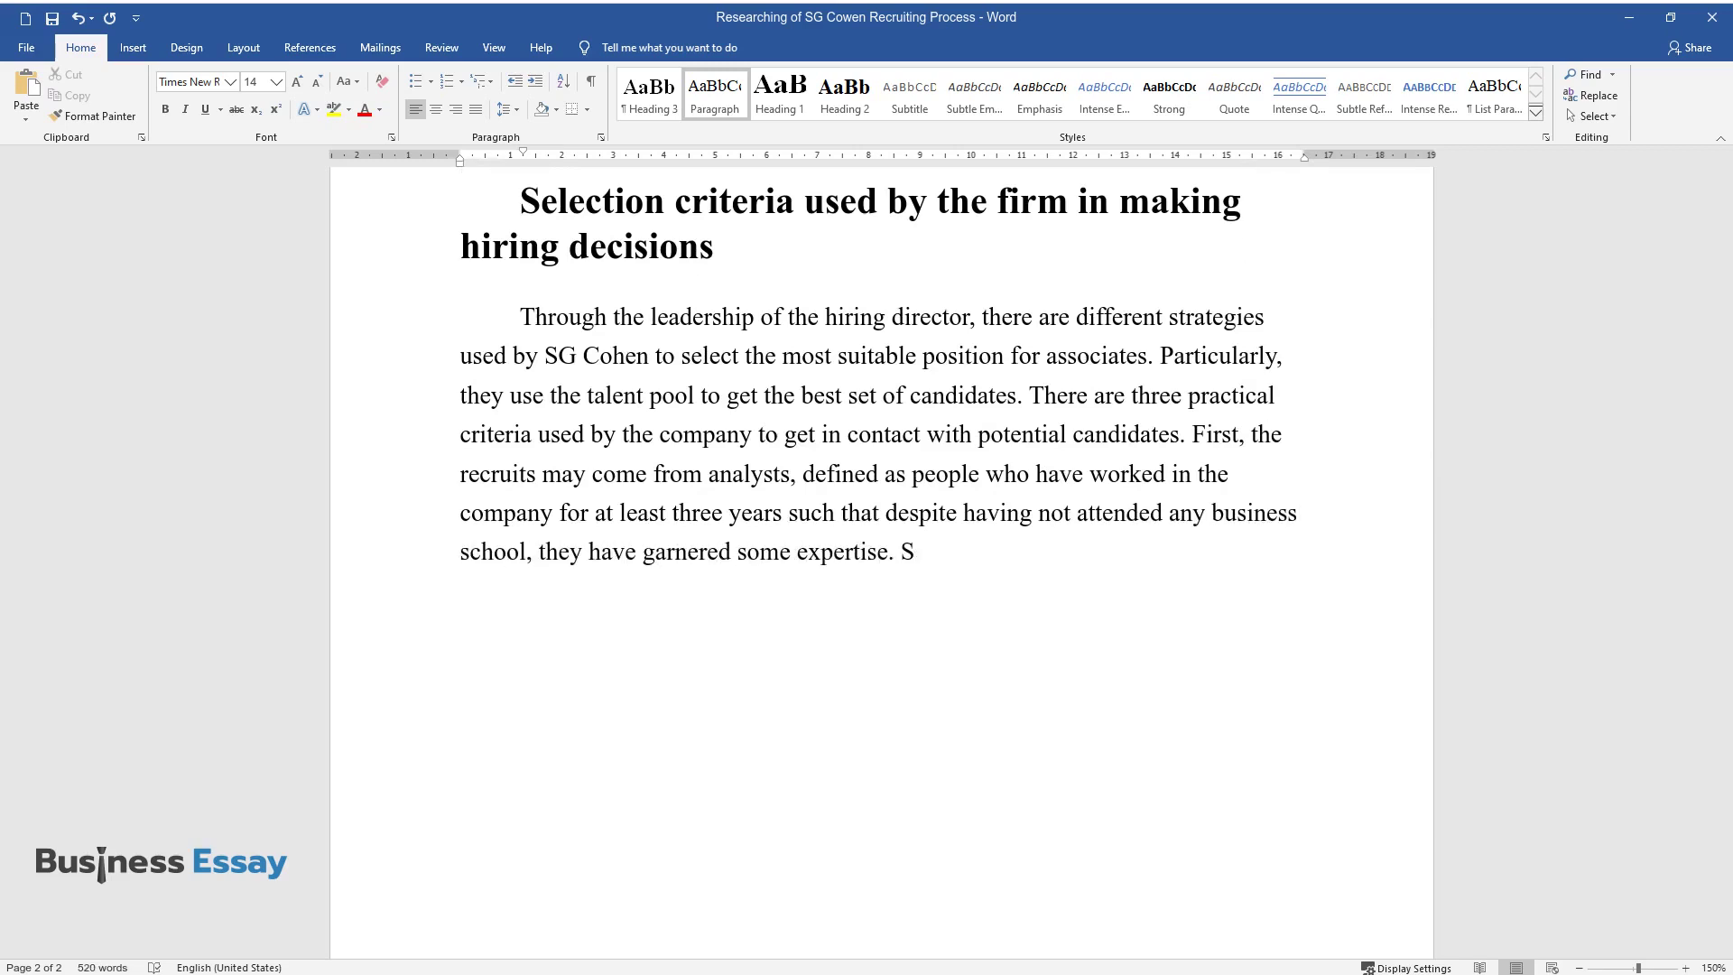
pyautogui.write('econd, the firm also identifies pot')
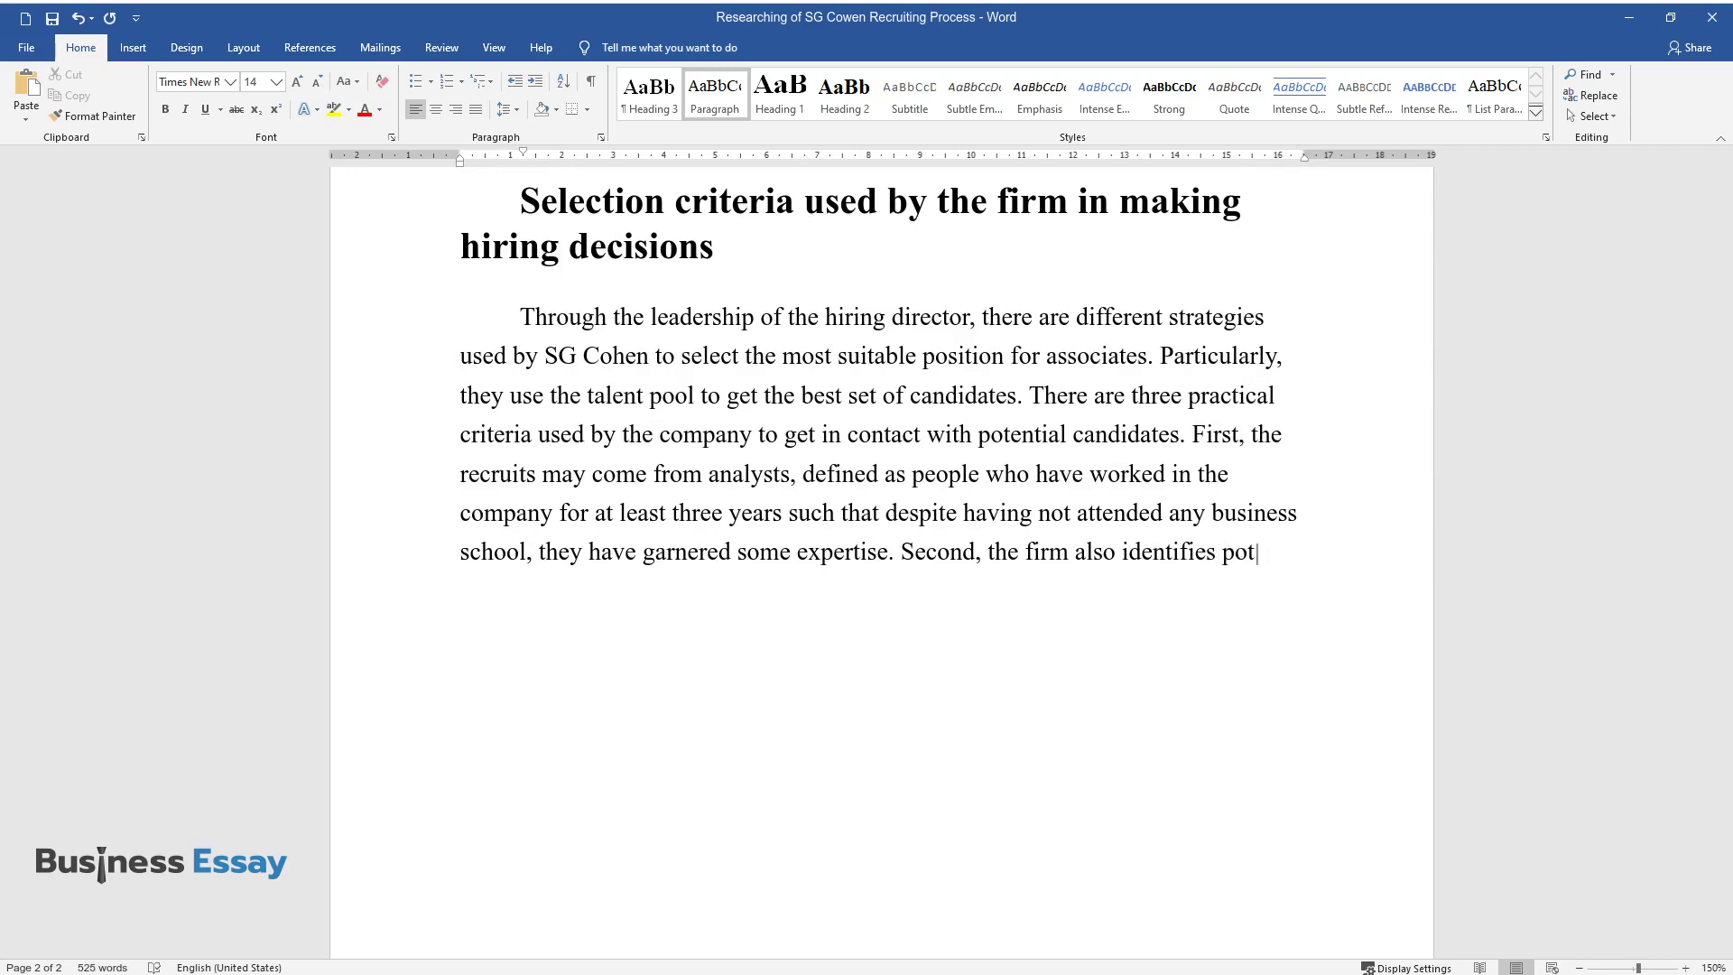
pyautogui.write('ential candidates from the Summer in')
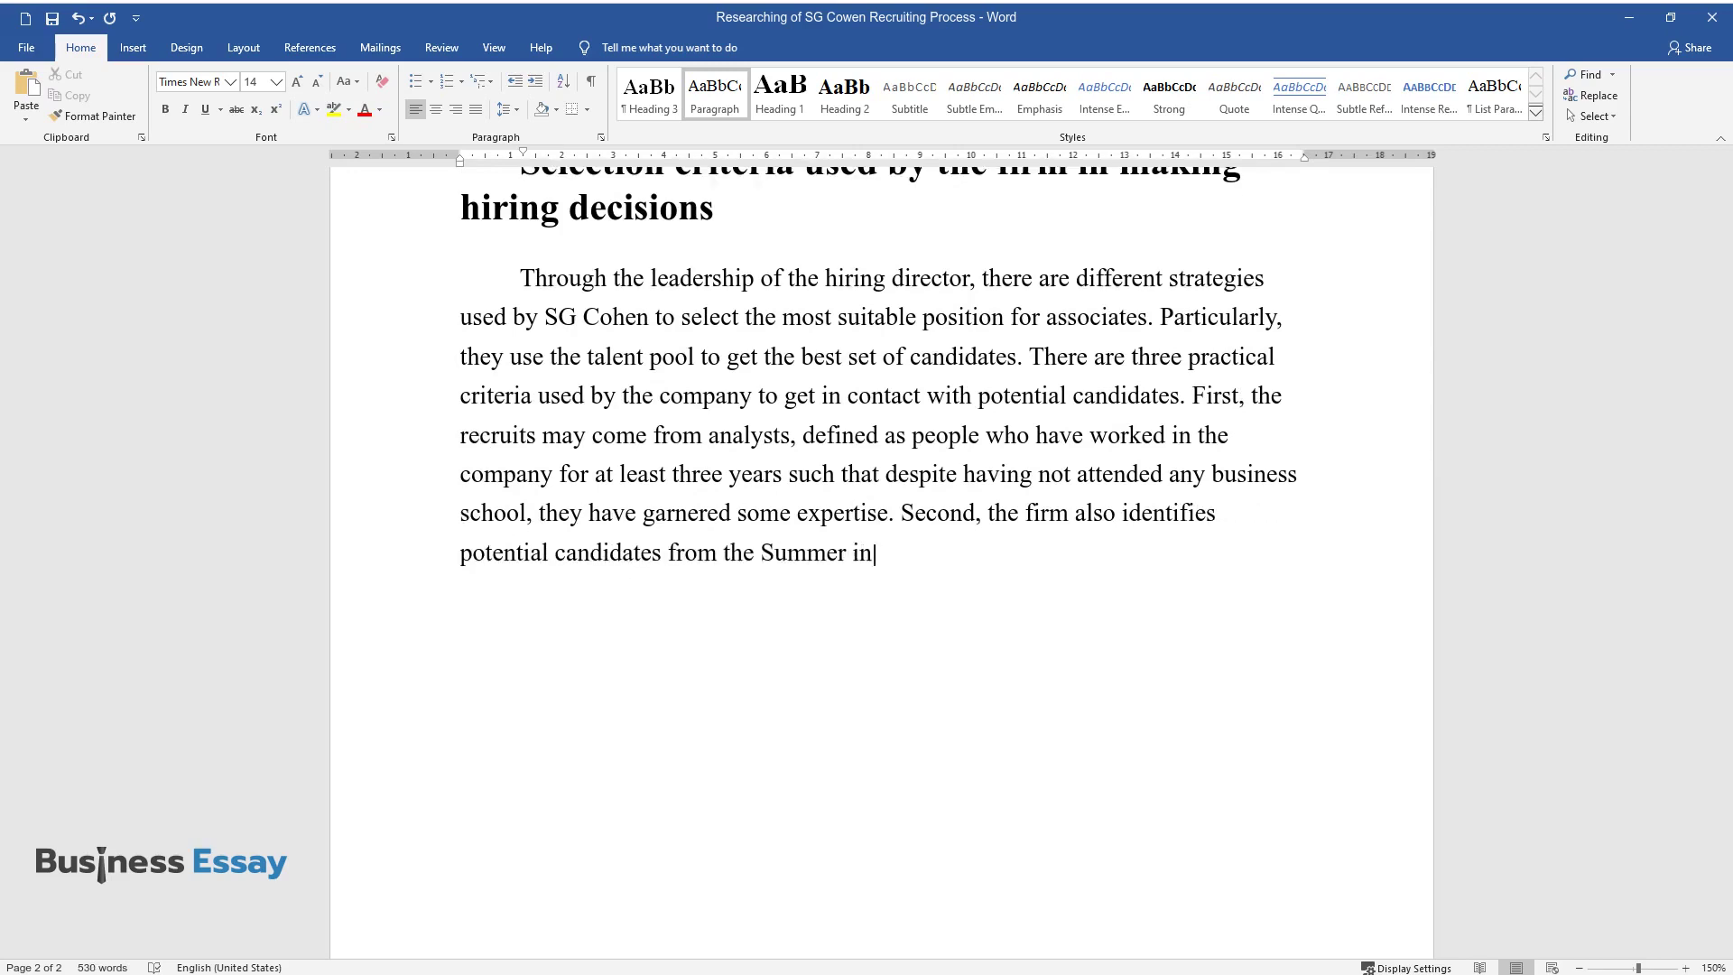
pyautogui.write('terns whom they have trained. Third,')
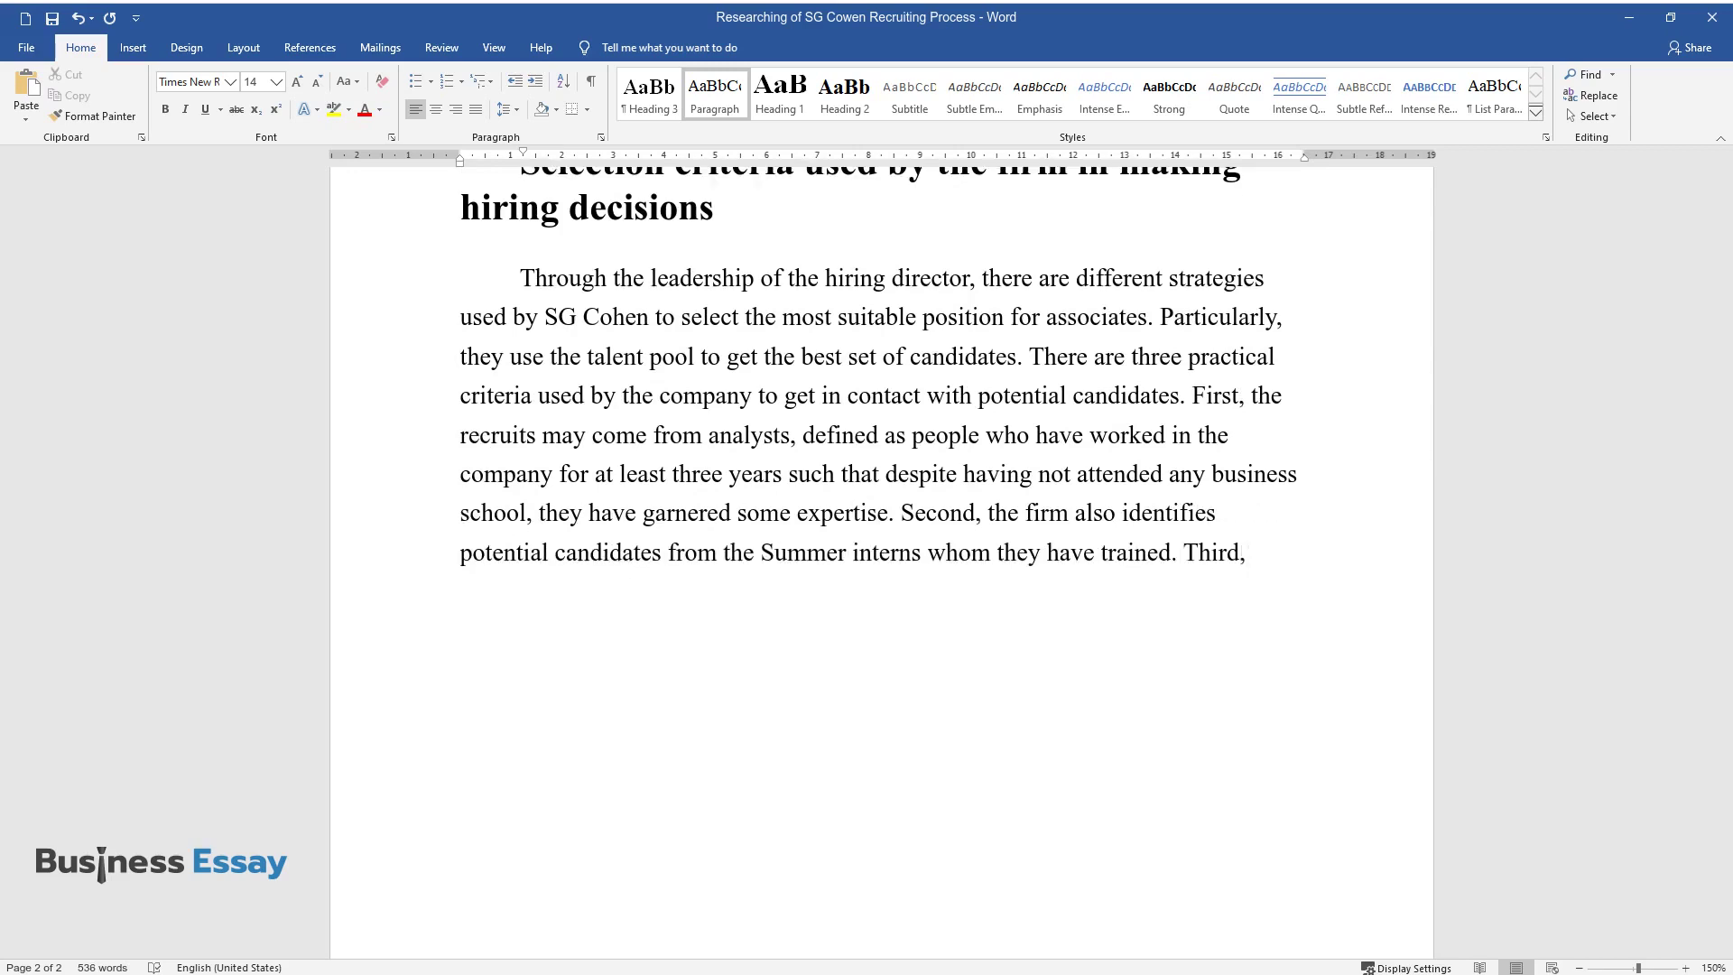
pyautogui.write(' is the novel external candidates identified from the core bus')
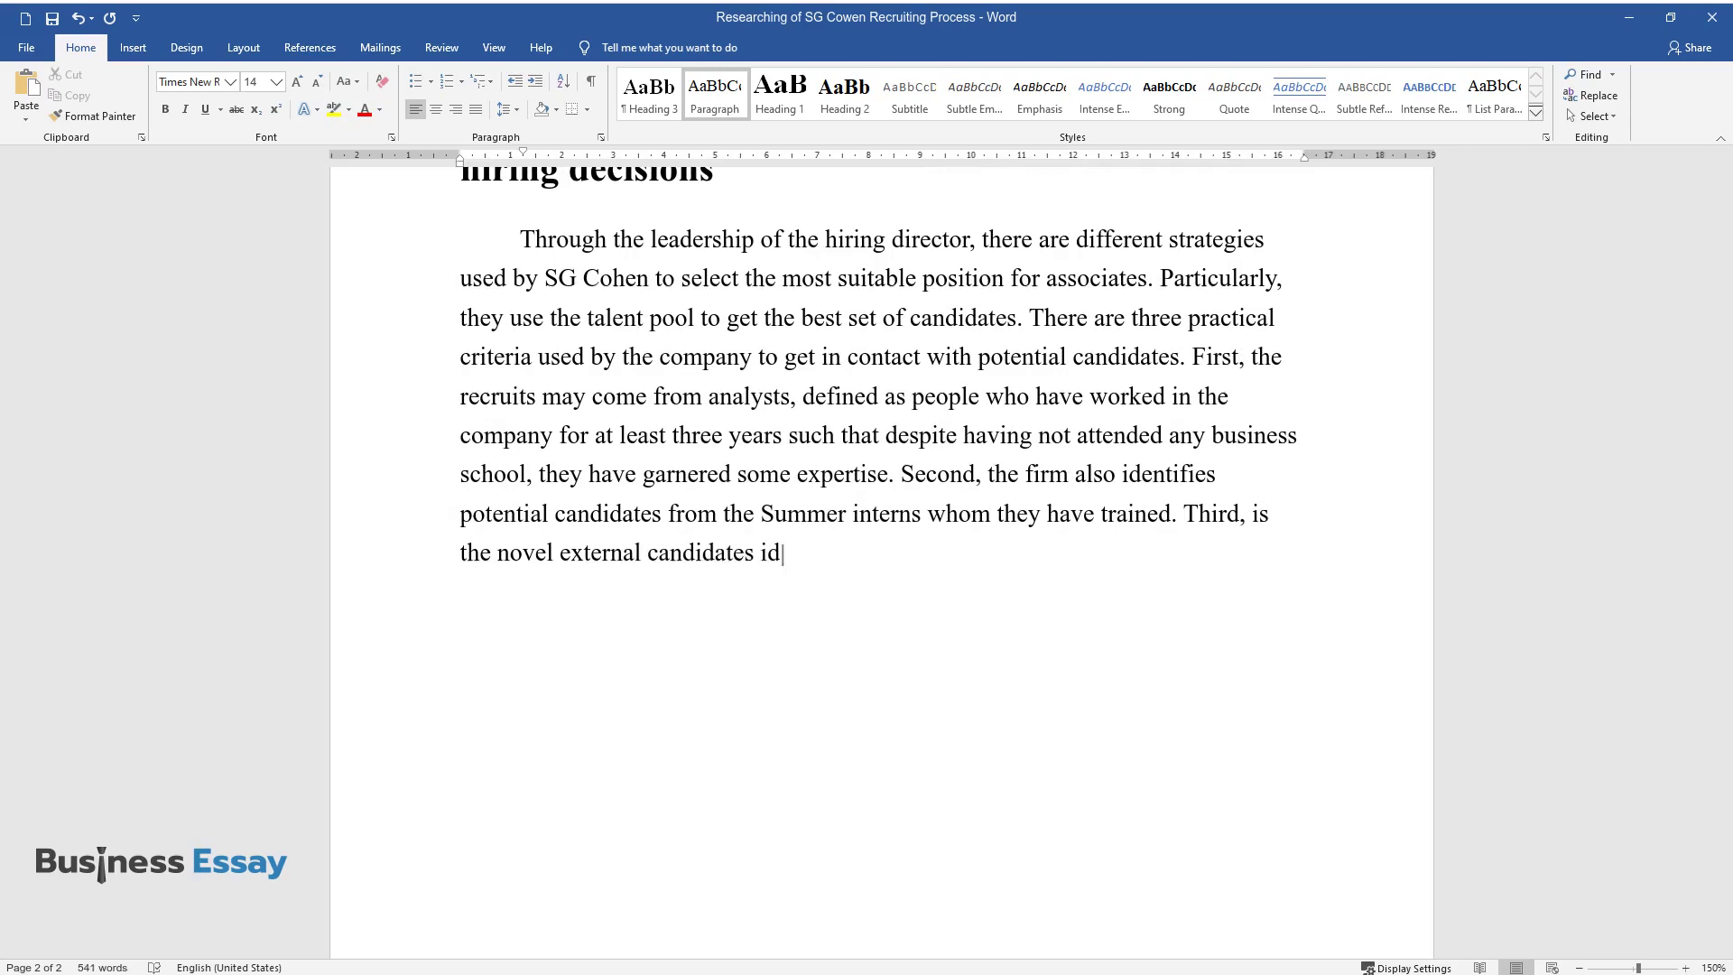
pyautogui.write('iness sch')
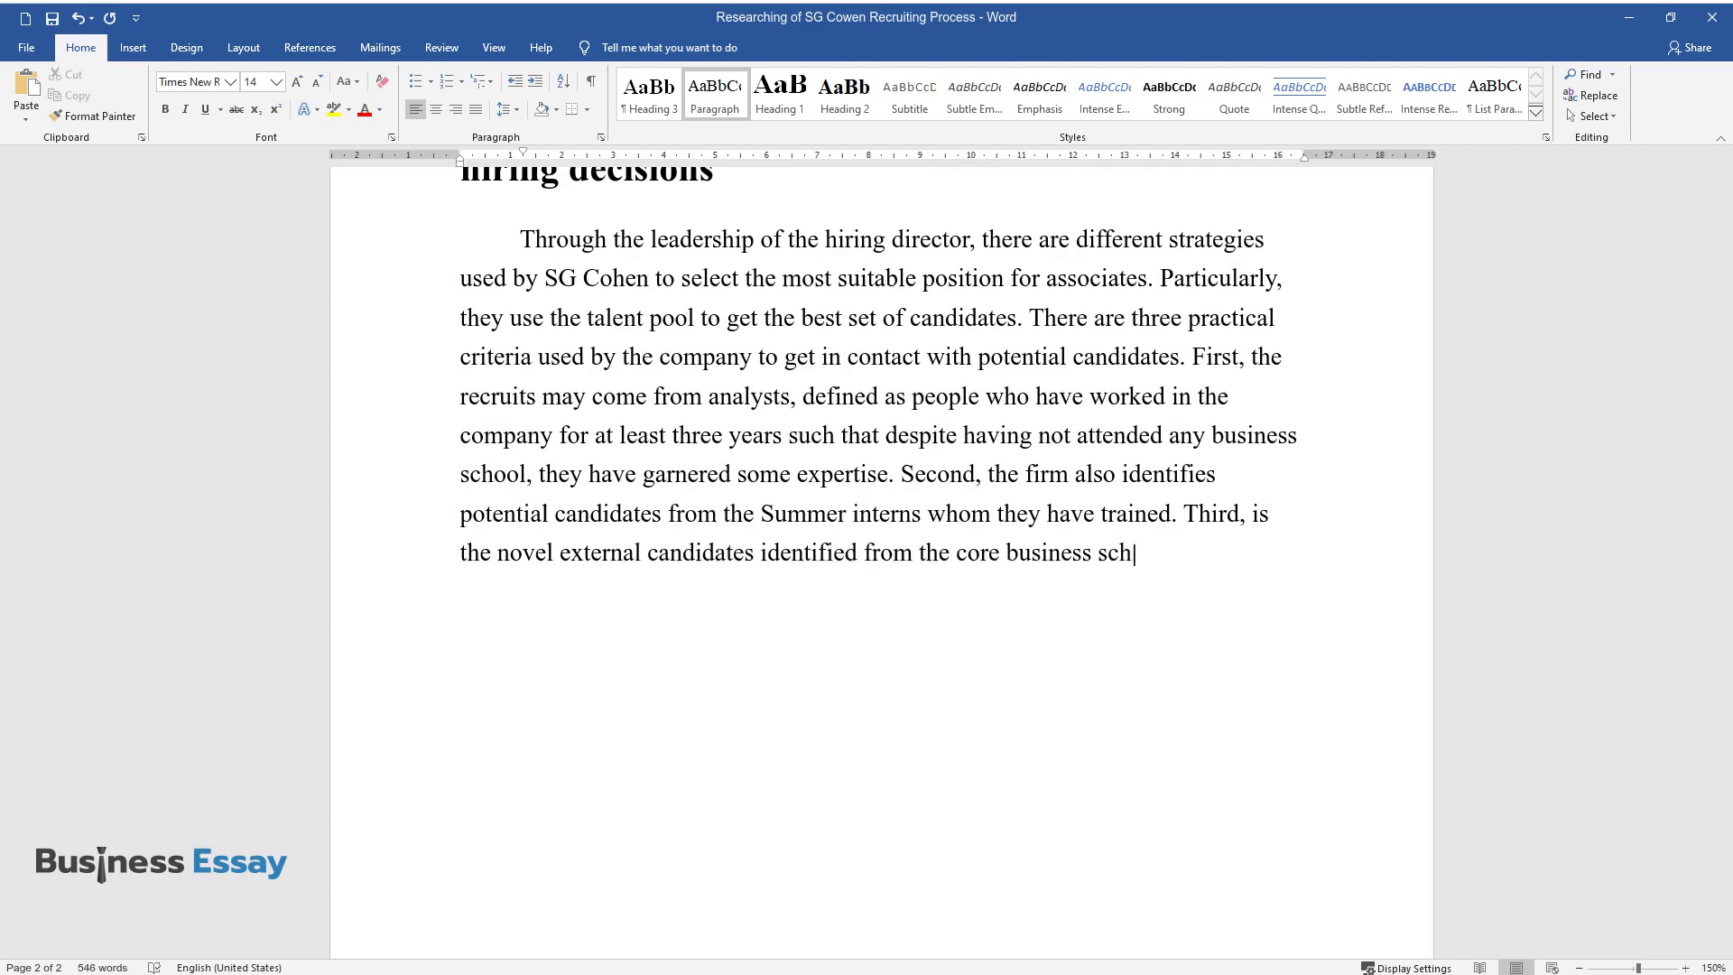
pyautogui.write('ools but with consideration to other students ')
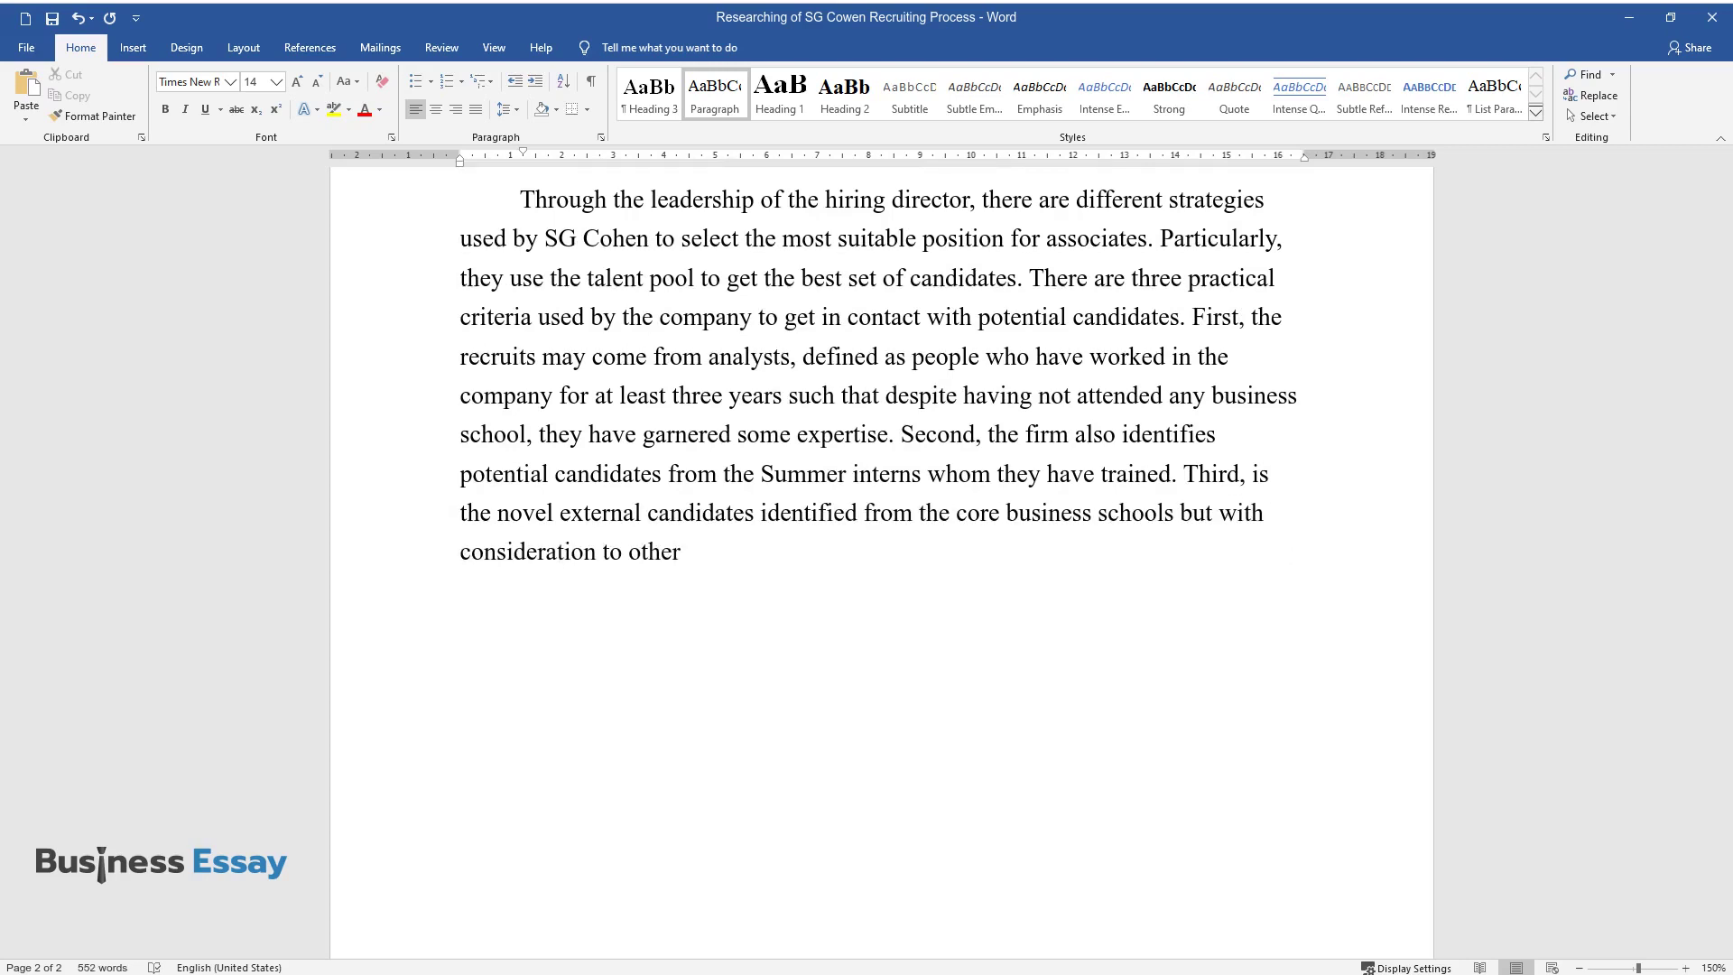
pyautogui.write('who send in their resumes.')
# Step: Add the technical-skills paragraph ending 'in the banking sector.' and begin the 'Additionally…' paragraph
pyautogui.press('Return')
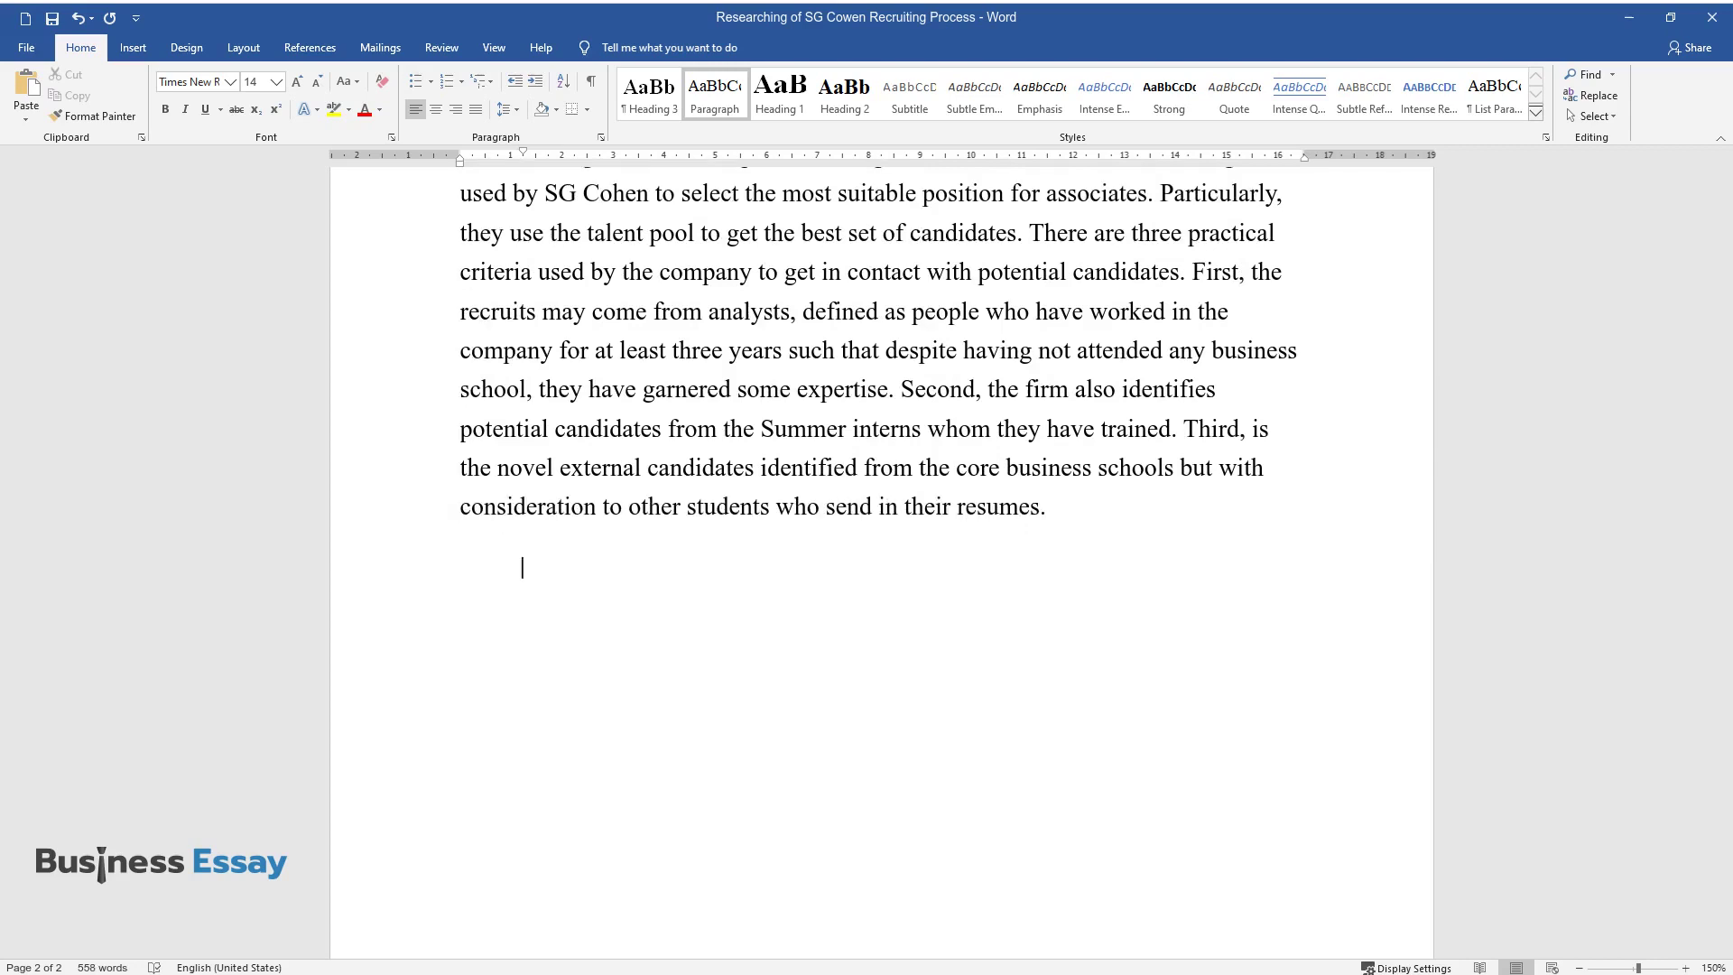
pyautogui.write('It is vital for th')
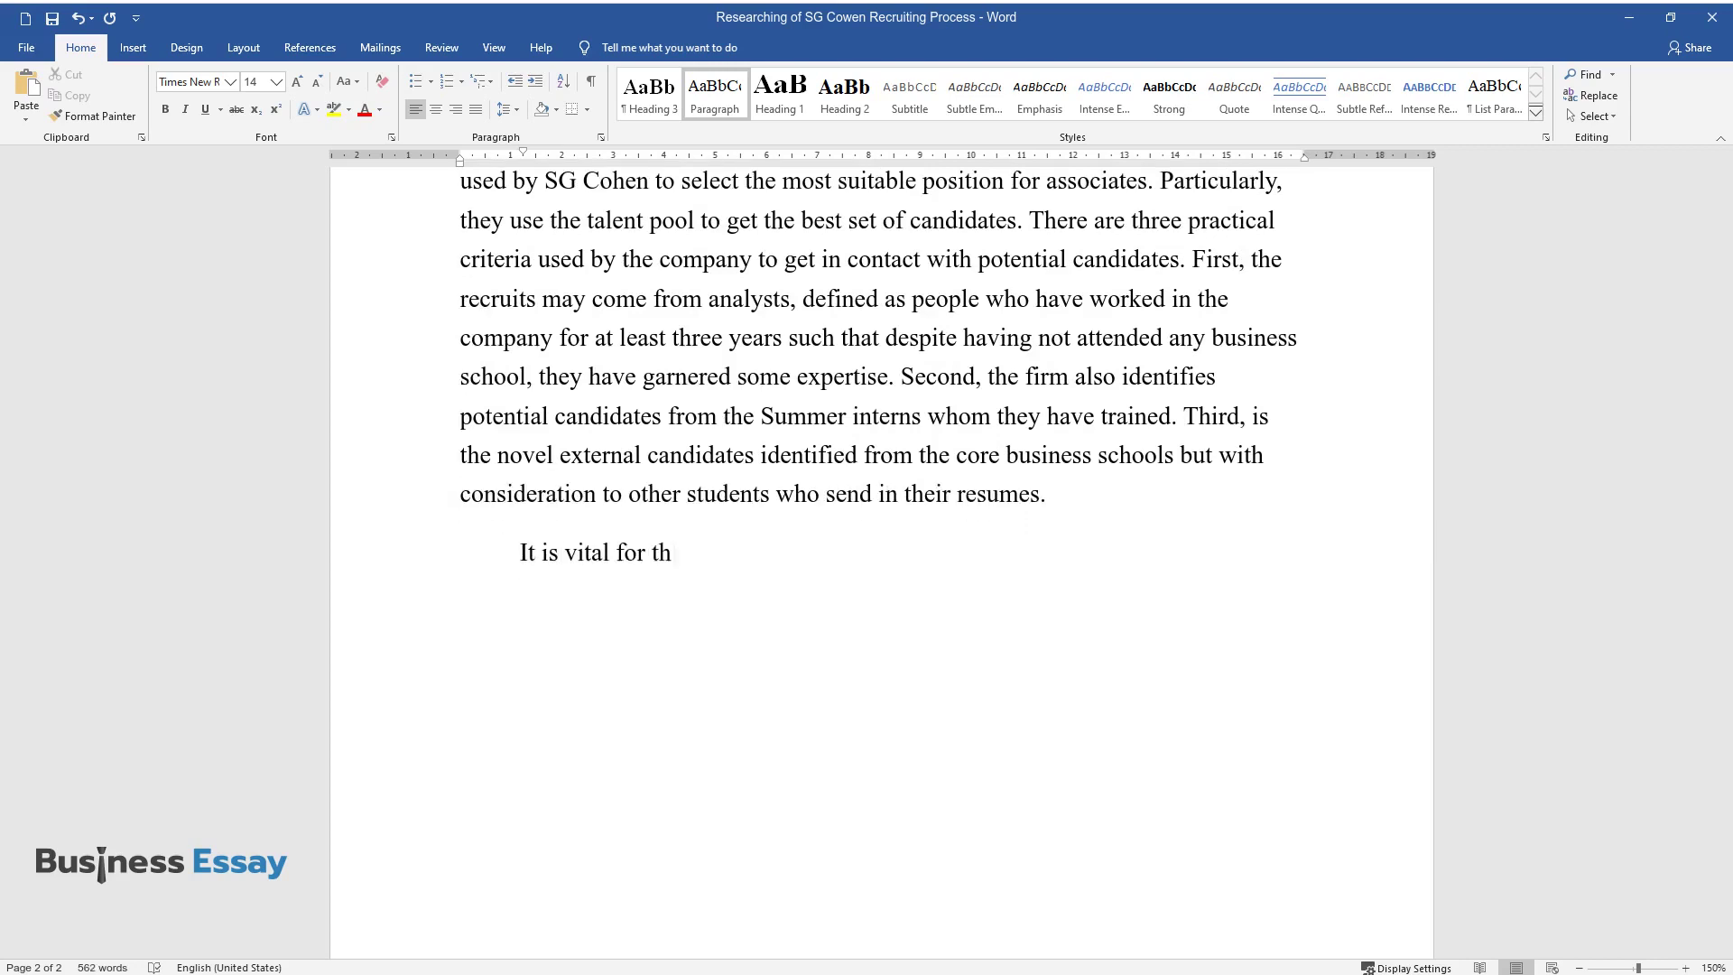
pyautogui.write('e company to select candidates with th')
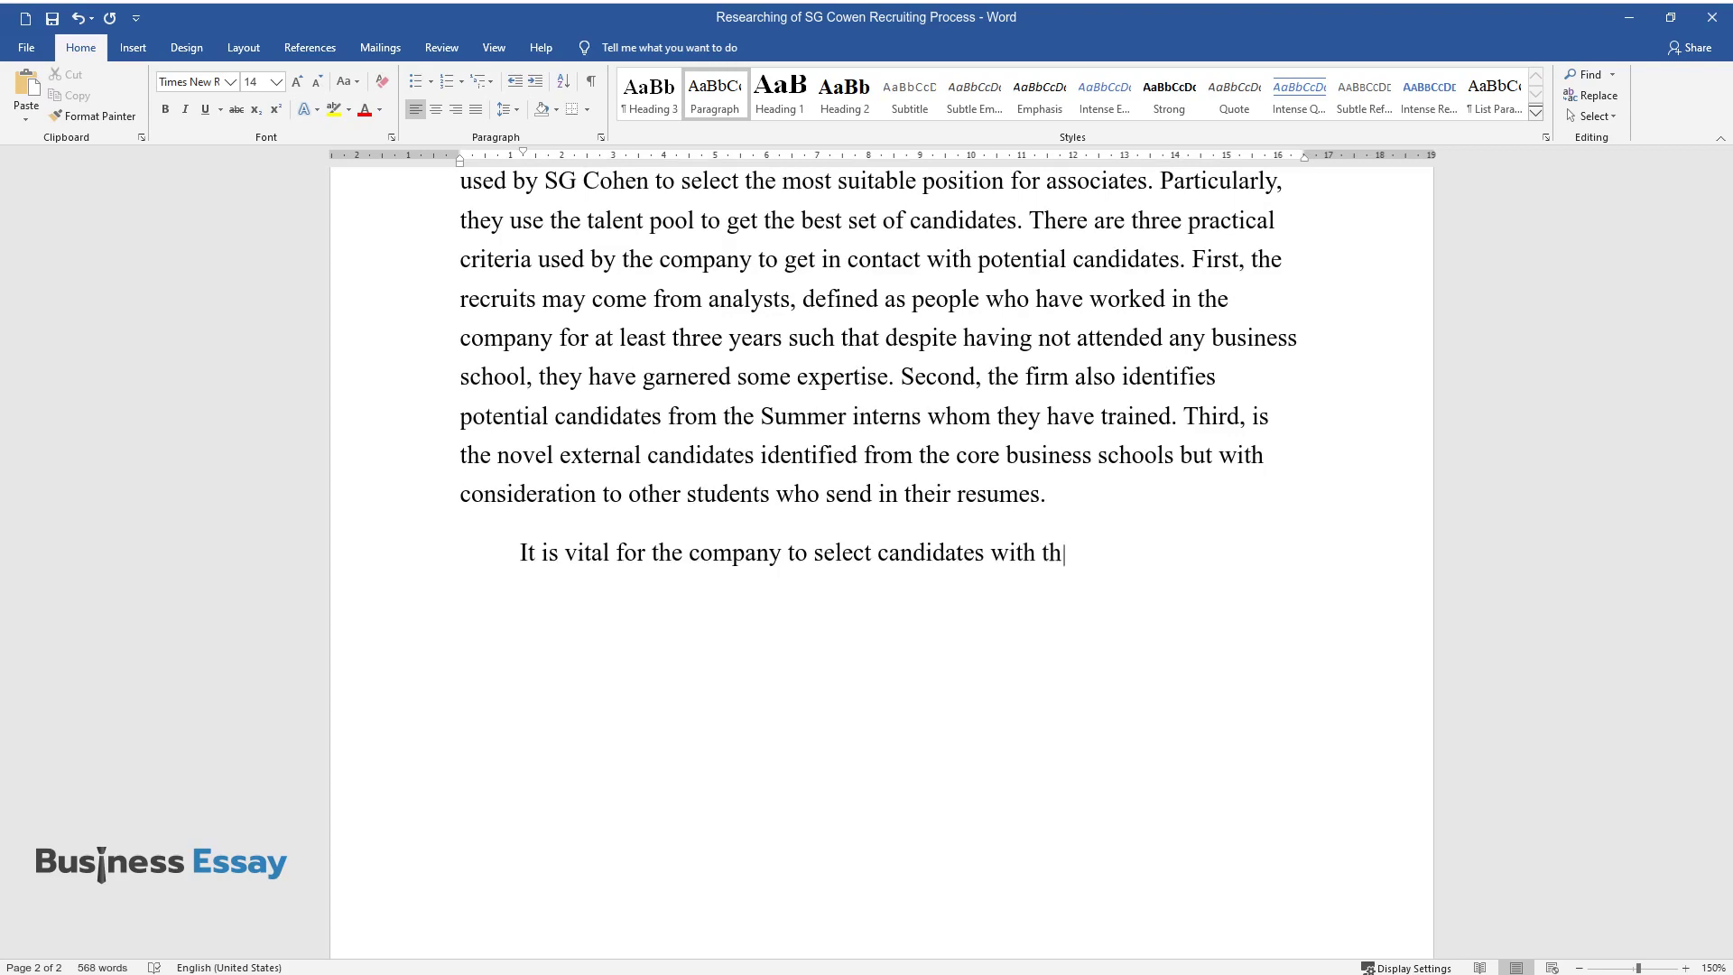
pyautogui.write('e necessary technical skills. People ')
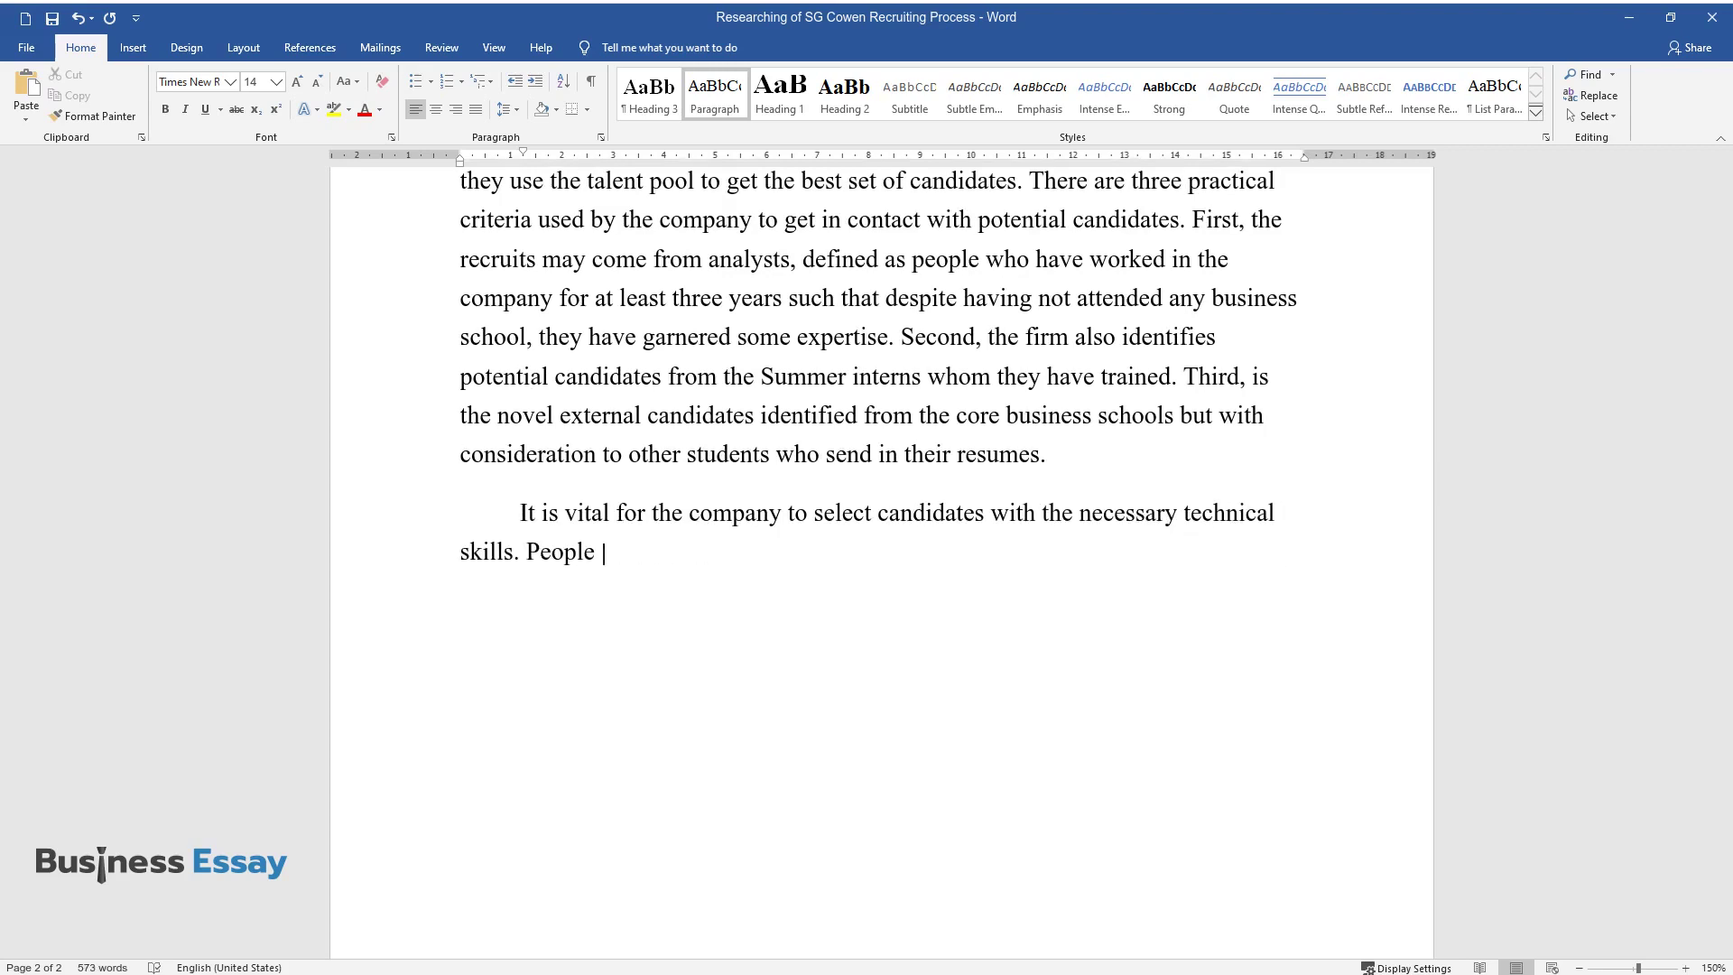
pyautogui.write('should know how to develop different k')
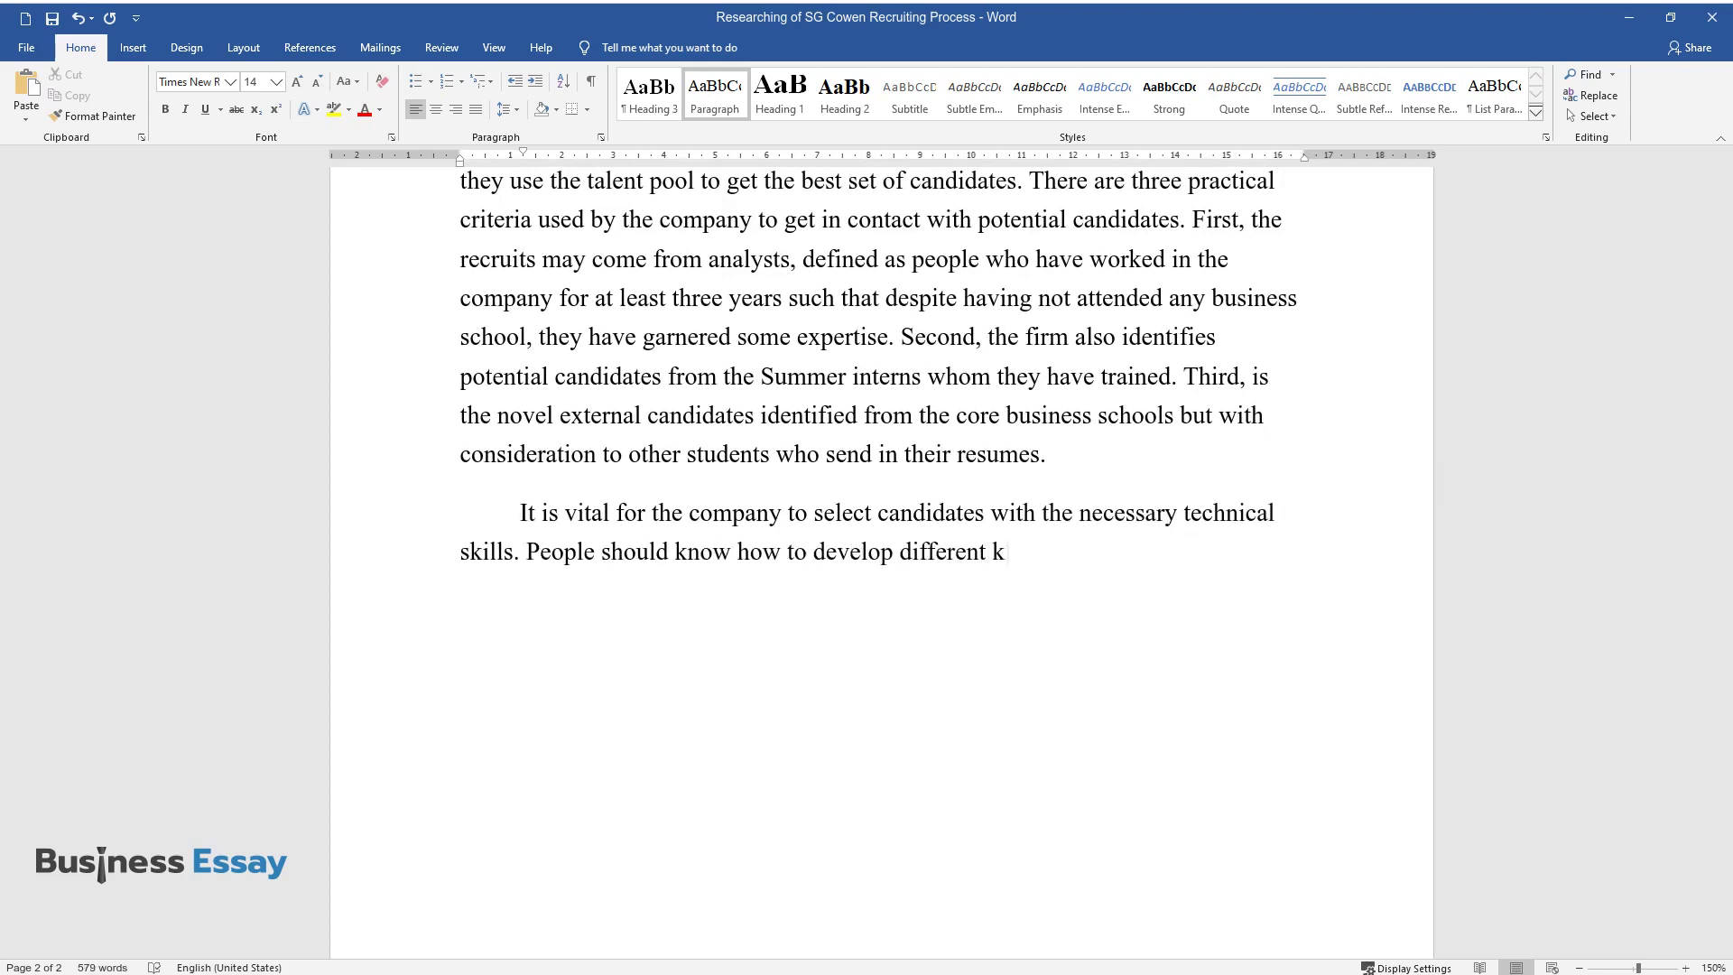
pyautogui.write('inds of financial models')
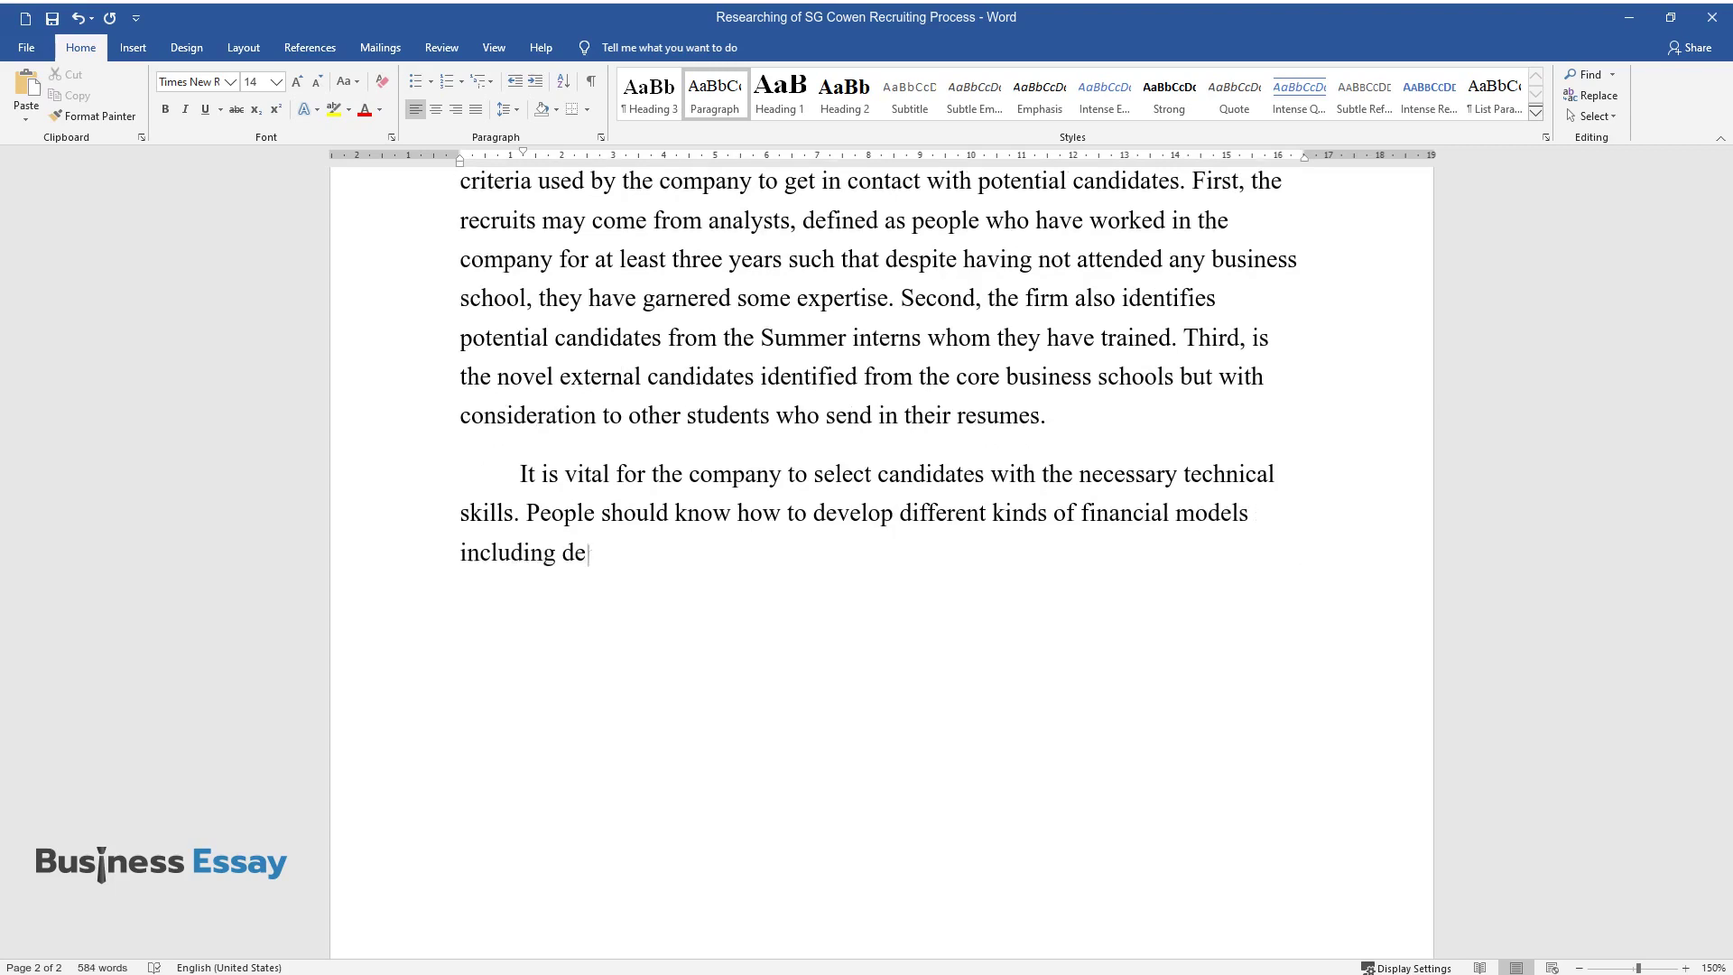
pyautogui.write(' including debt valuation, and capital raising transacti')
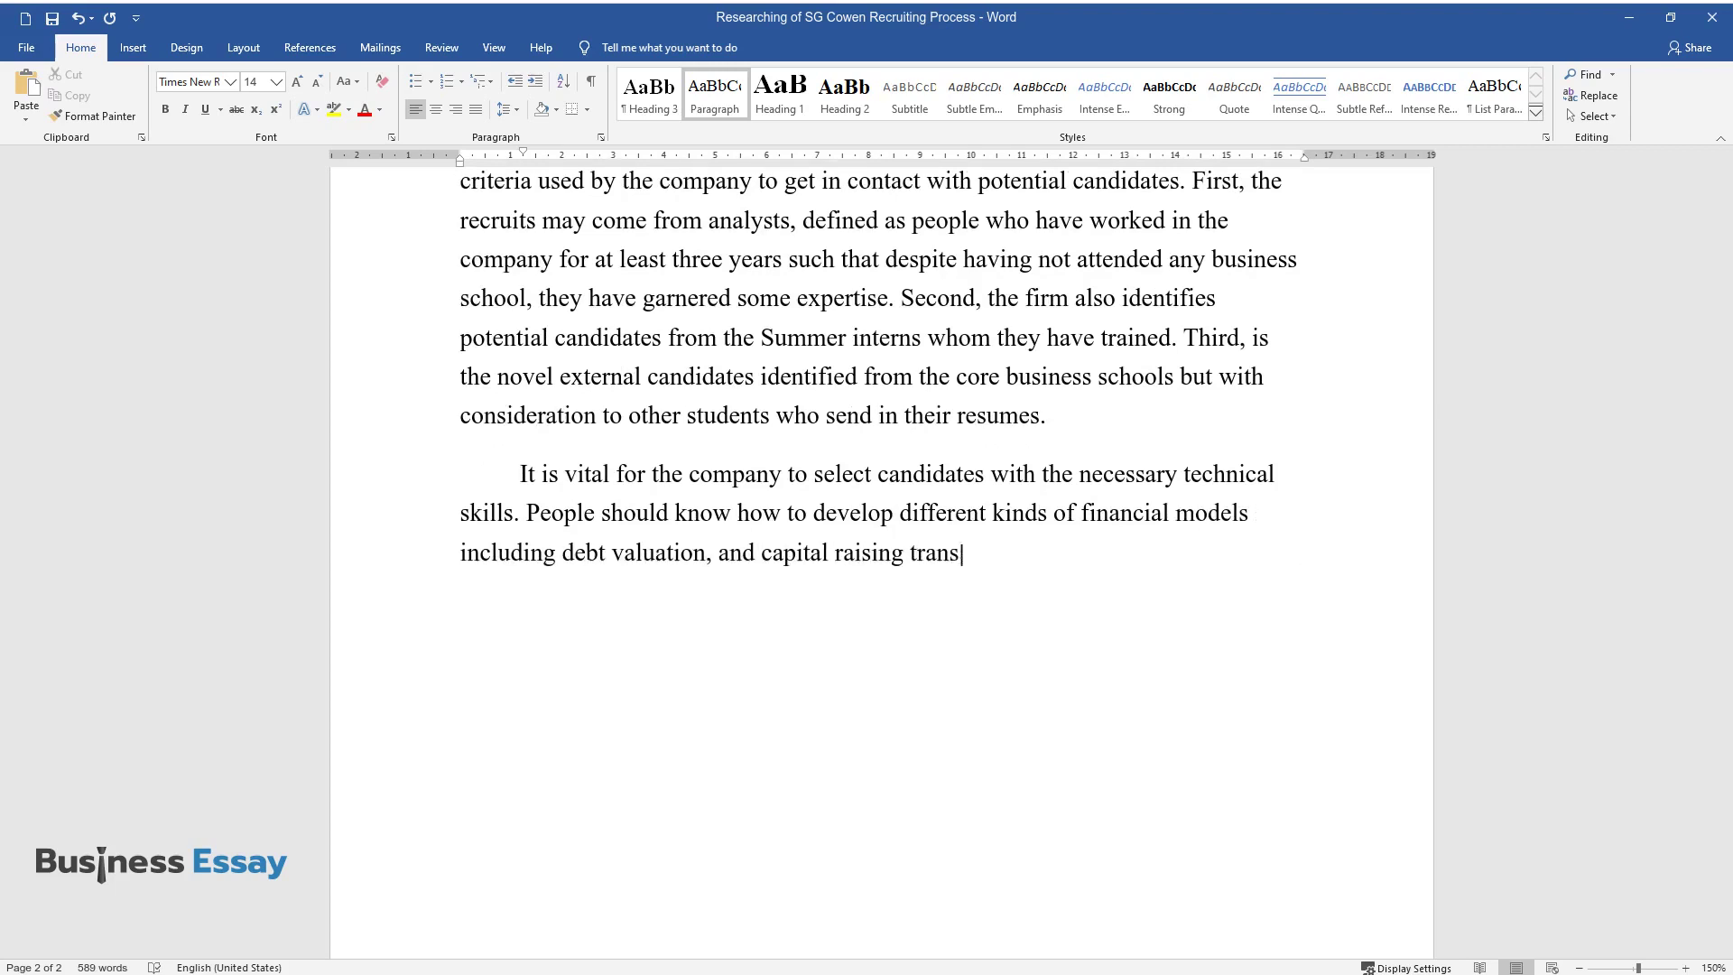
pyautogui.write('ons to develop proper')
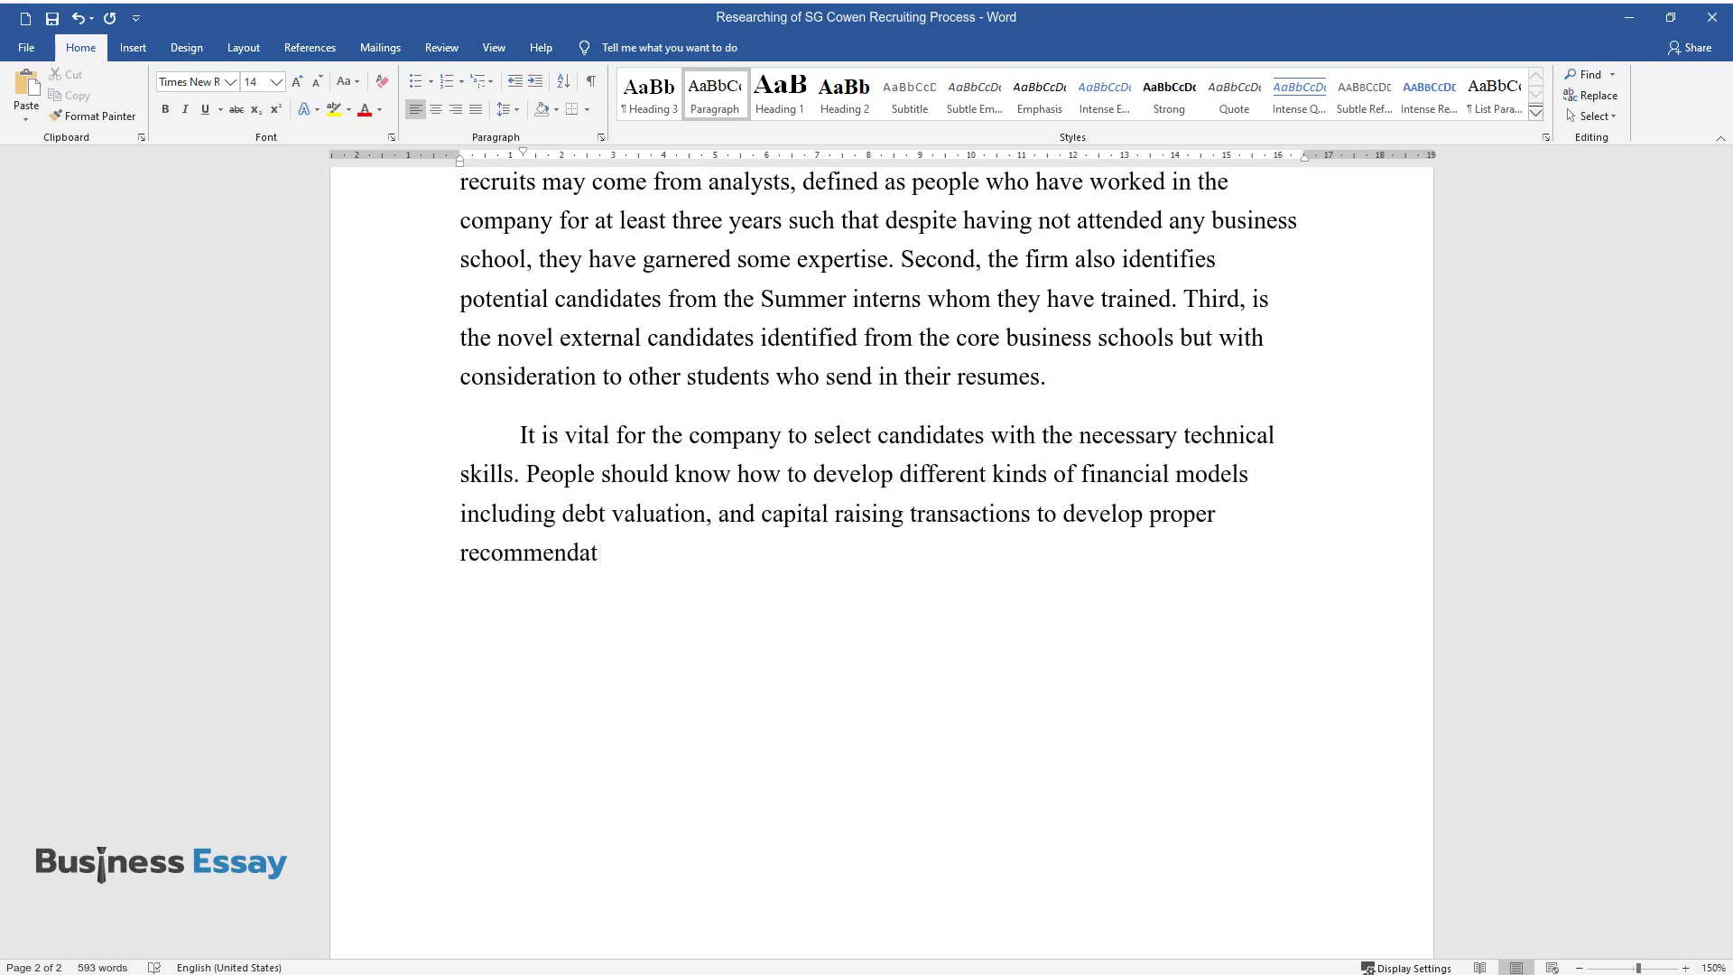
pyautogui.write(' recommendations to the companies. It is commendable that the company went to ')
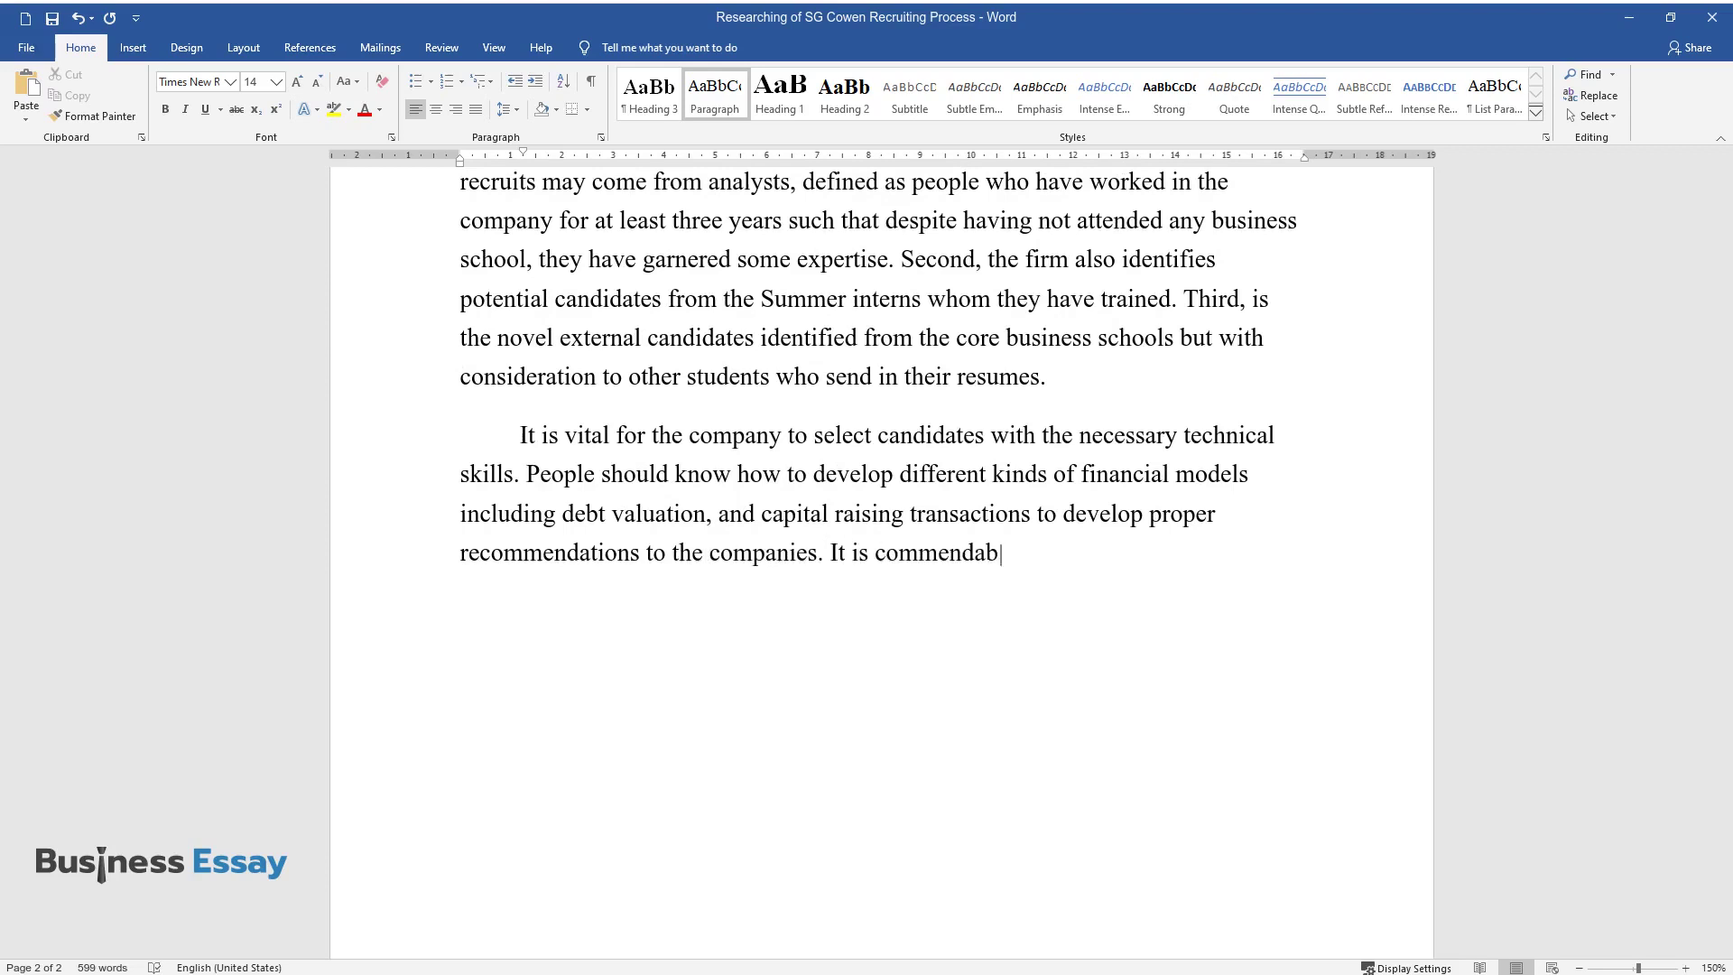
pyautogui.write('core busin')
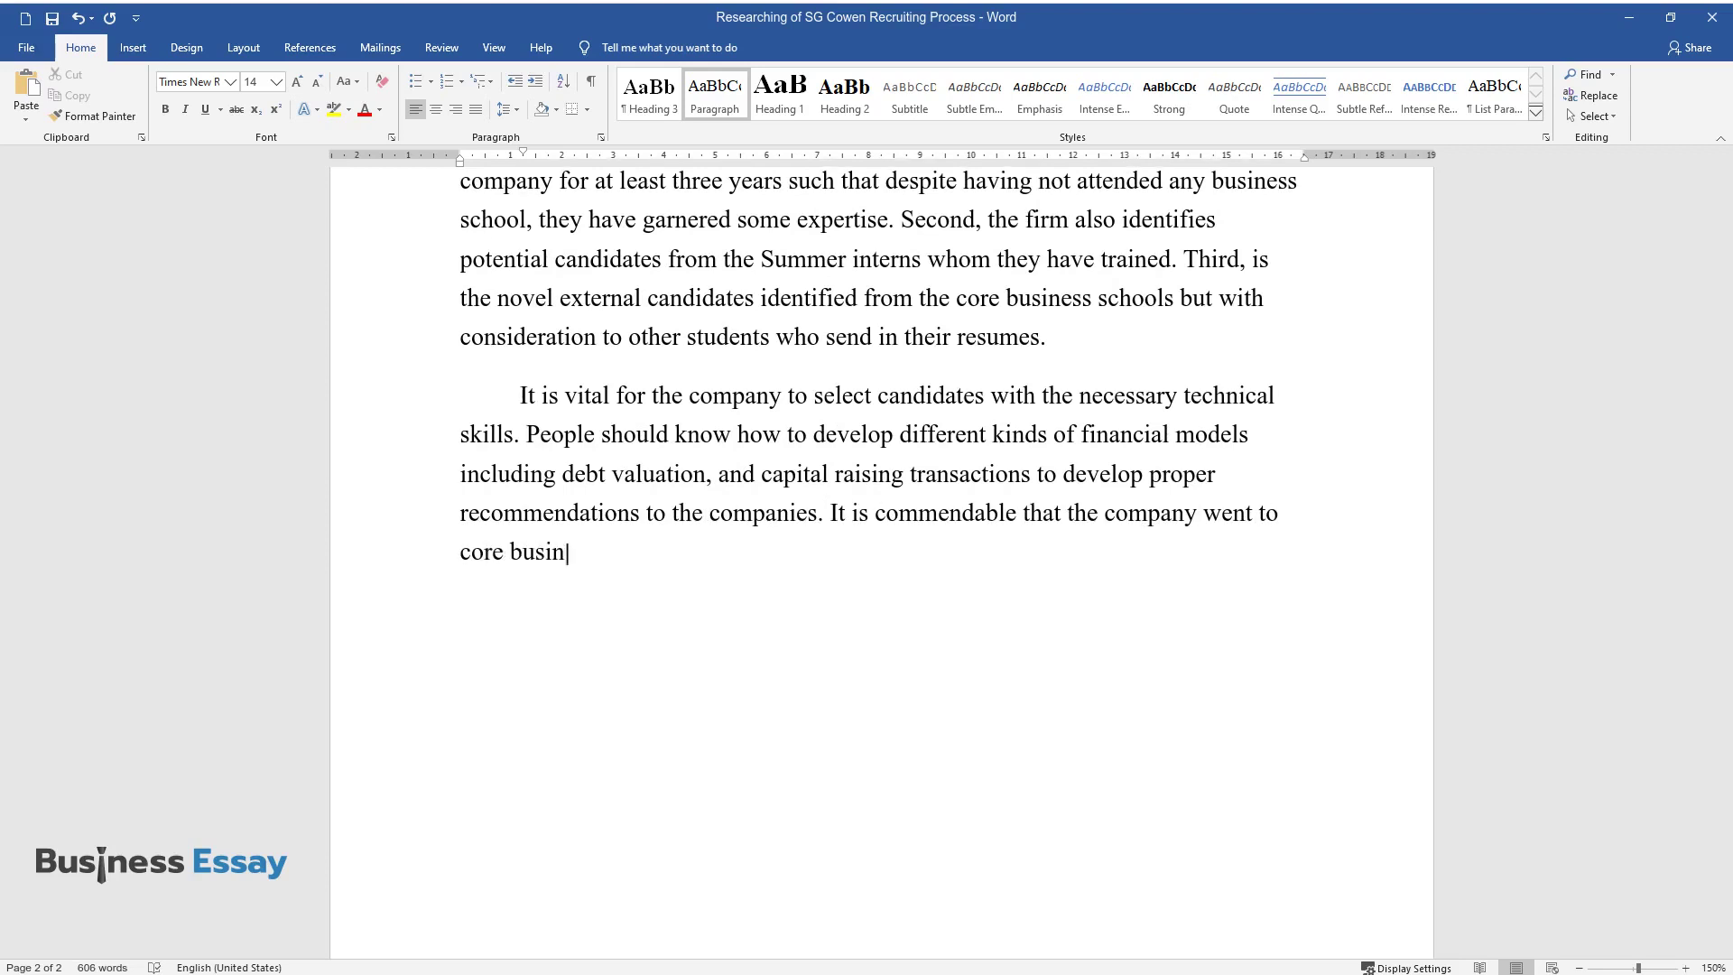
pyautogui.write('ess schools for recruitment because th')
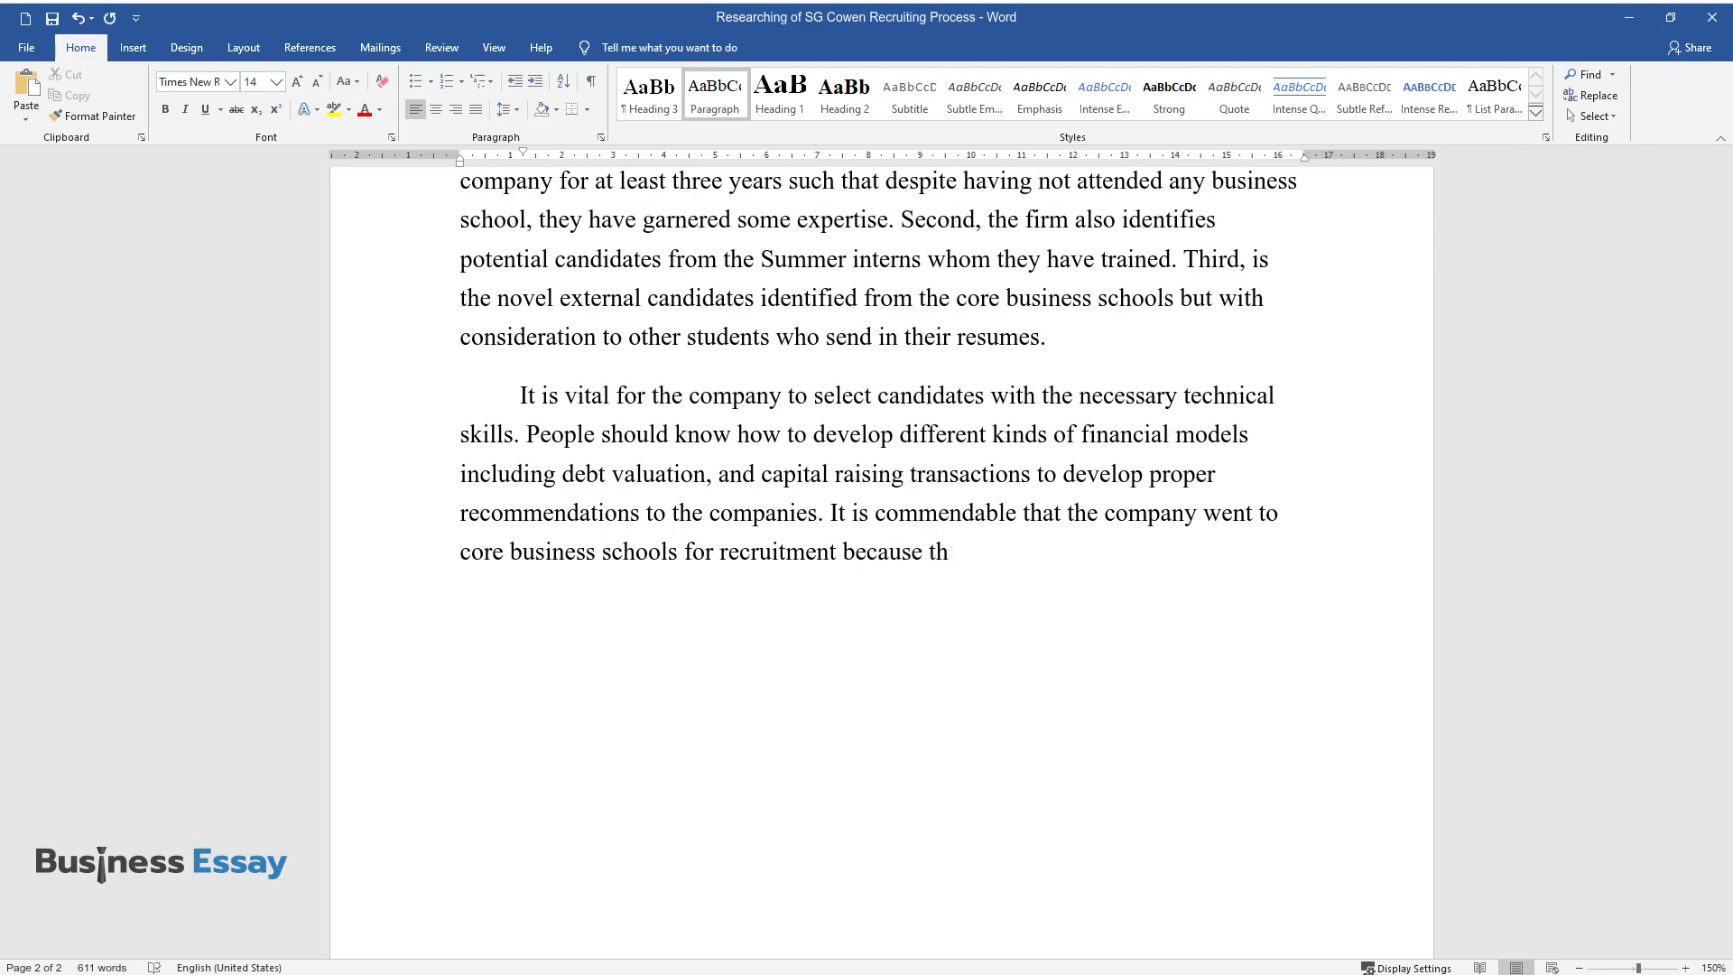
pyautogui.write('e students are likely to have gained')
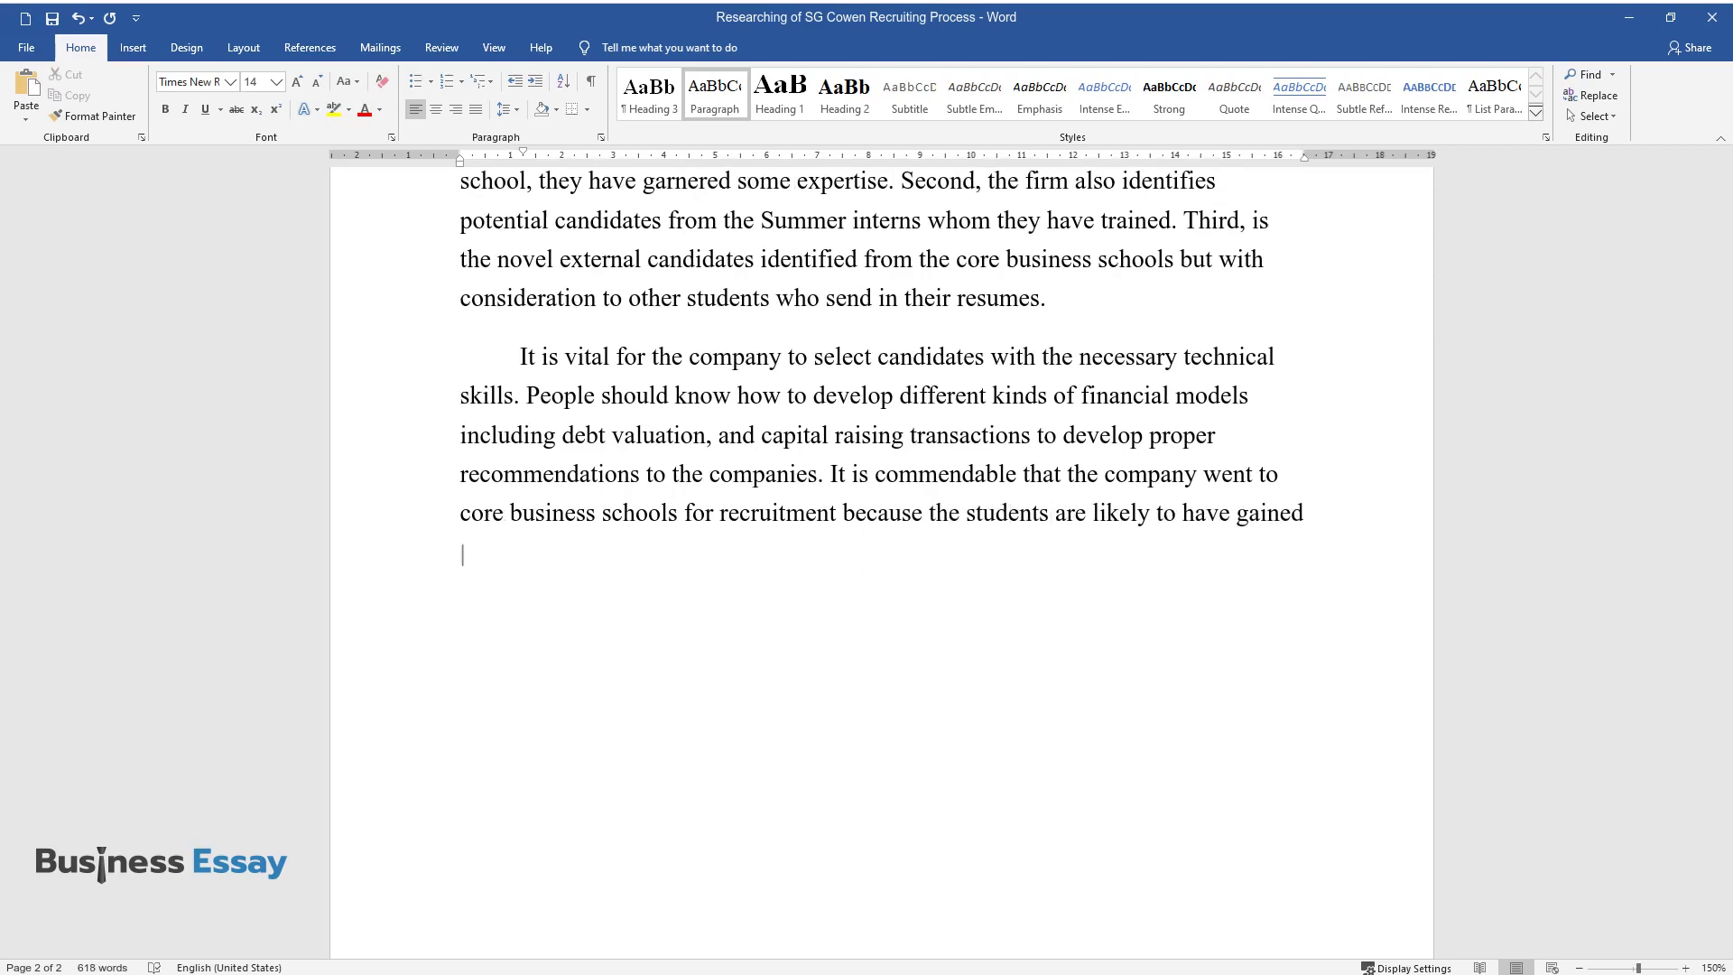
pyautogui.write(' insights into the technical skills rel')
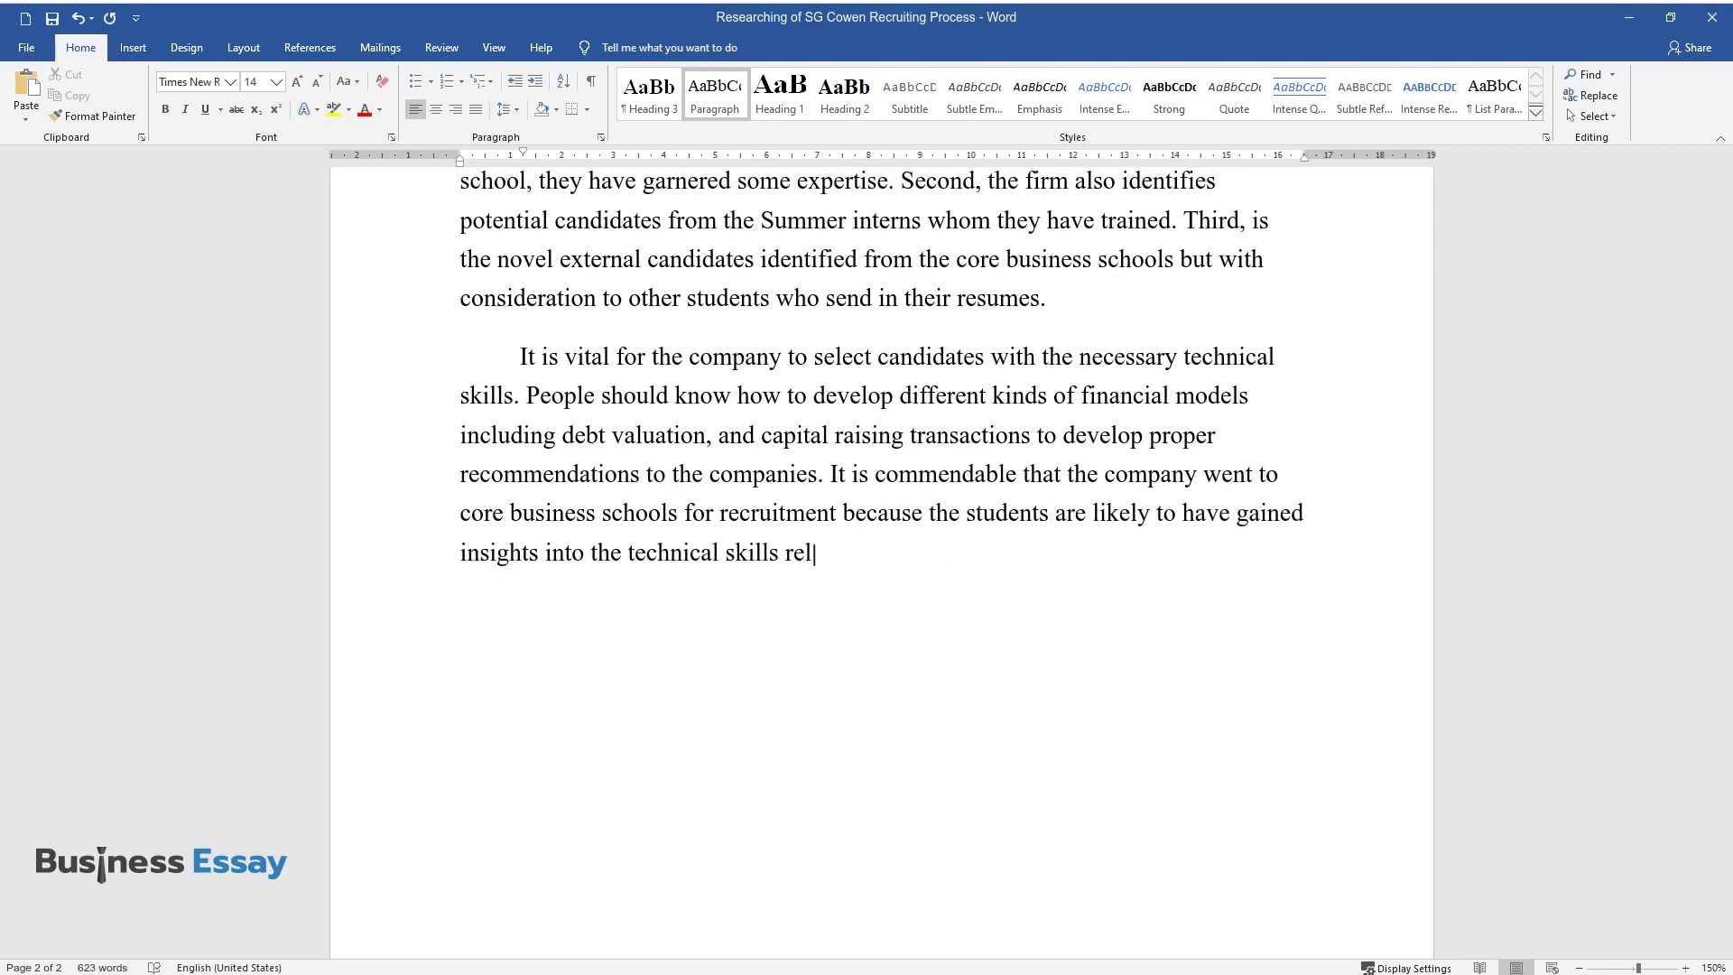
pyautogui.write('evant for operations in the banking sector.')
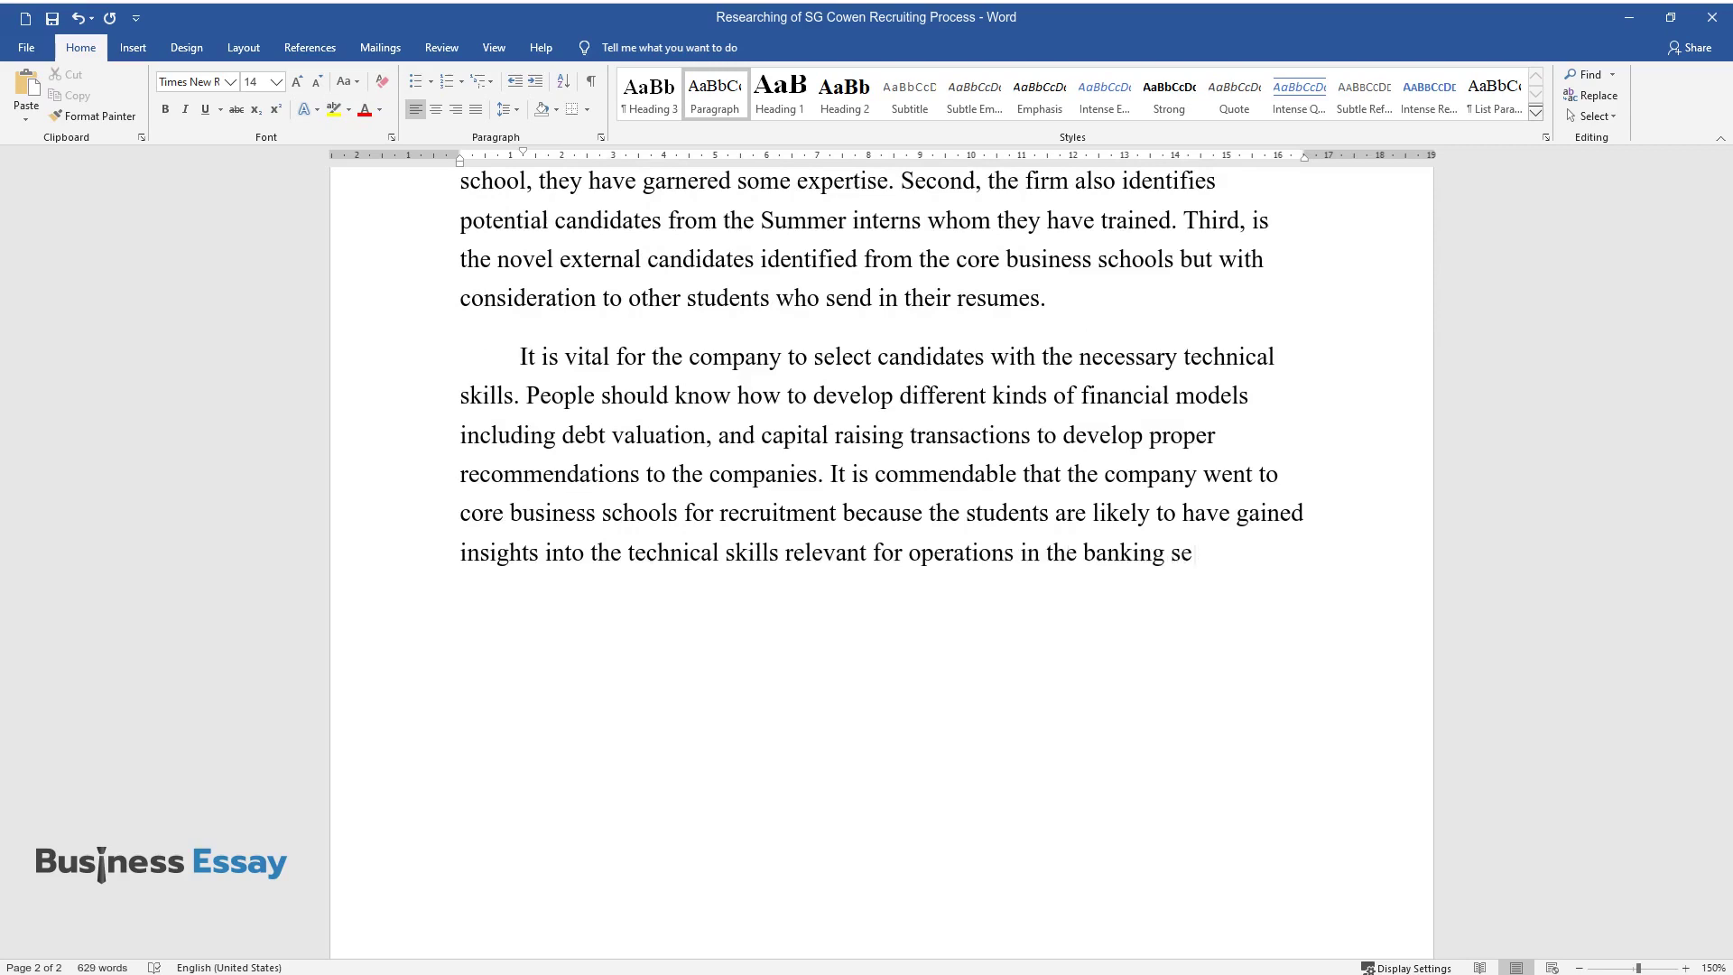
pyautogui.press('Return')
pyautogui.write('Additionall')
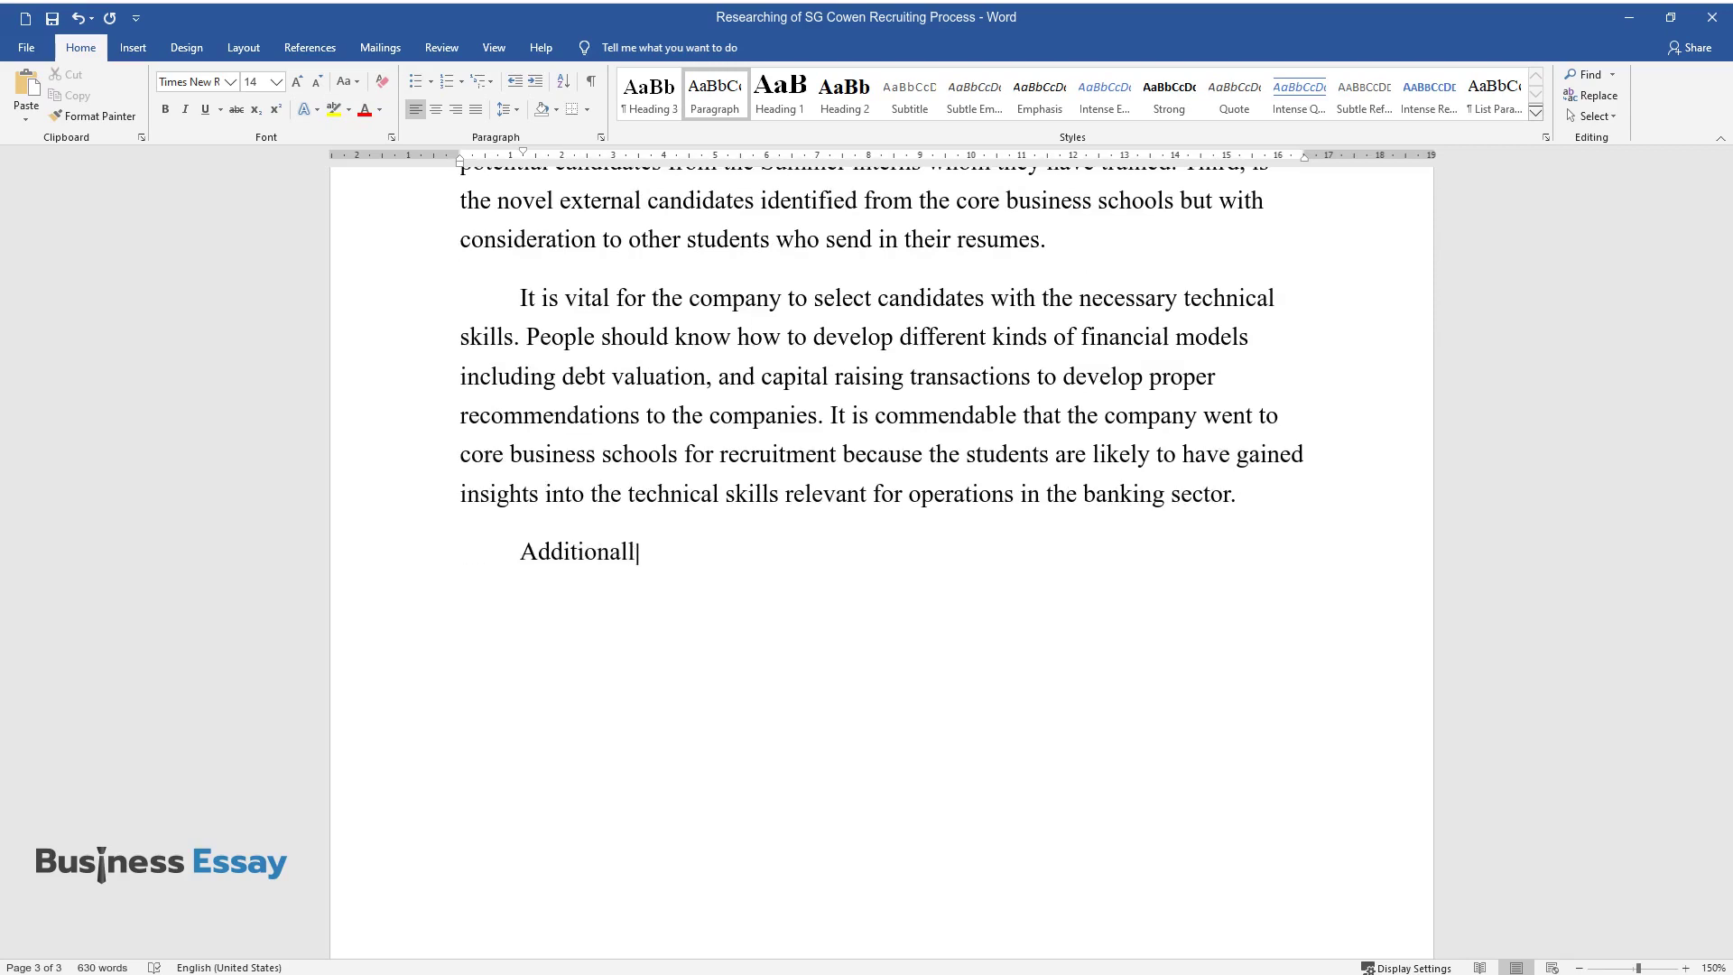
pyautogui.write('y, the strategy of the company to bo')
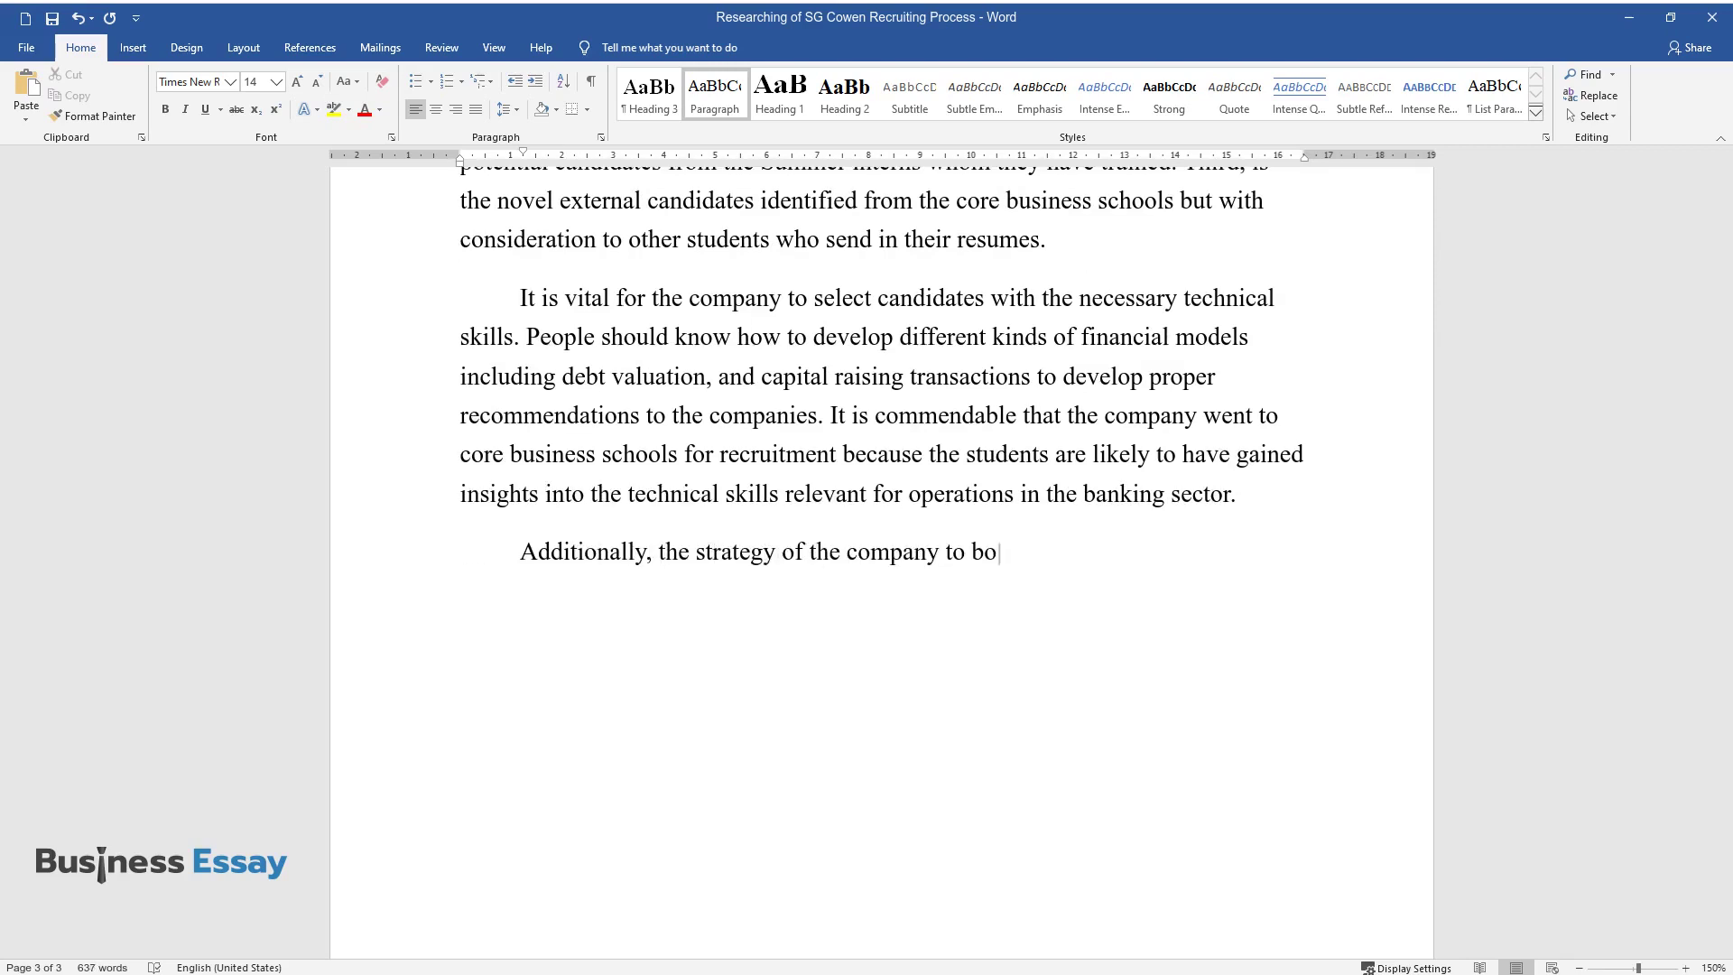
pyautogui.write('th internally and externally recruit')
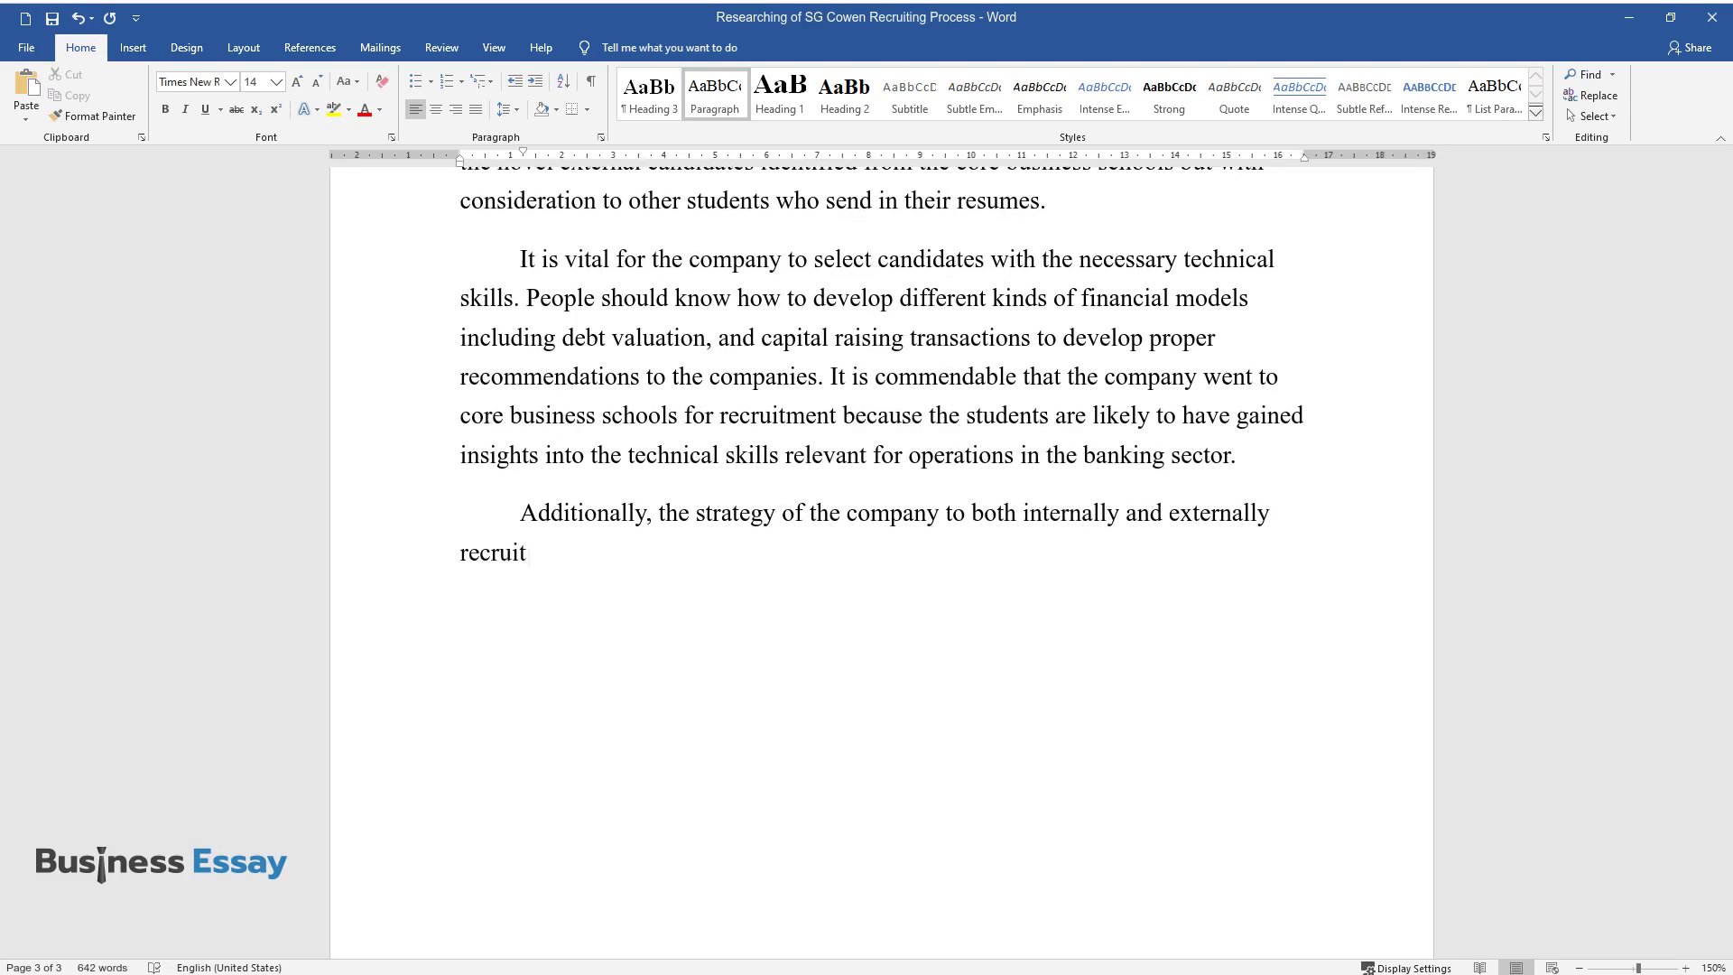
pyautogui.write(' candidates is desirable. Reliability')
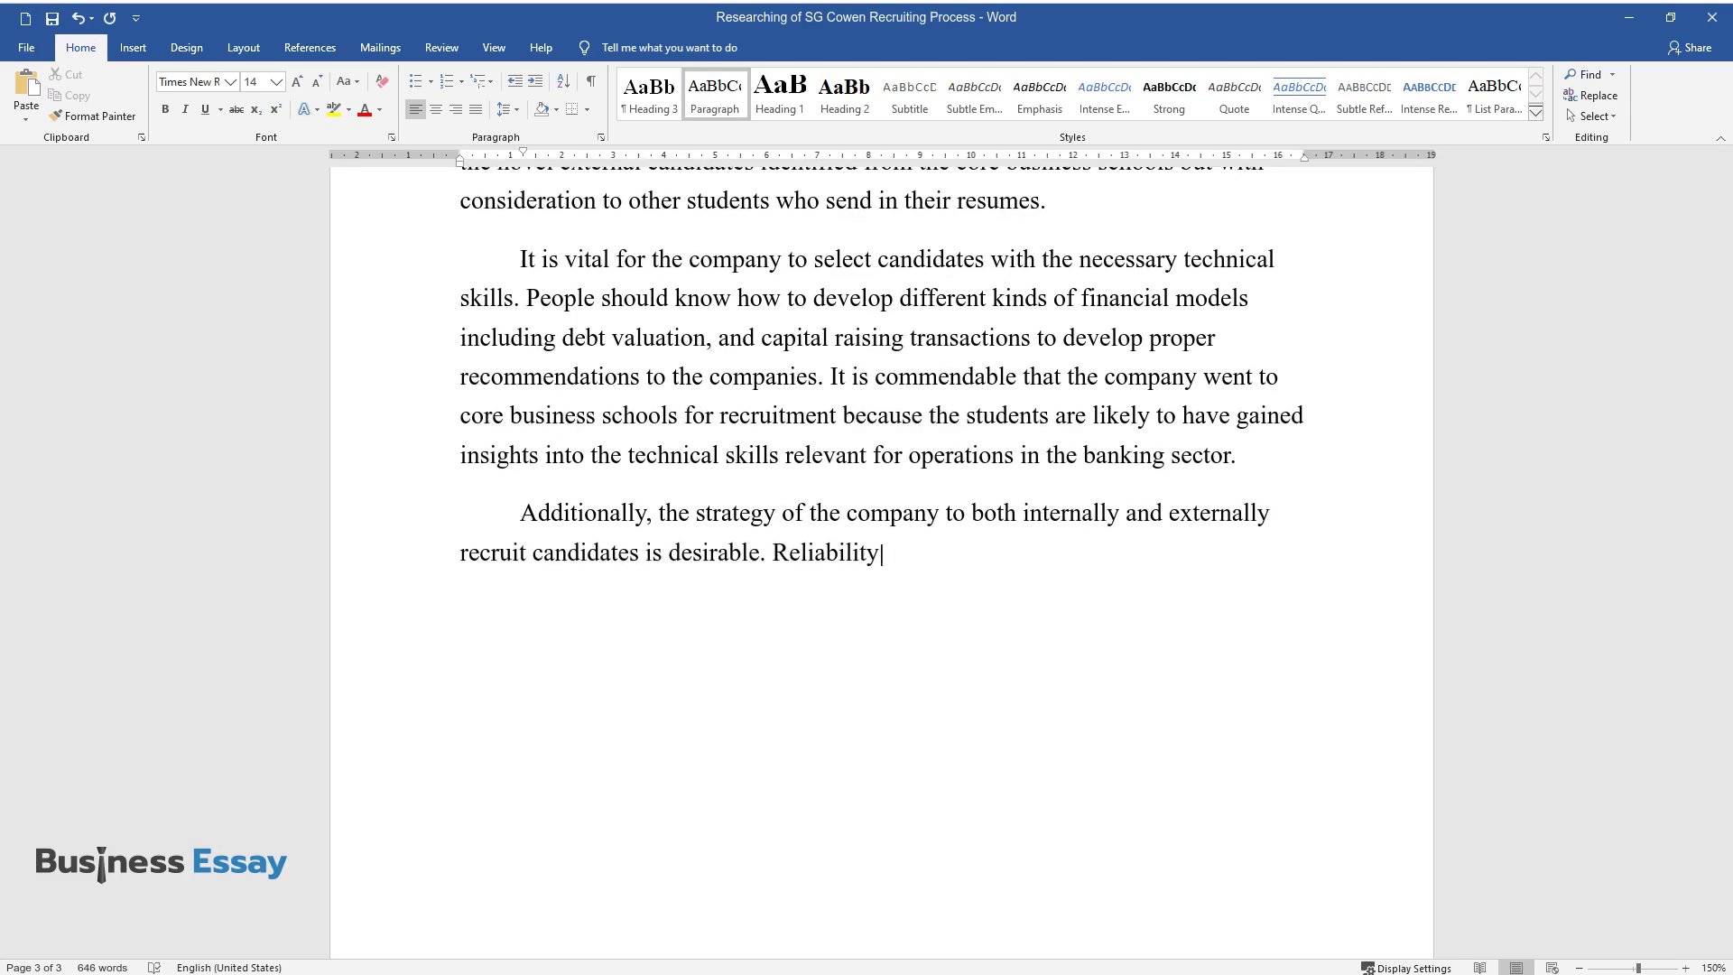
pyautogui.write(' comes from the fact that the analys')
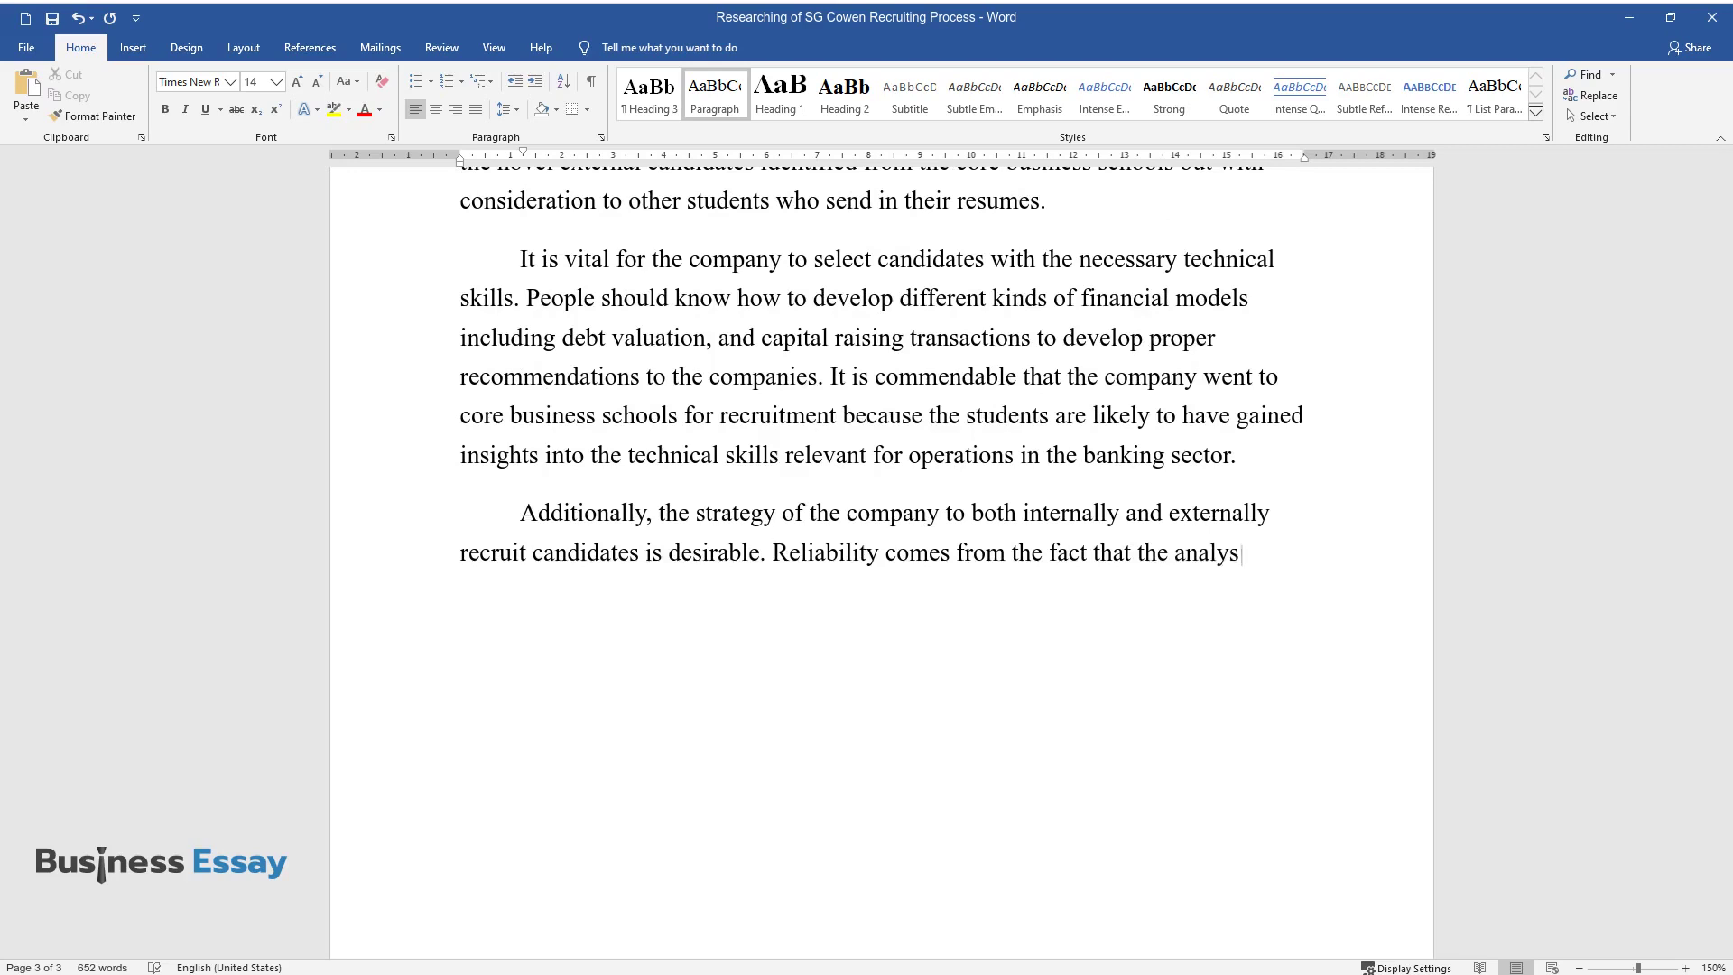
pyautogui.write('ts understand the company and its pro')
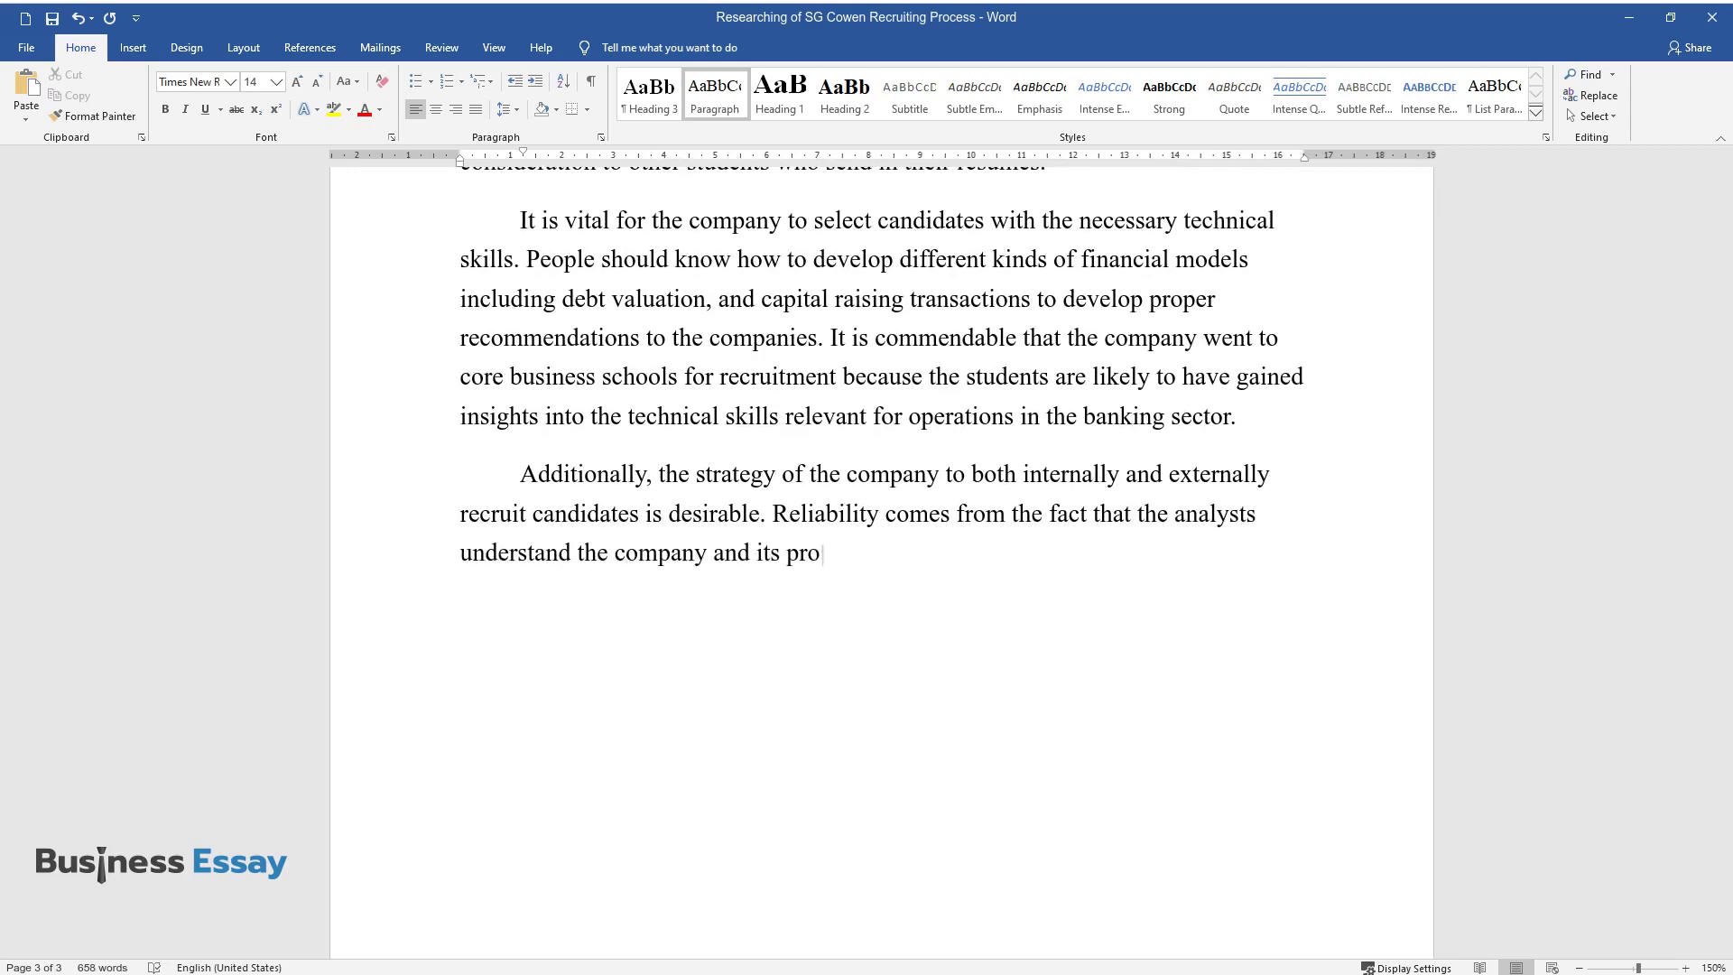
pyautogui.write('cesses due to working for more than')
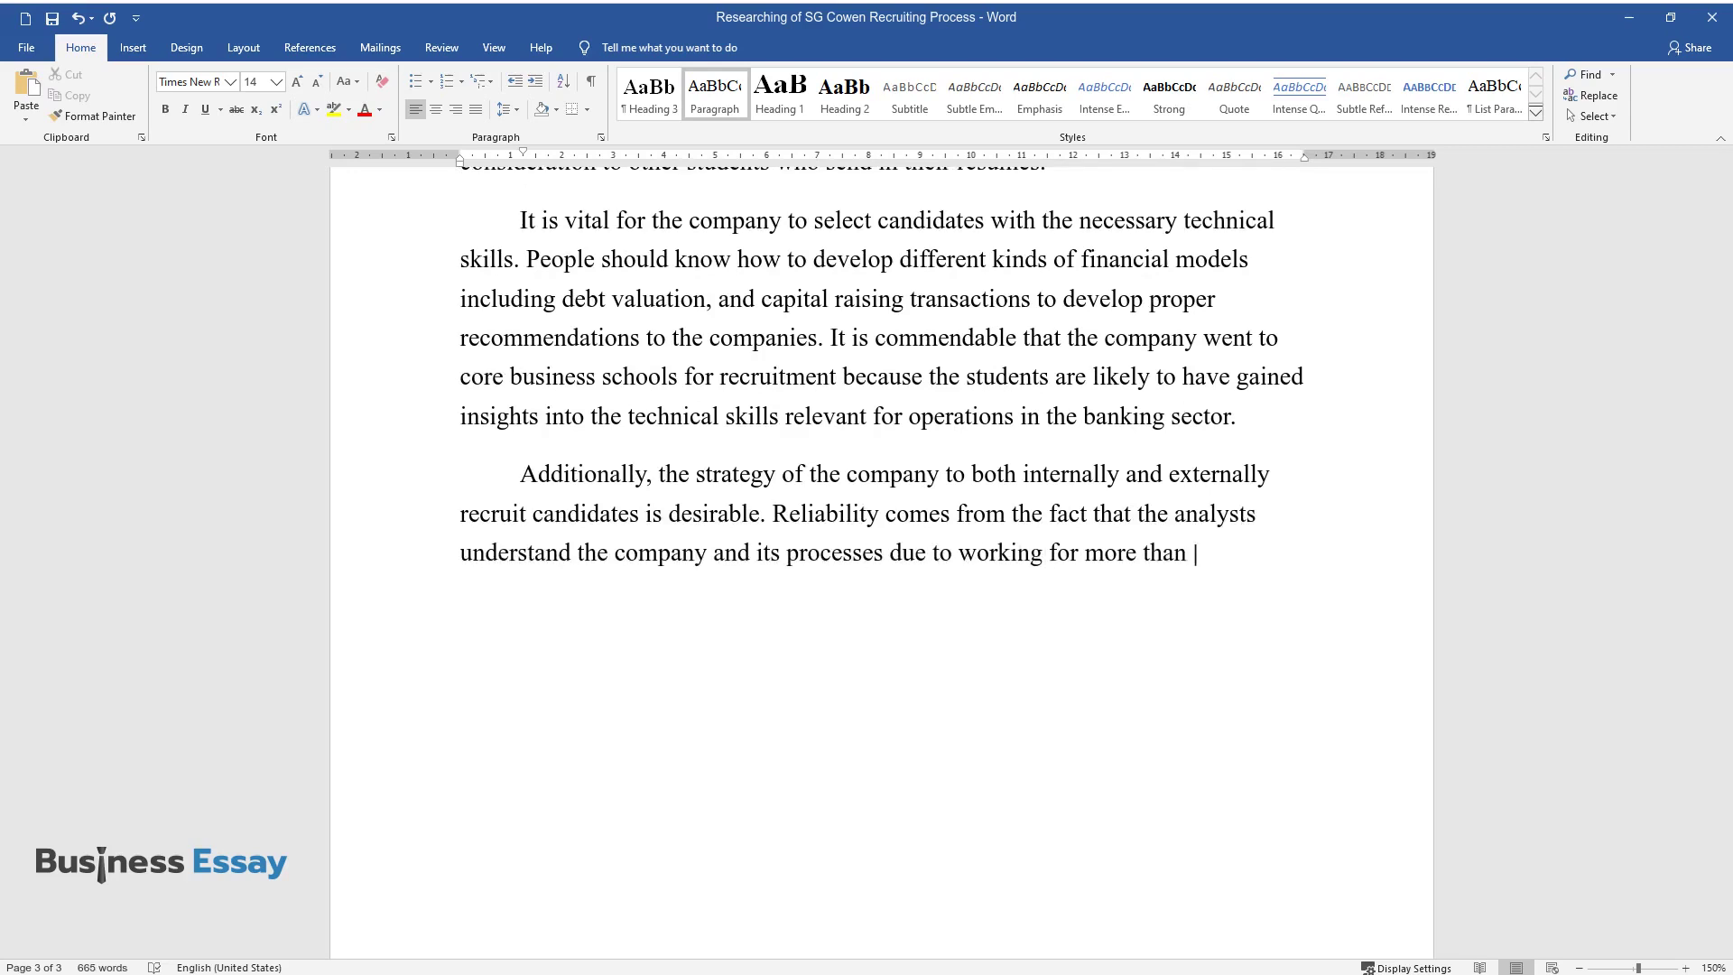
pyautogui.write(' three years while those candidates f')
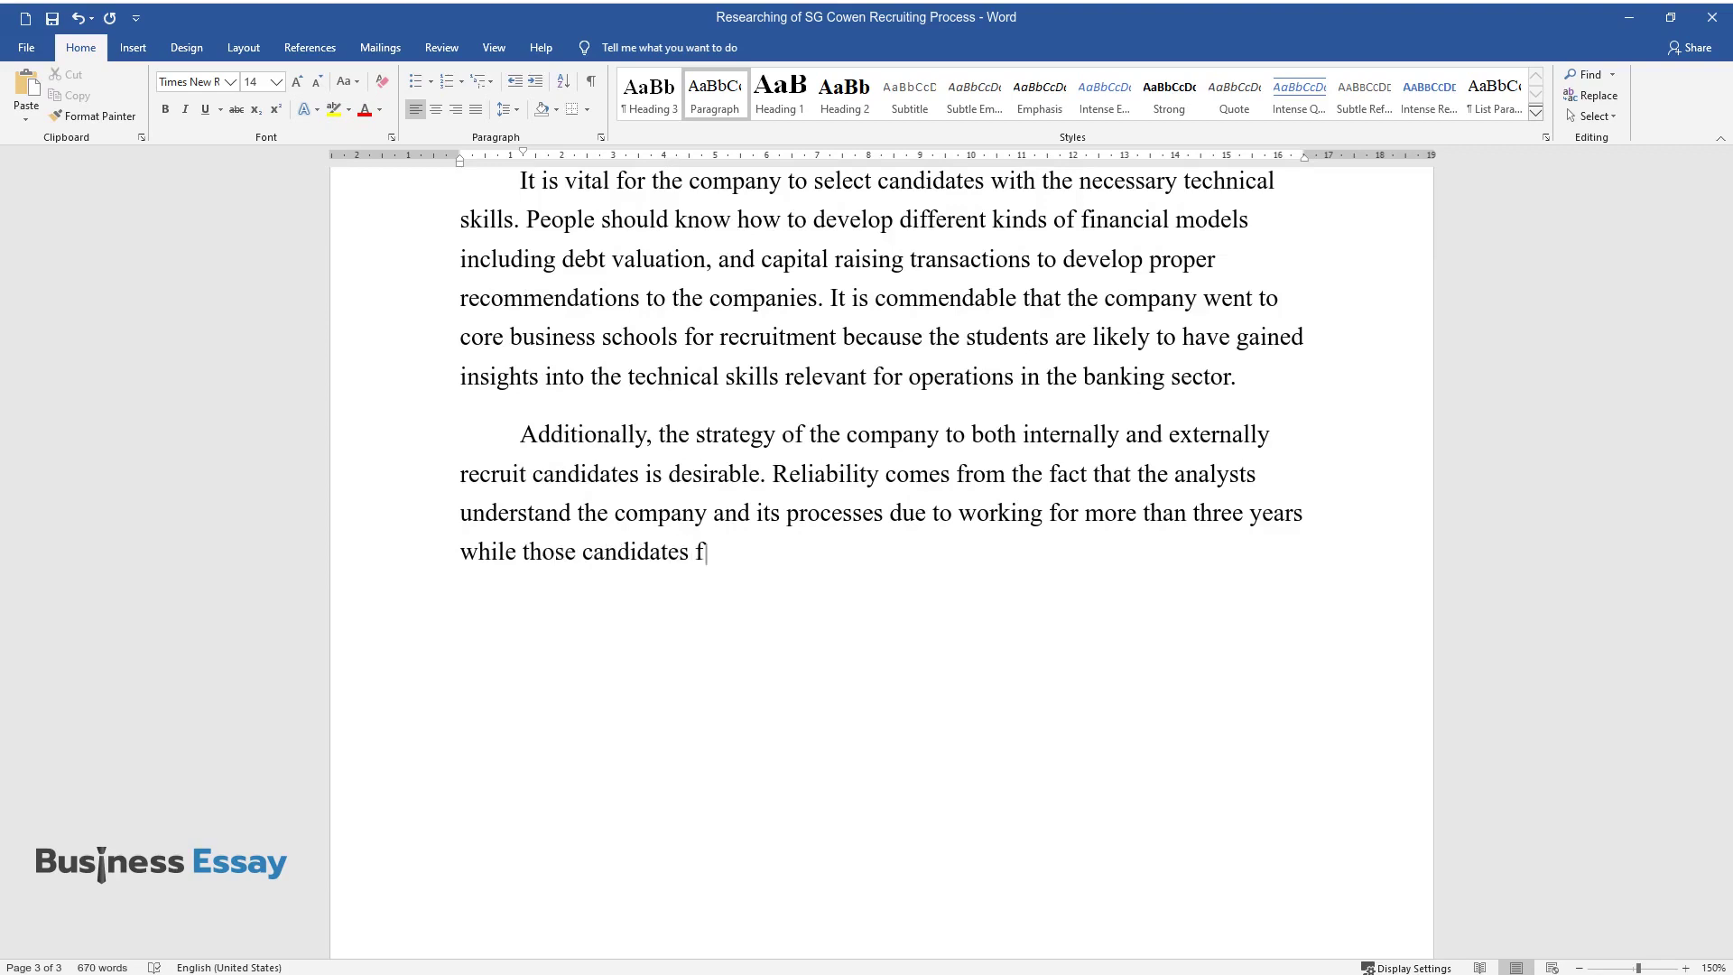
pyautogui.write('rom the business schools have fresh')
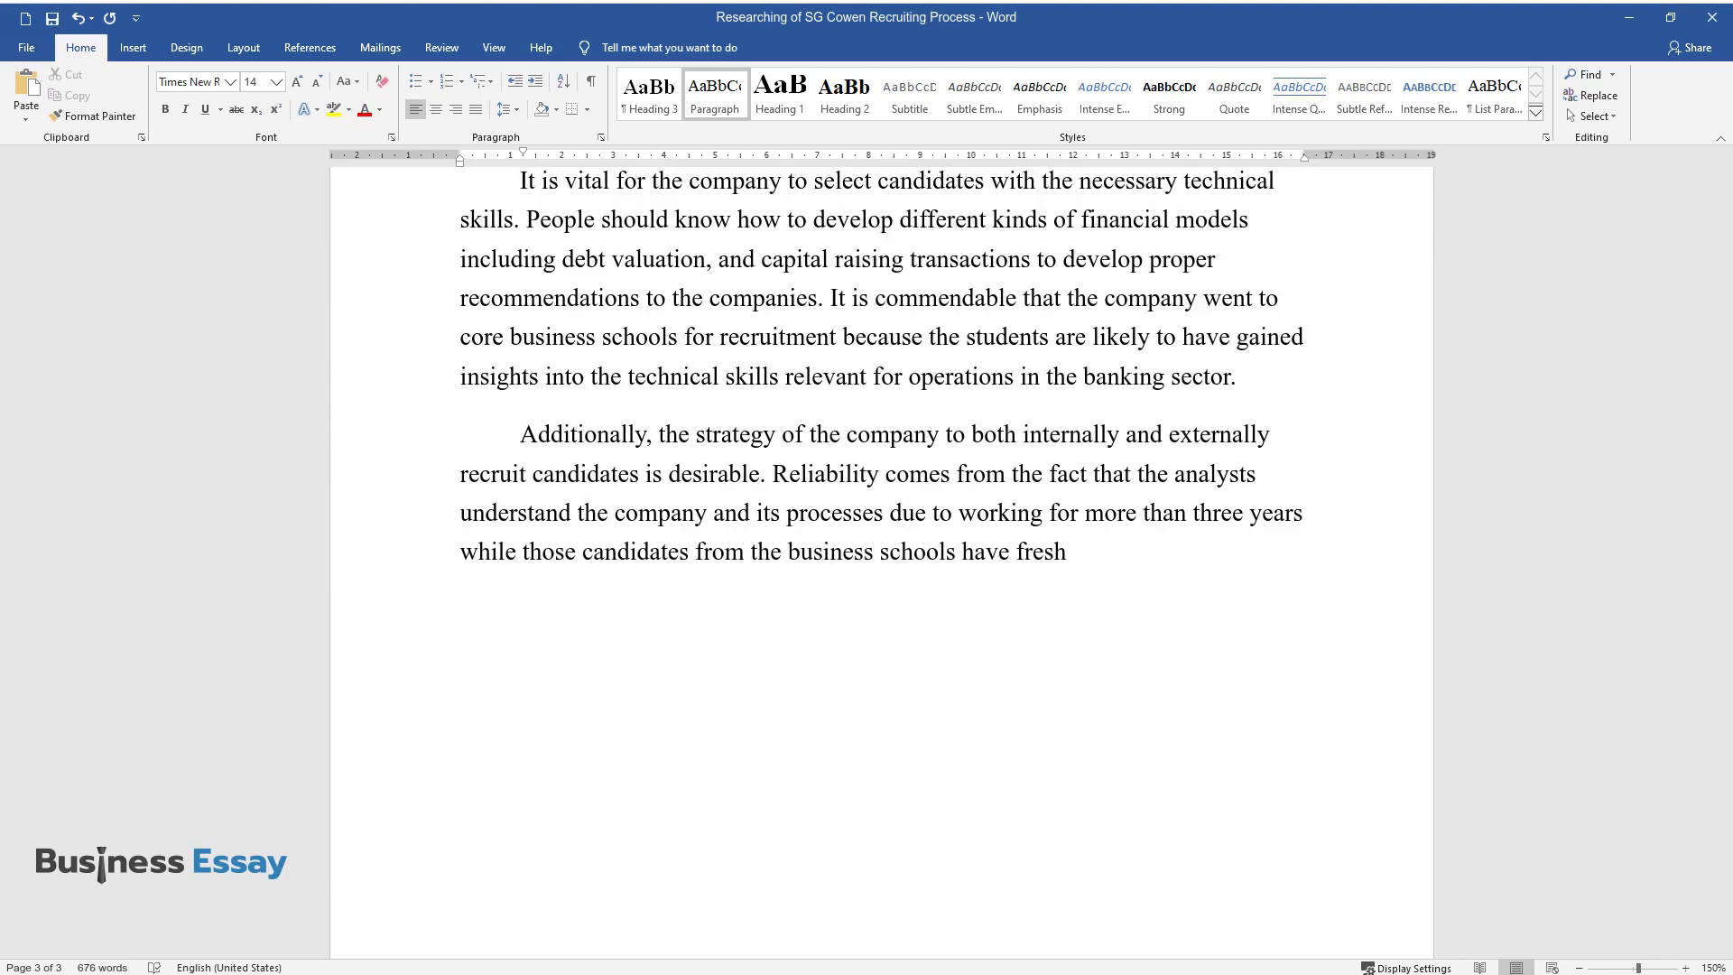
pyautogui.write(' minds. Loyalty is one of the m')
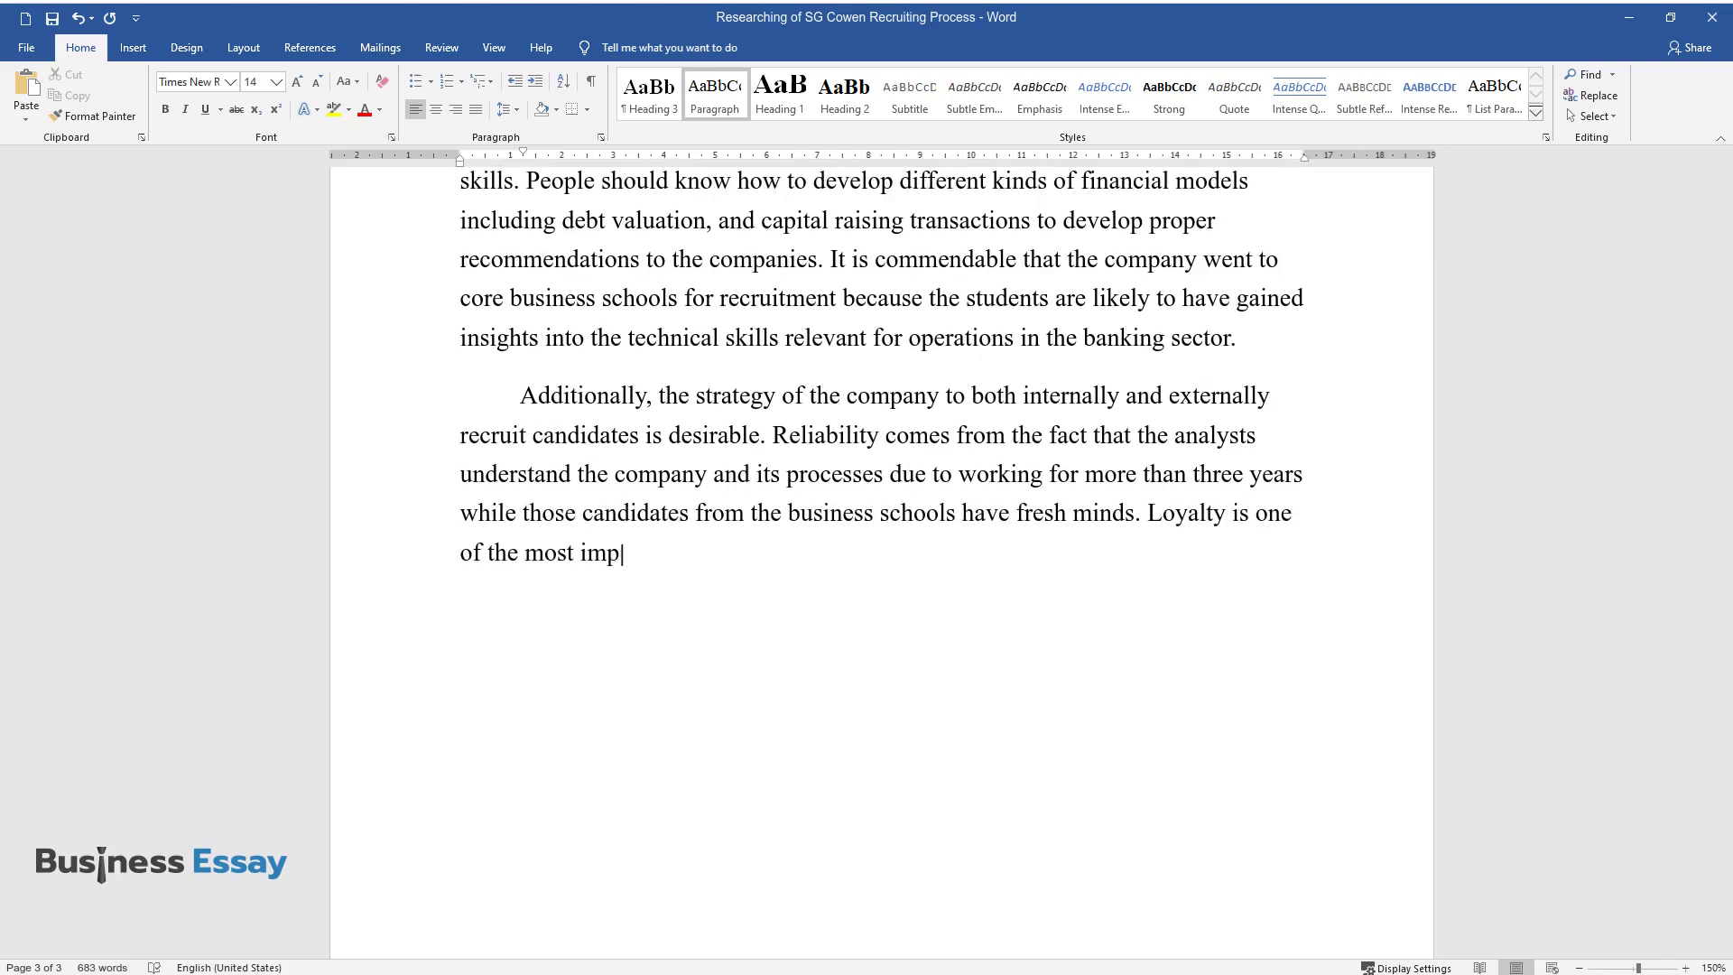
pyautogui.write('ost important qualities when it comes to banking. Thus, the nu')
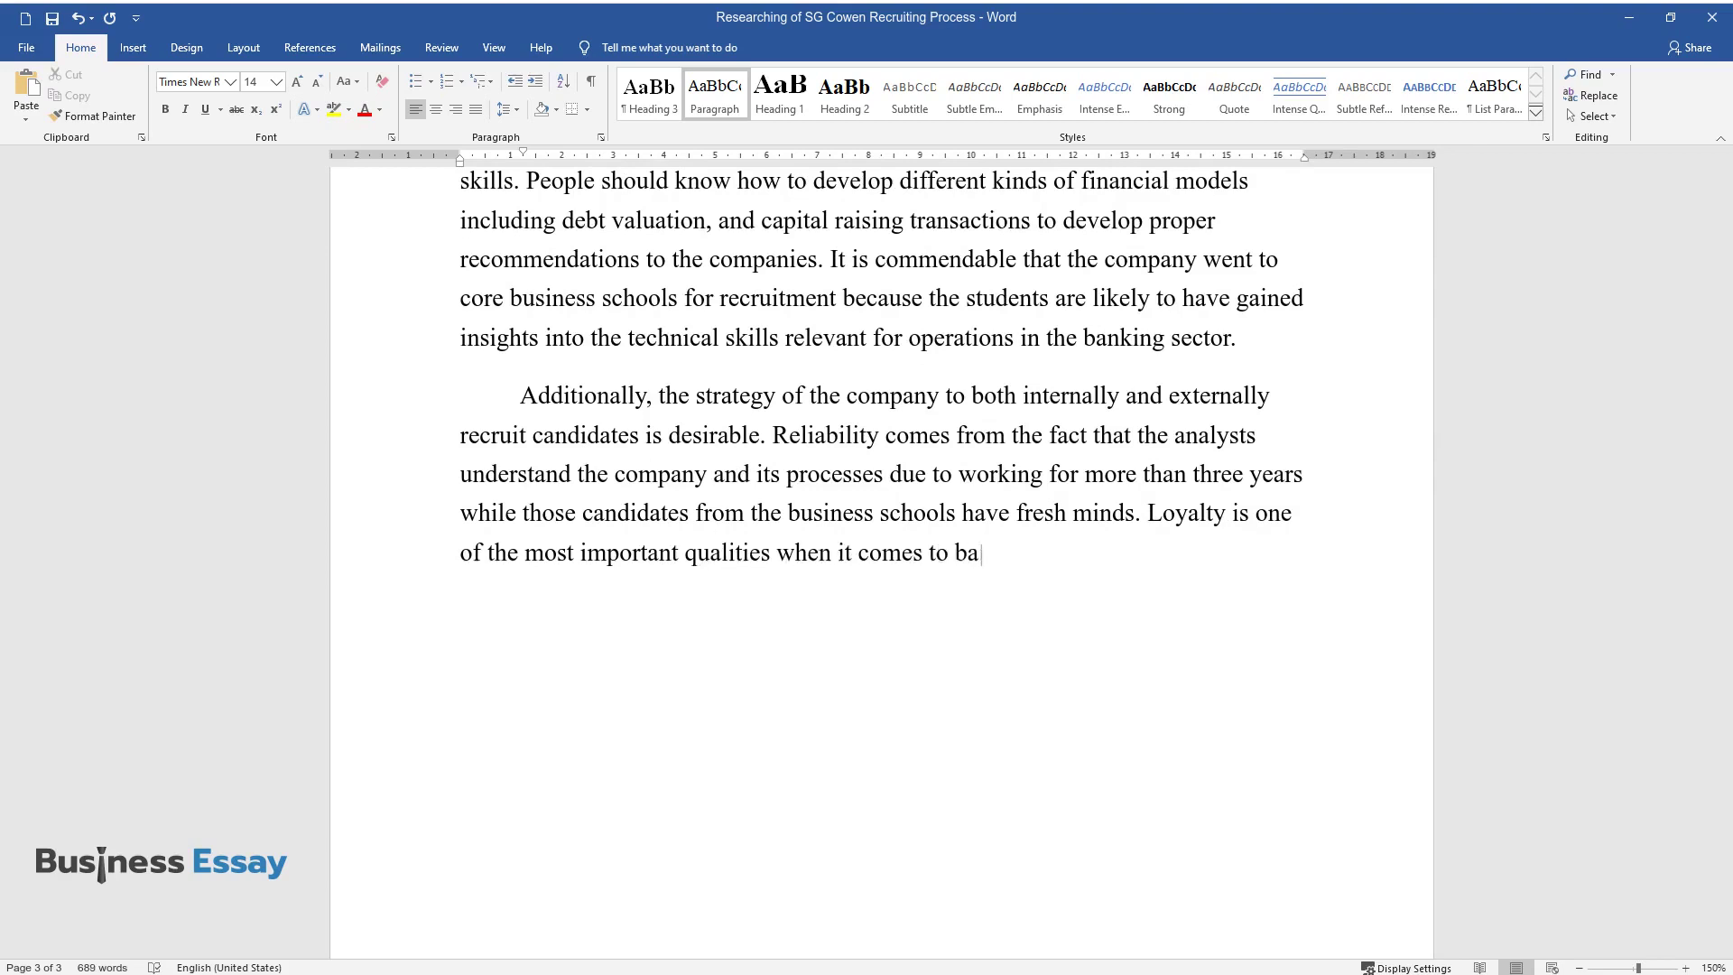
pyautogui.write('merous steps that ')
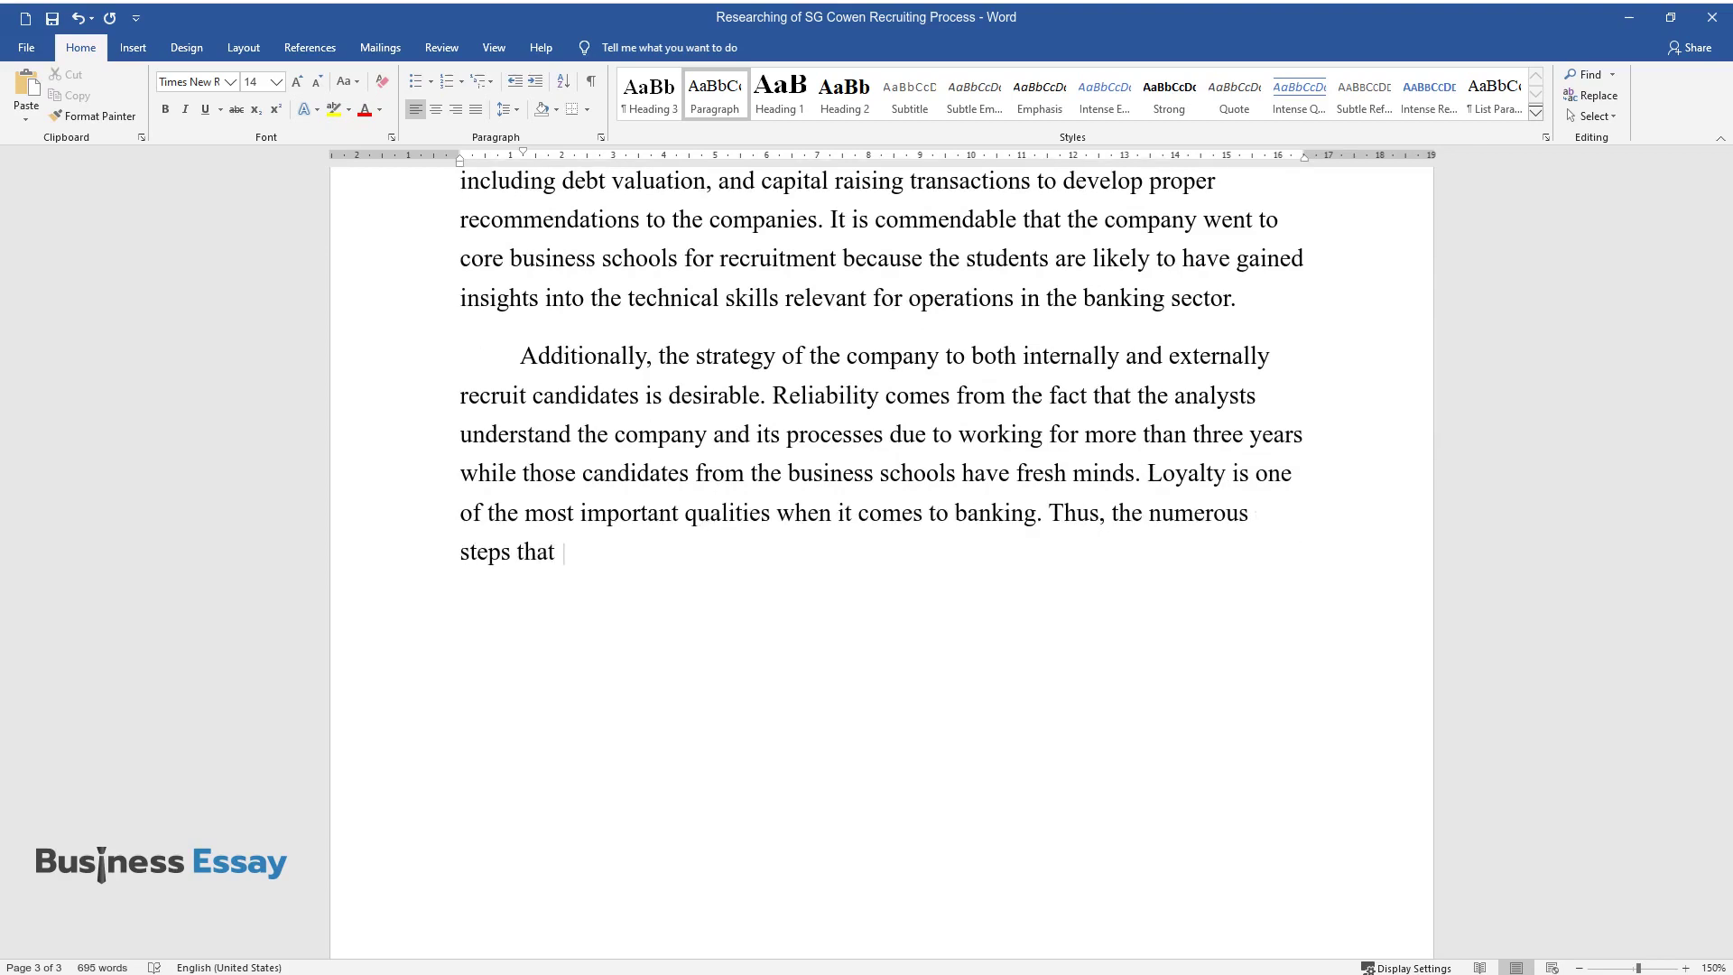
pyautogui.write('the company takes before hiring empl')
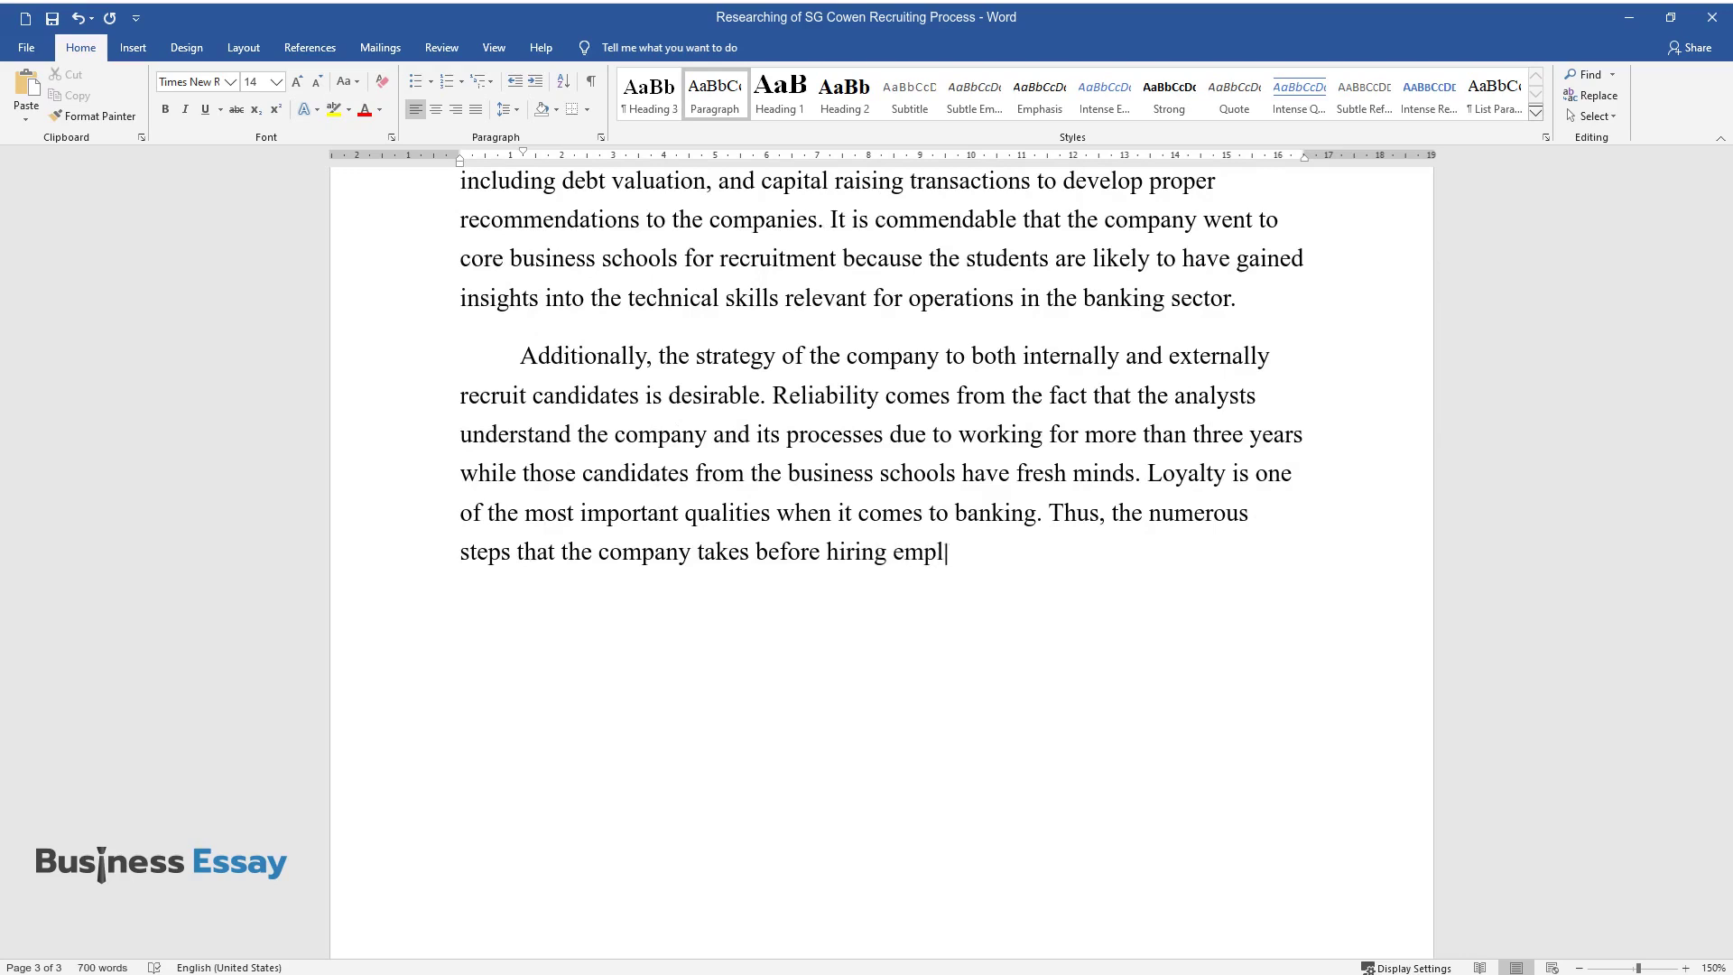
pyautogui.write('oyees make it valid because it')
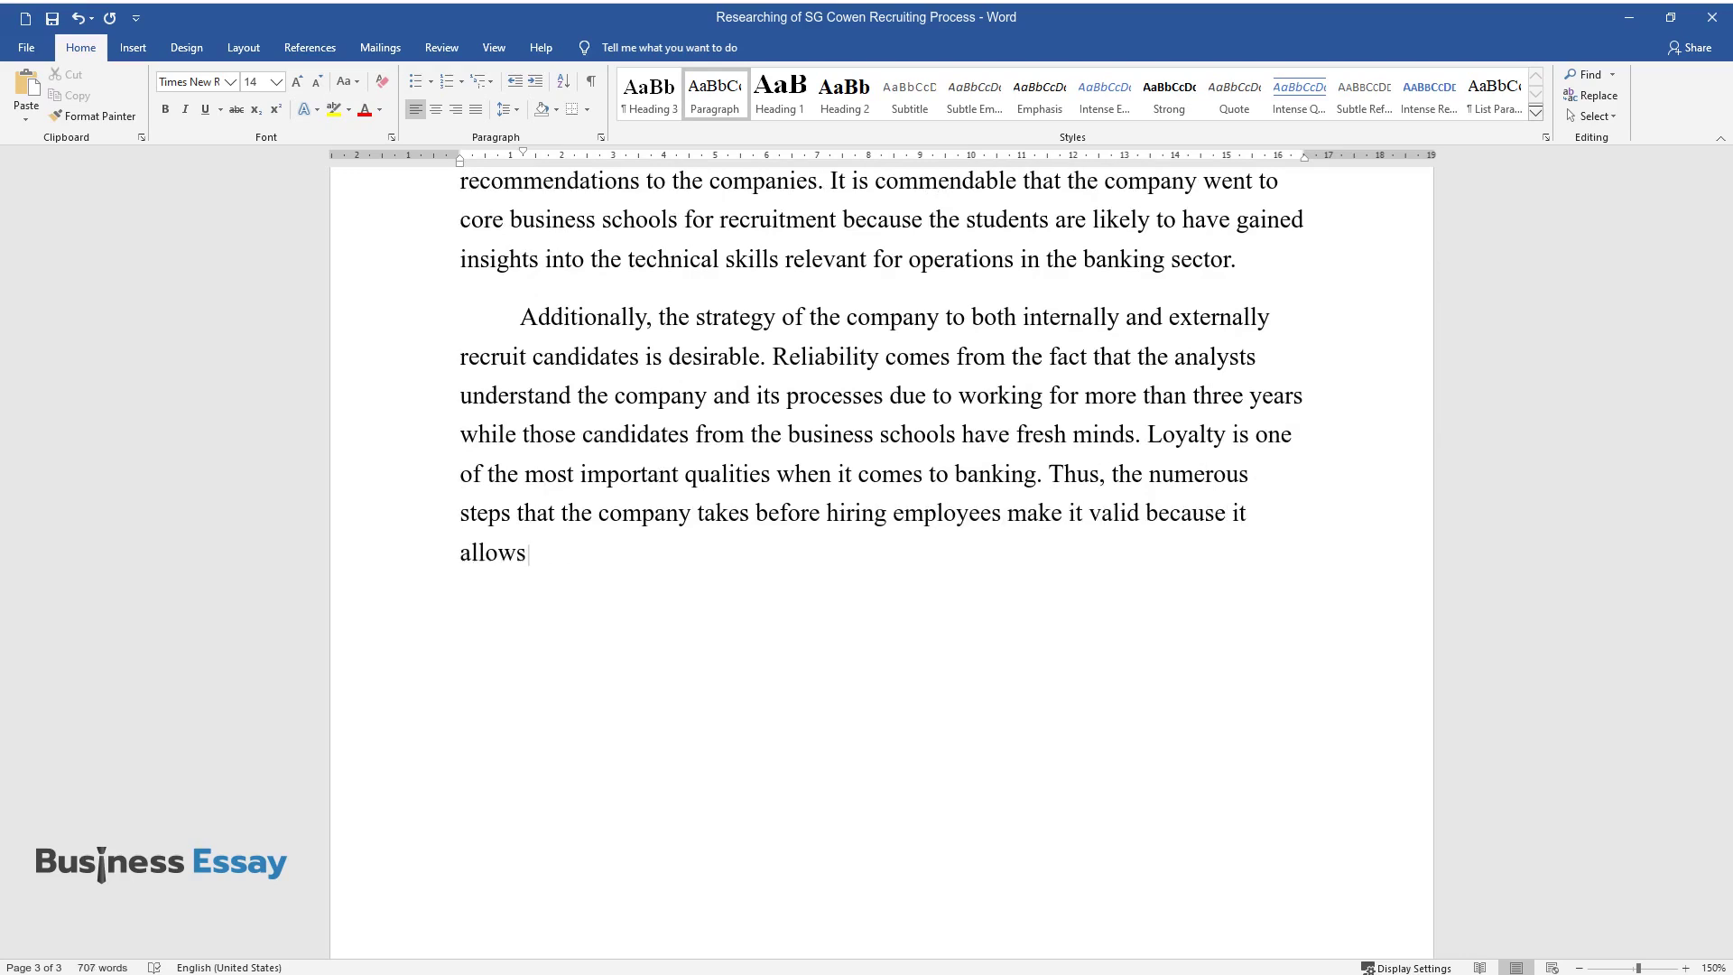
pyautogui.write(' allows recruiters to make many contacts with candida')
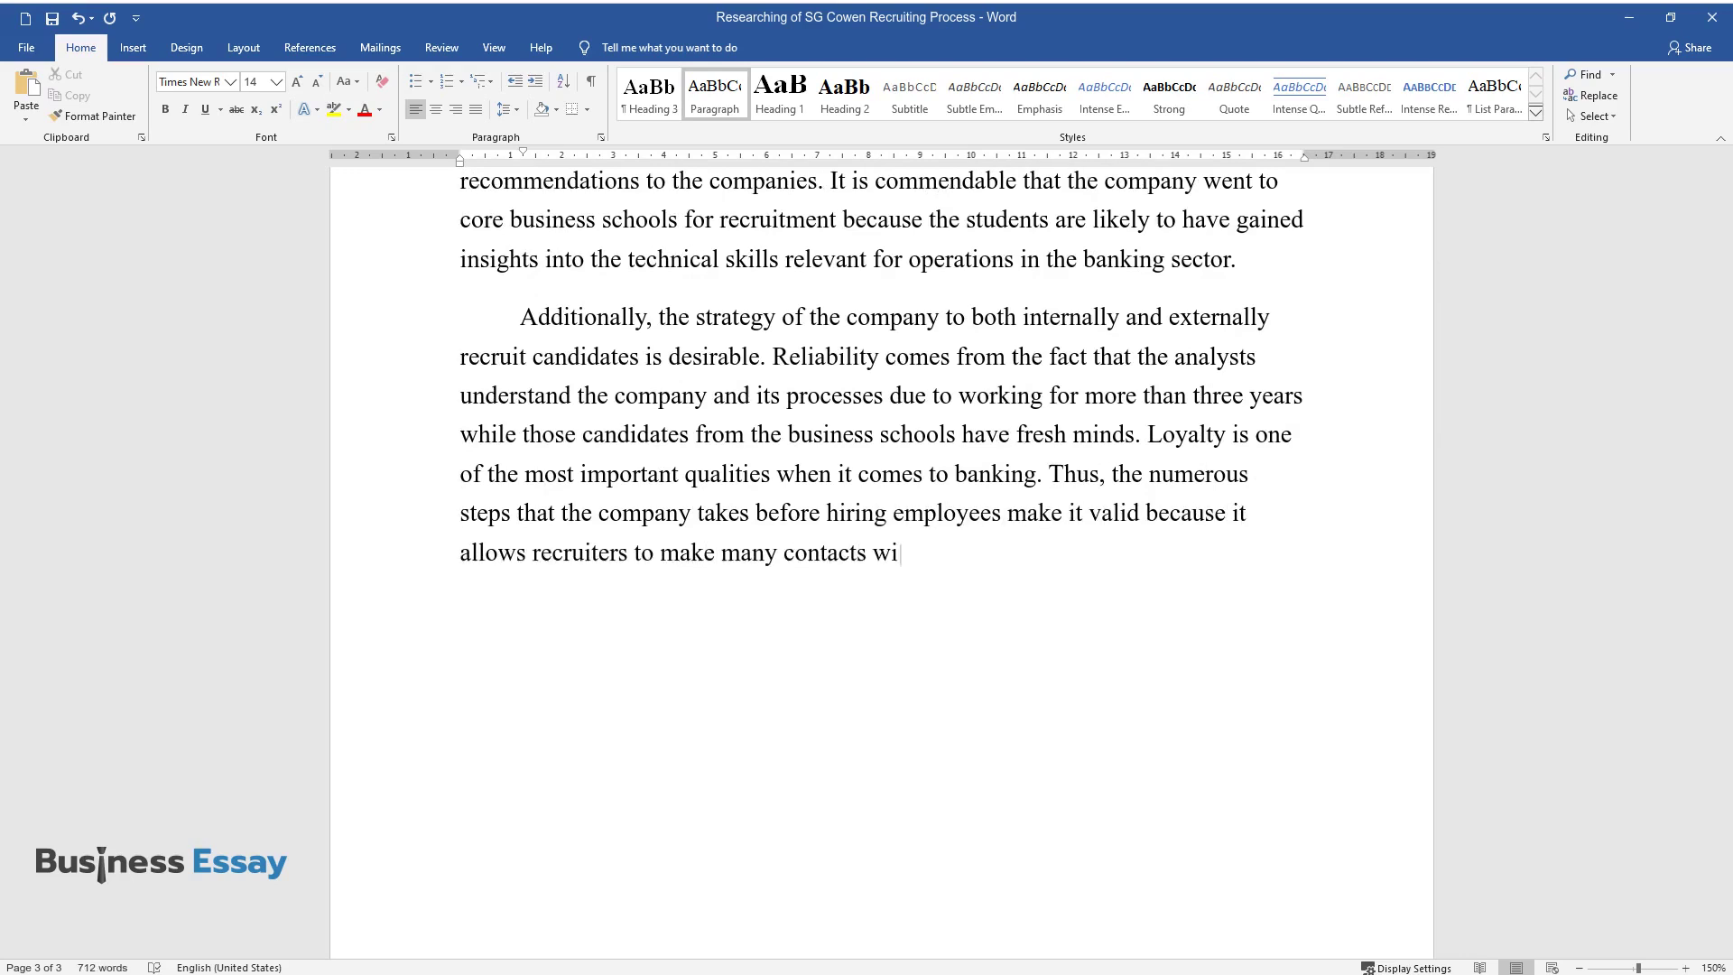
pyautogui.write('tes at different times before they are absorbed.')
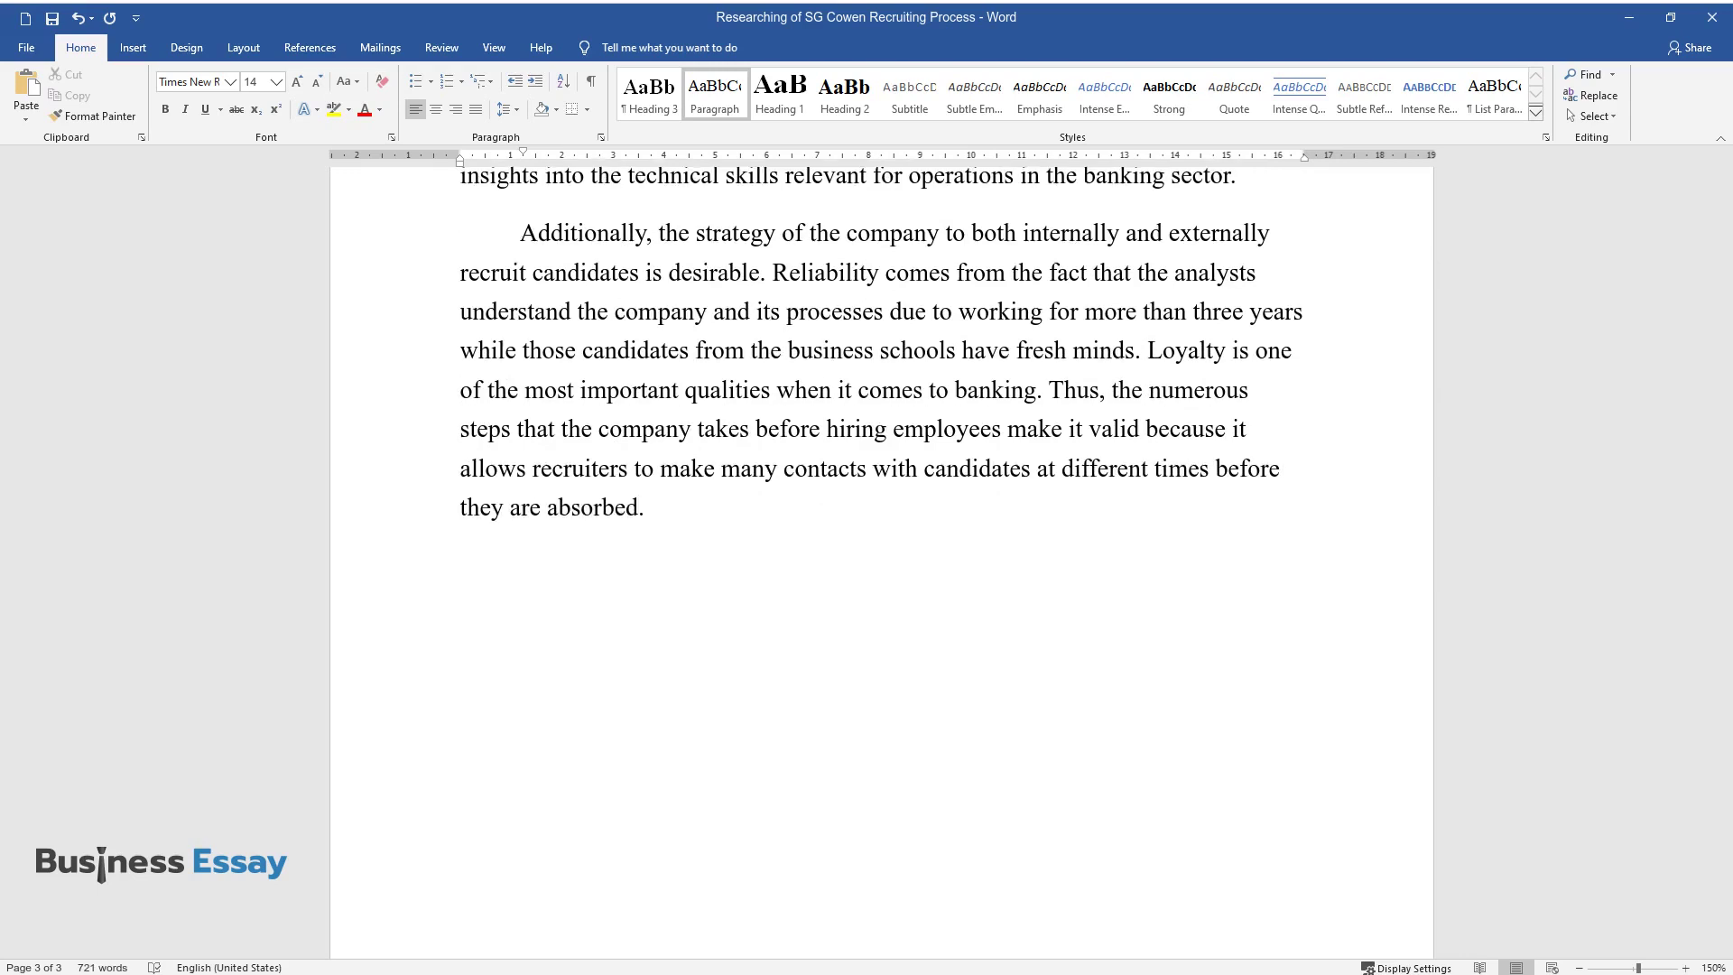
# Step: End the 'Additionally' paragraph and start the next one with 'However, the company does not have a specific evaluation form…'
pyautogui.press('Return')
pyautogui.write('However, the company does no')
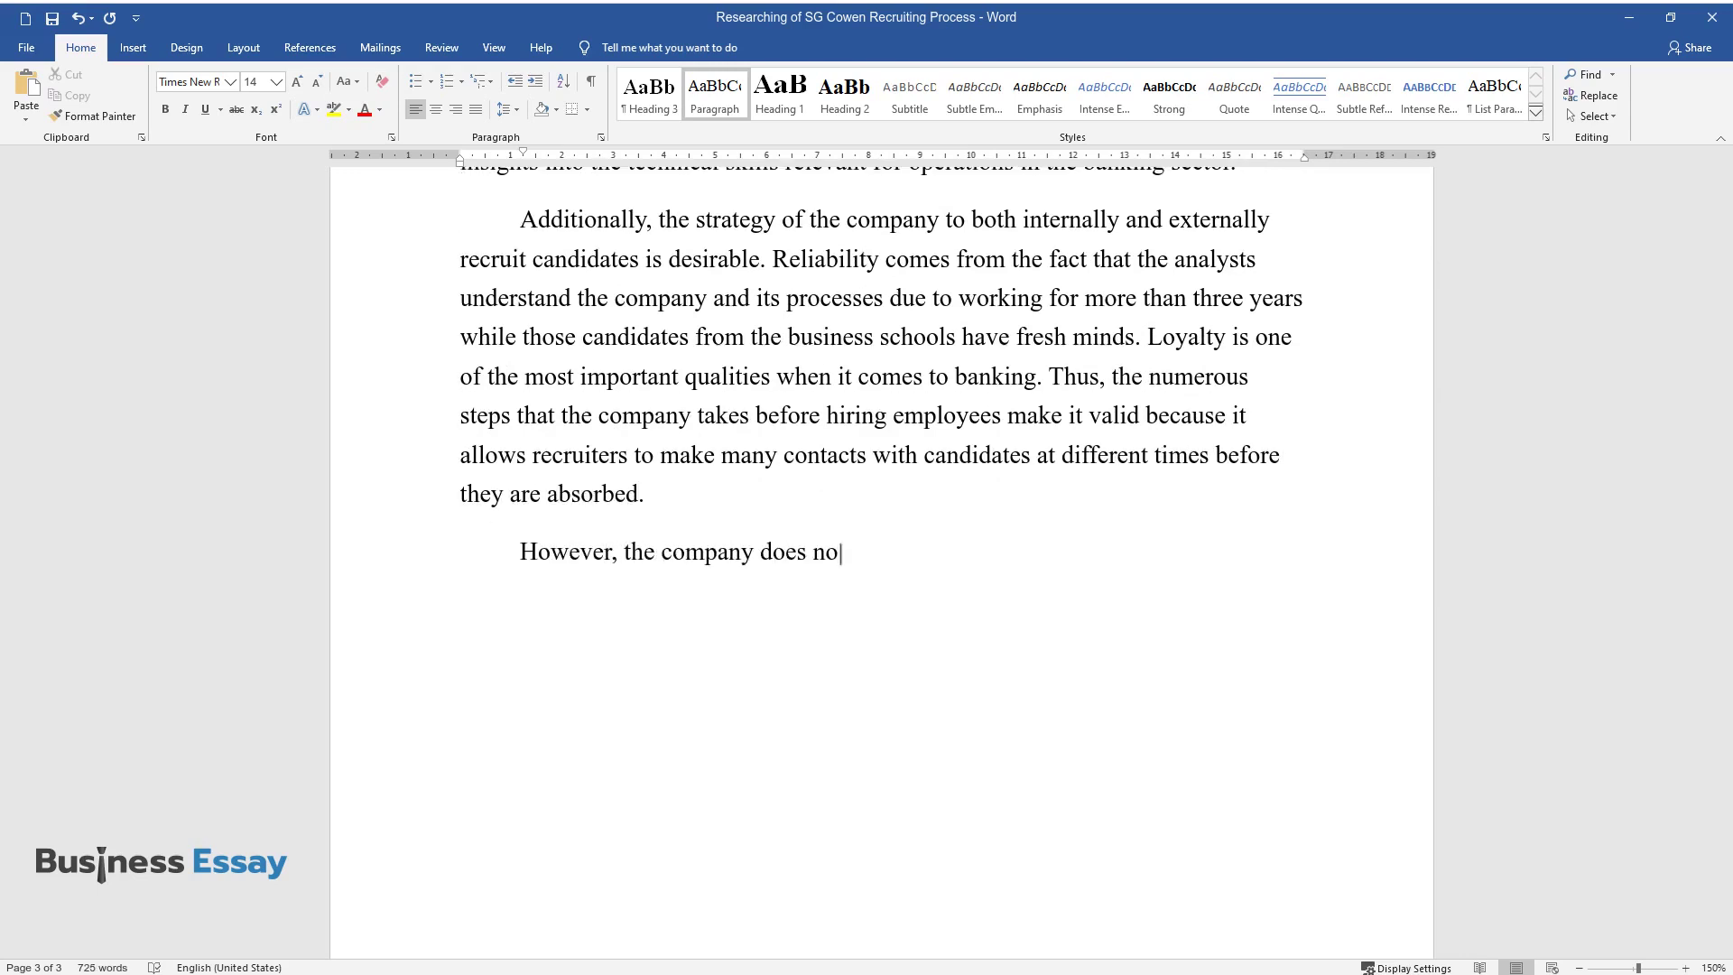
pyautogui.write('t have a specific evaluation form to')
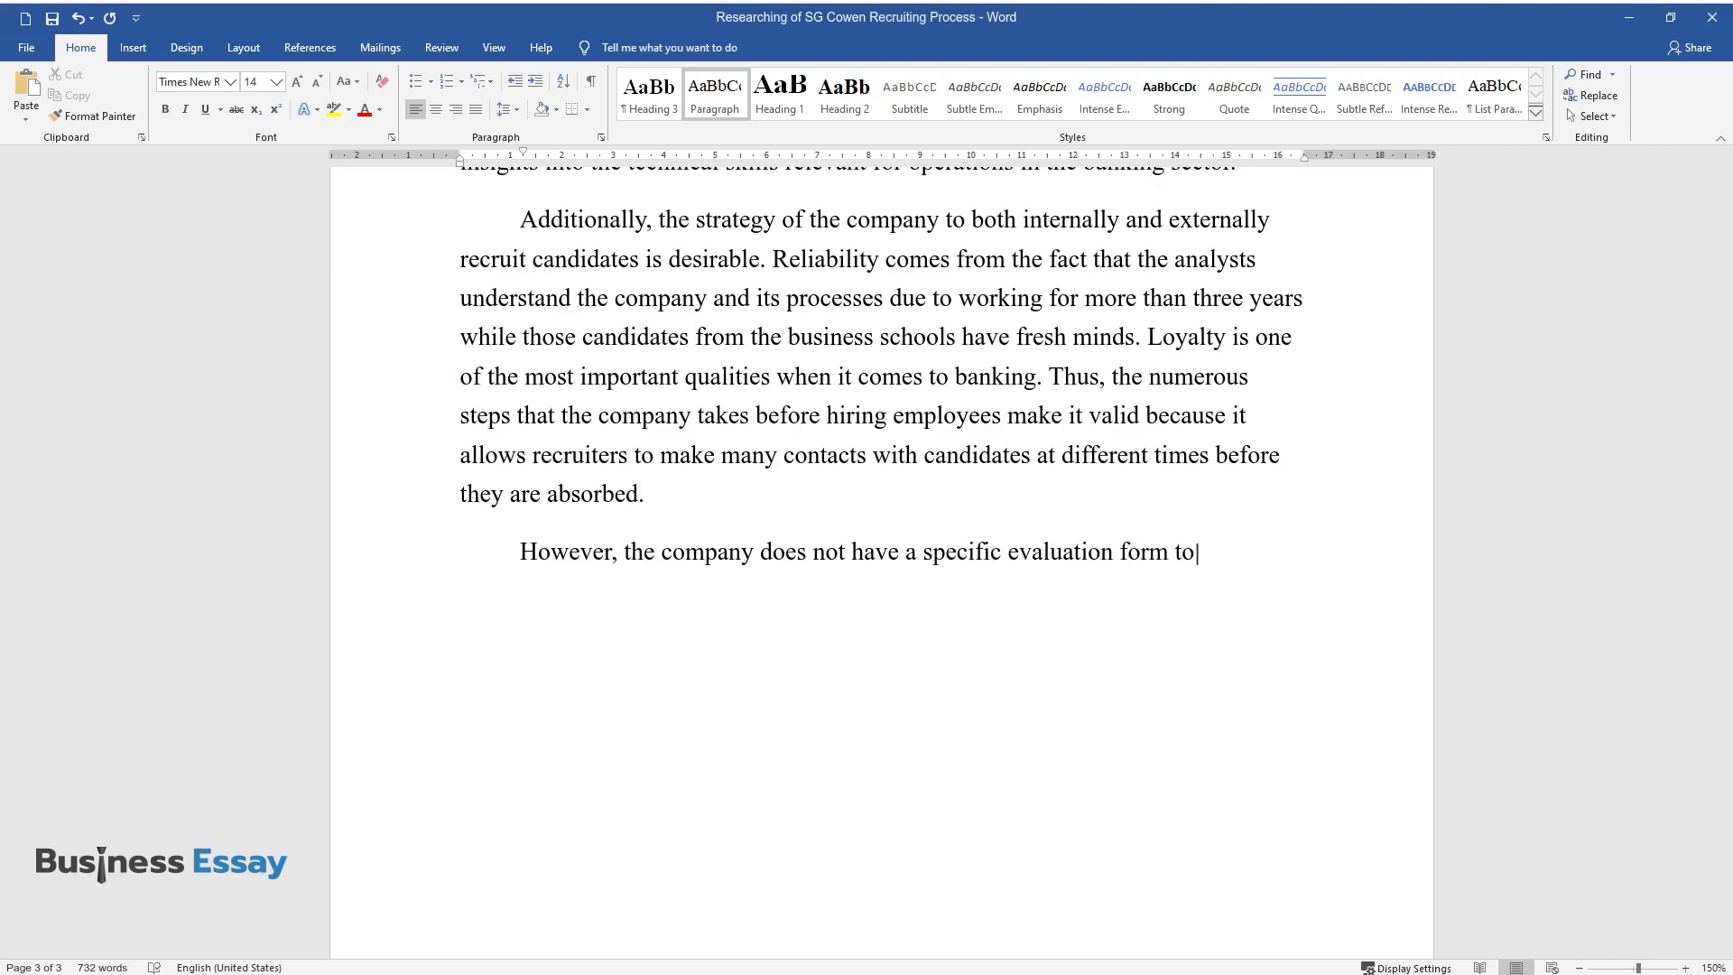
pyautogui.write(' assess the level of candidates. Usi')
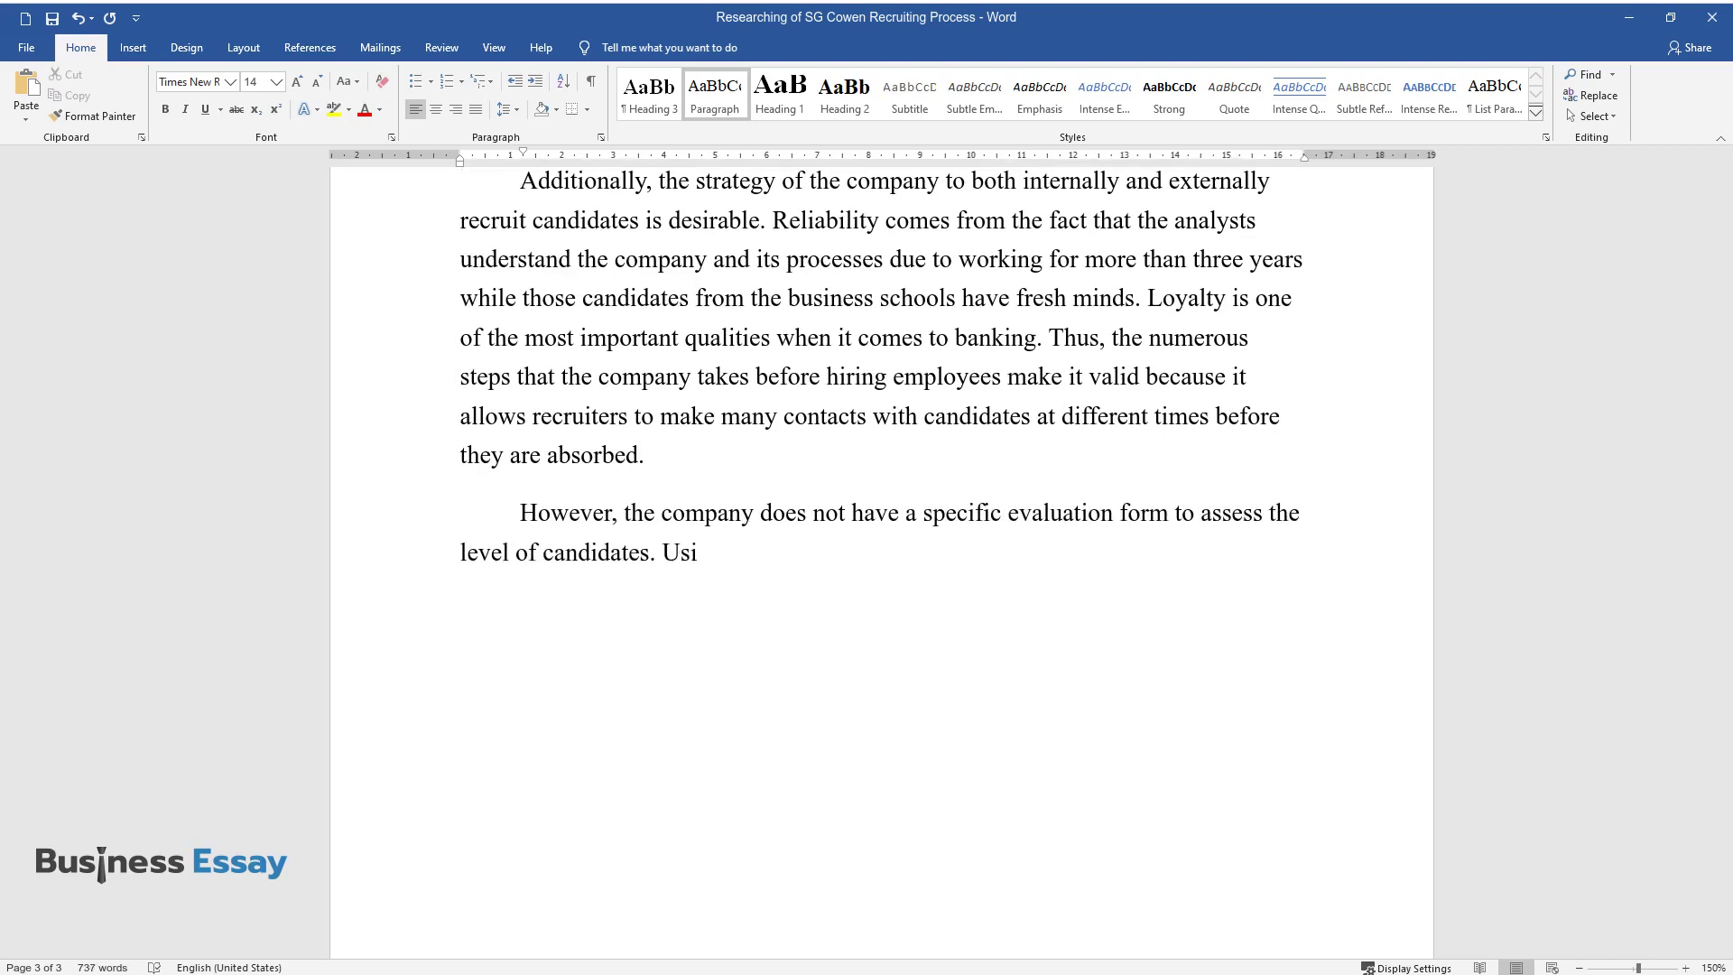
pyautogui.write('ng aptitude and personality tests is')
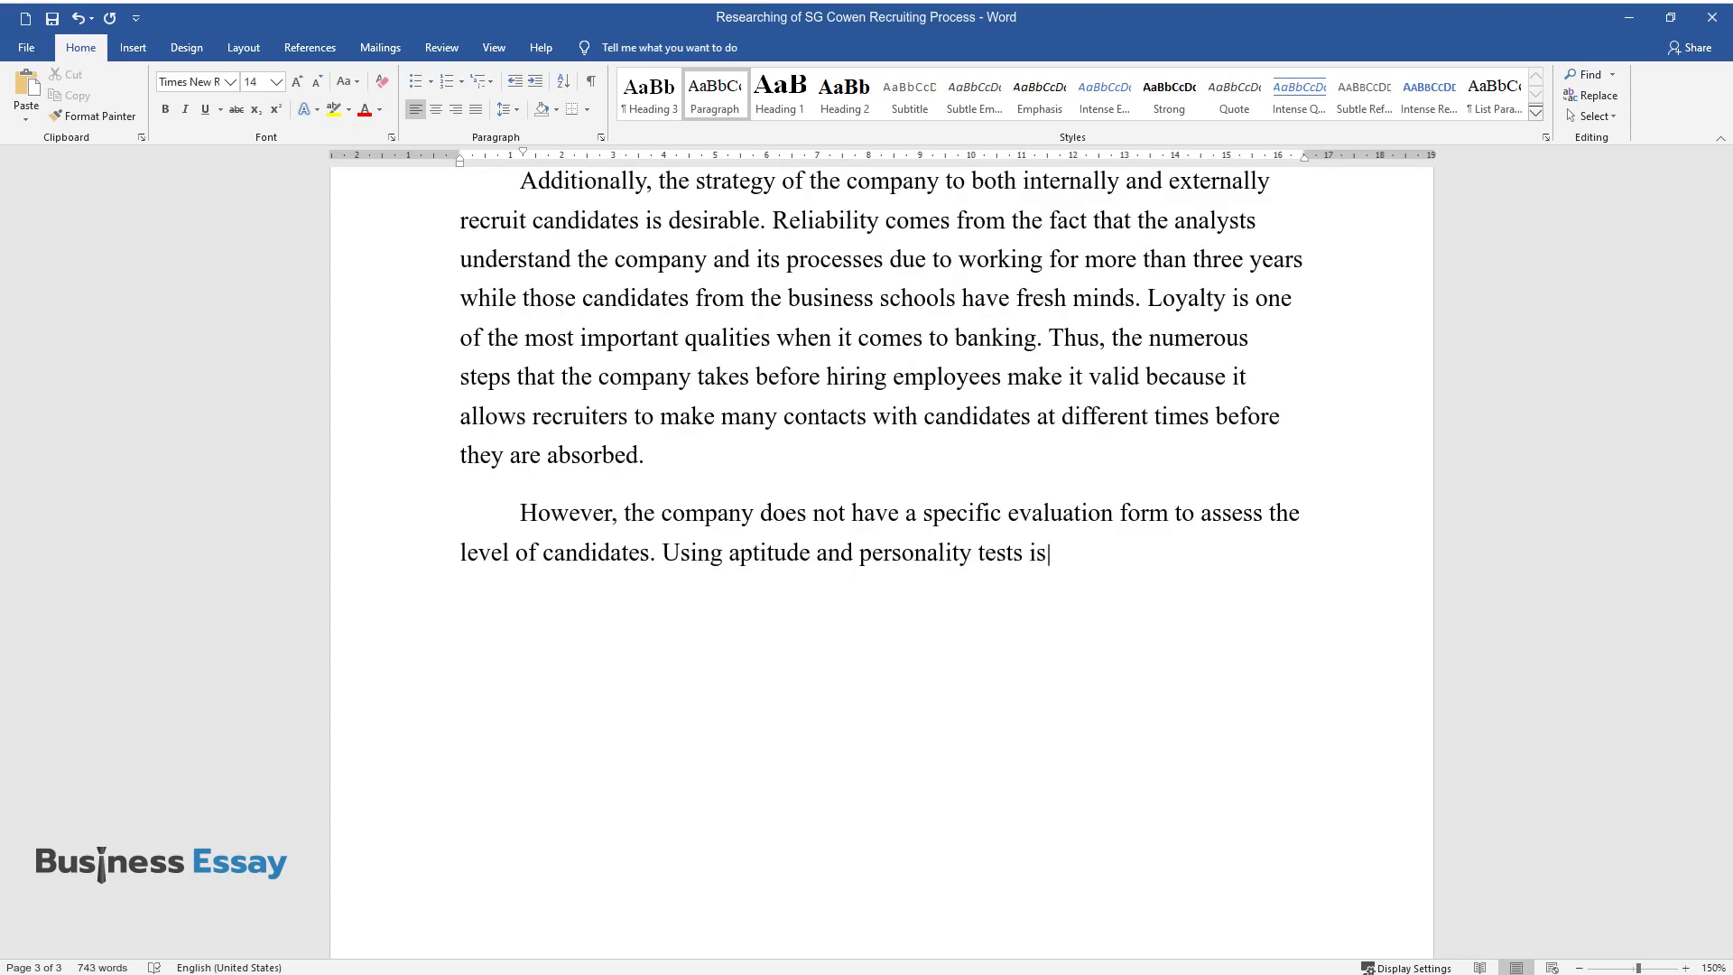
pyautogui.write(' also recommended when selecting th')
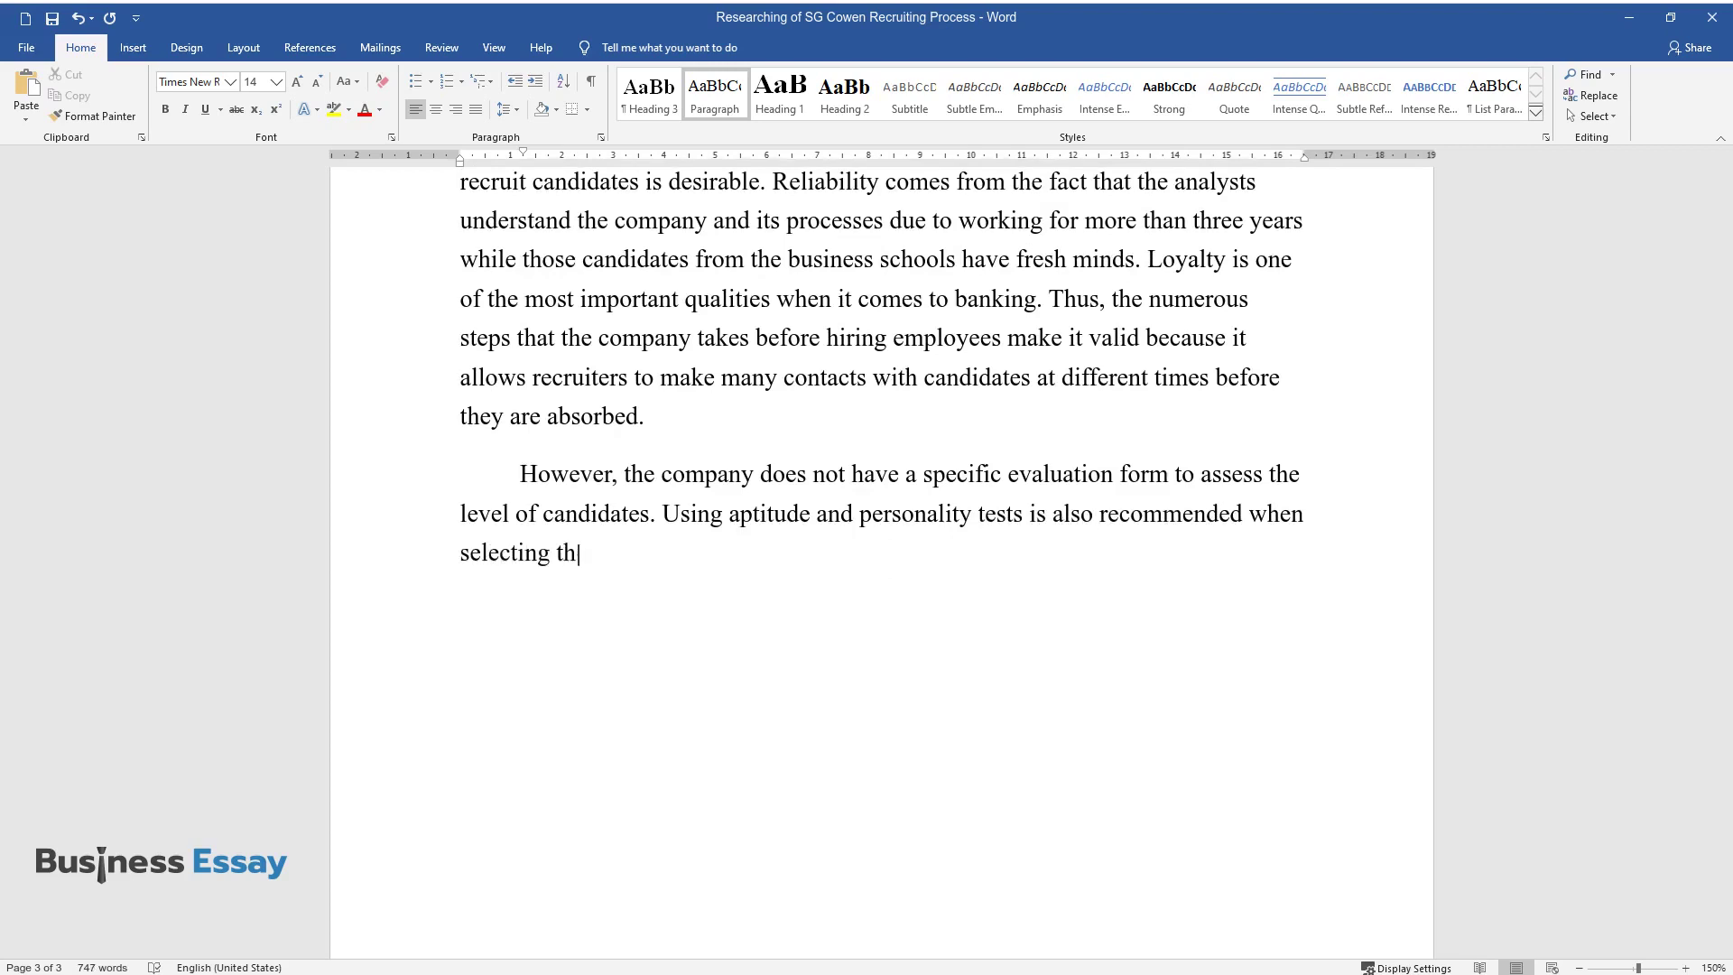
pyautogui.write('e right candidate. Moreover, intervi')
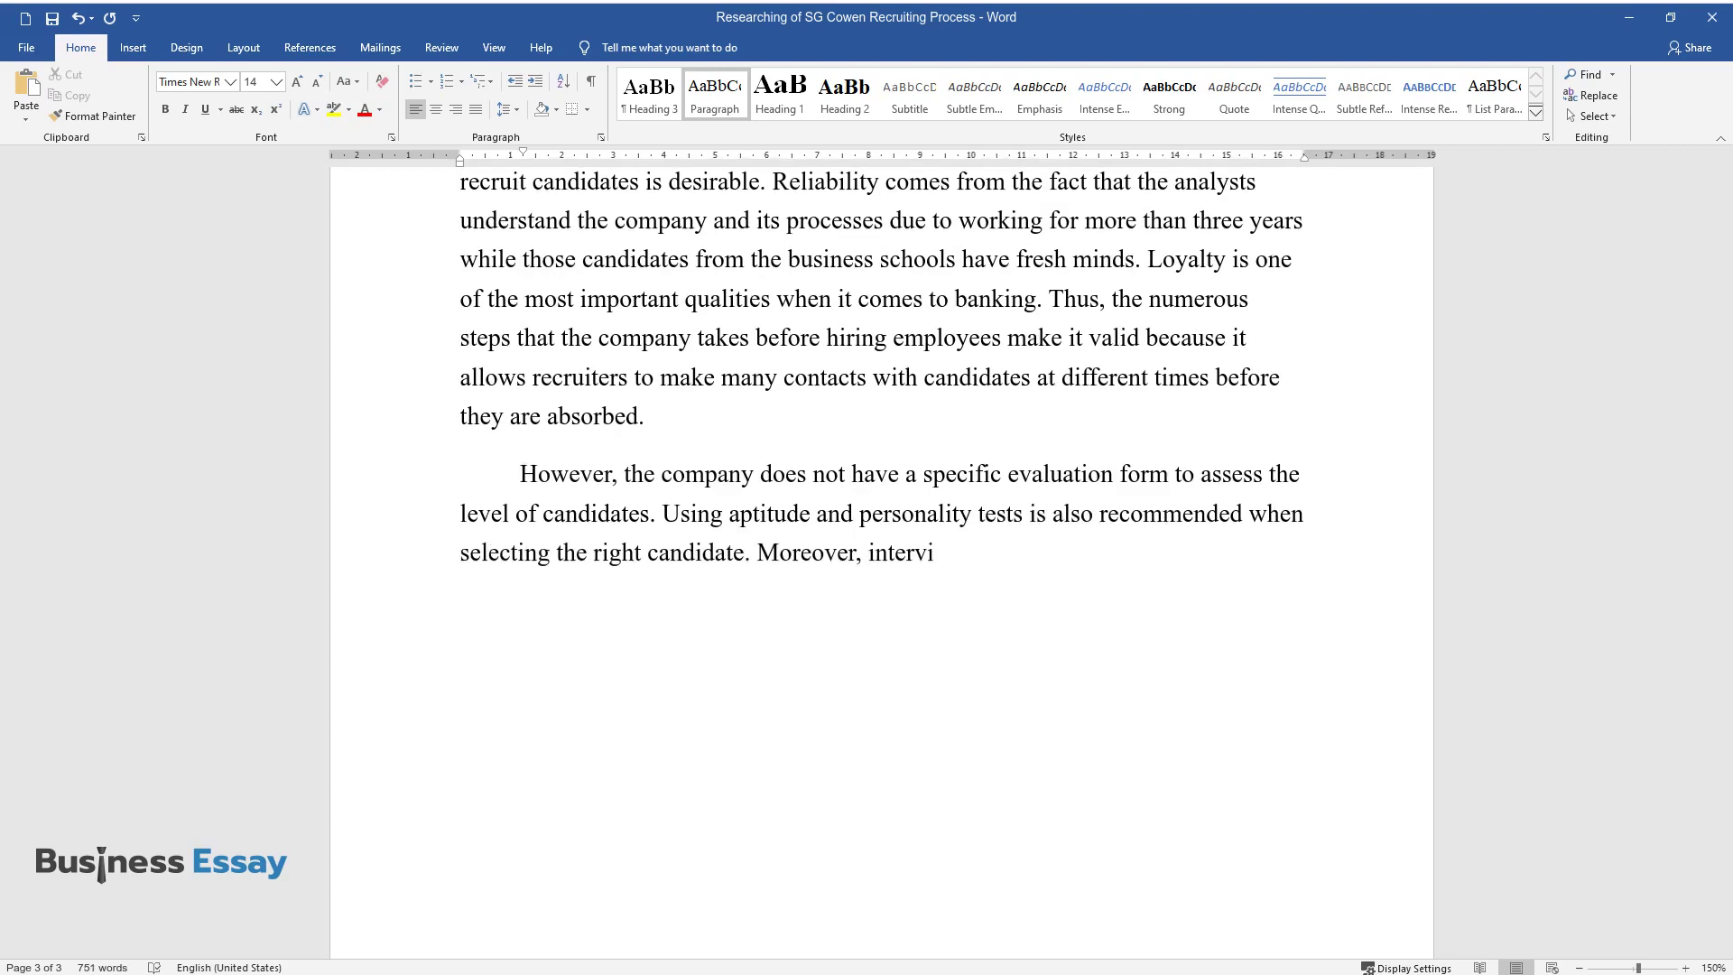
pyautogui.write('ews would have been done where candi')
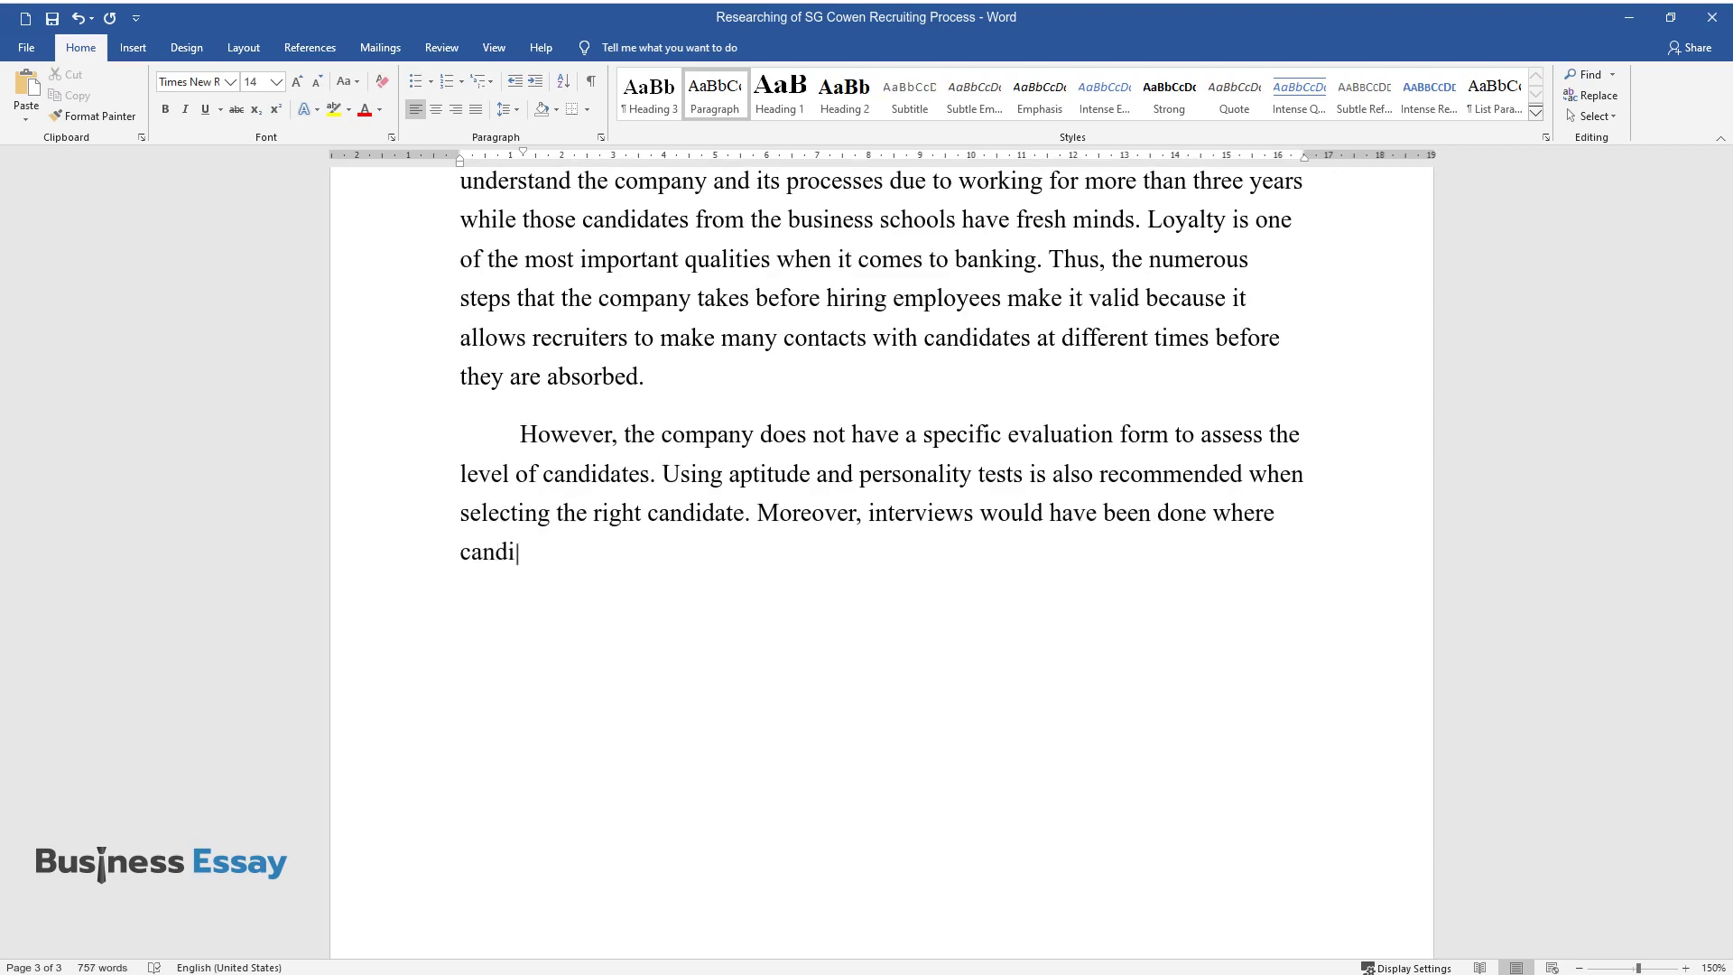
pyautogui.write('dates are allowed to mingle with ot')
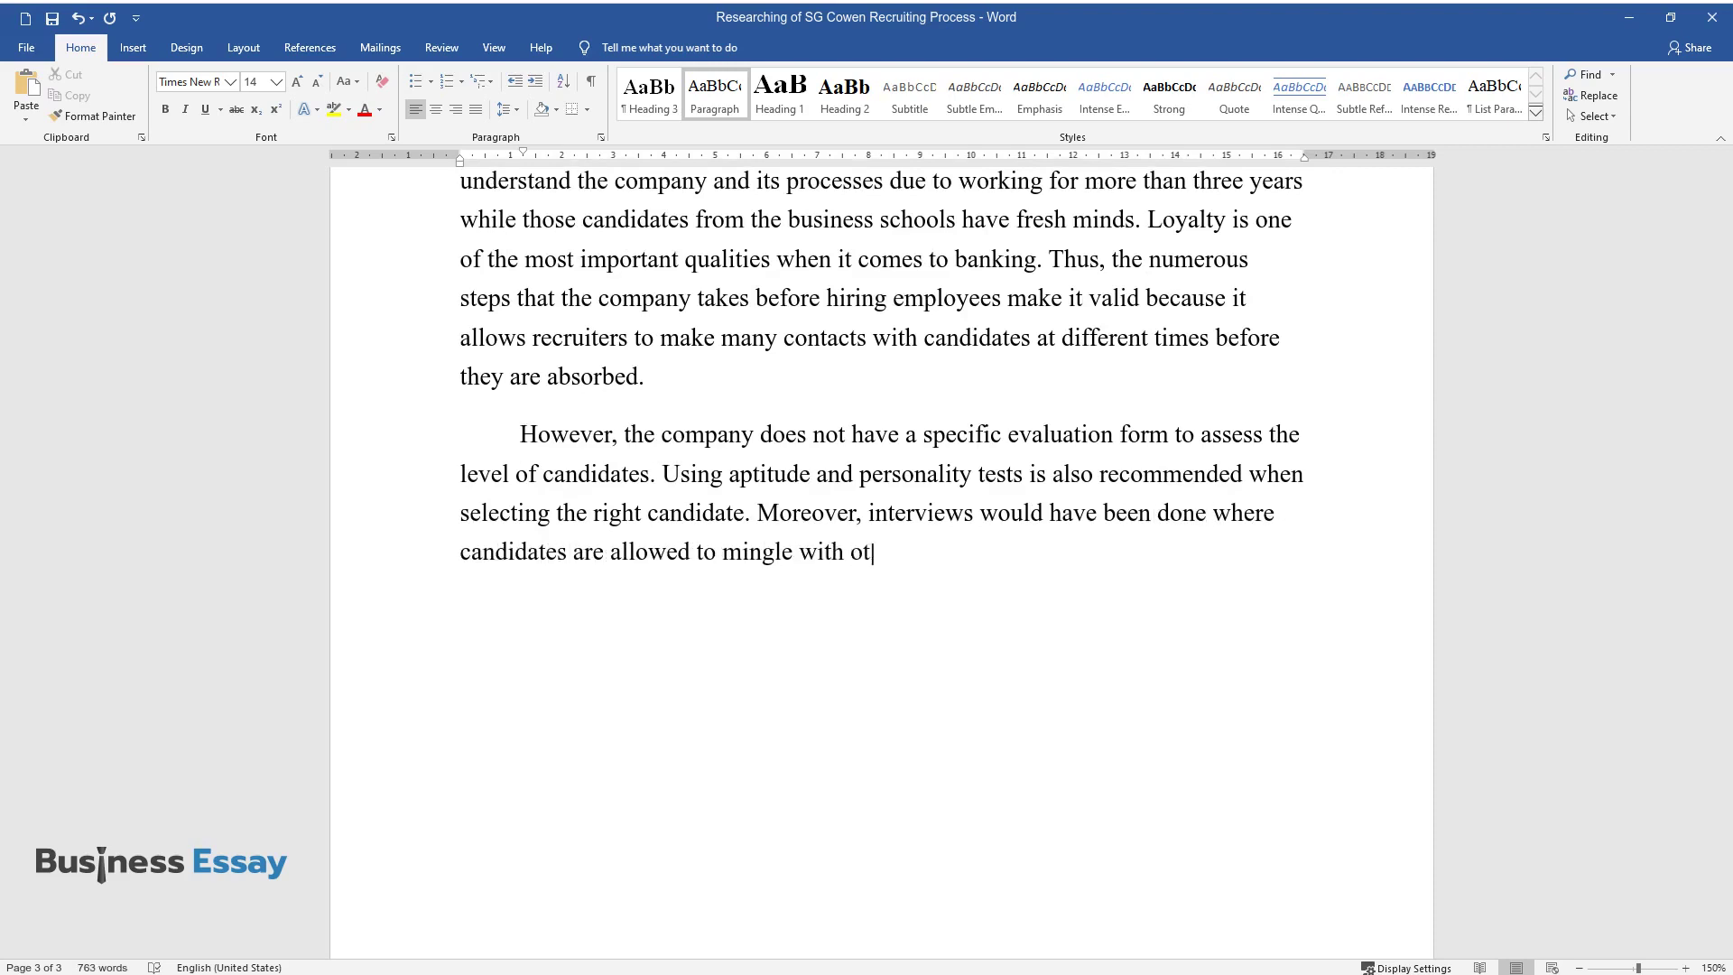
pyautogui.write('hers to assess their social skills.')
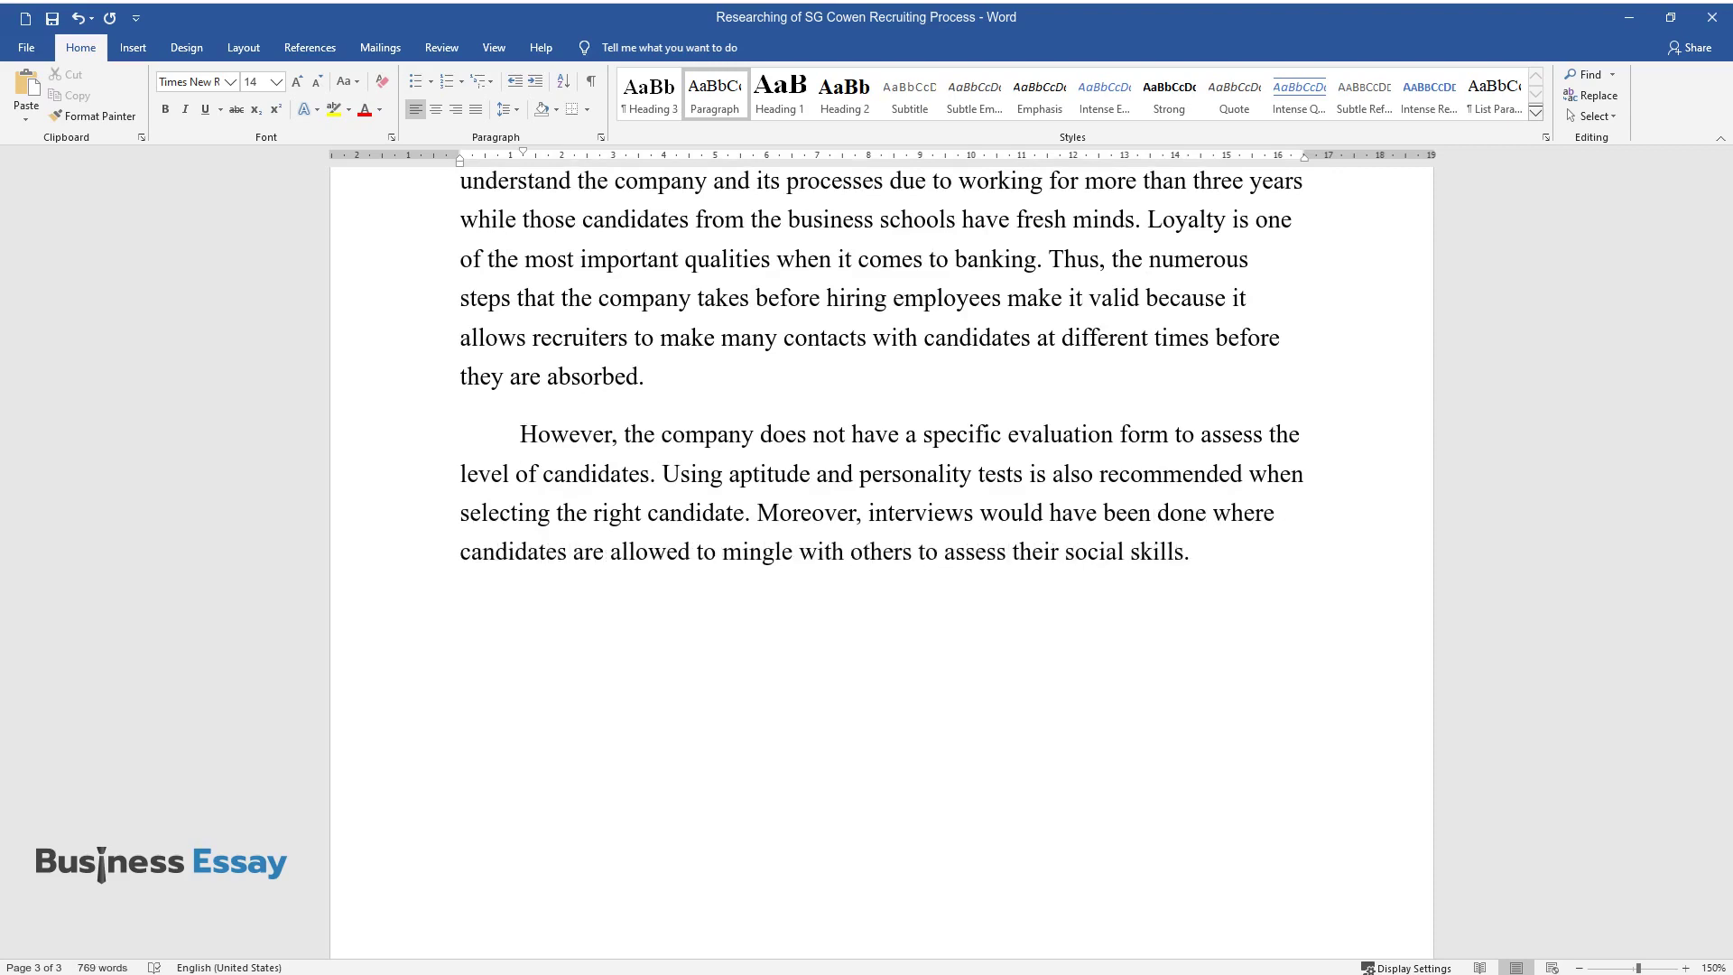
pyautogui.write(' Besides, seeking recommendation lett')
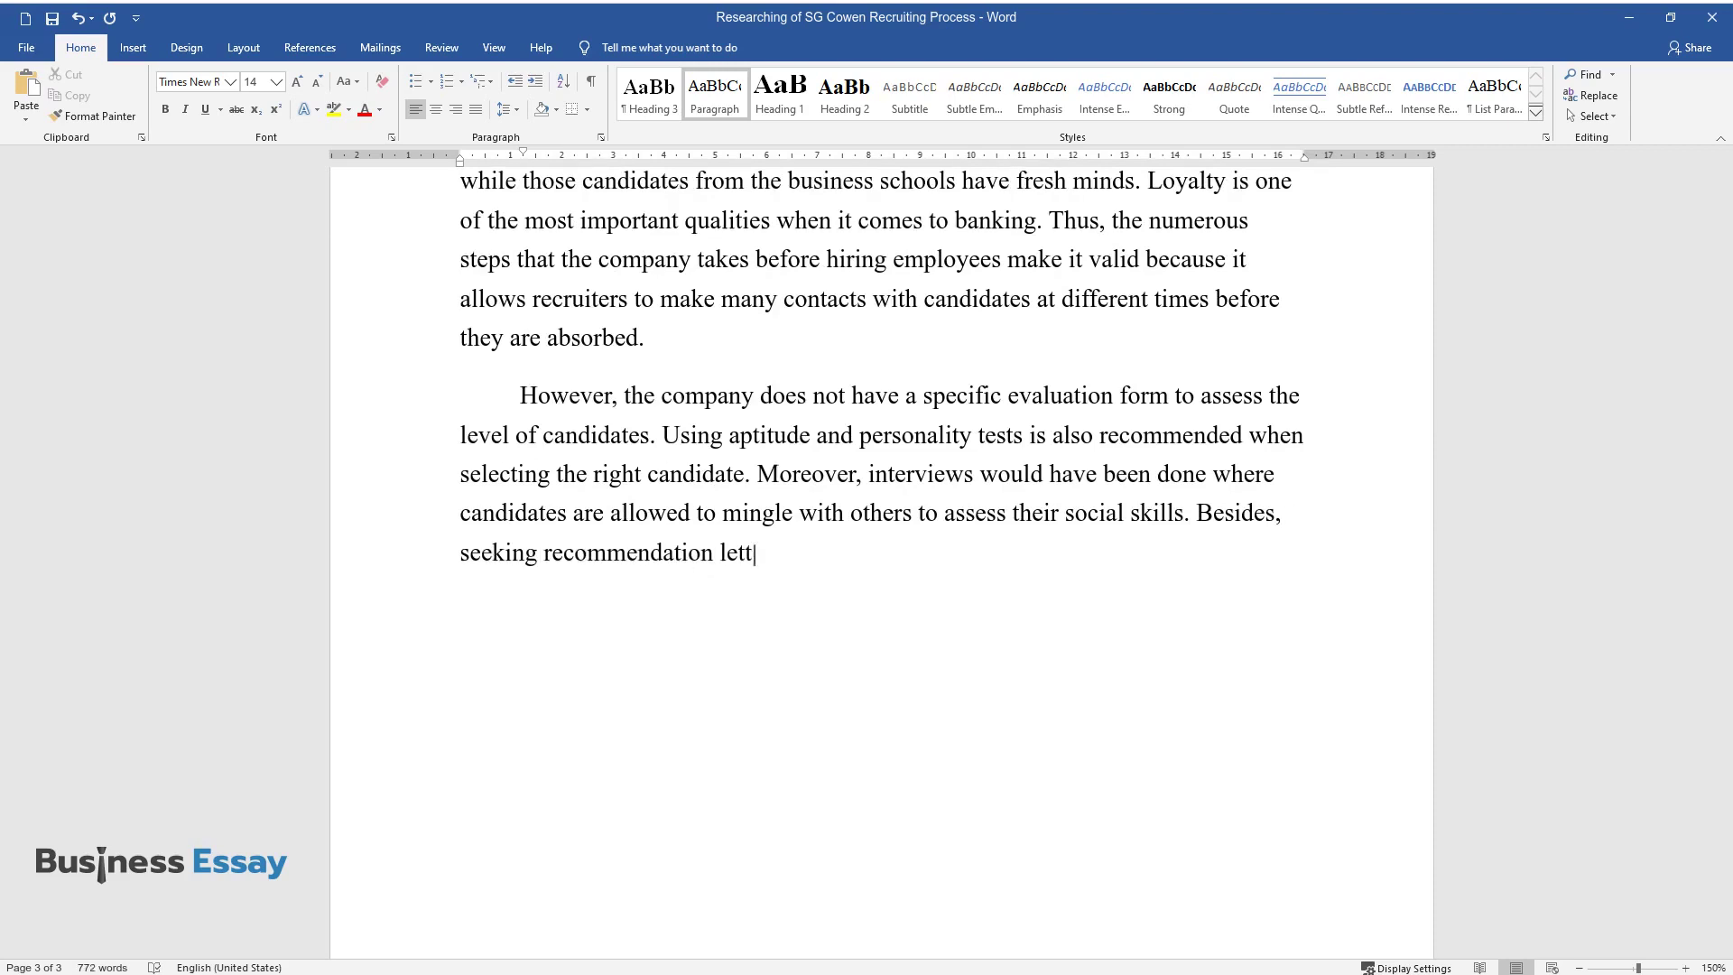
pyautogui.write('ers from people who have closely interacted ')
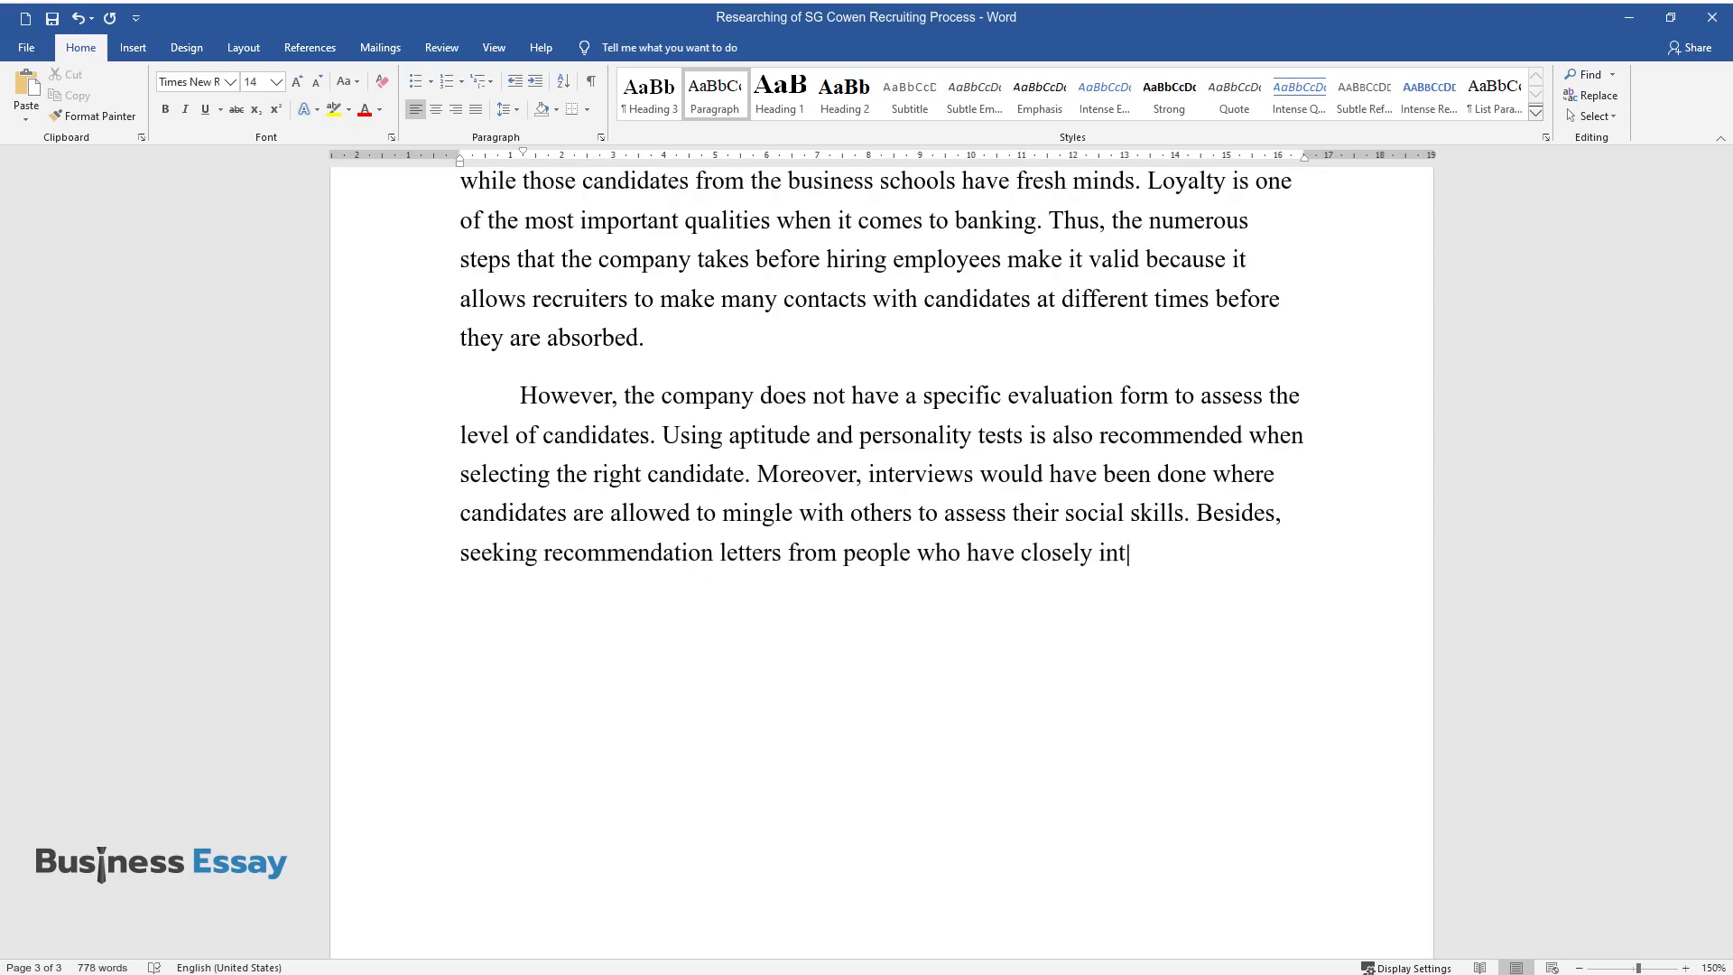
pyautogui.write('with the candidates s')
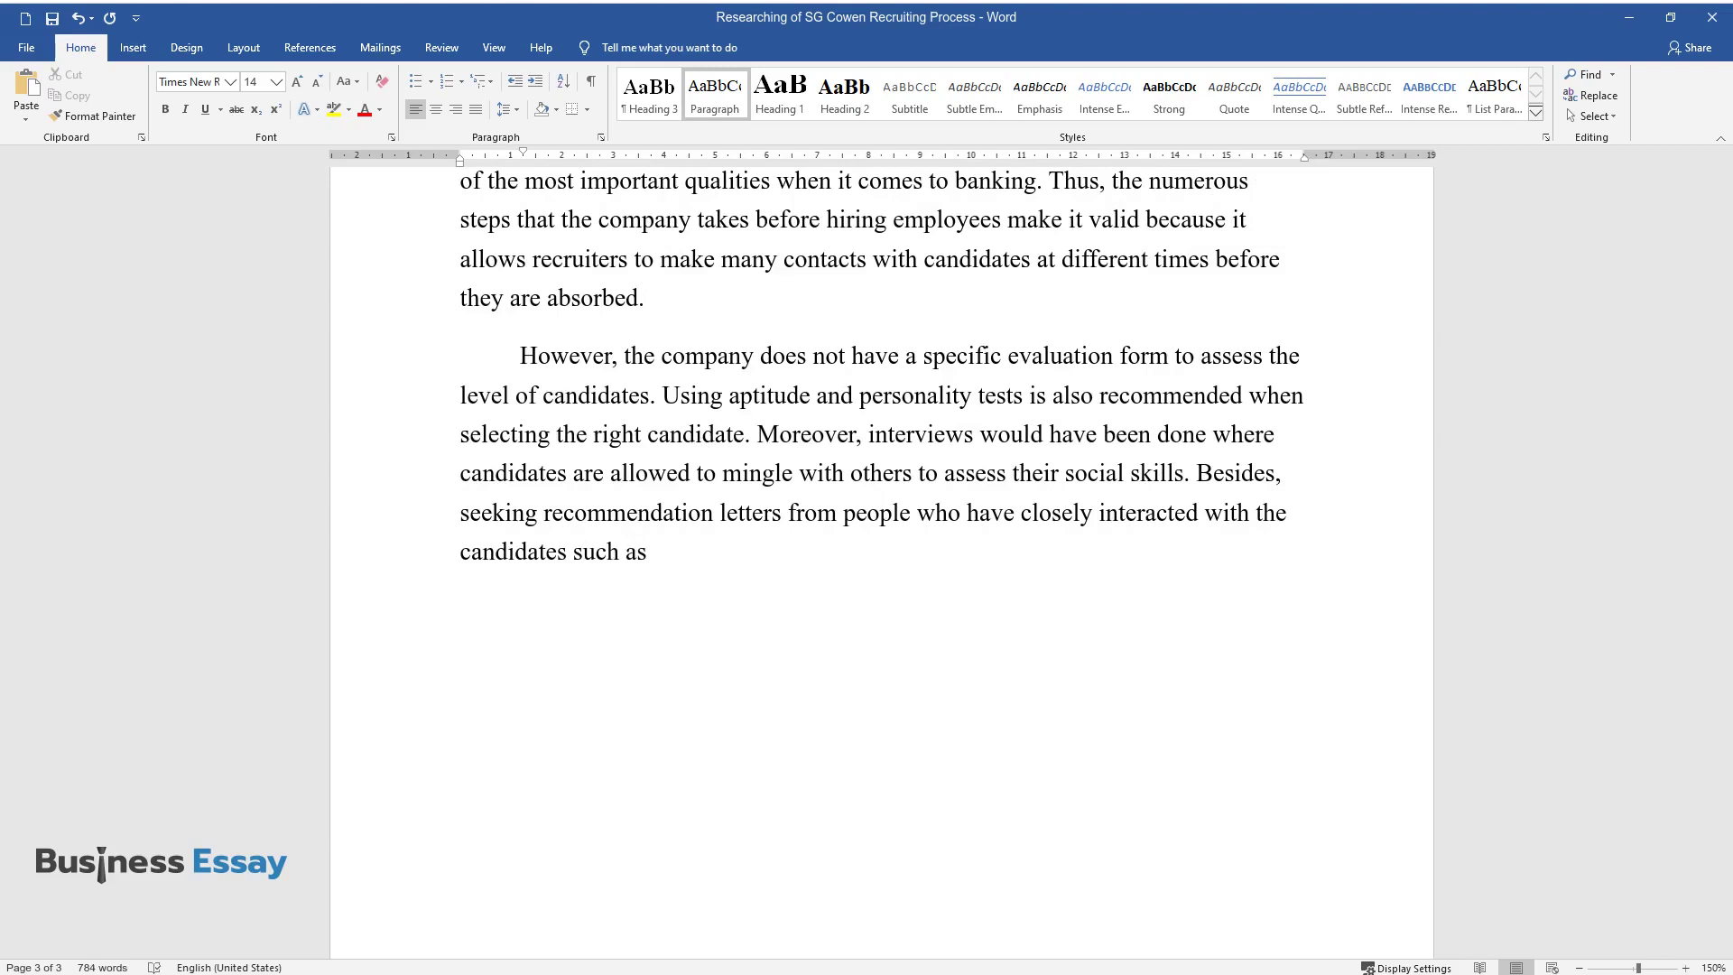
pyautogui.write('uch as the lecturers enables the company to know more')
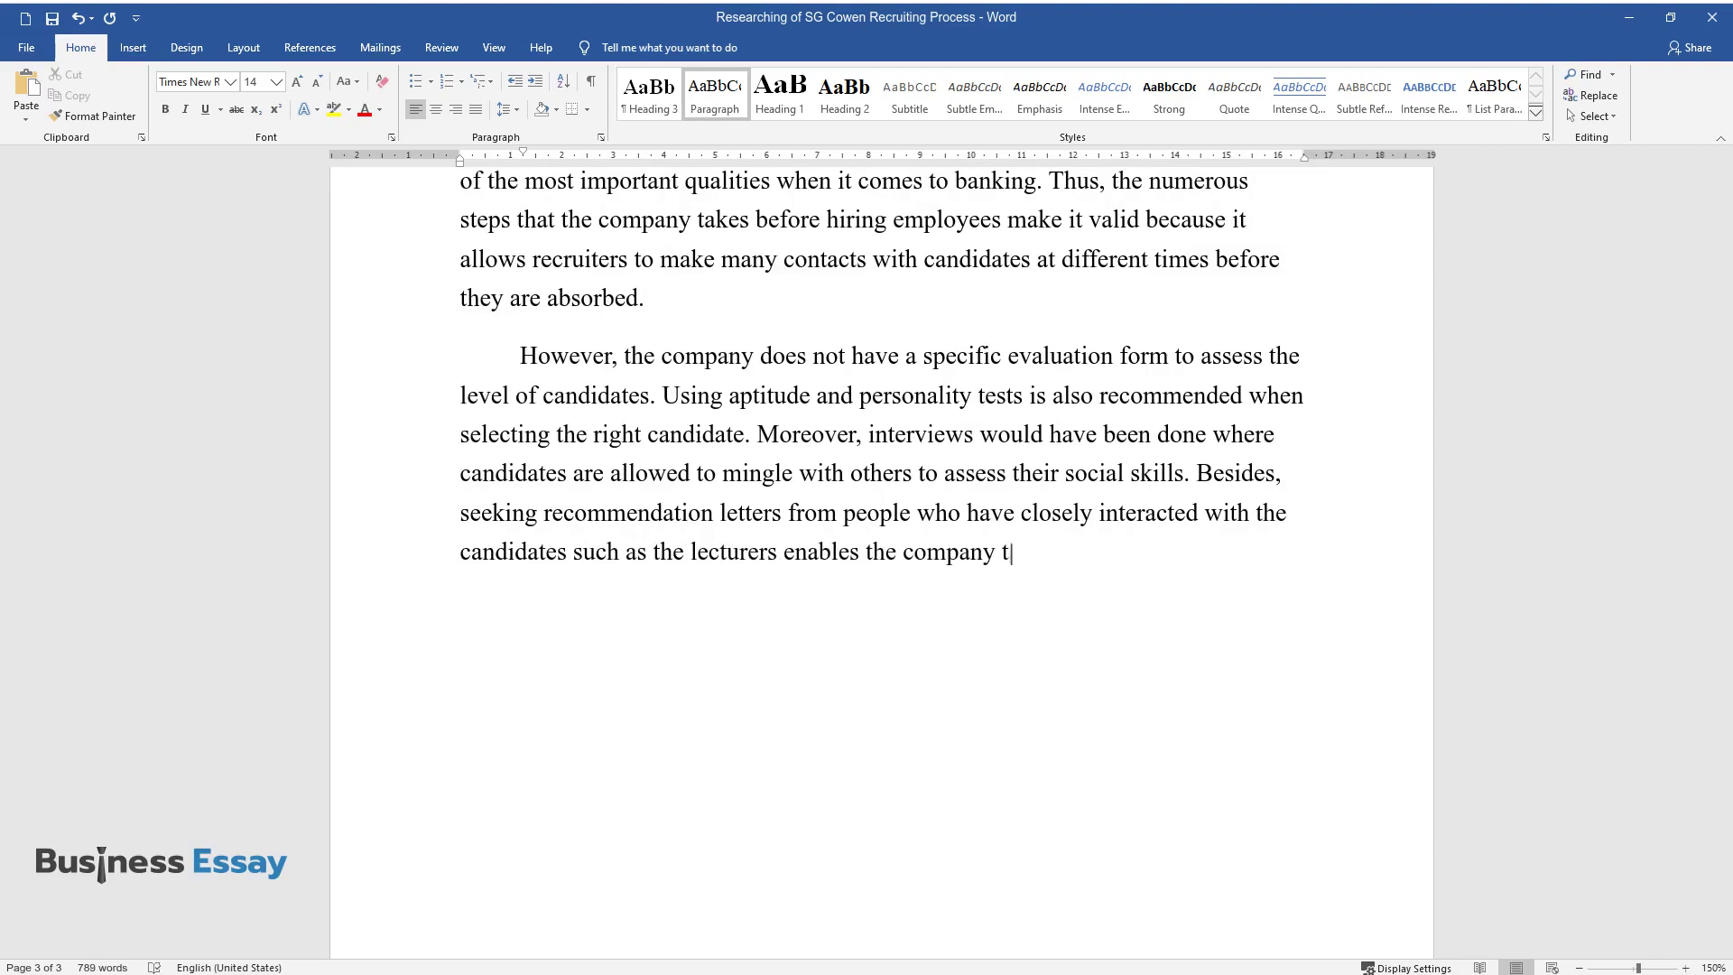
pyautogui.write(' about who')
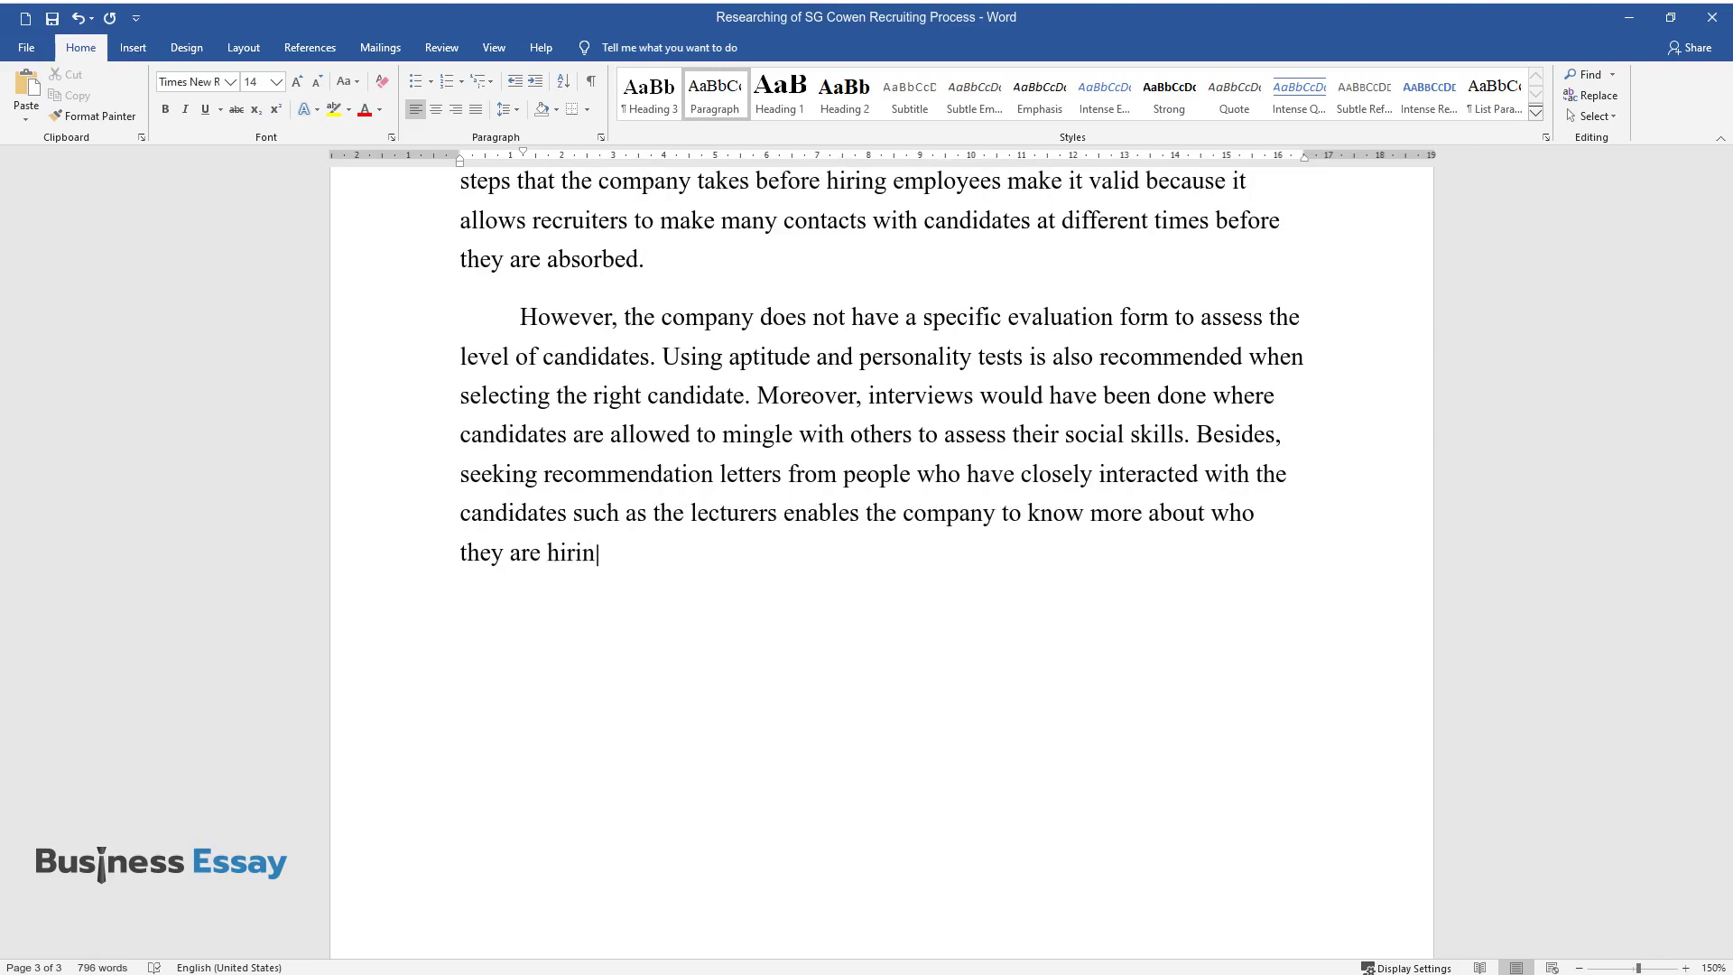
pyautogui.write(' they are hiring. Moreover, information can be col')
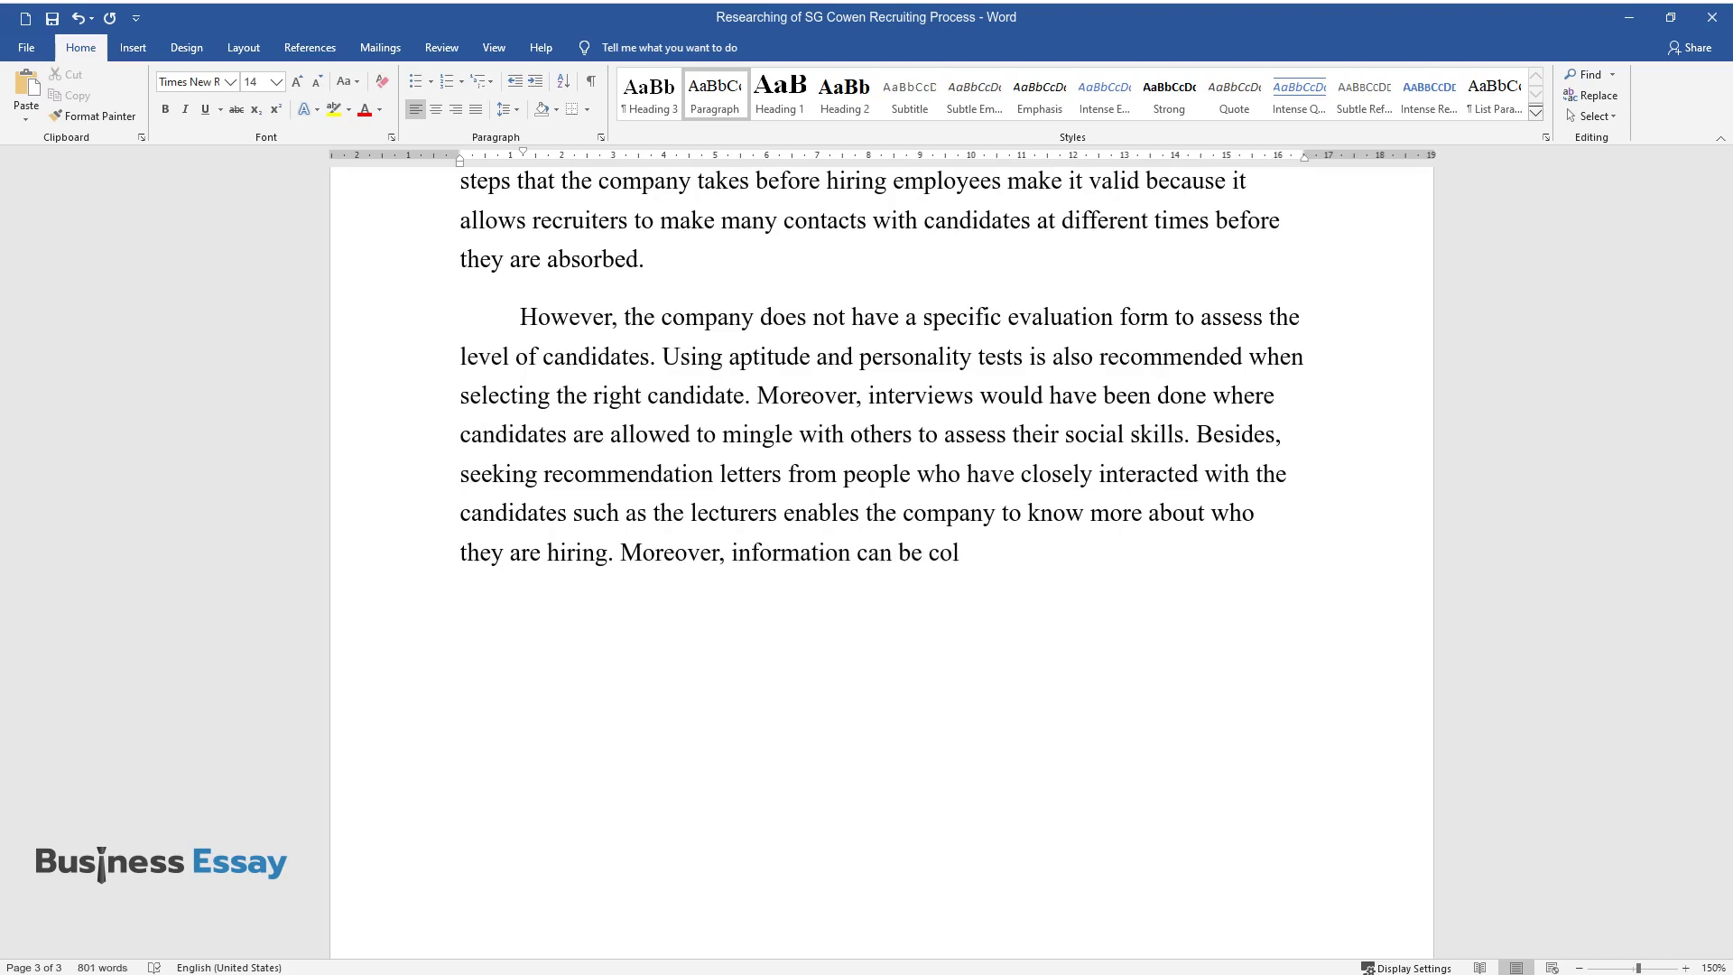
pyautogui.write('lected by recruiting candidates as')
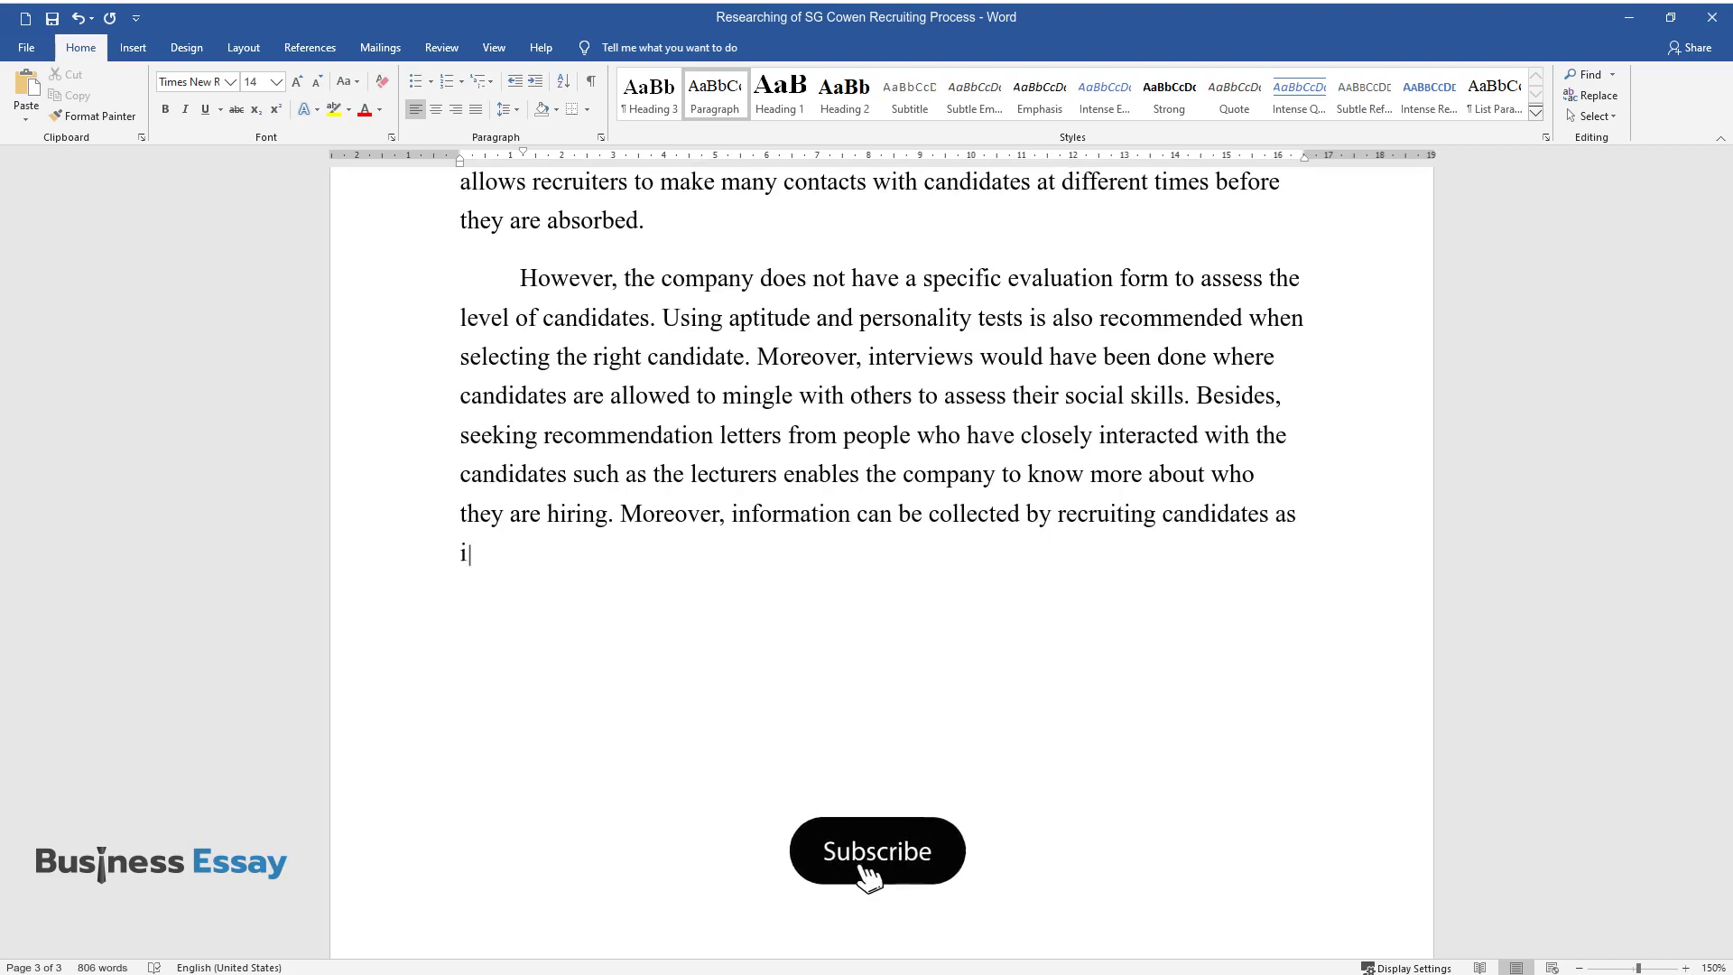
pyautogui.write(' interns for a specific time span of u')
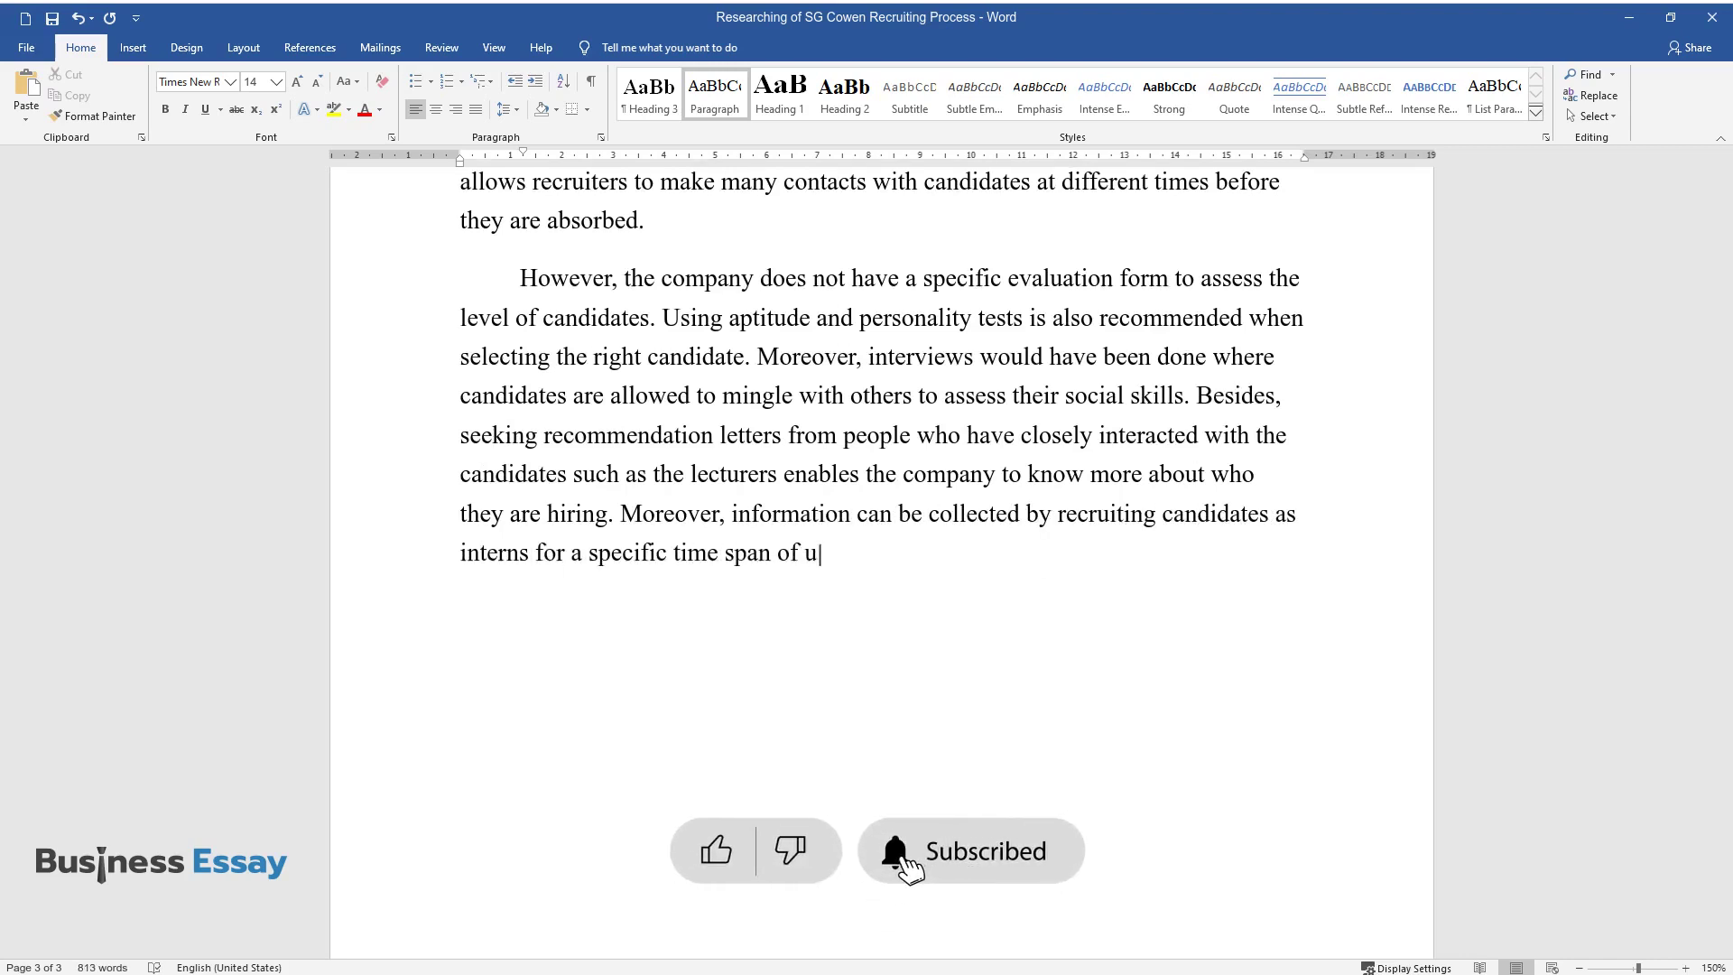
pyautogui.write('p to three months before deciding wh')
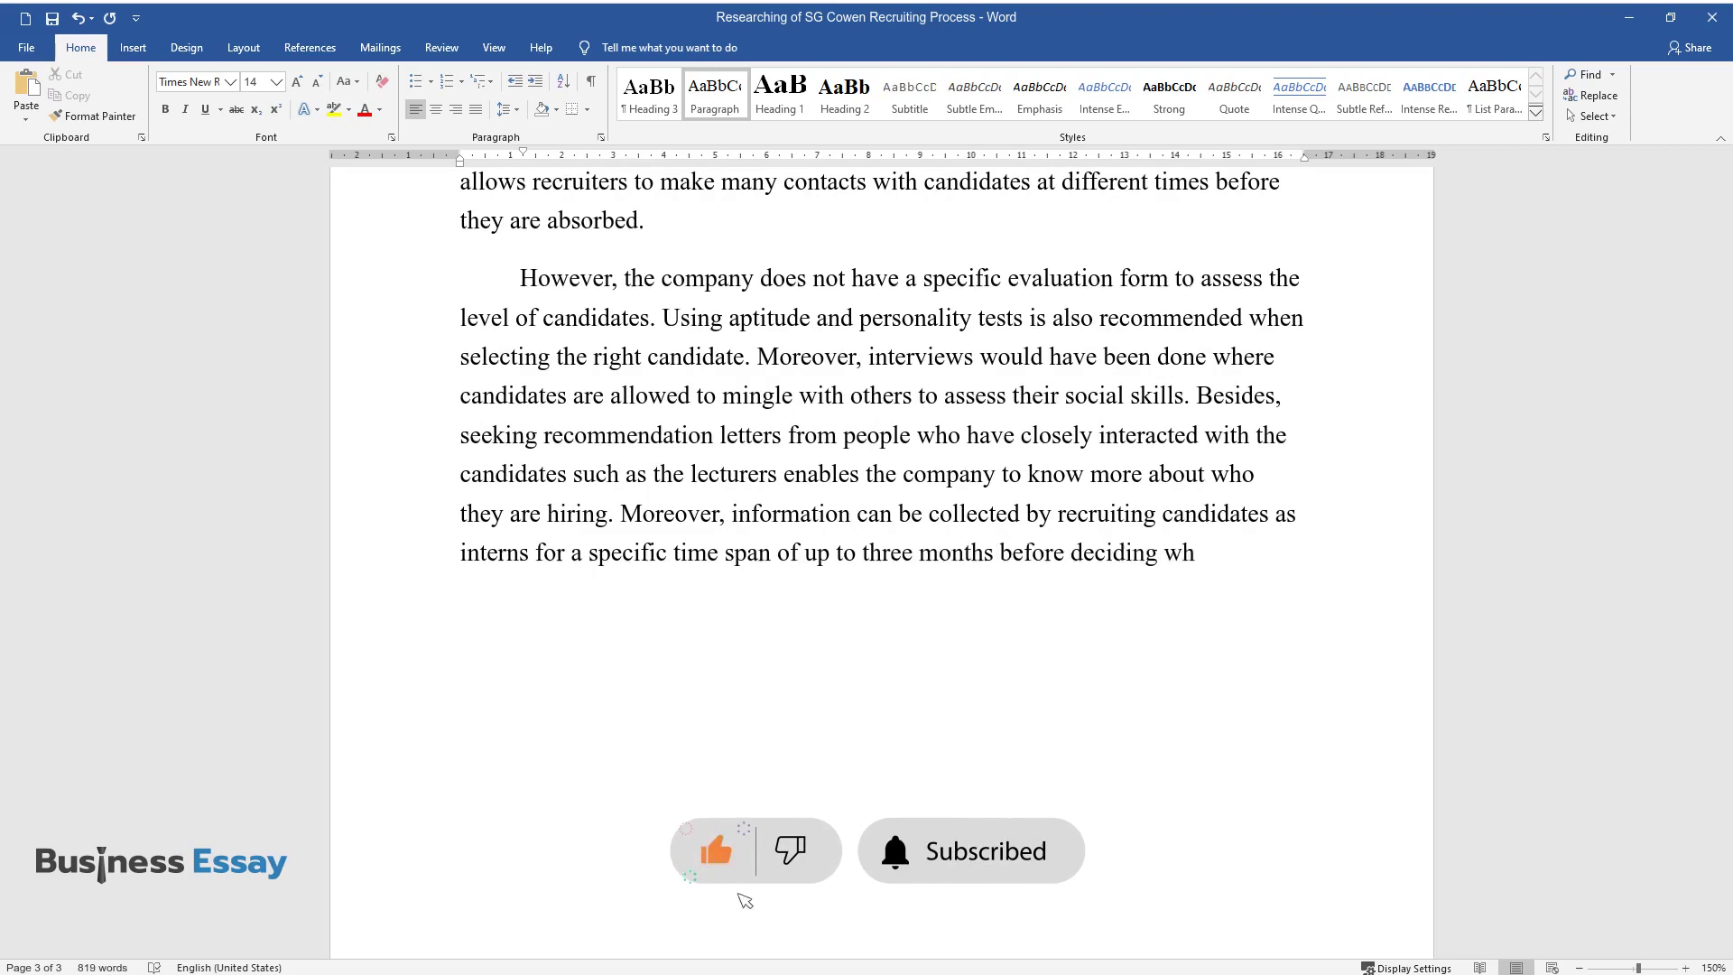
pyautogui.write('ether they are suited for permanent employme')
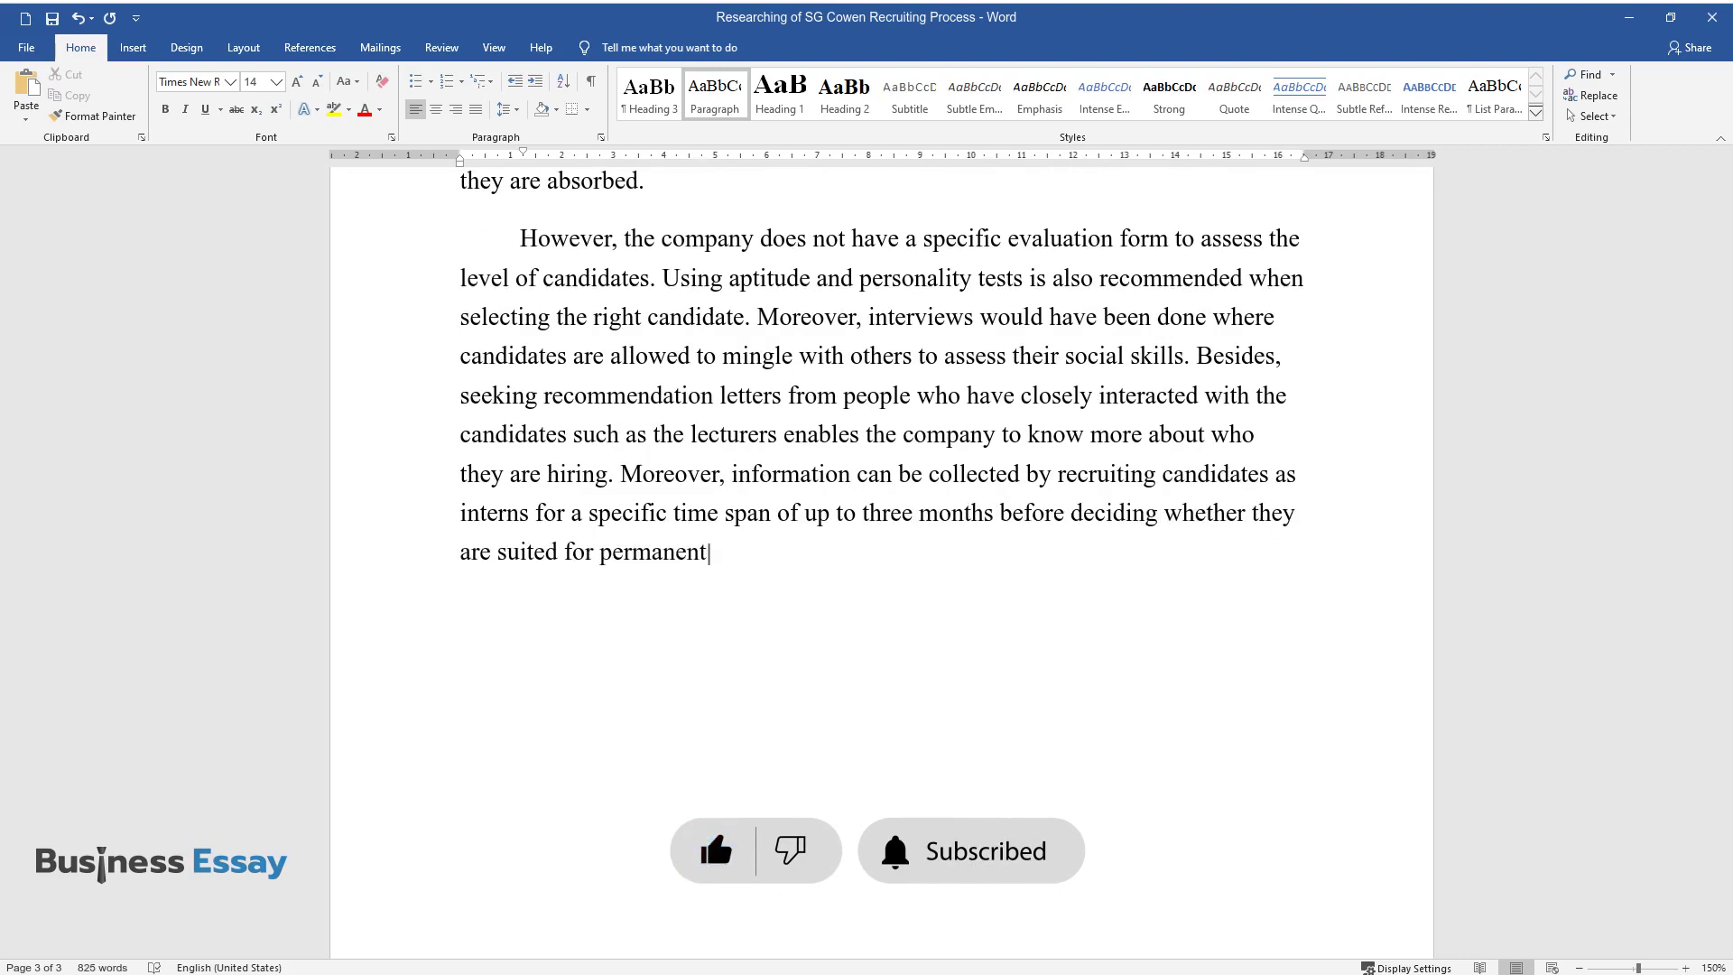